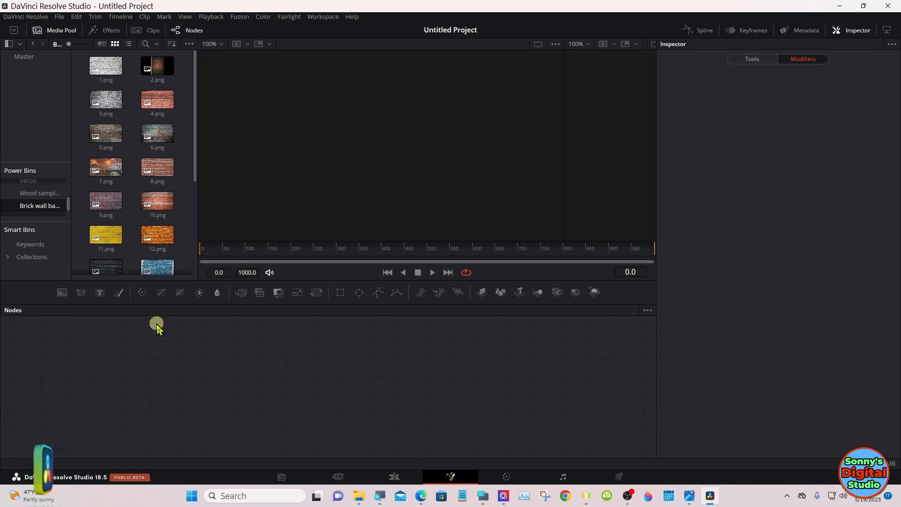
Step: Add the 8.png brick wall image from the power bin to the empty node graph
left_click_drag(155, 176, 128, 361)
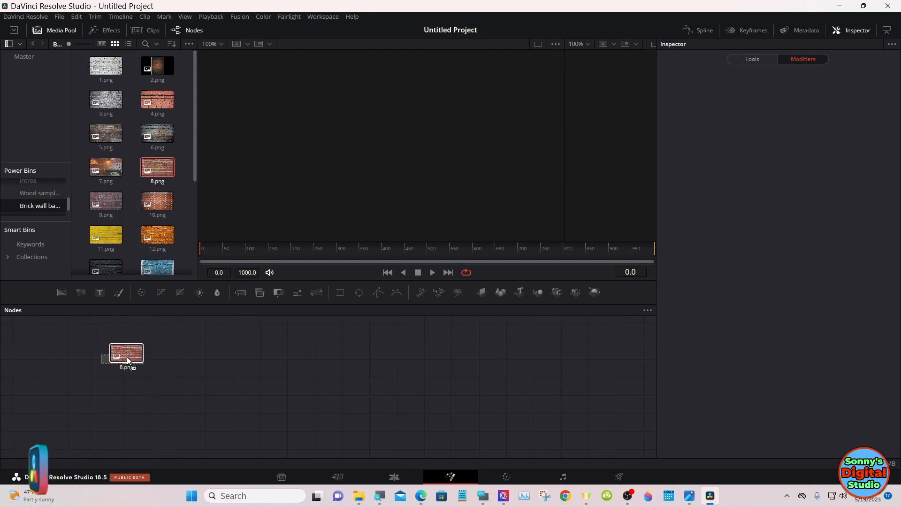
left_click(127, 359)
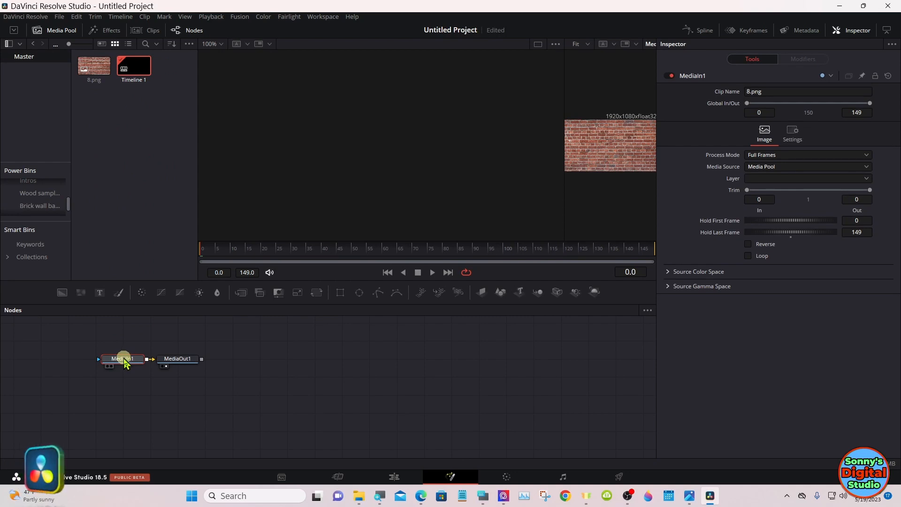
mouse_move(124, 363)
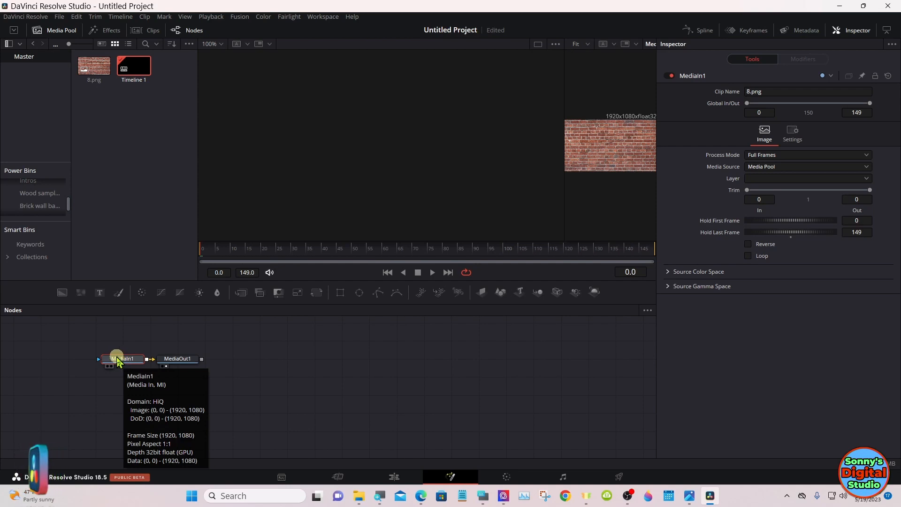
Step: Disconnect MediaOut1 from MediaIn1 and move it far away to leave room for more nodes, widening the second viewer
left_click_drag(174, 360, 497, 364)
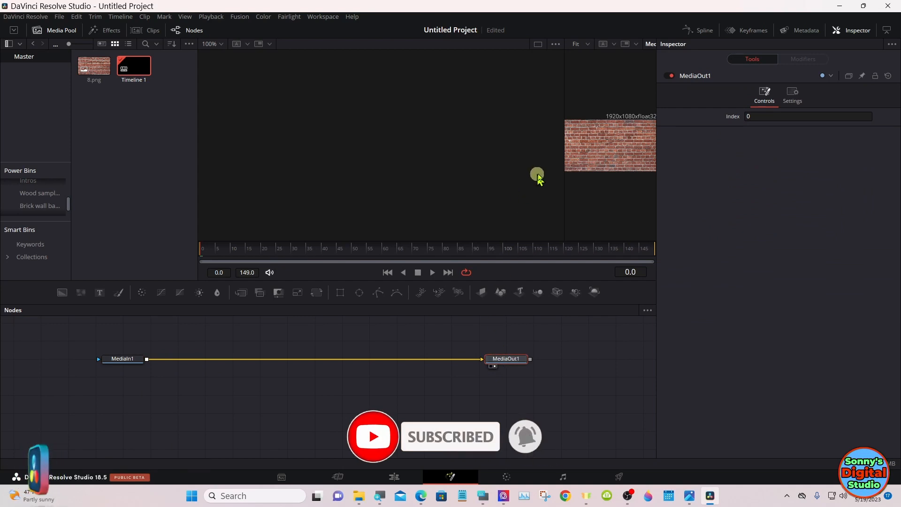
left_click_drag(567, 153, 428, 153)
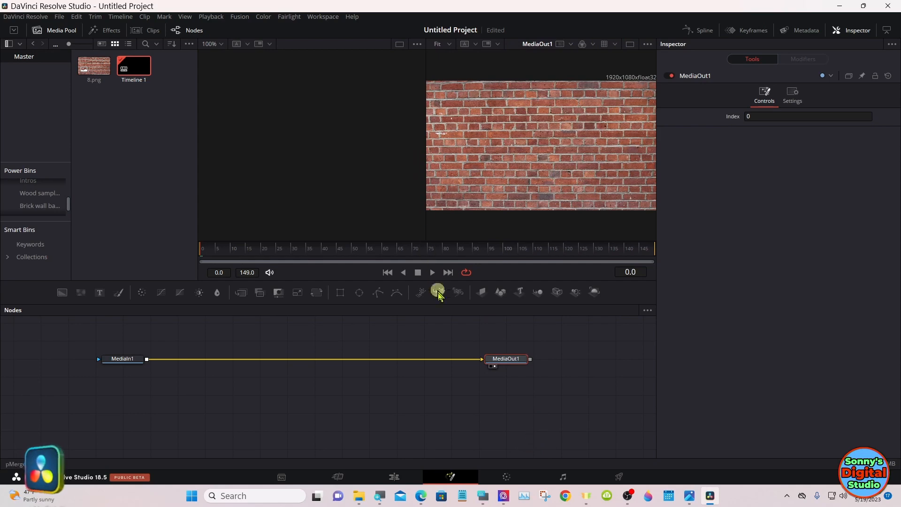
left_click(461, 361)
left_click_drag(494, 361, 568, 392)
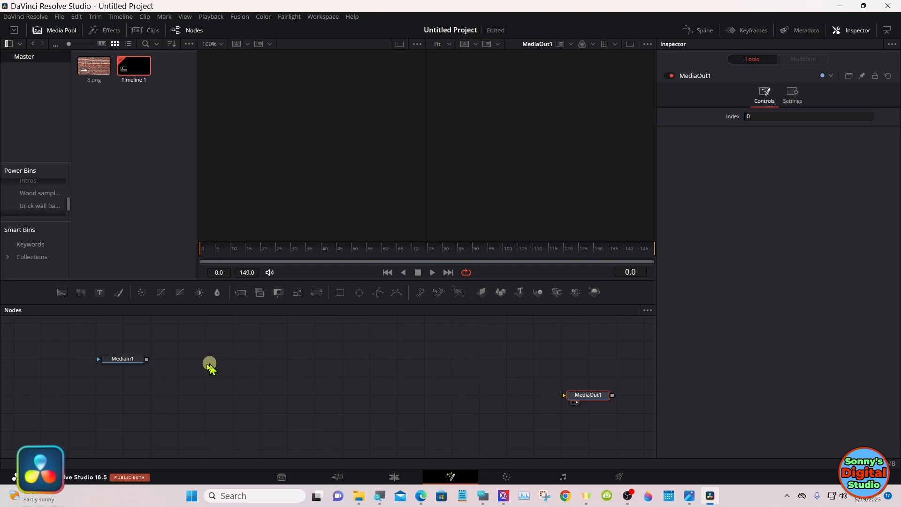
Step: Display MediaIn1 in the second viewer only and switch to a single-viewer layout
left_click_drag(122, 360, 403, 199)
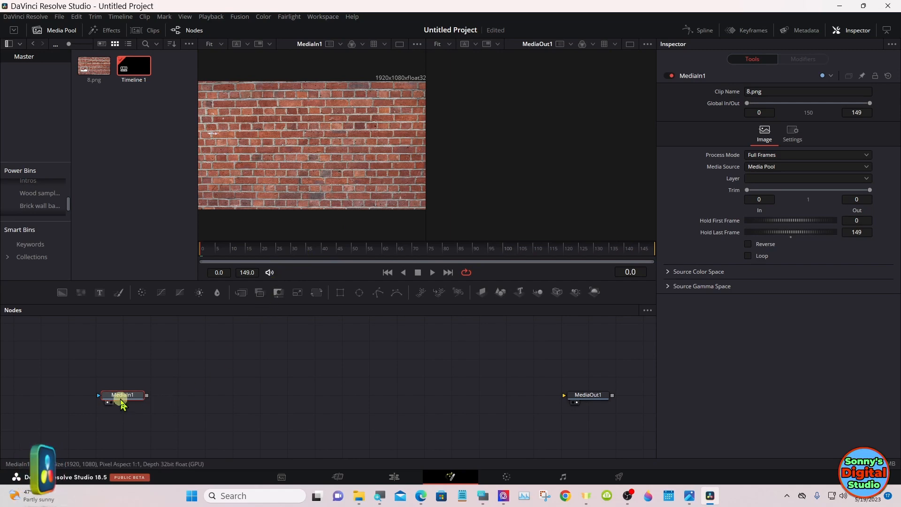
left_click_drag(120, 395, 516, 177)
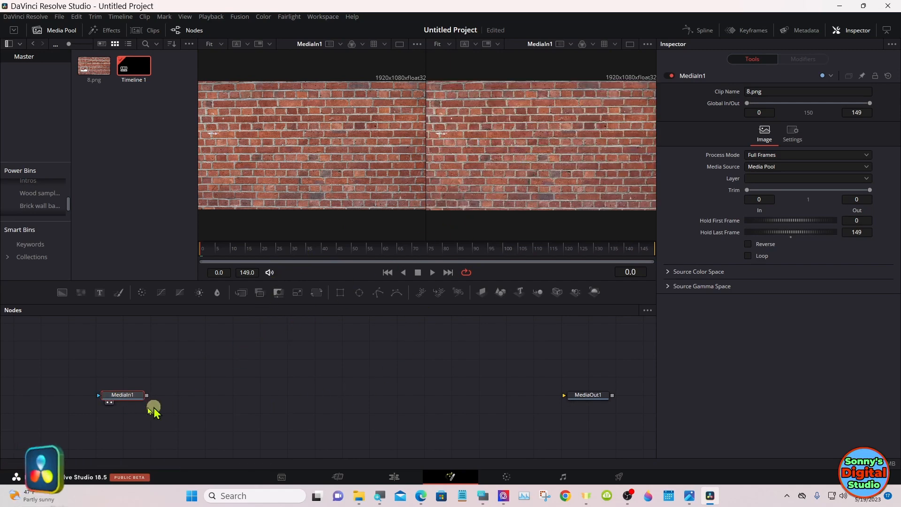
left_click(107, 402)
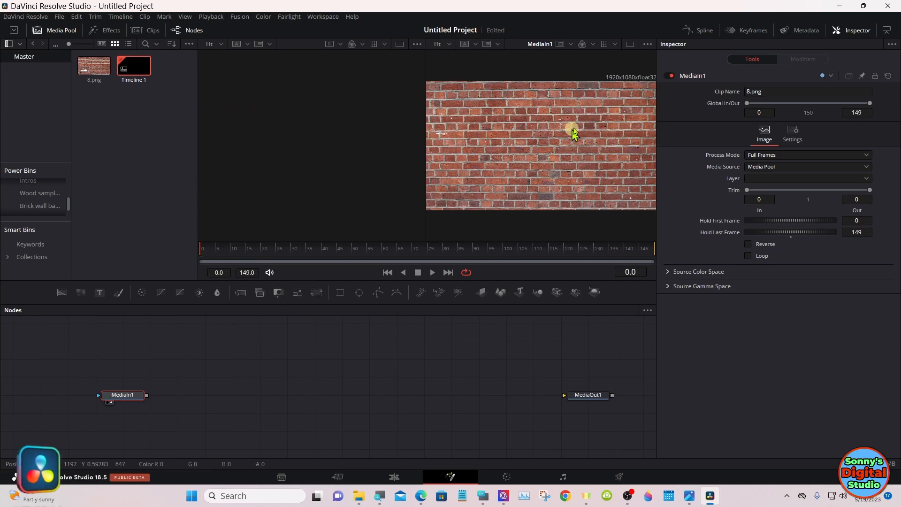
left_click(630, 45)
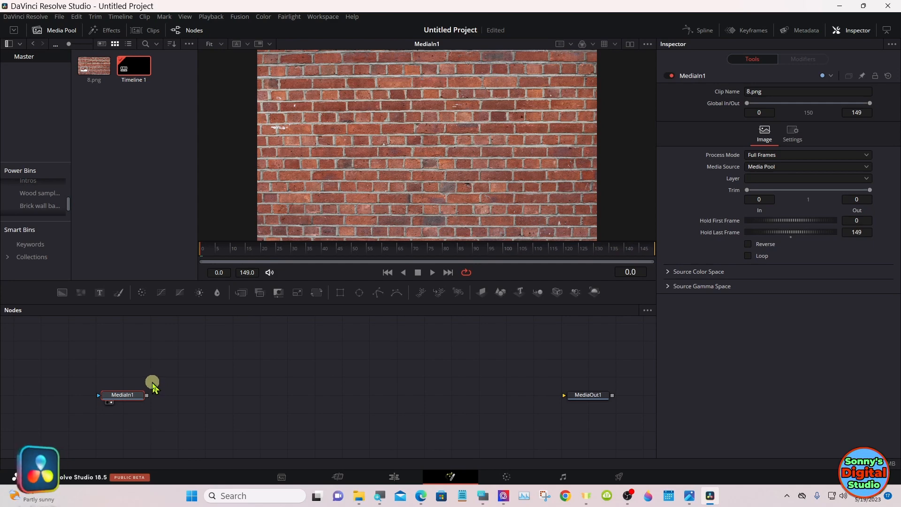
Step: Add a Color Corrector after MediaIn1, view its output, and set the saturation to 0.0 and the gain to 0.28
left_click(143, 294)
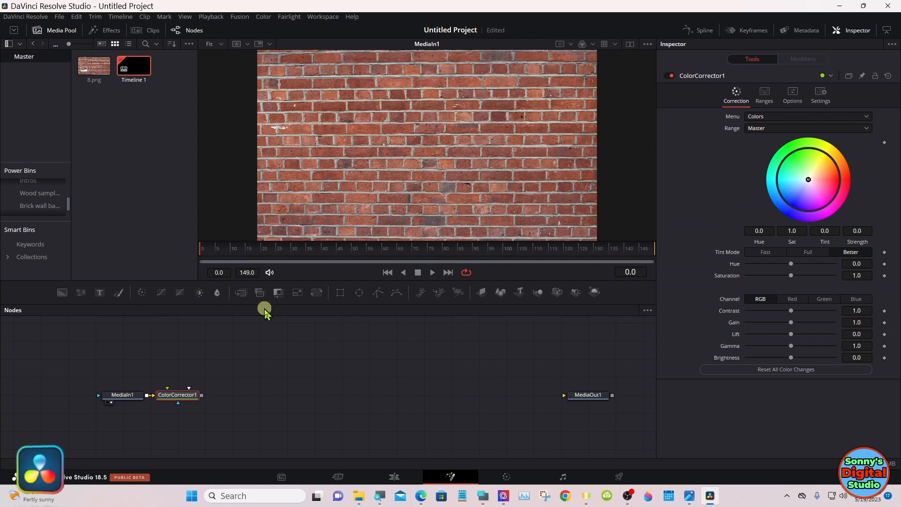
left_click_drag(182, 395, 317, 223)
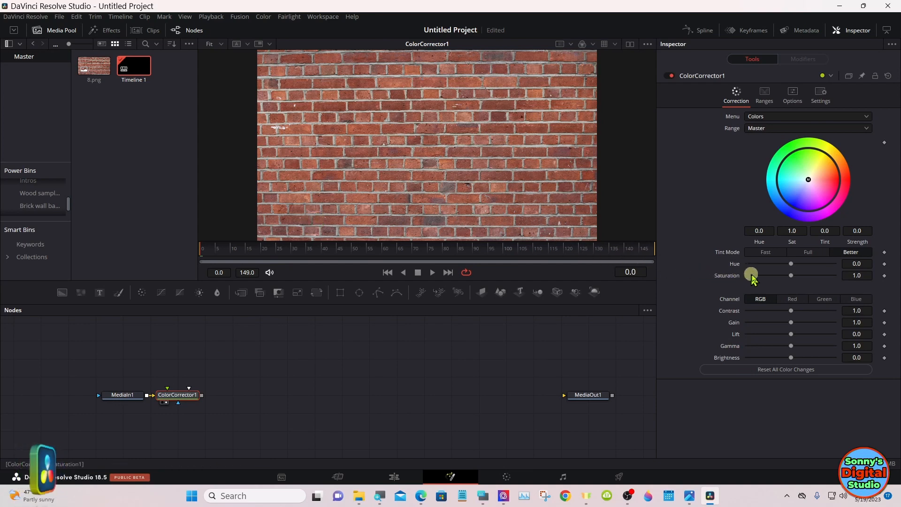
mouse_move(752, 277)
left_mouse_down()
mouse_move(787, 278)
mouse_move(742, 281)
left_mouse_up()
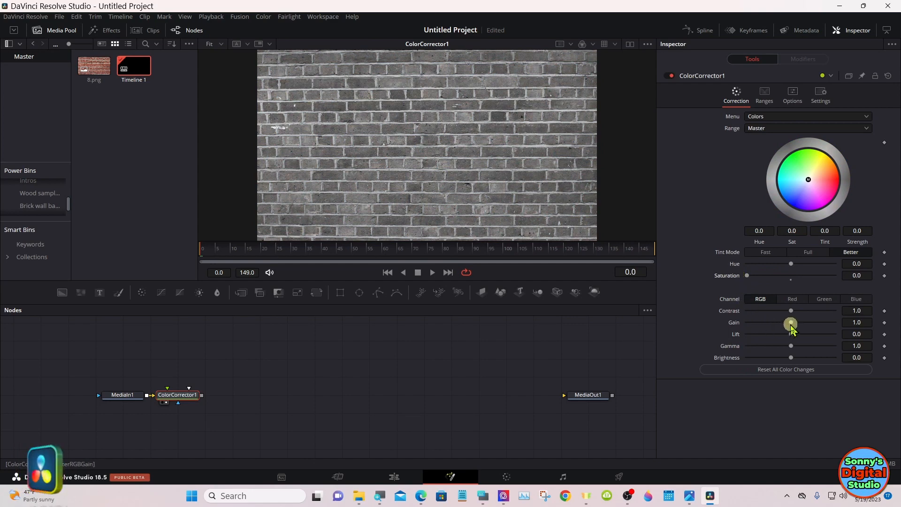
left_click_drag(791, 323, 759, 323)
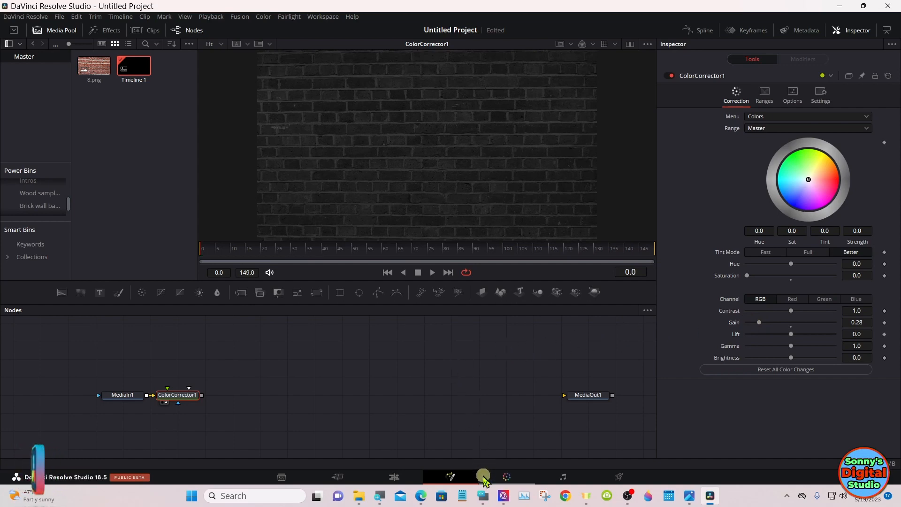
Step: Open the On-Screen Keyboard and move it clear of the brick wall nodes
left_click(482, 496)
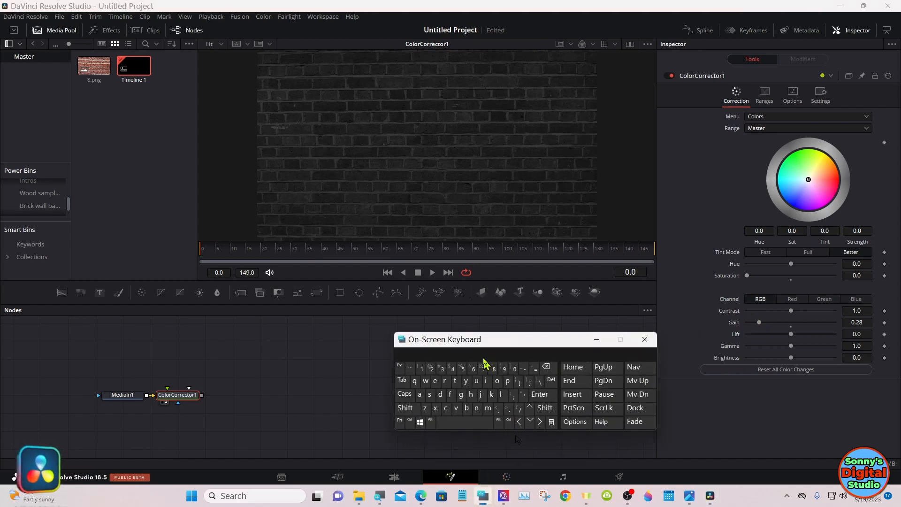
left_click_drag(483, 345, 667, 368)
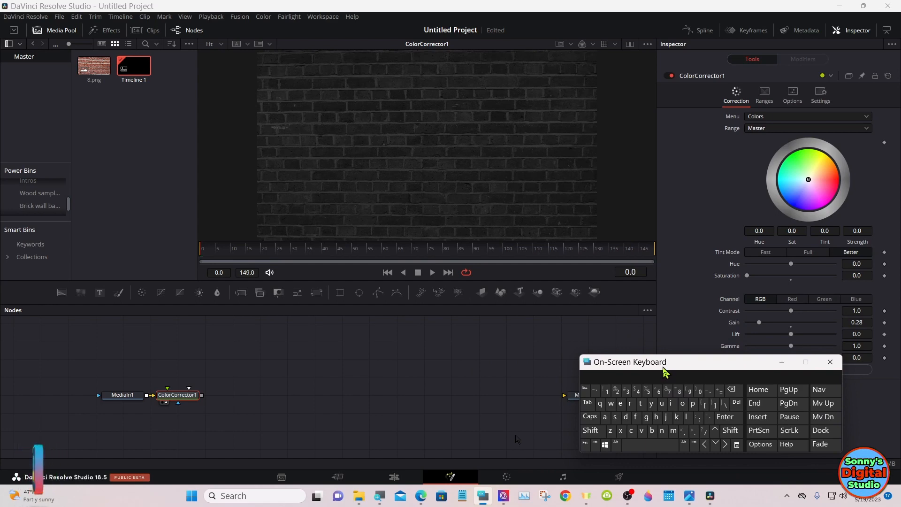
left_click_drag(663, 371, 689, 372)
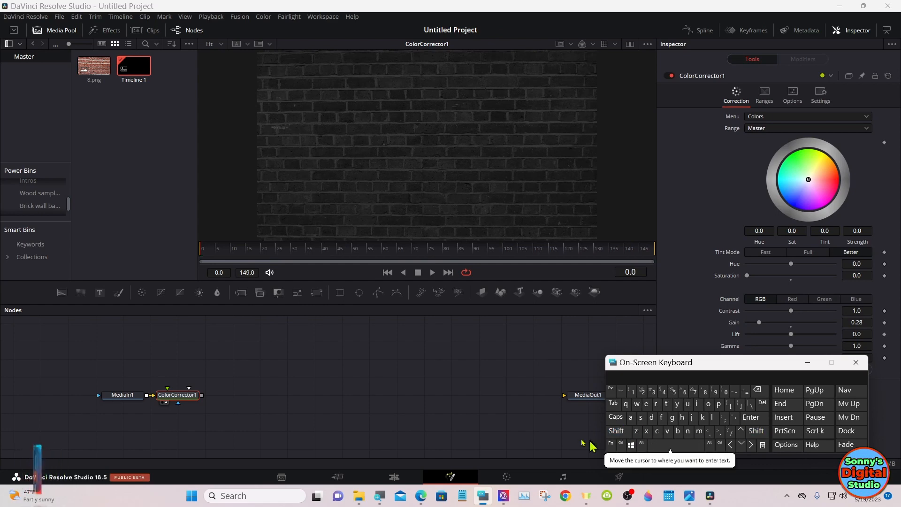
Step: Find the Vignette tool by searching for "vig", add it after ColorCorrector1, and show its output in the viewer
left_click(412, 368)
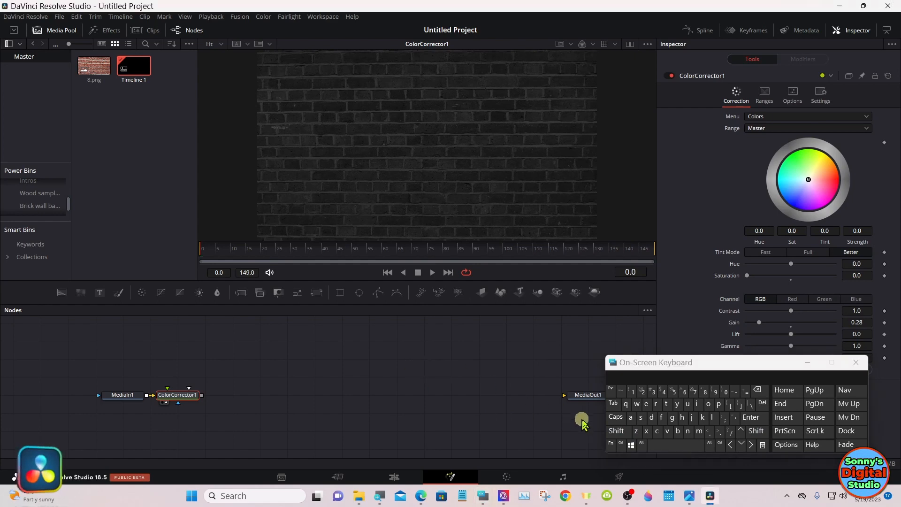
left_click(617, 431)
left_click(664, 449)
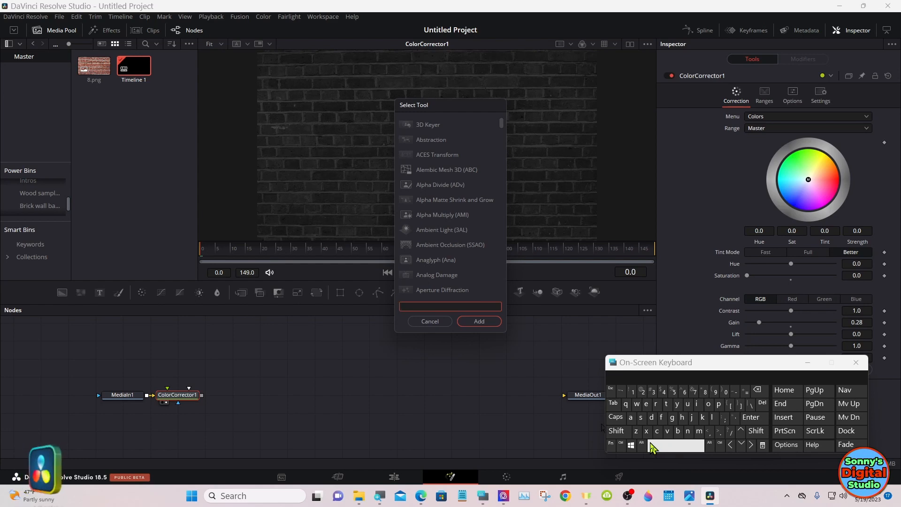
left_click(667, 431)
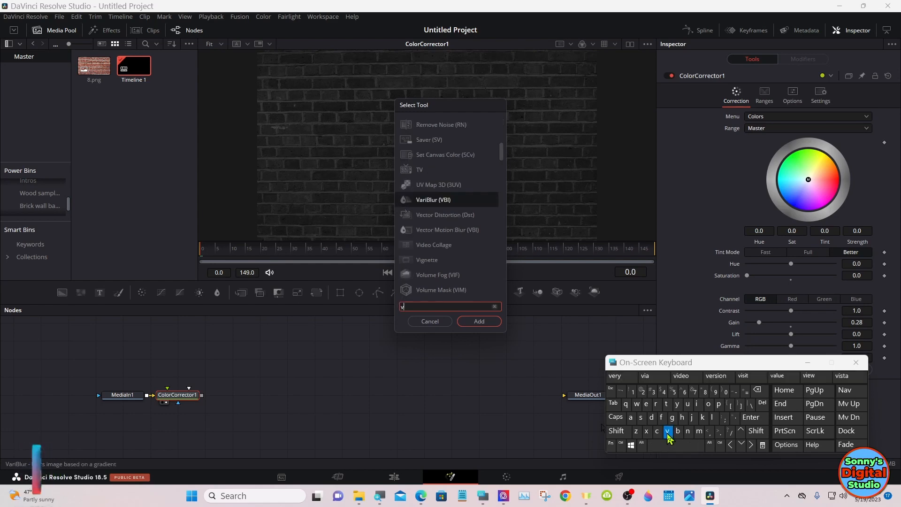
left_click(699, 407)
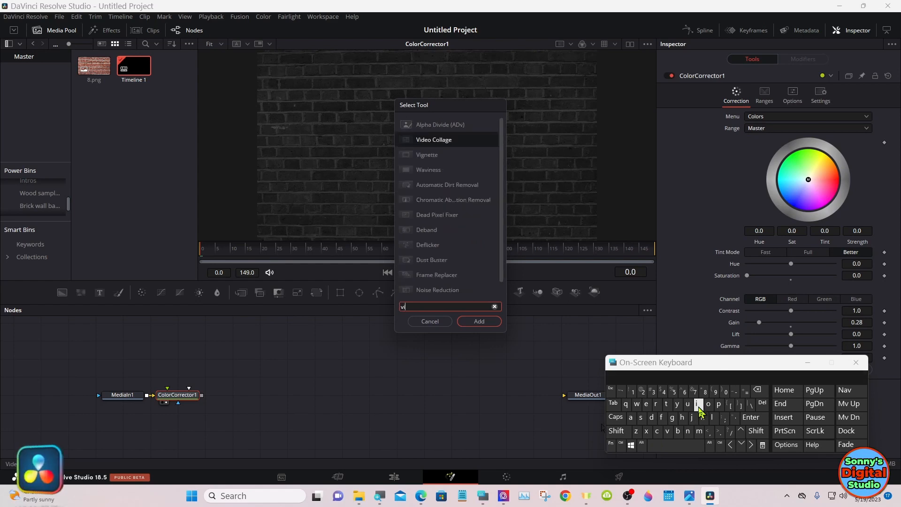
left_click(673, 418)
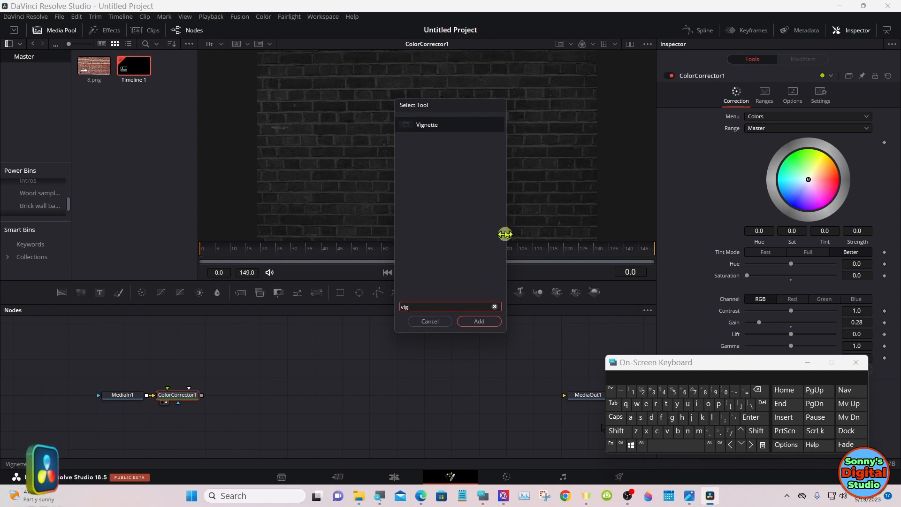
left_click(445, 124)
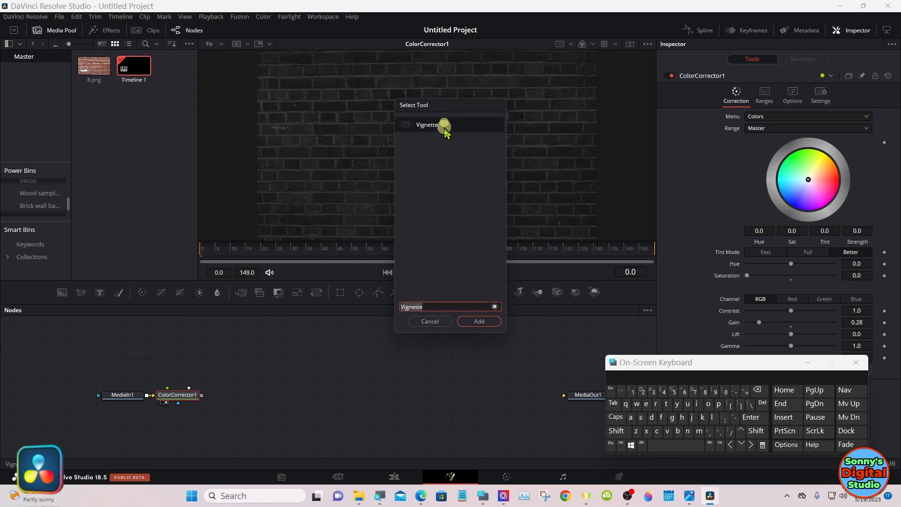
left_click(479, 321)
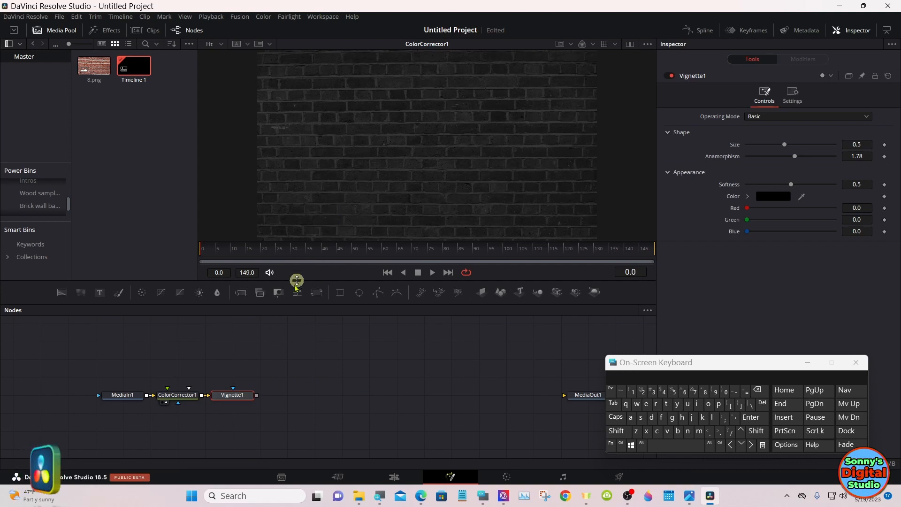
left_click_drag(244, 395, 317, 172)
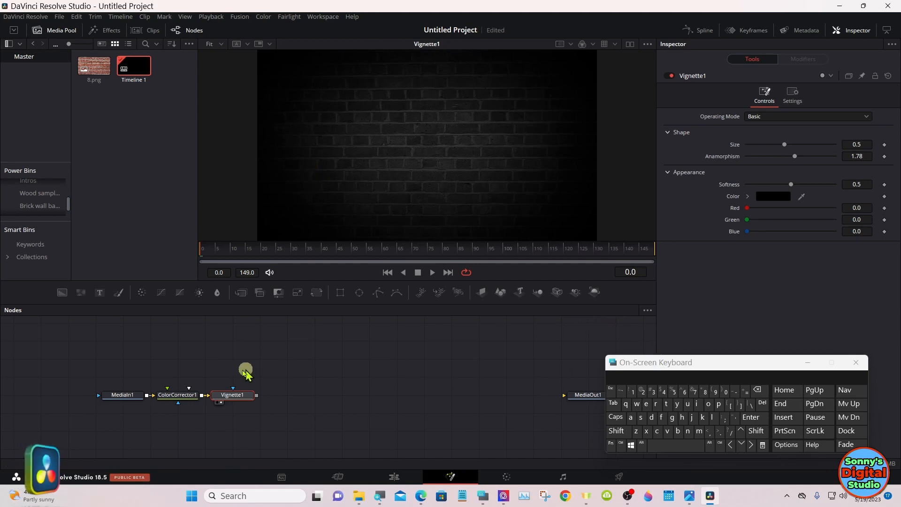
Step: Move the three connected background nodes lower in the graph and restore a dual-viewer layout with roughly equal viewers
left_click_drag(113, 378, 248, 441)
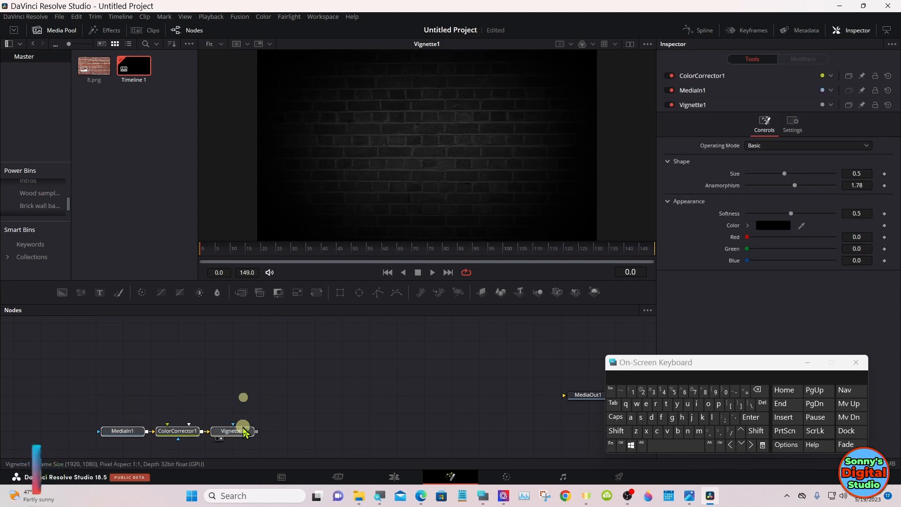
left_click(265, 411)
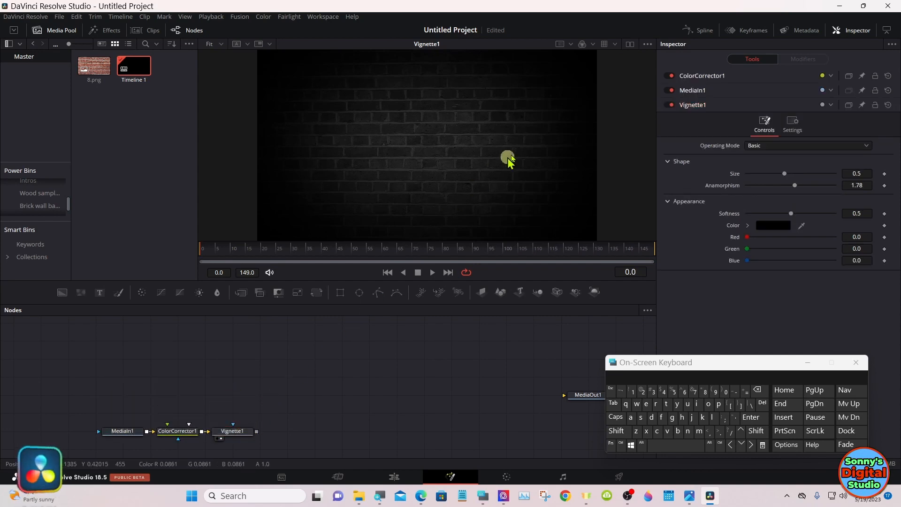
left_click(631, 43)
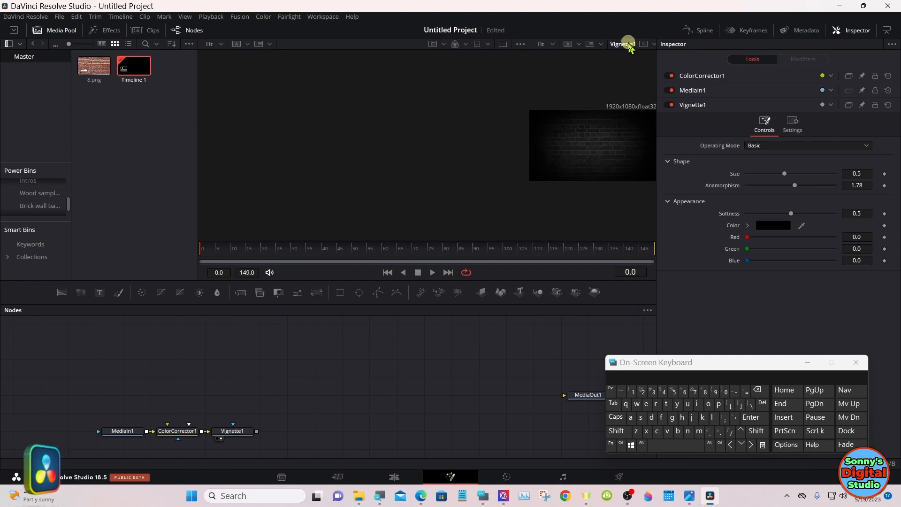
left_click_drag(529, 131, 431, 134)
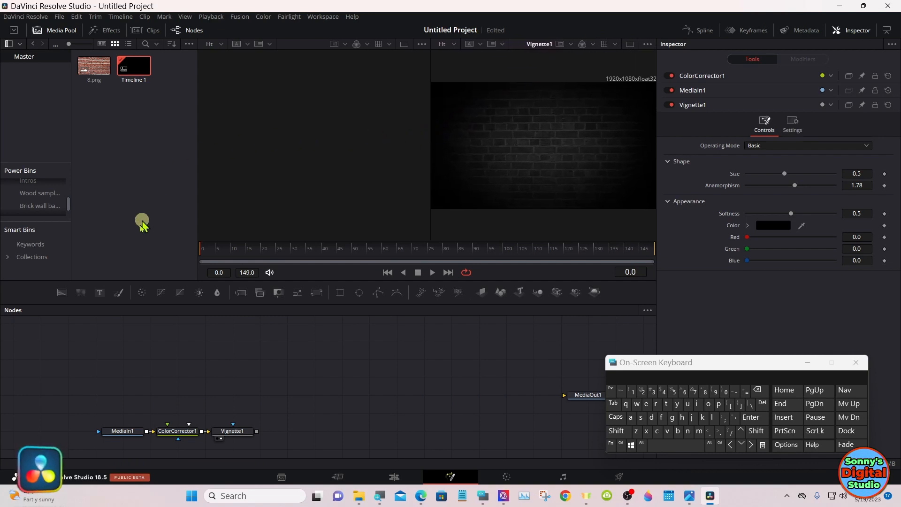
Step: Add a Text node above the background nodes and enter NEON as its text
left_click_drag(102, 296, 134, 366)
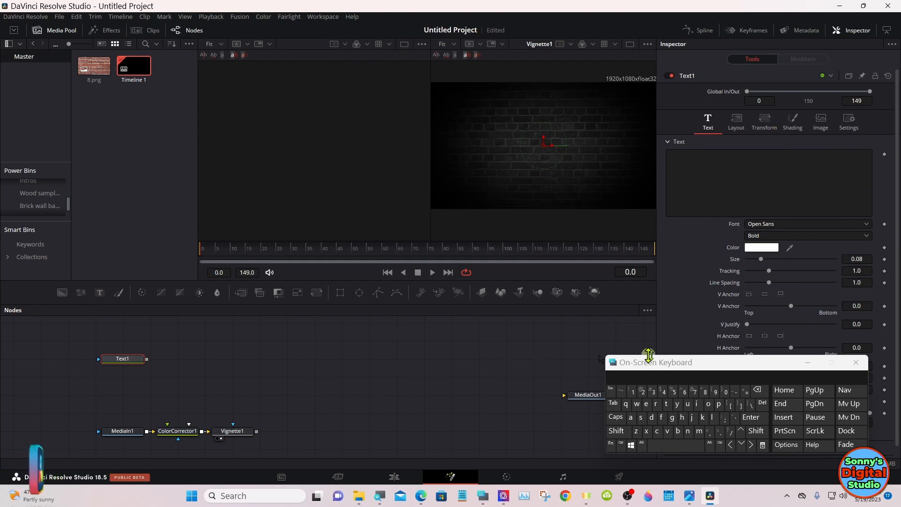
left_click_drag(686, 370, 512, 362)
left_click(693, 159)
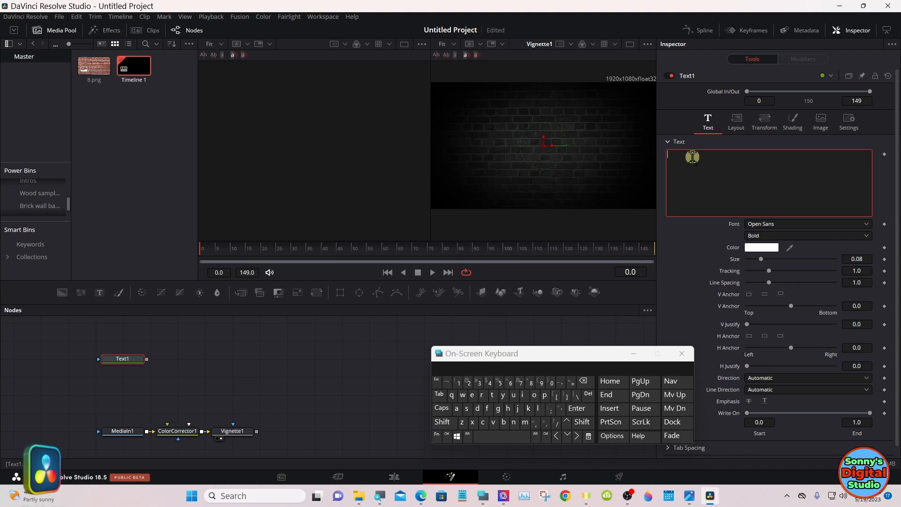
left_click(442, 408)
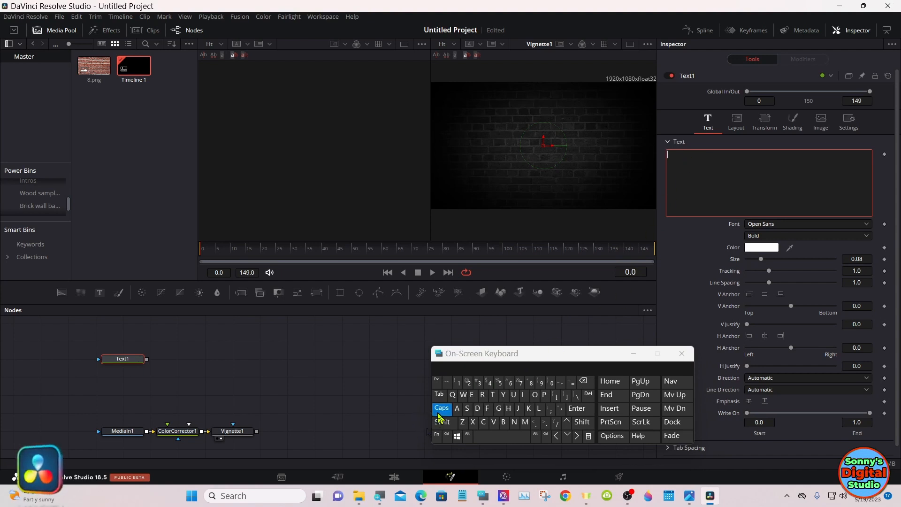
left_click(515, 422)
left_click(471, 395)
left_click(534, 395)
left_click(515, 422)
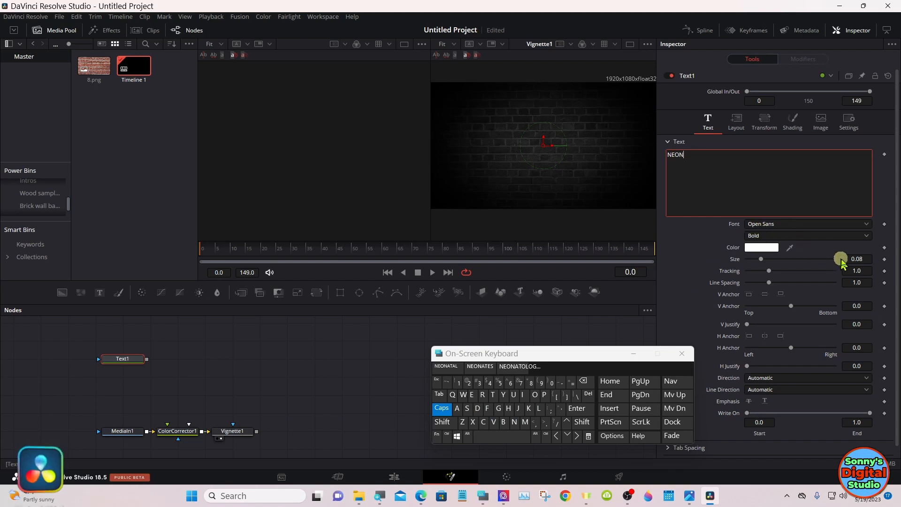
Step: Set the NEON text size to 0.2 and show the Text1 node in the empty viewer
left_click(864, 259)
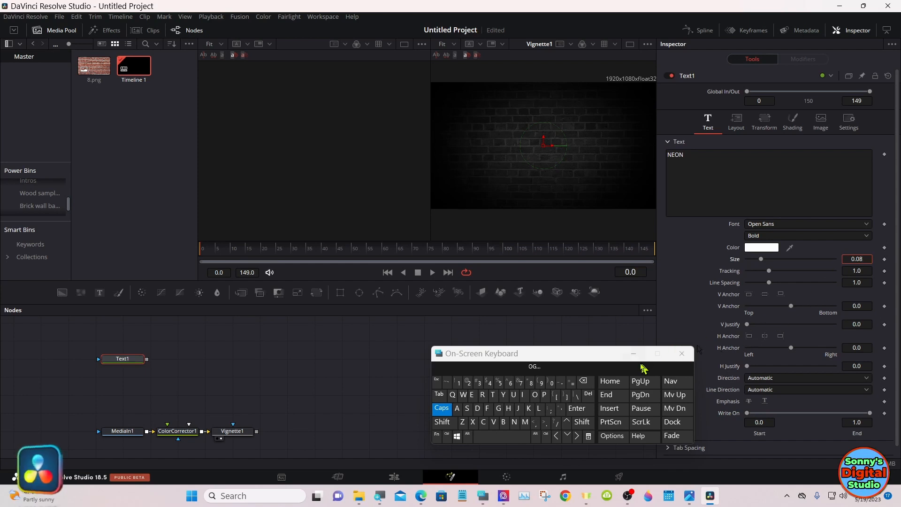
left_click(590, 380)
left_click(590, 381)
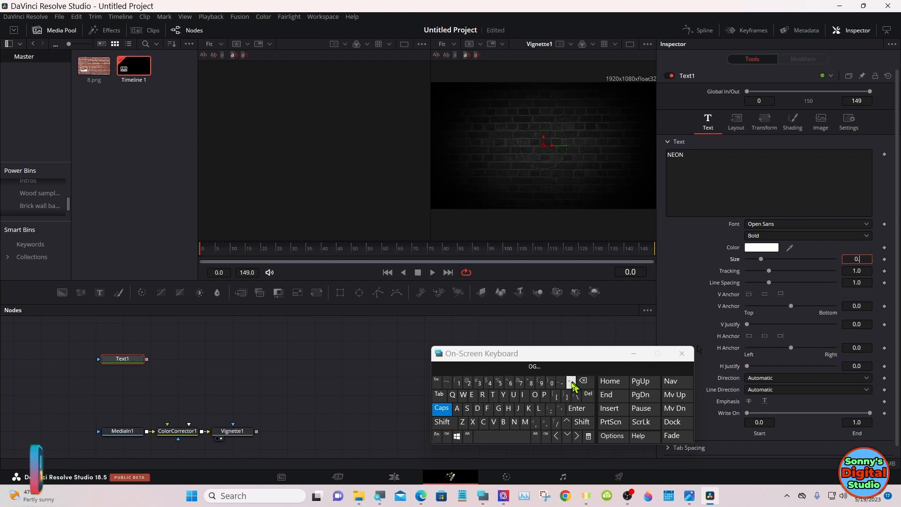
left_click(468, 383)
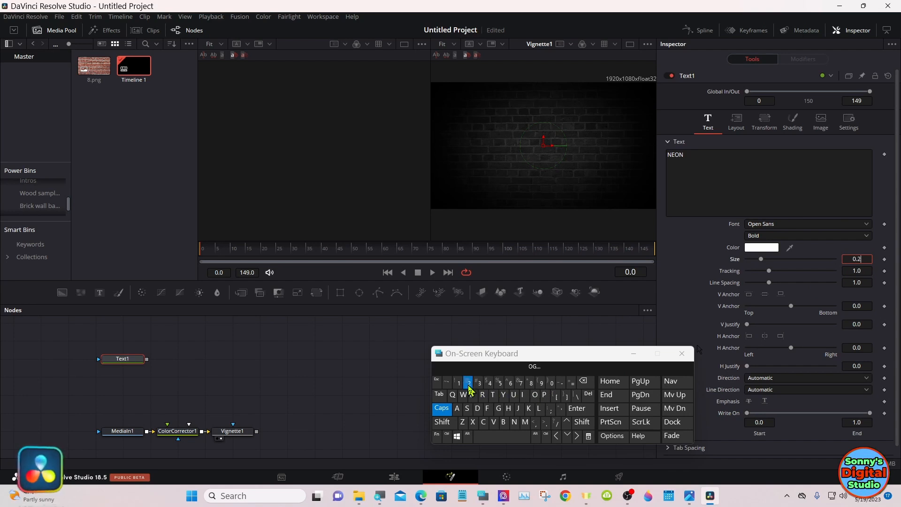
left_click(579, 409)
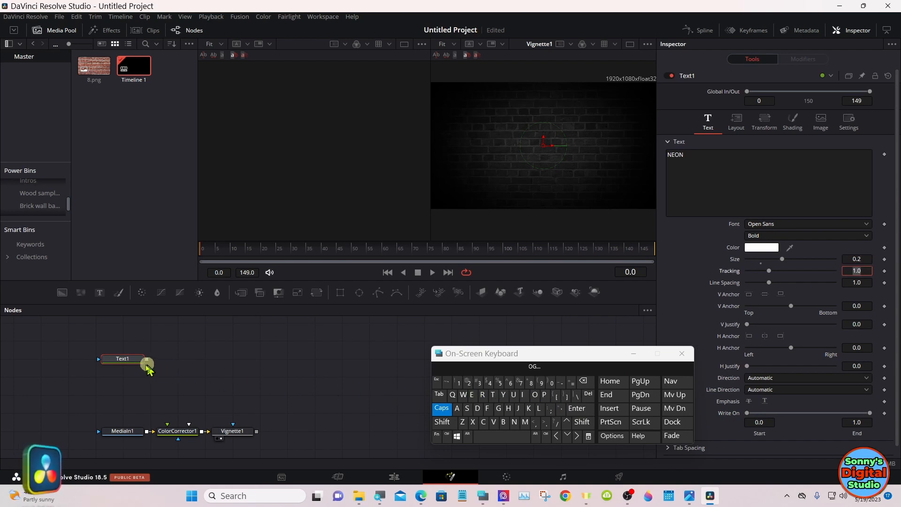
left_click(129, 359)
left_click_drag(129, 362, 332, 180)
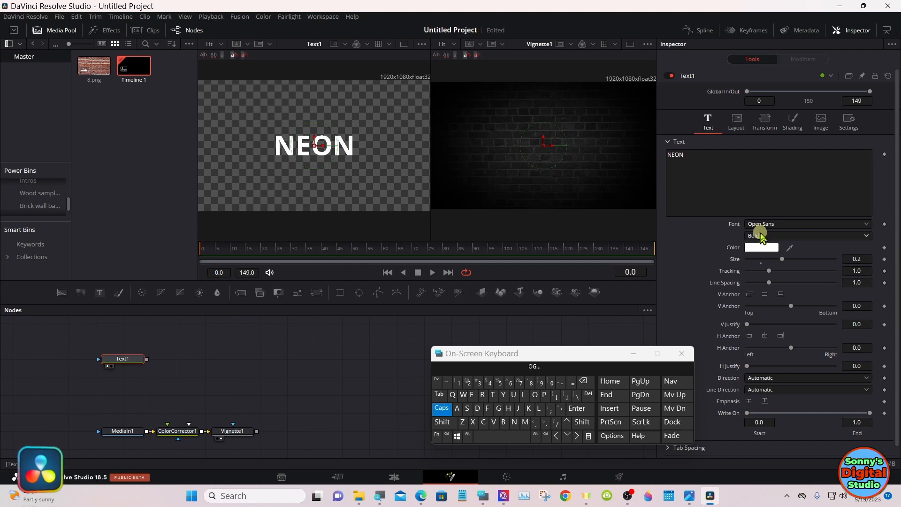
Step: Change the NEON text's font style to Regular and increase its tracking to 1.035
left_click(761, 236)
left_click(771, 261)
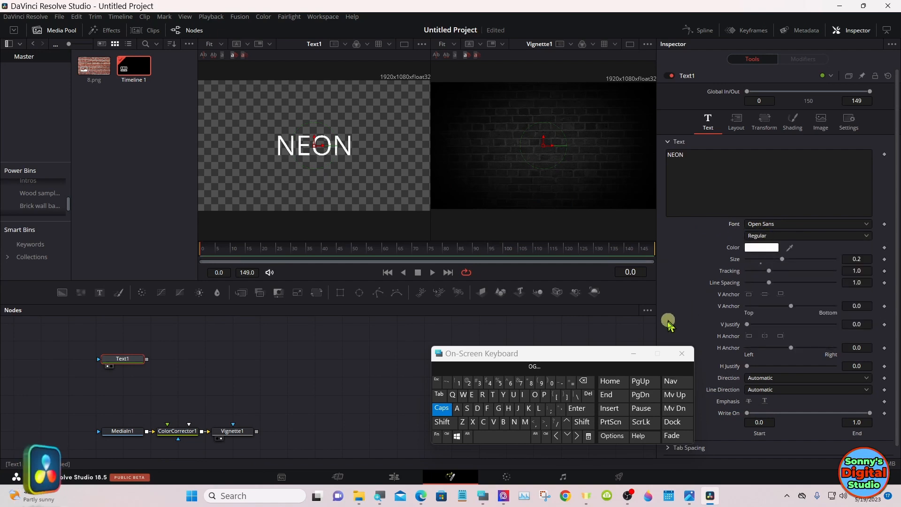
left_click_drag(606, 355, 563, 371)
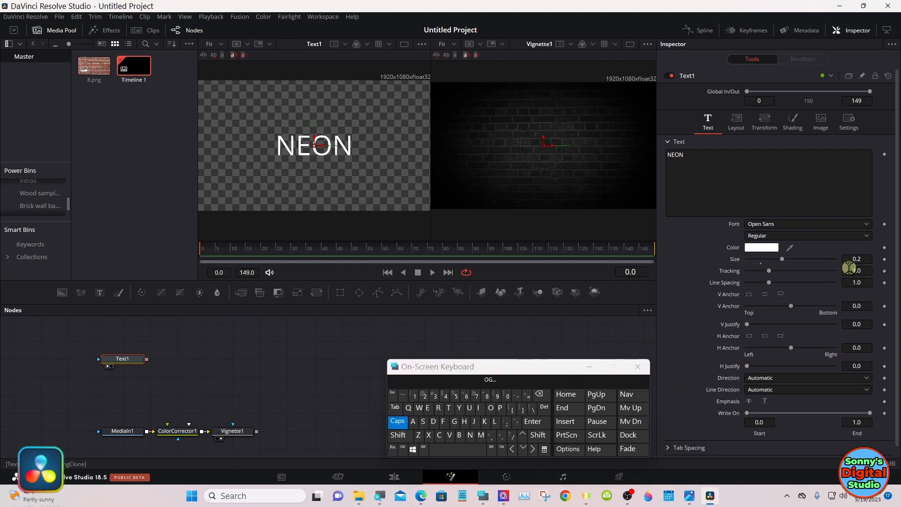
mouse_move(855, 271)
left_mouse_down()
mouse_move(863, 270)
mouse_move(855, 271)
left_mouse_up()
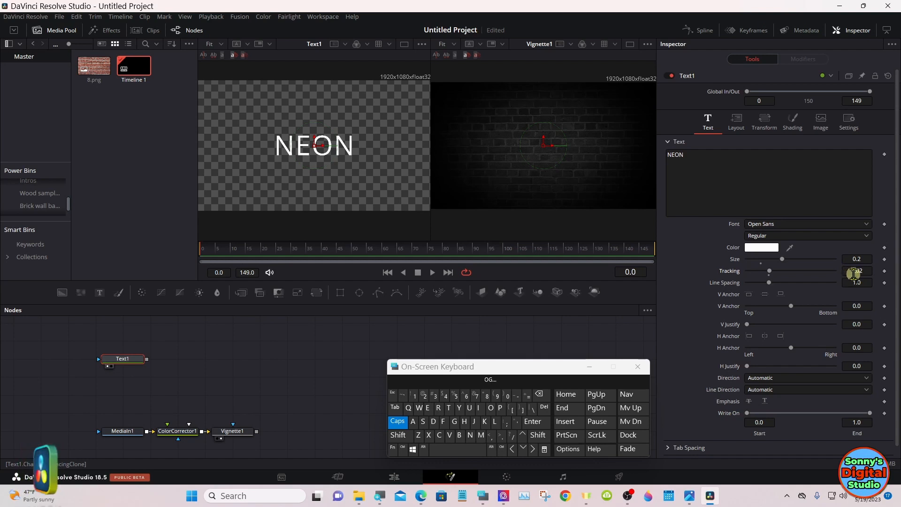
left_click_drag(852, 273, 861, 270)
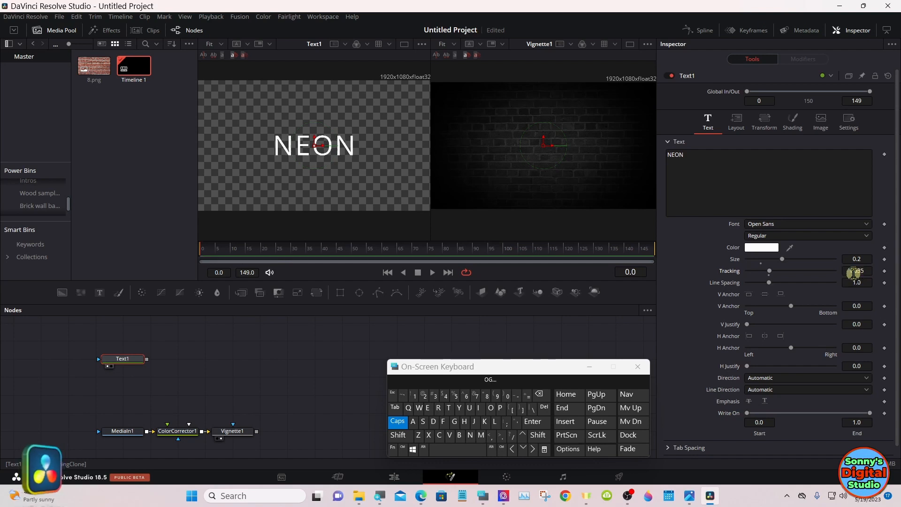
Step: Enable the Red Outline shading element on Text1 and raise its blue value to 1.0 for a magenta outline
left_click(793, 124)
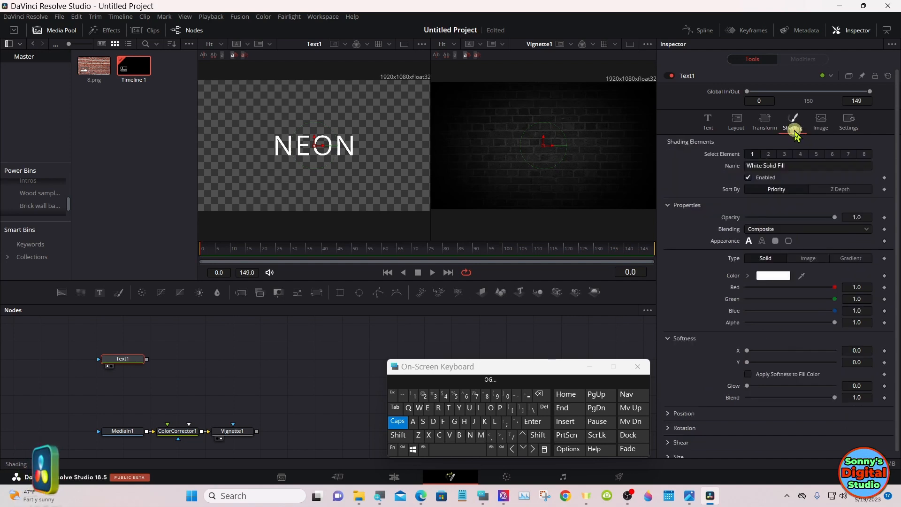
left_click(769, 154)
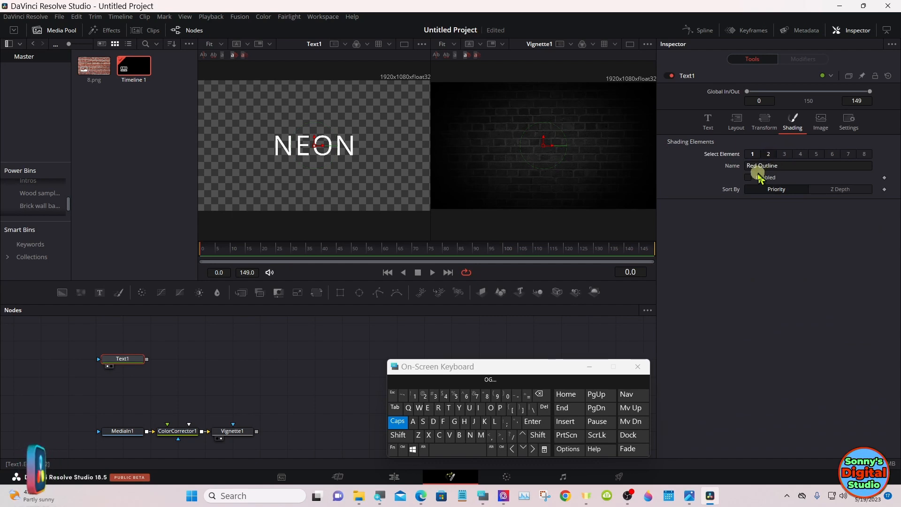
left_click(751, 178)
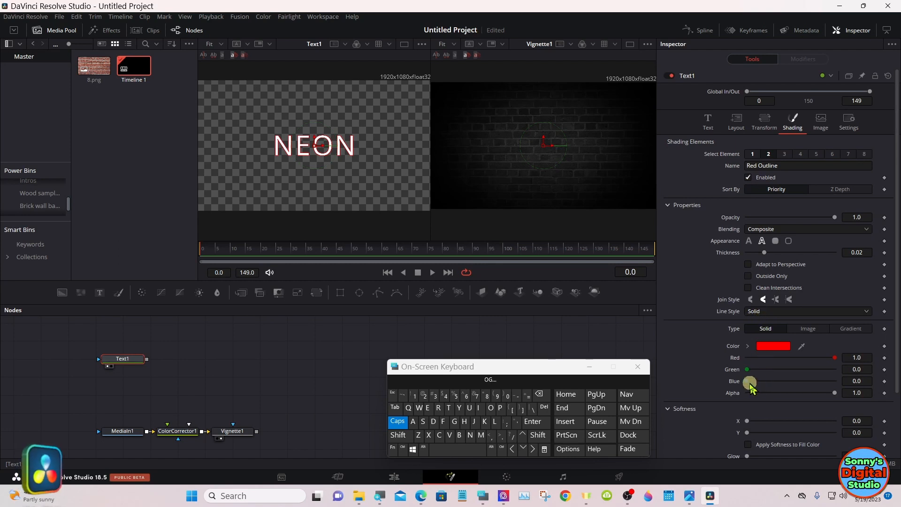
left_click_drag(751, 384, 841, 383)
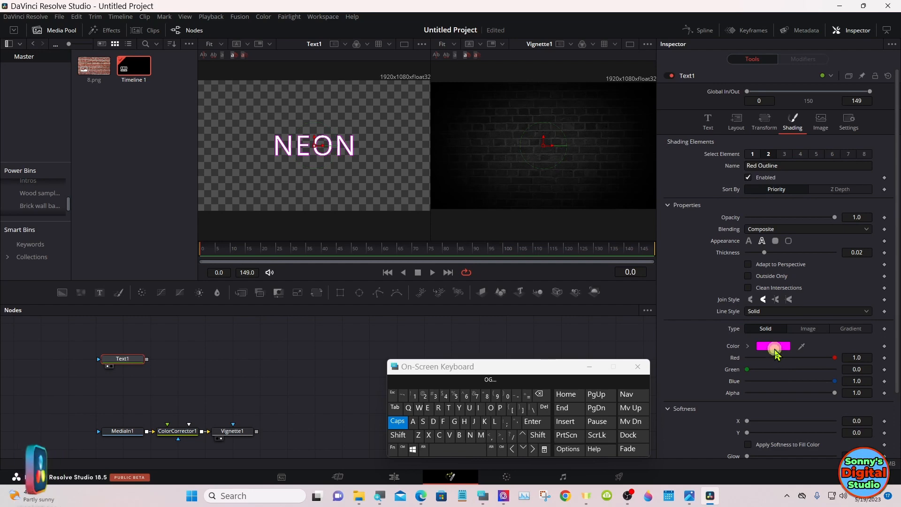
left_click(774, 348)
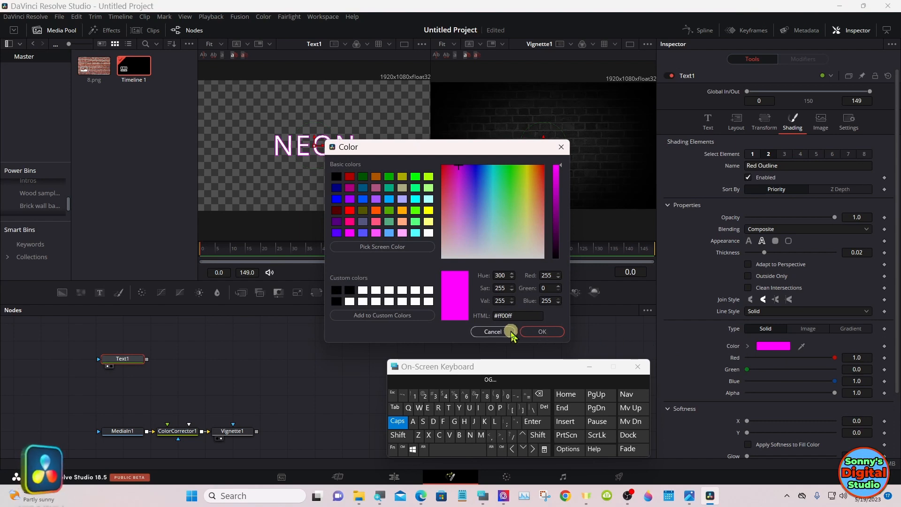
left_click(493, 331)
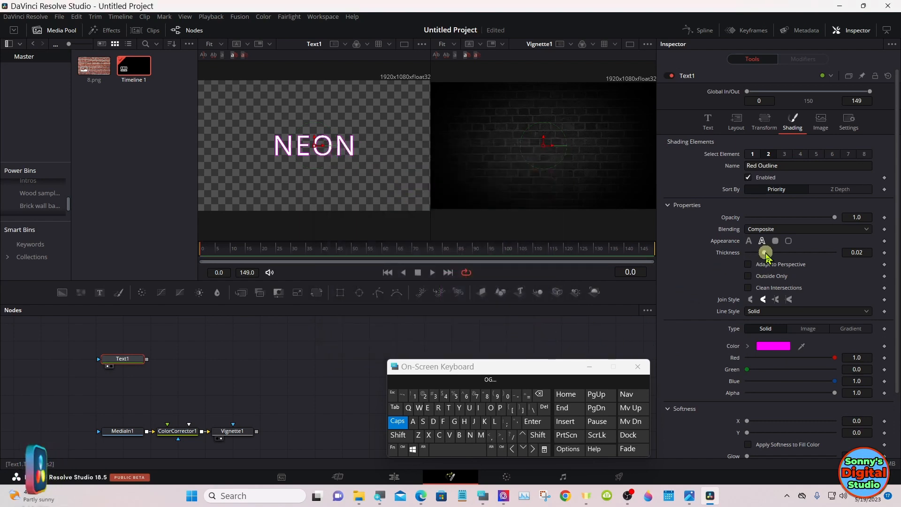
Step: Set the magenta outline's thickness to about 0.0326, checking it at 100% scale and returning the viewer to fit
left_click_drag(766, 255, 777, 256)
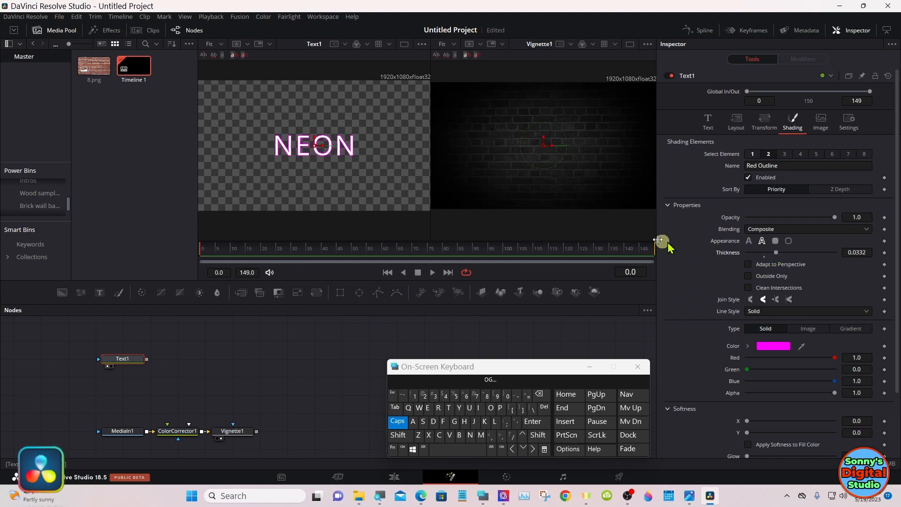
right_click(398, 168)
mouse_move(423, 178)
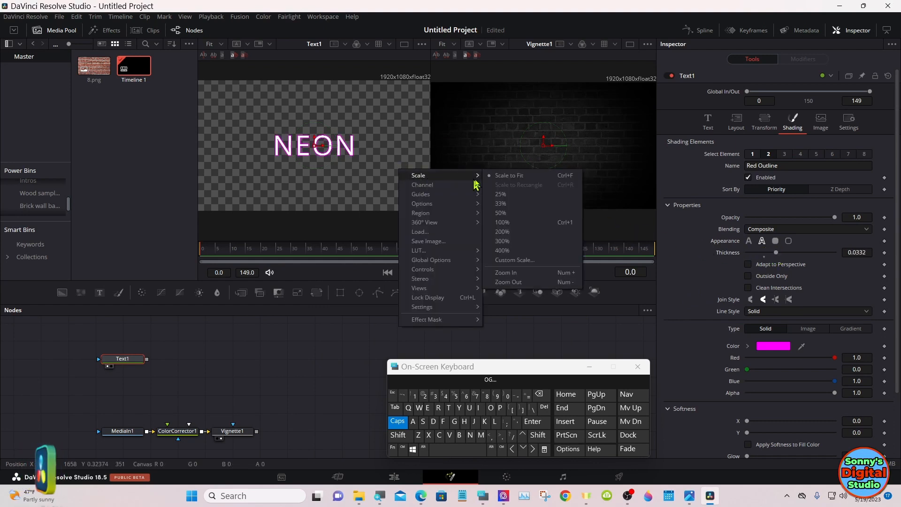
left_click(501, 223)
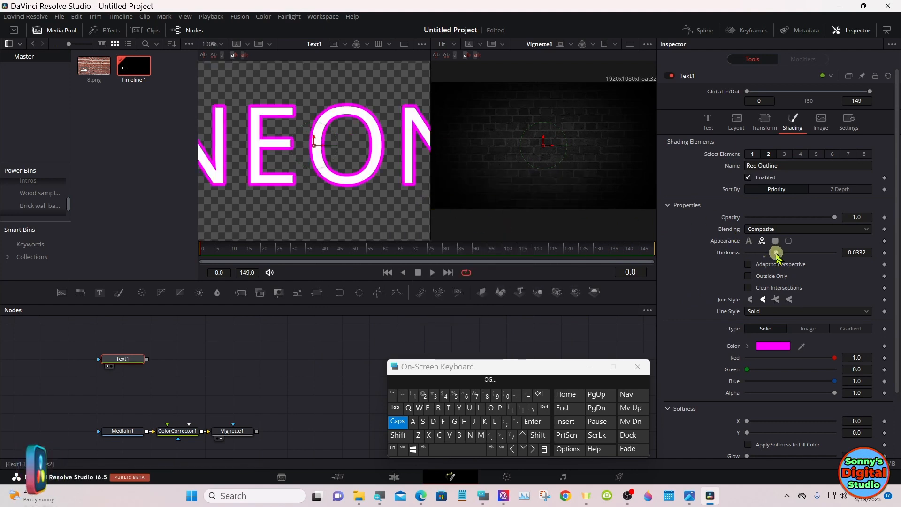
mouse_move(778, 256)
left_mouse_down()
mouse_move(789, 252)
mouse_move(777, 254)
left_mouse_up()
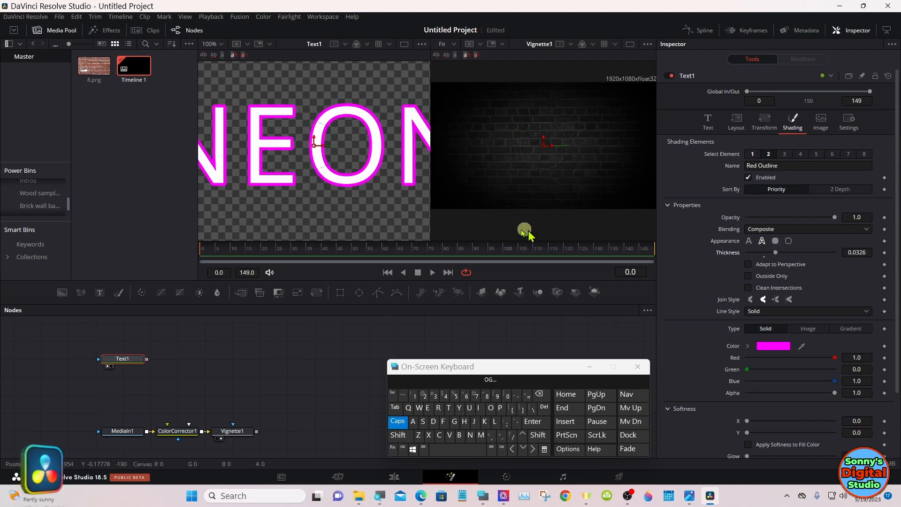
right_click(408, 193)
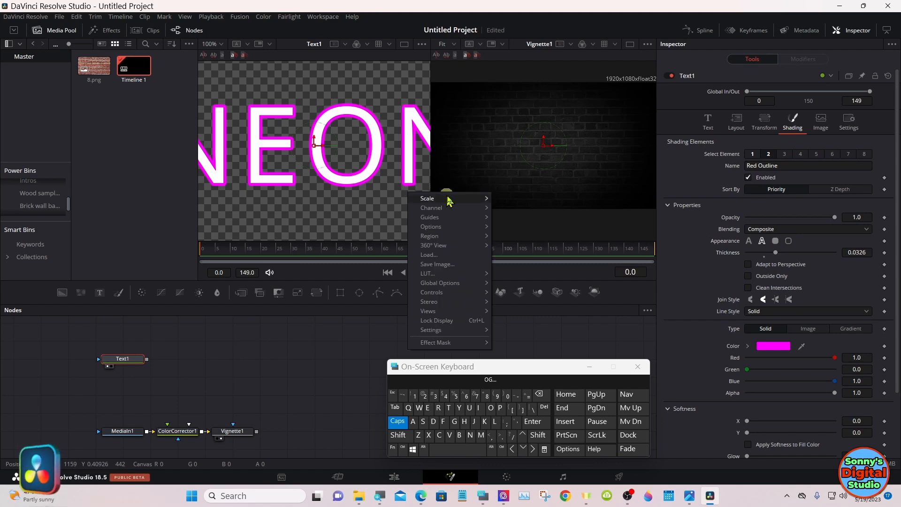
left_click(507, 198)
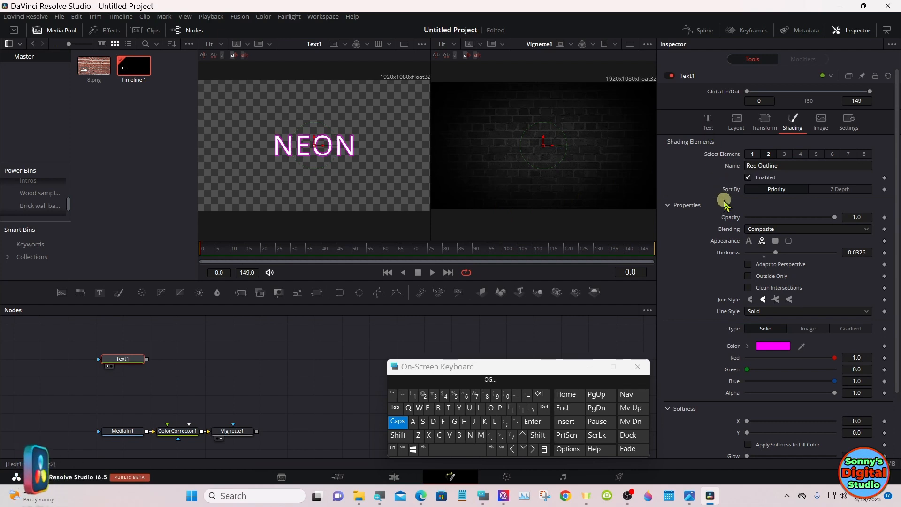
Step: Add a Perturb modifier to the opacity of the magenta outline
right_click(729, 219)
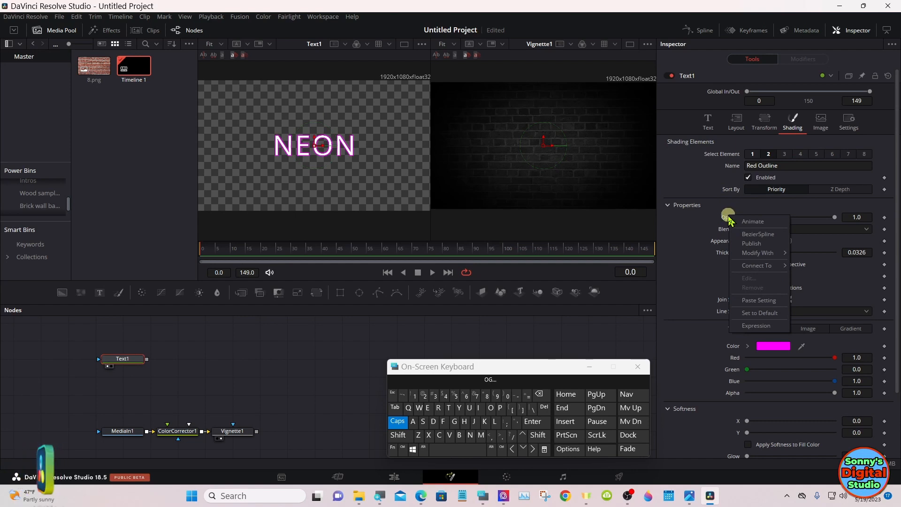
mouse_move(763, 254)
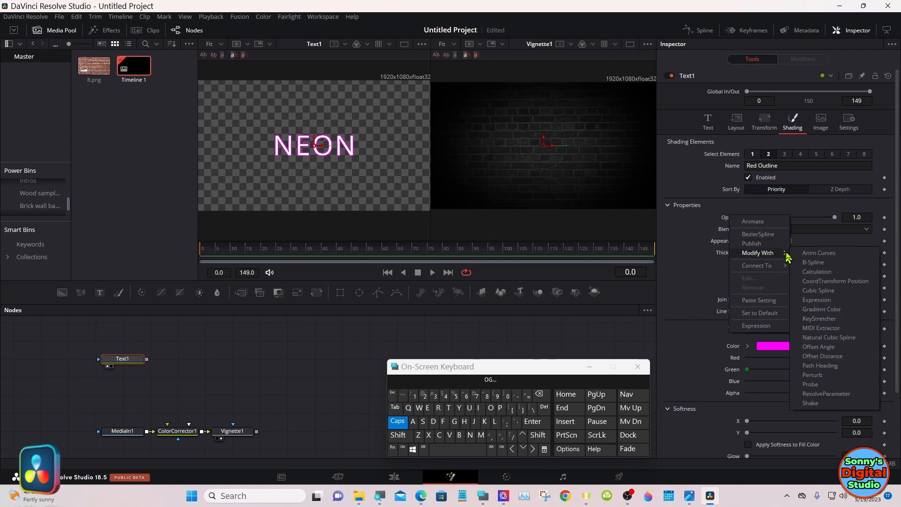
left_click(828, 376)
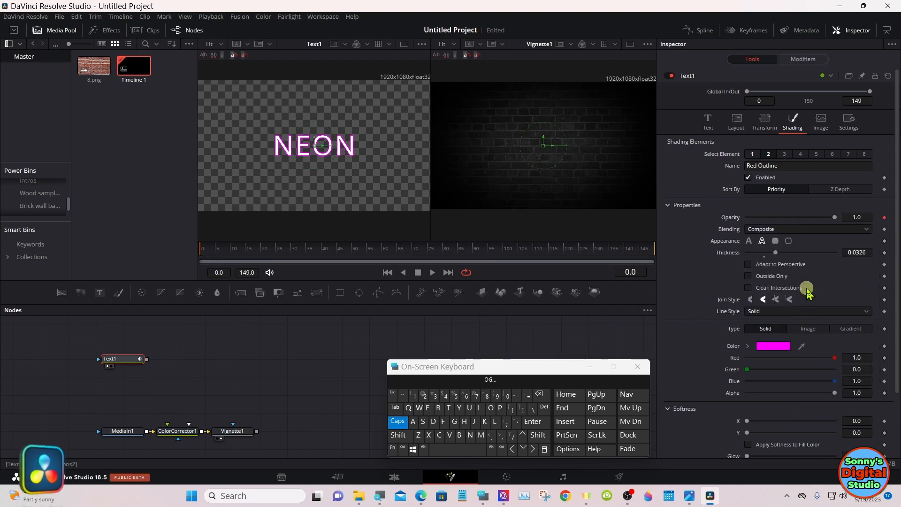
Step: Add a Follower modifier to the NEON text content of Text1
left_click(718, 132)
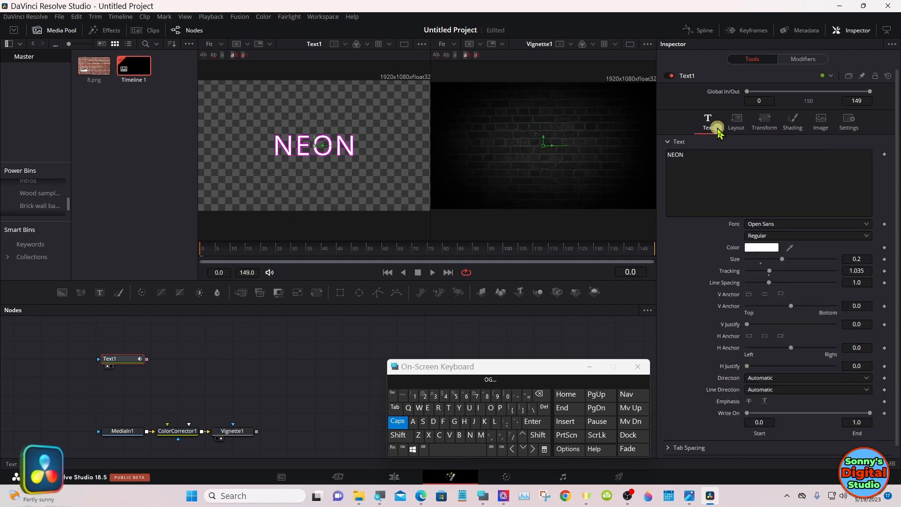
right_click(754, 164)
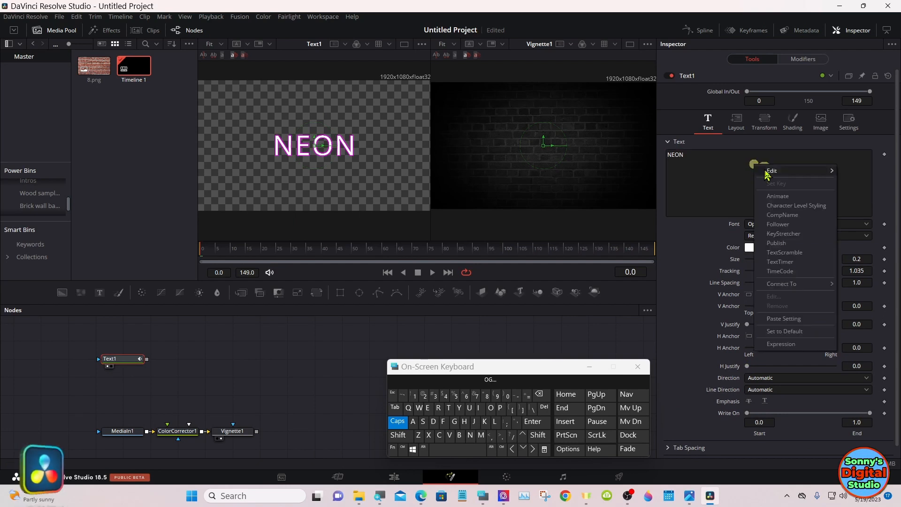
left_click(795, 225)
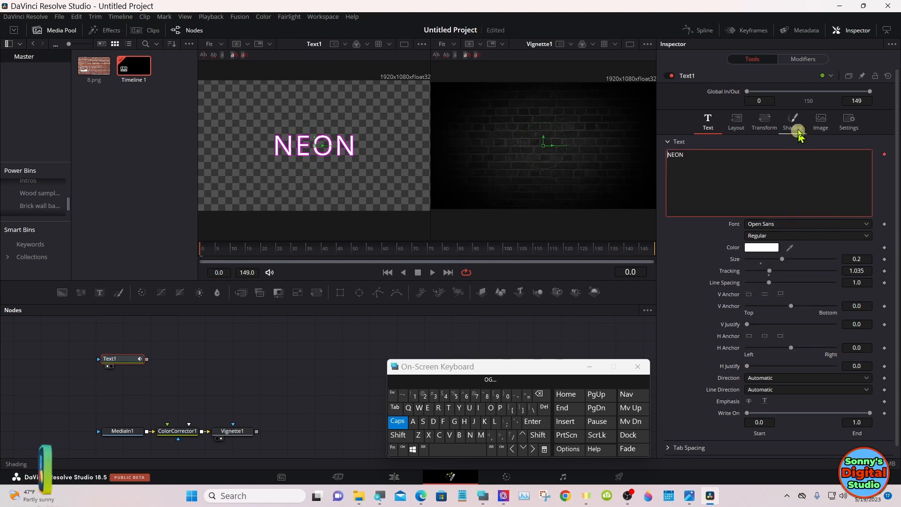
Step: Set the Follower modifier's order to Random But One by One and its delay to about 3.8
left_click(803, 60)
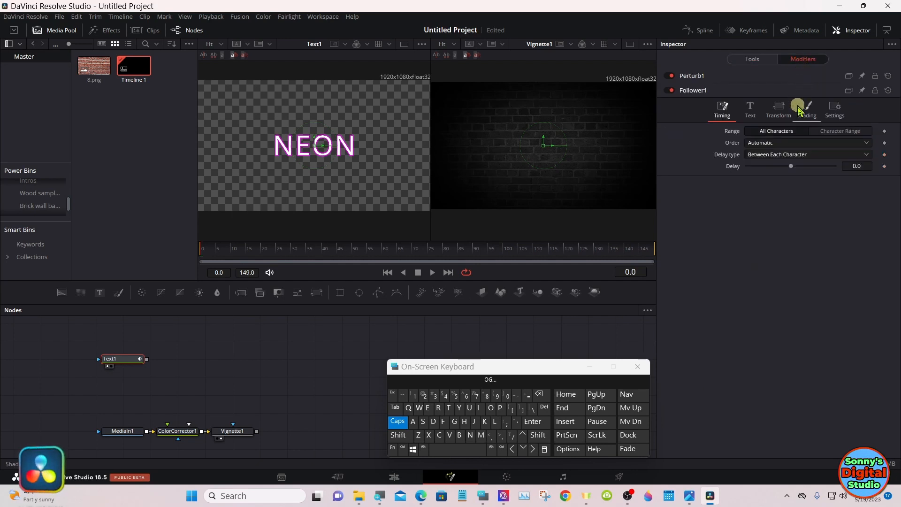
left_click(796, 144)
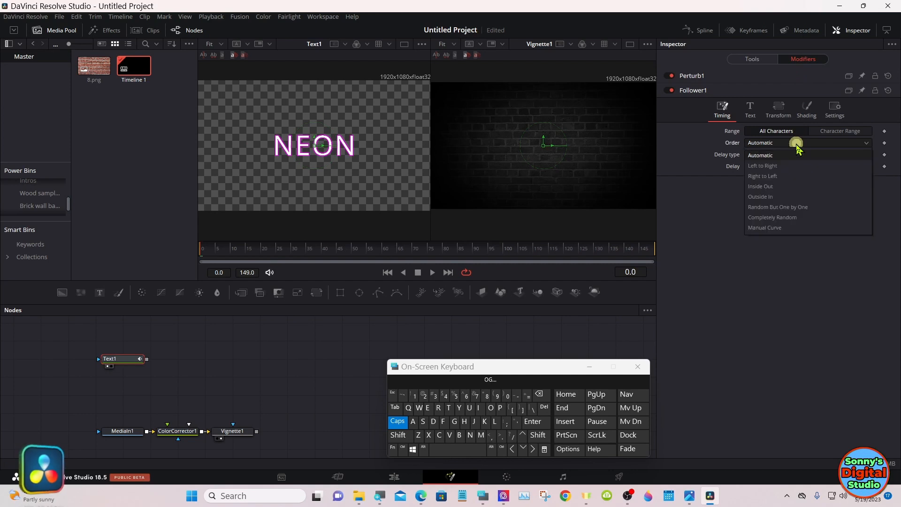
left_click(820, 210)
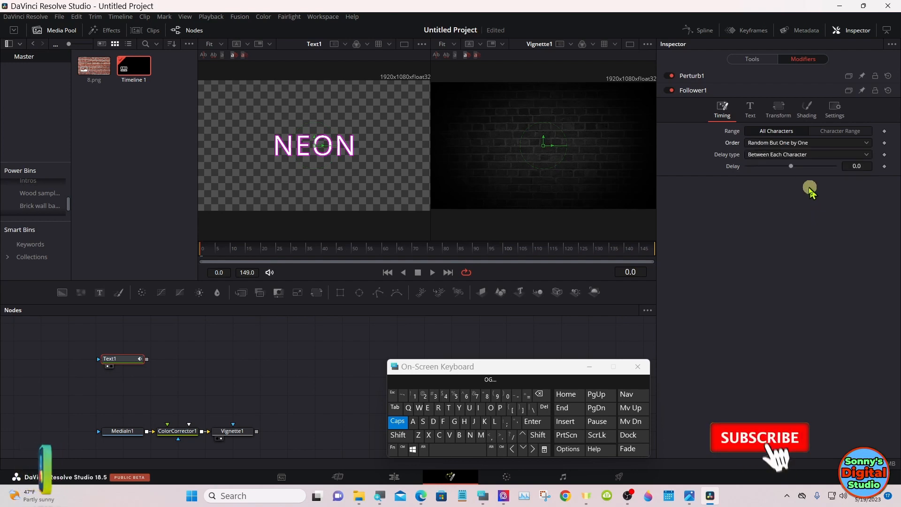
left_click_drag(793, 170, 697, 206)
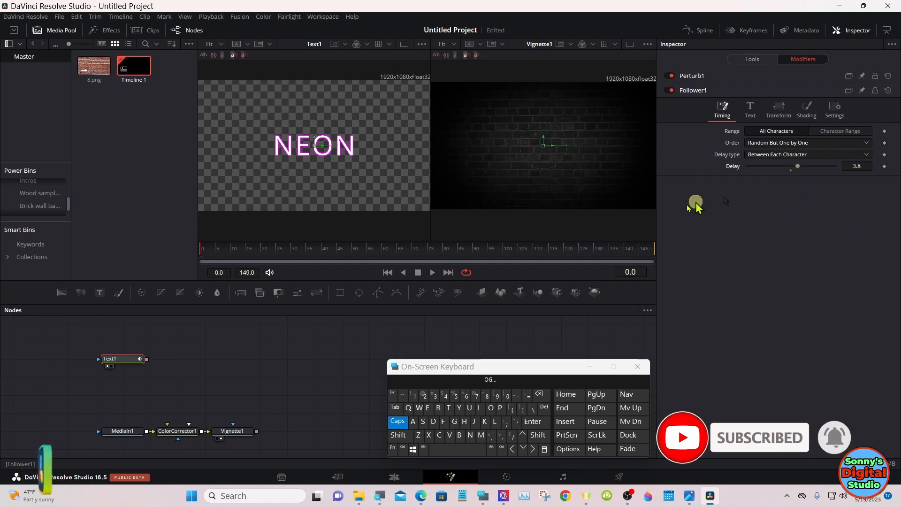
Step: Preview the playback, raise the Follower's delay to about 8.3, and open its shading settings
left_click(433, 275)
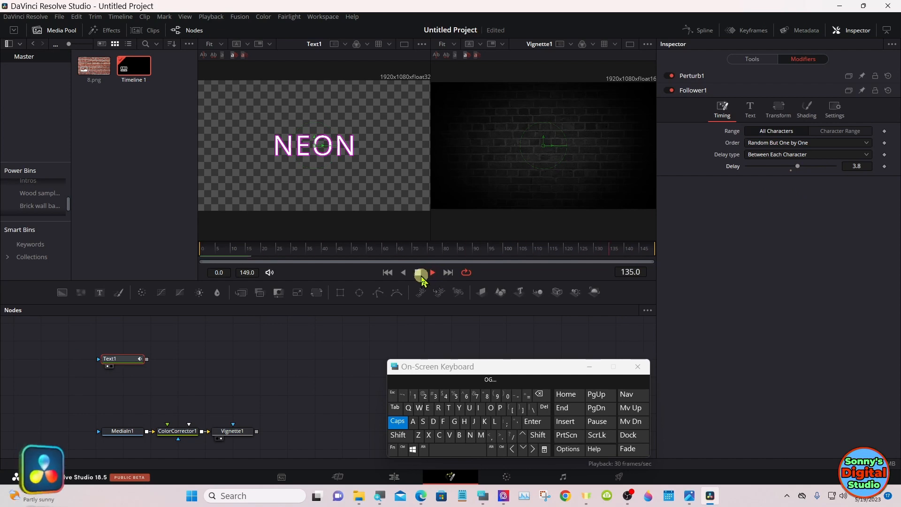
left_click(417, 272)
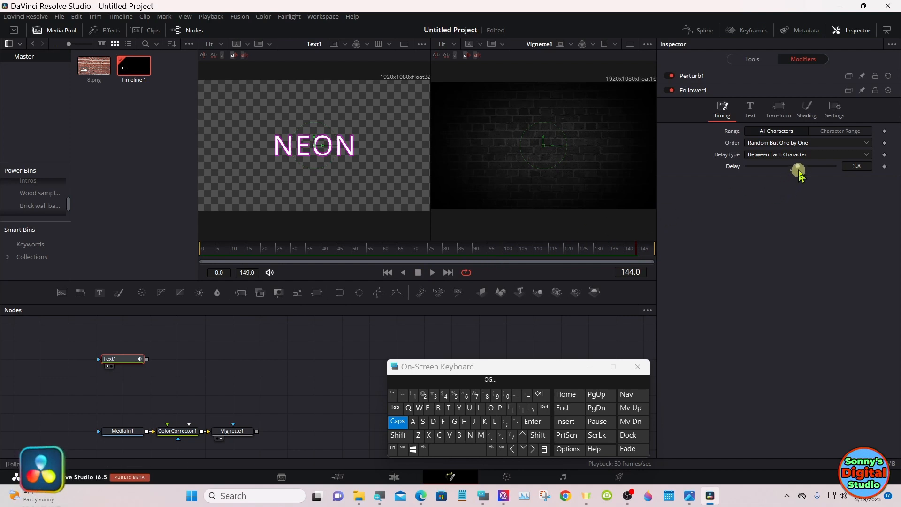
left_click_drag(799, 169, 809, 173)
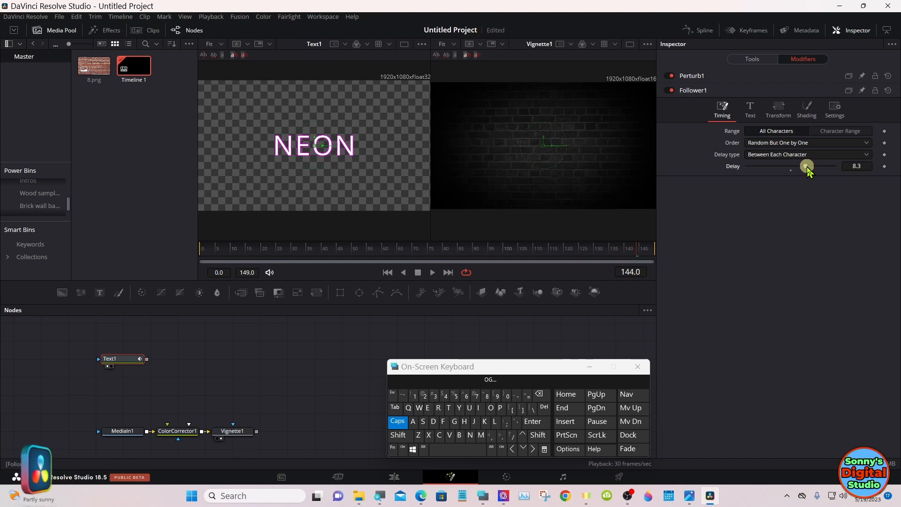
left_click(807, 112)
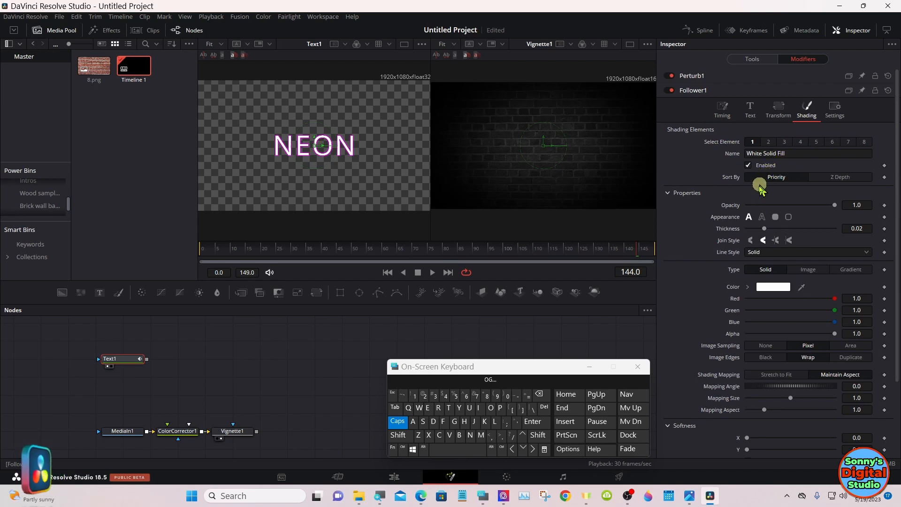
Step: Stop the playback and connect the opacity of the Follower's White Solid Fill element to the value of Perturb1
left_click(417, 274)
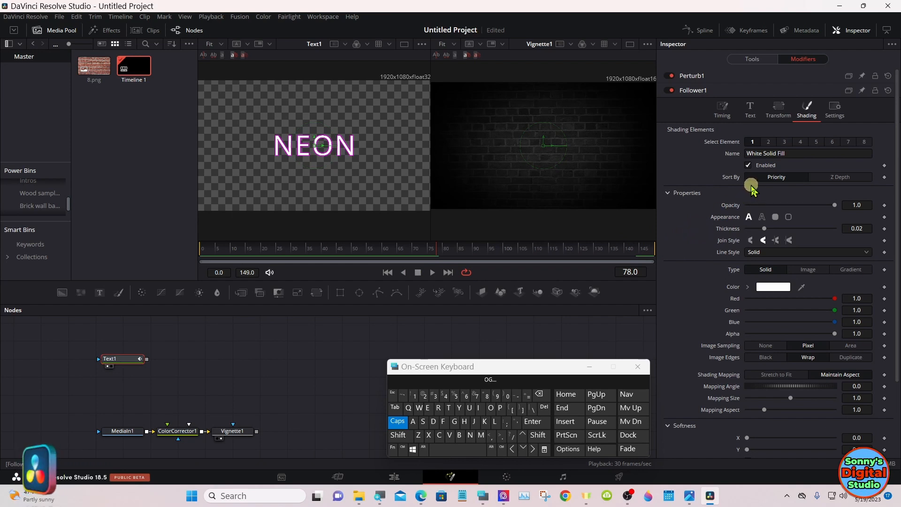
right_click(735, 209)
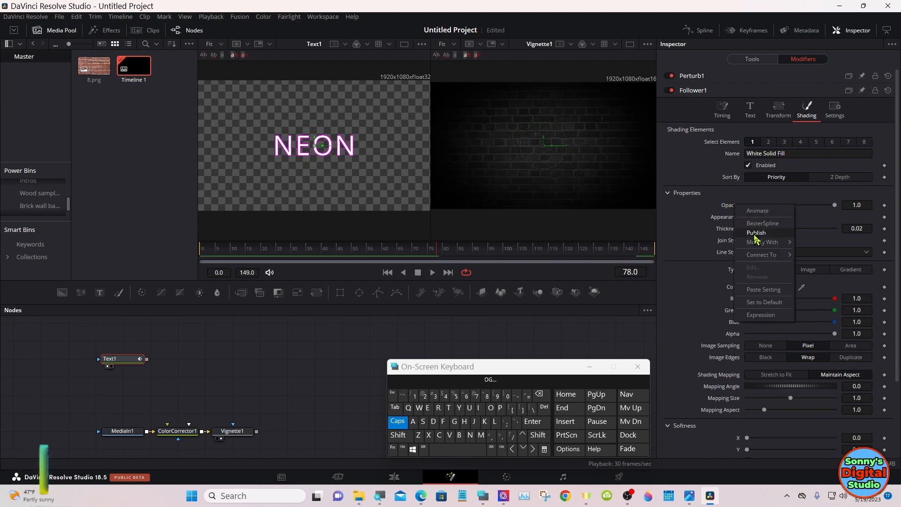
mouse_move(762, 258)
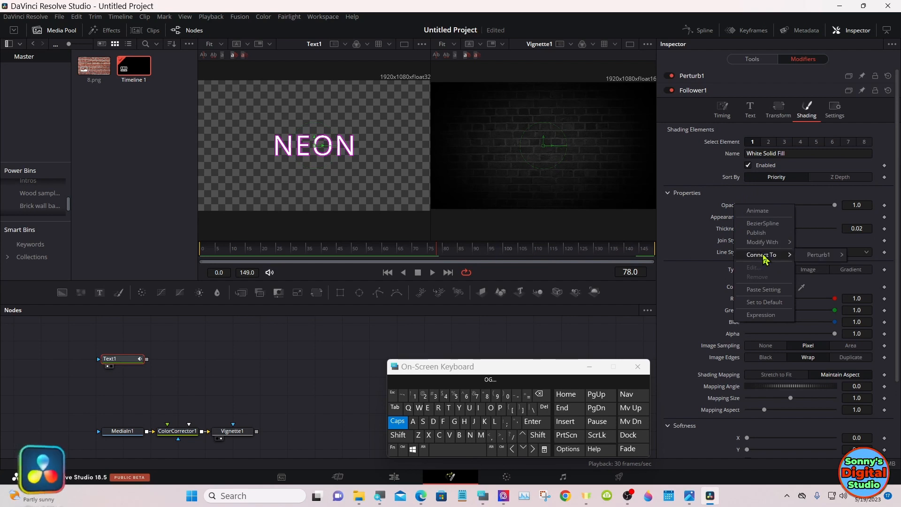
mouse_move(812, 259)
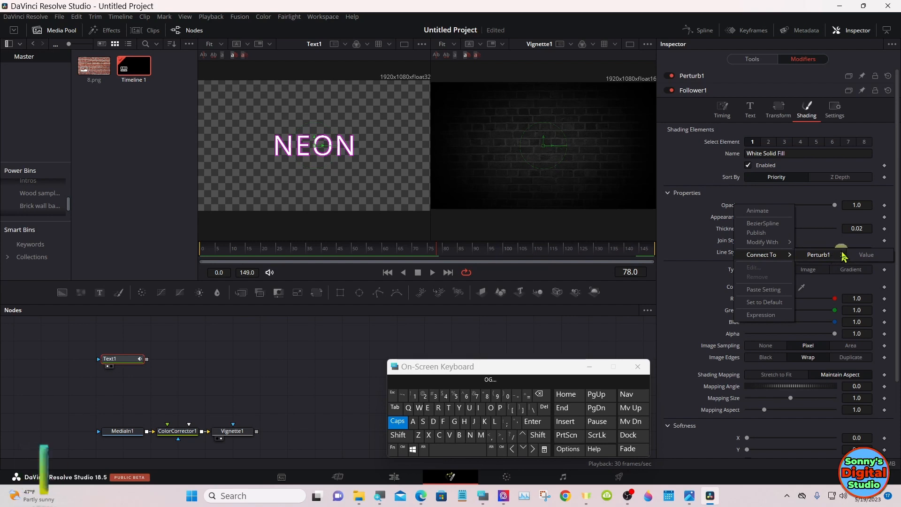
left_click(866, 255)
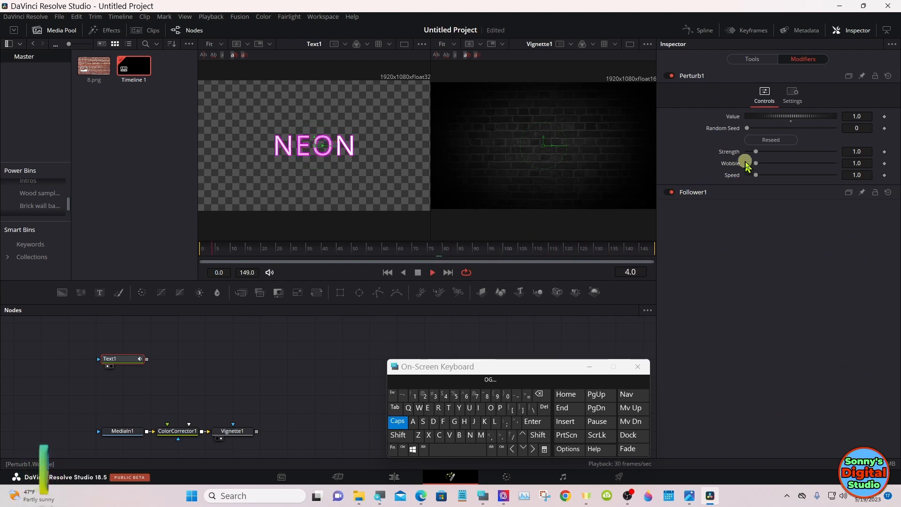
Step: Set Perturb1's strength to about 8.29 and its speed to about 1.12
left_click_drag(757, 151, 820, 153)
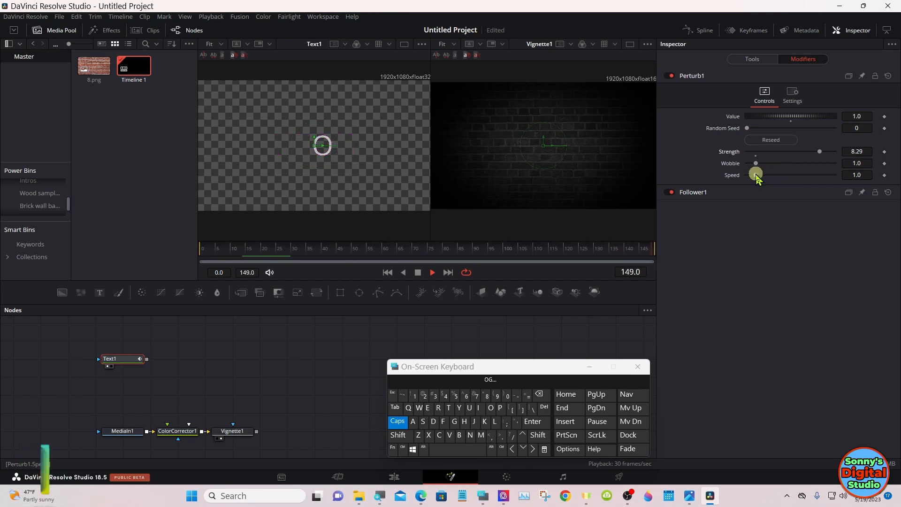
left_click_drag(757, 176, 770, 179)
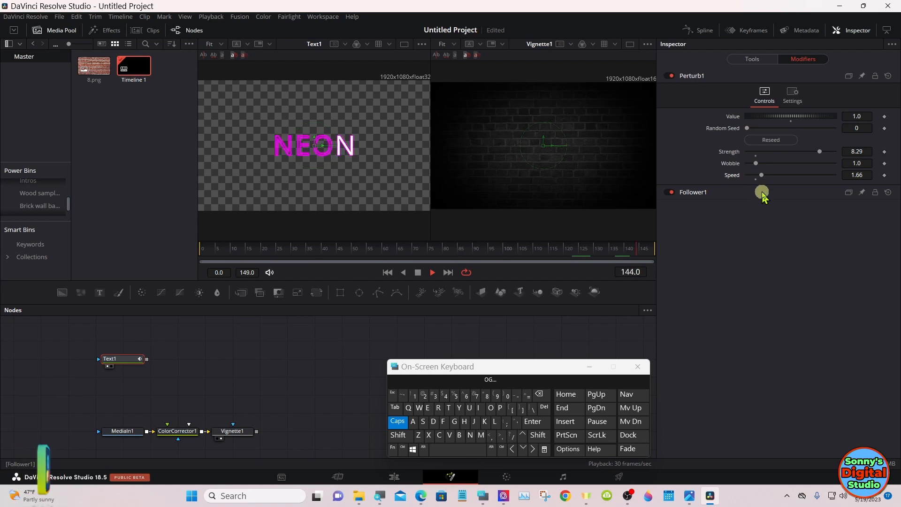
left_click_drag(763, 177, 759, 177)
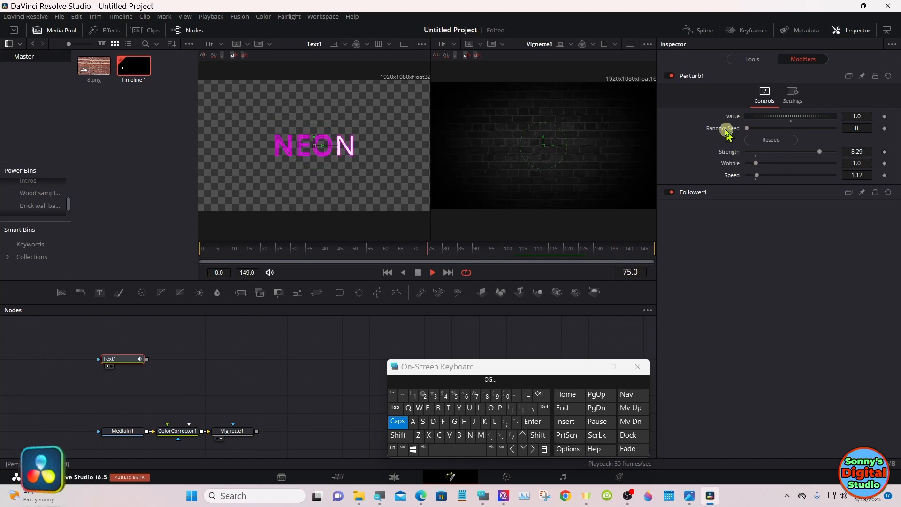
Step: Connect the opacity of Follower1's shading element 2, Red Outline, to the value of Perturb1
left_click(695, 193)
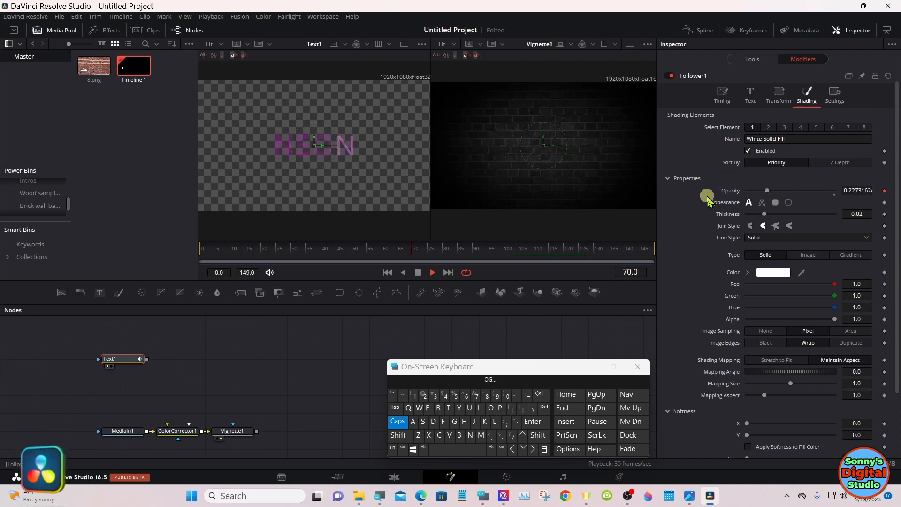
left_click(429, 270)
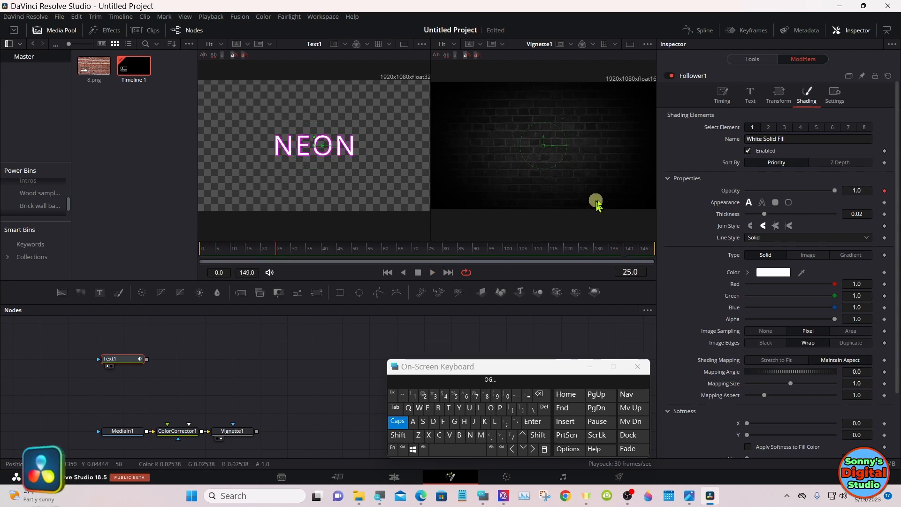
left_click(768, 128)
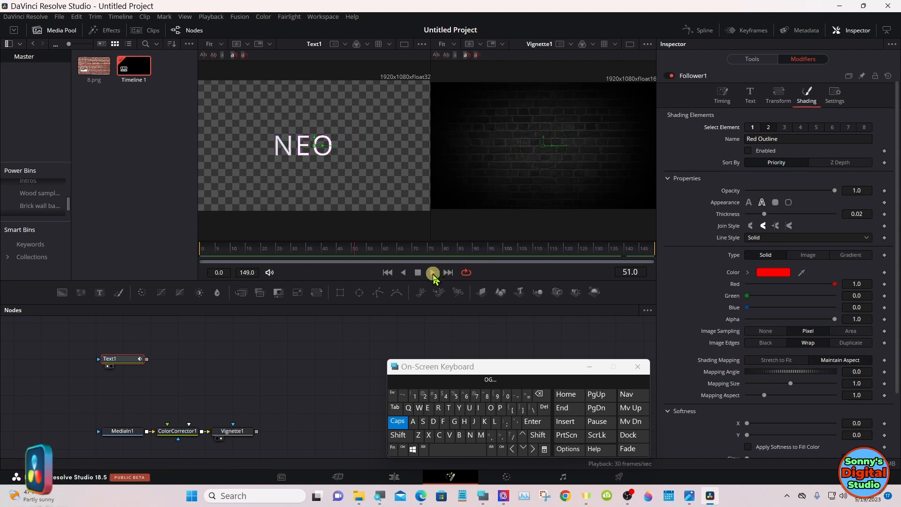
left_click(419, 272)
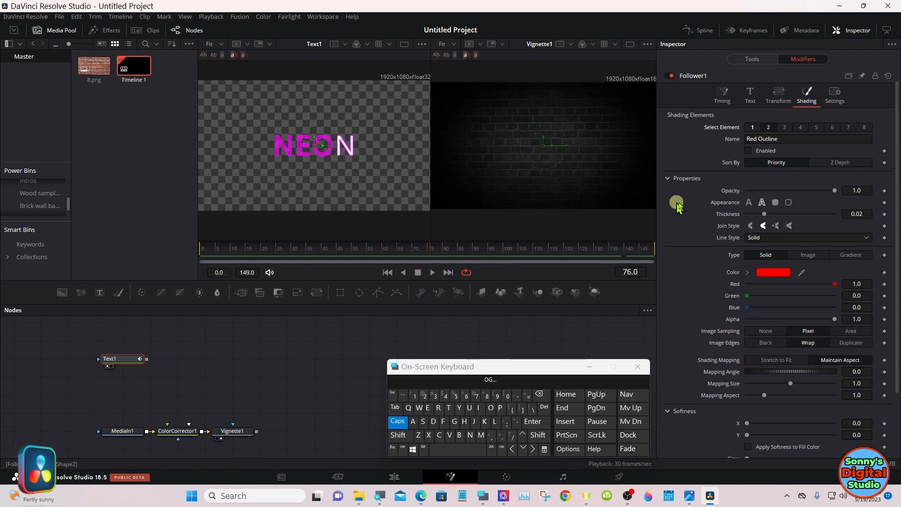
right_click(731, 191)
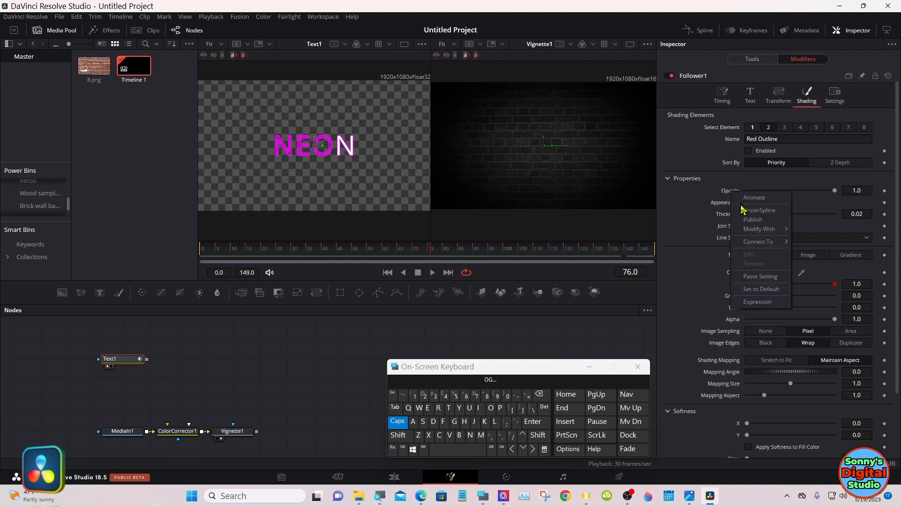
mouse_move(755, 230)
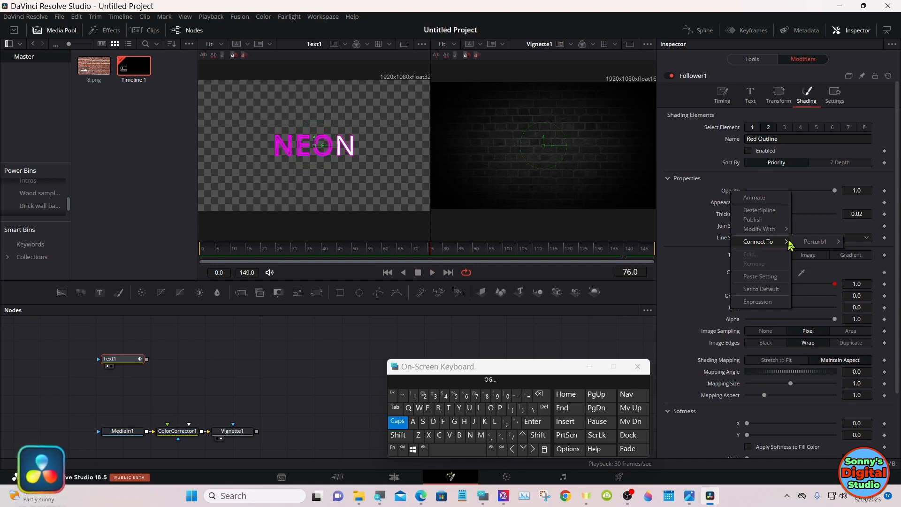
mouse_move(811, 242)
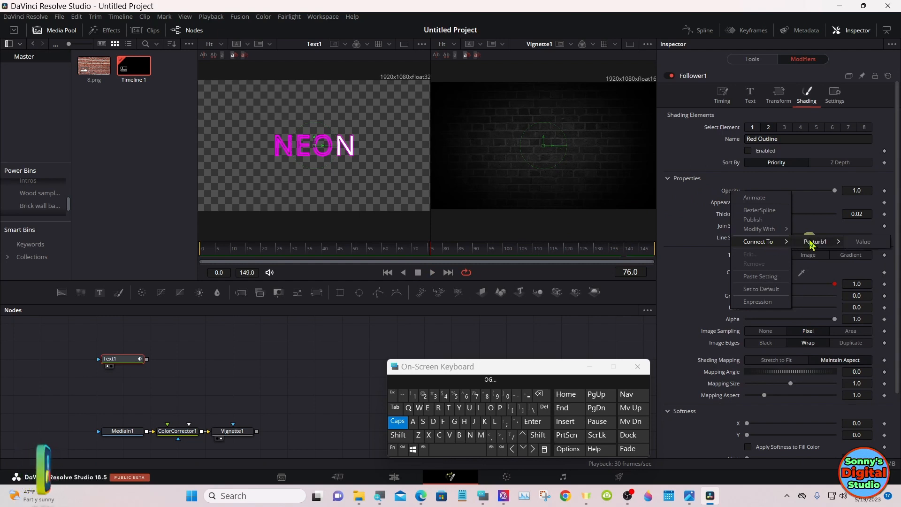
left_click(861, 243)
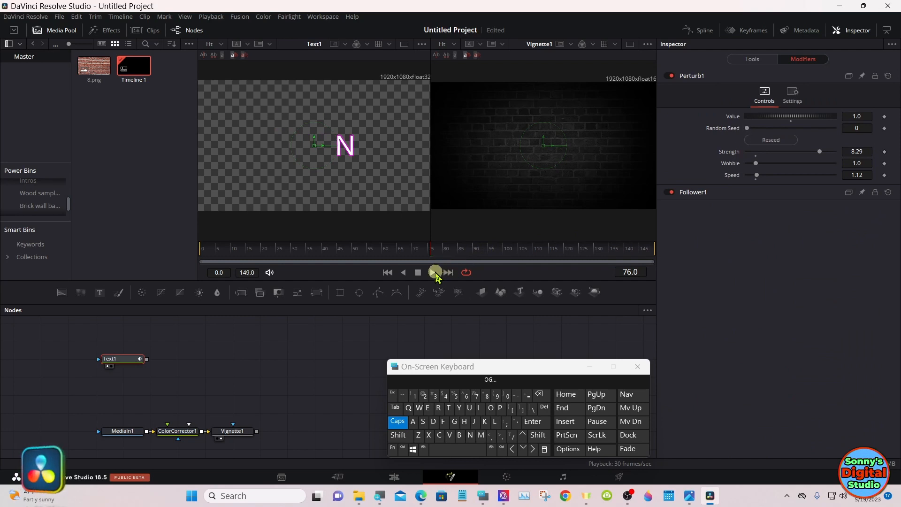
Step: Preview the flicker playback and examine the modifier and connection options for the Red Outline opacity in Follower1
left_click(433, 273)
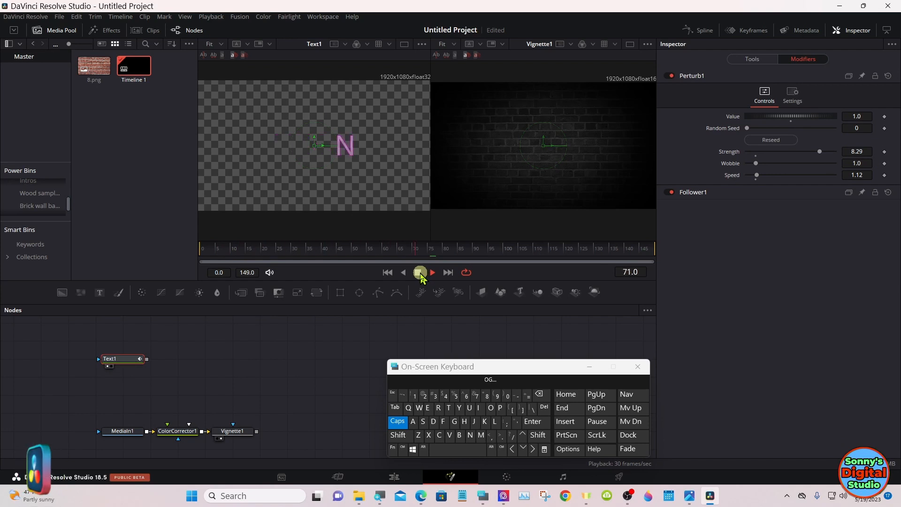
left_click(418, 273)
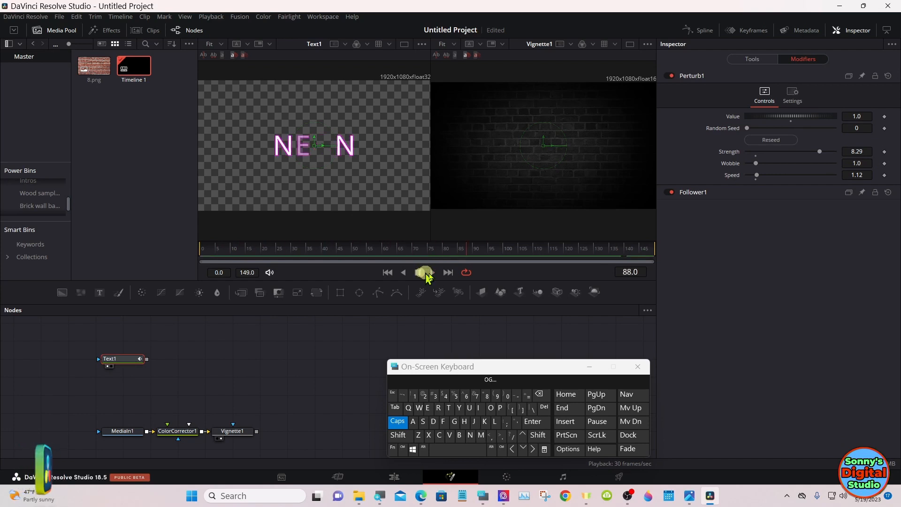
left_click(706, 193)
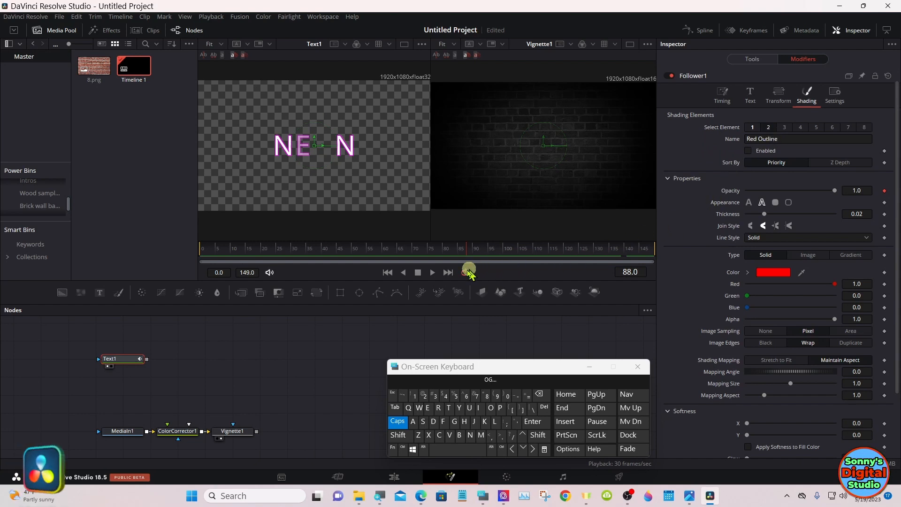
left_click(432, 273)
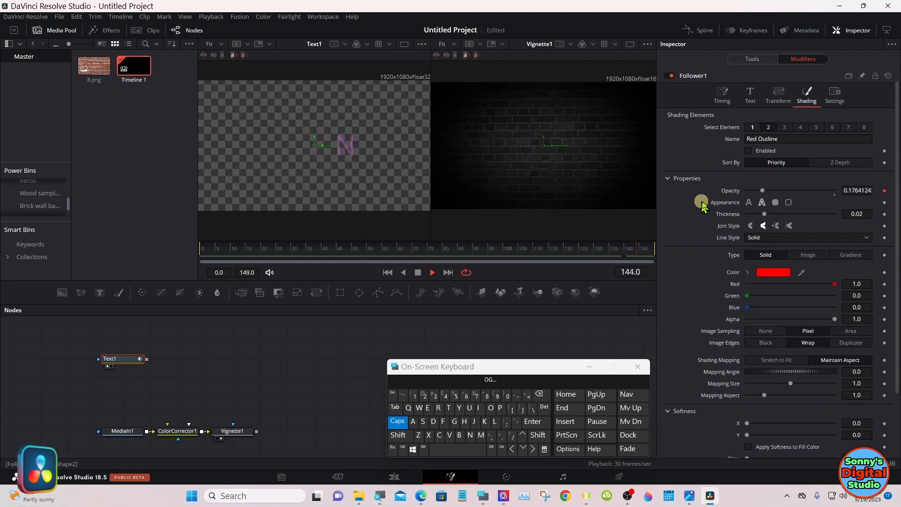
right_click(725, 195)
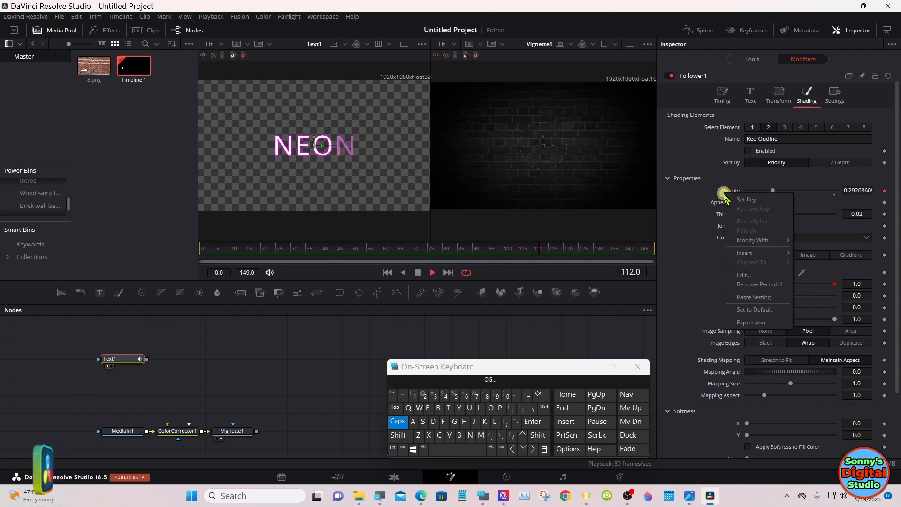
mouse_move(740, 241)
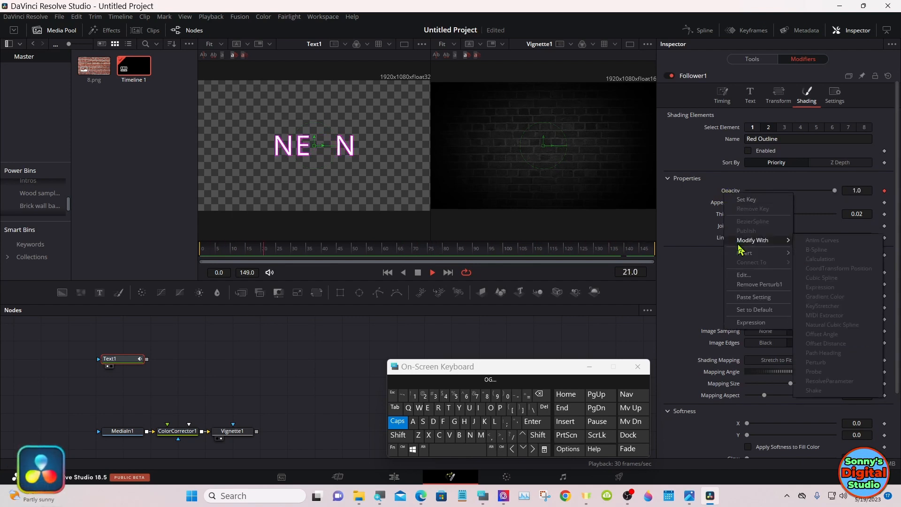
mouse_move(757, 255)
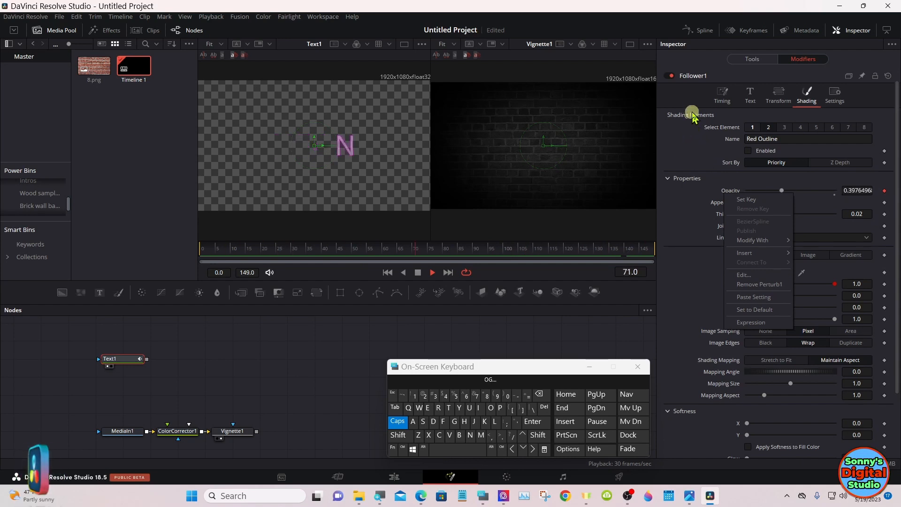
left_click(696, 81)
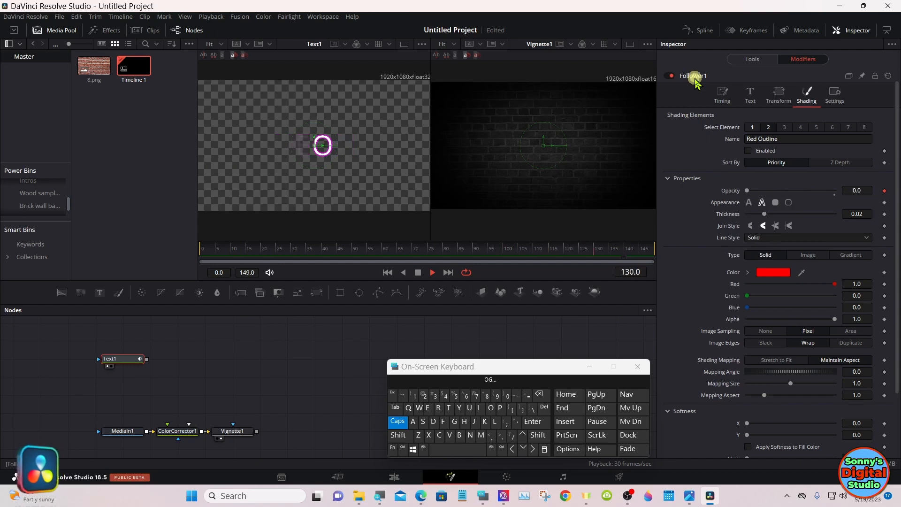
left_click(695, 81)
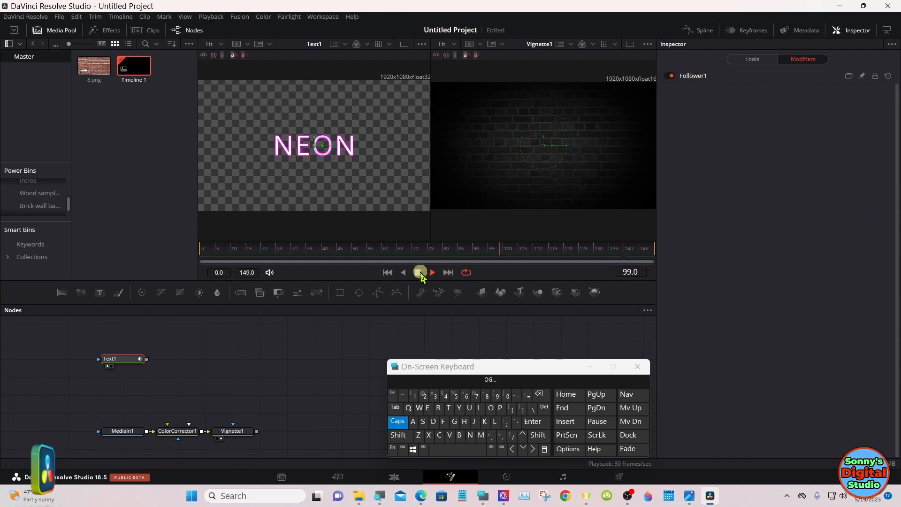
Step: Show Text1 in the second viewer in place of Vignette1 and preview its playback
left_click(420, 273)
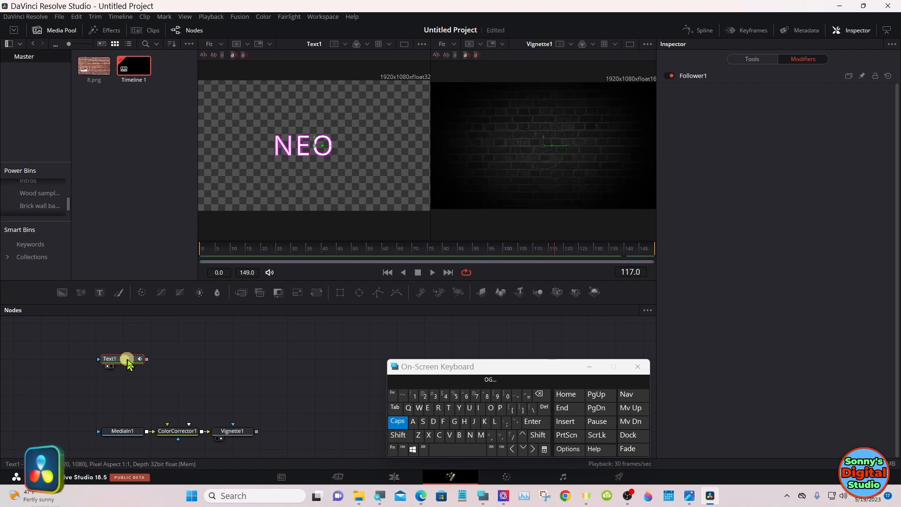
left_click_drag(128, 364, 494, 187)
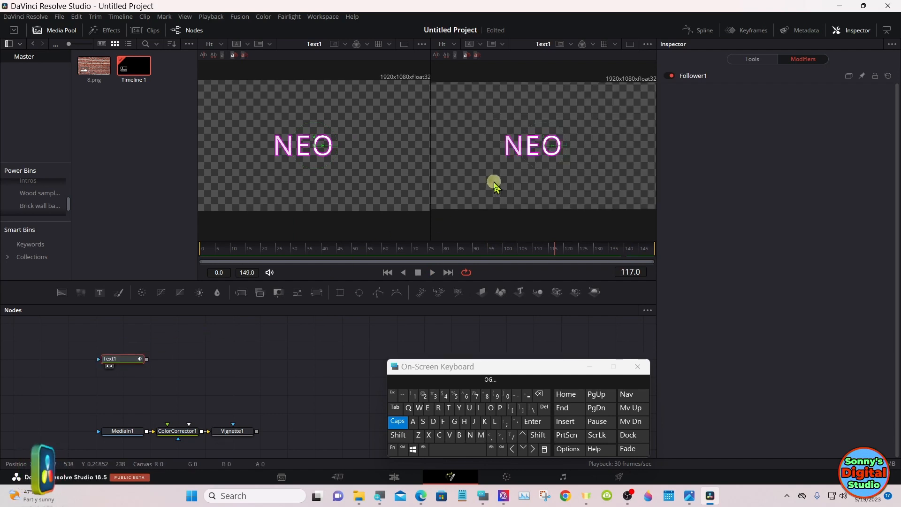
left_click(419, 273)
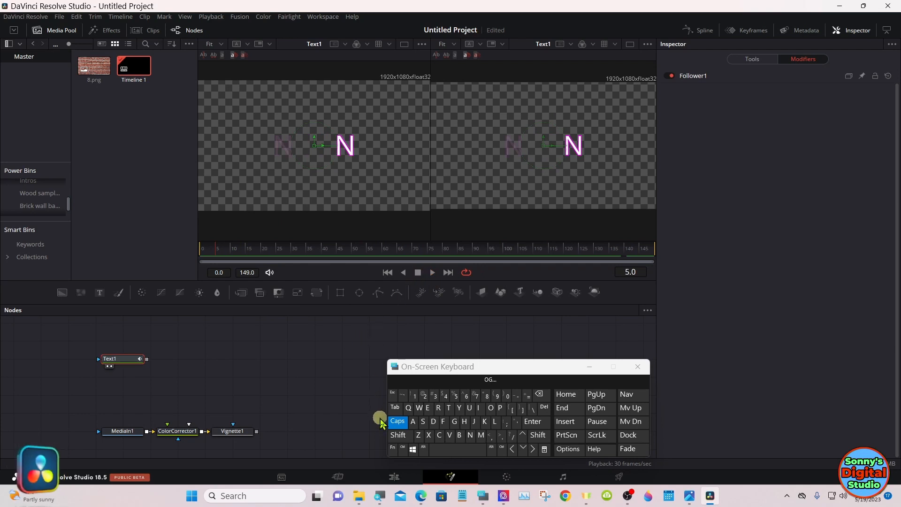
Step: Search the tool list for "SOFT" and add a Soft Glow node after Text1
left_click(399, 436)
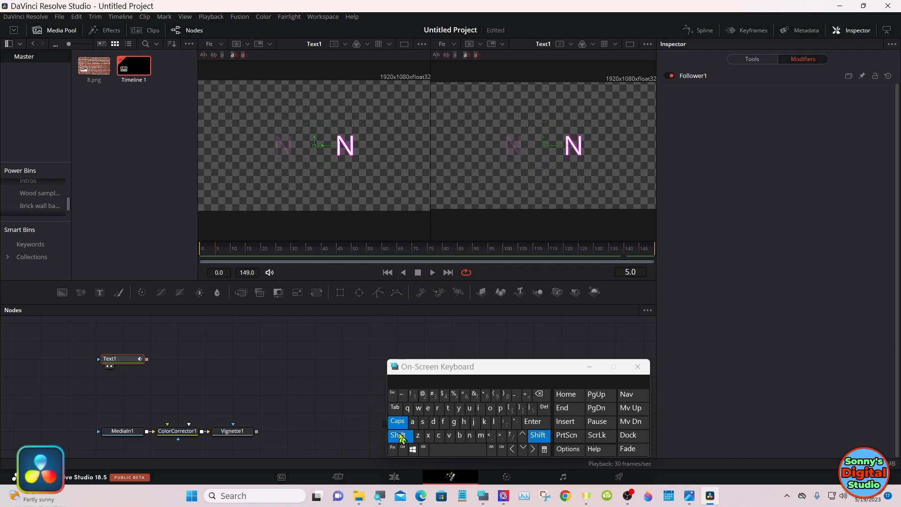
left_click(455, 450)
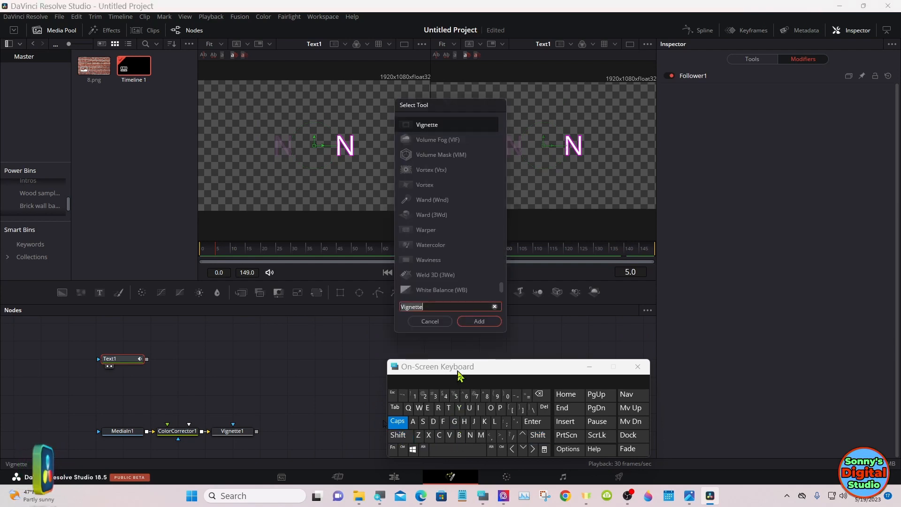
left_click(423, 421)
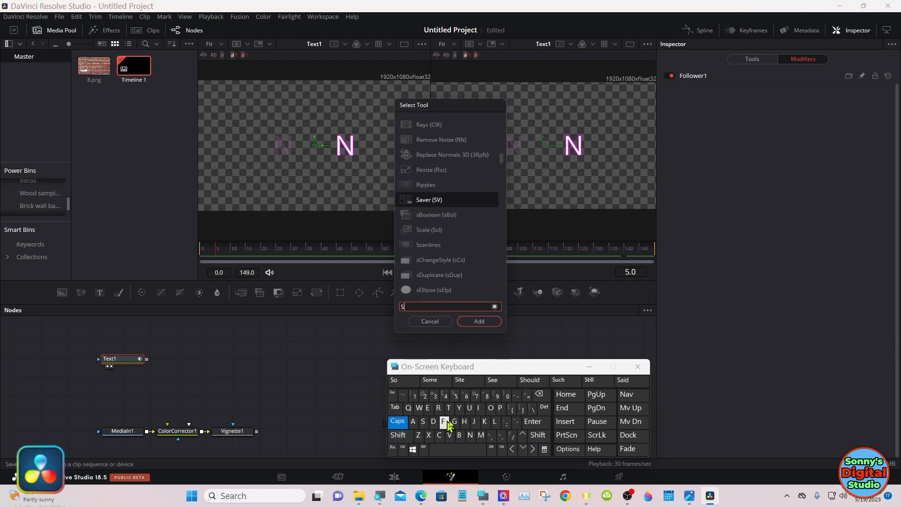
left_click(490, 408)
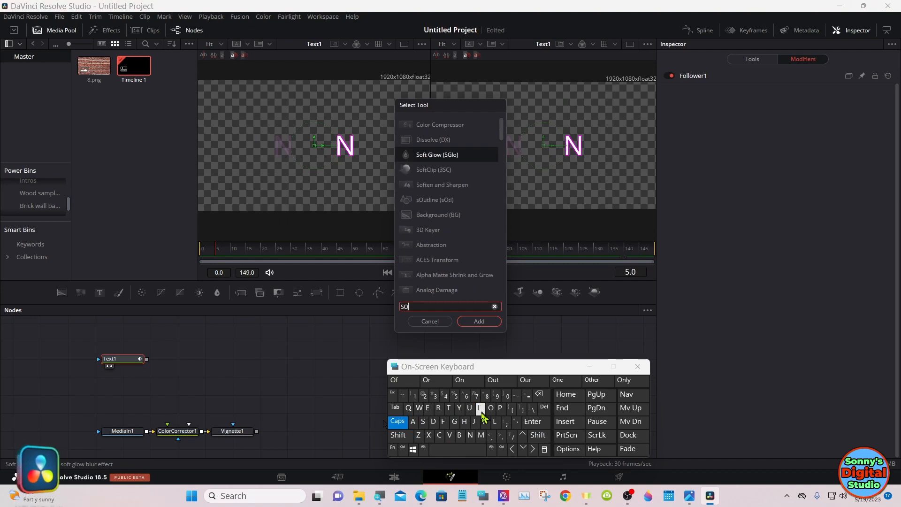
left_click(445, 422)
left_click(449, 408)
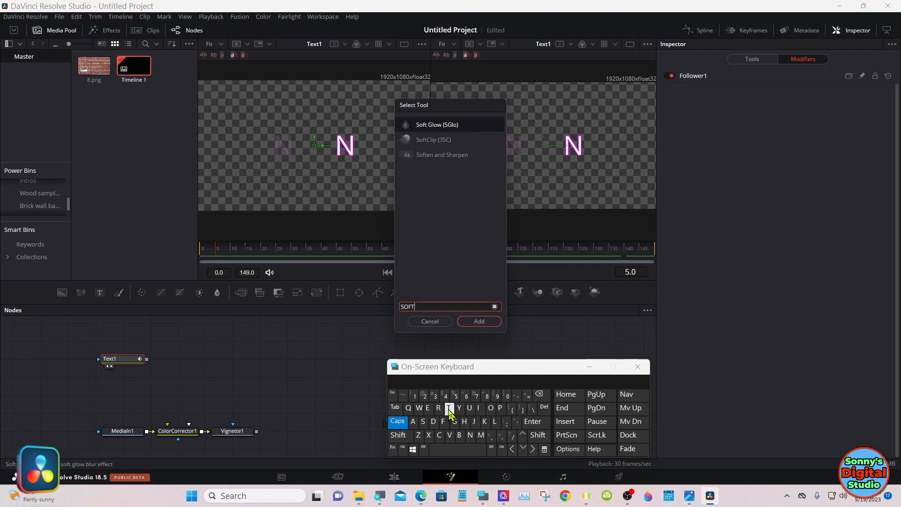
left_click(443, 127)
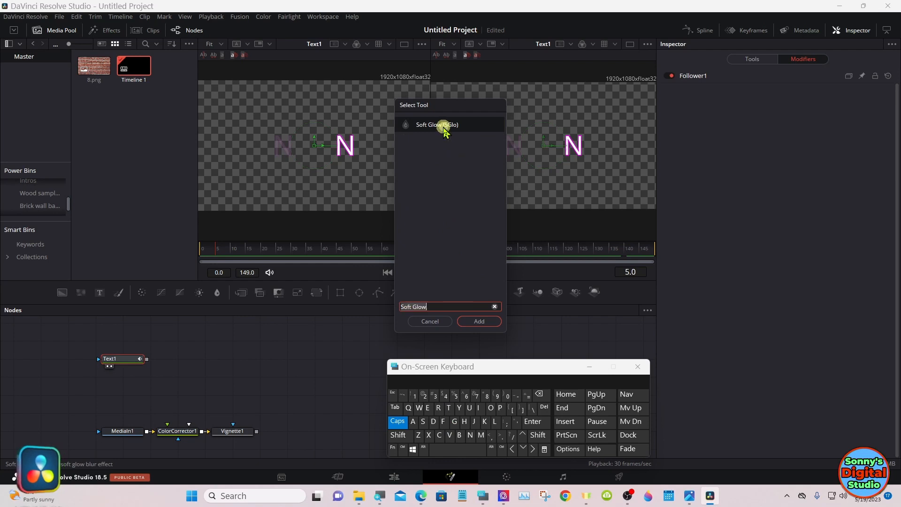
left_click(468, 322)
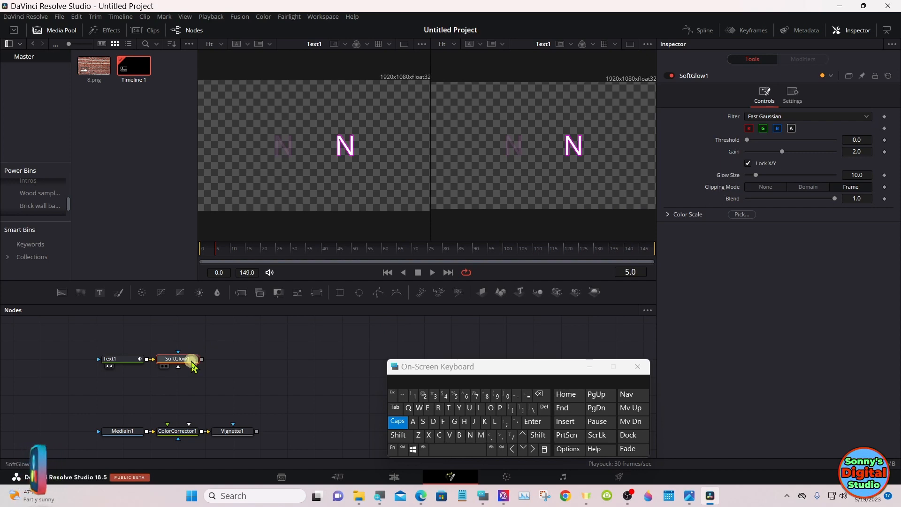
Step: Go to frame 97, show SoftGlow1 in the second viewer and lower its gain to about 0.508
left_click_drag(365, 253, 498, 254)
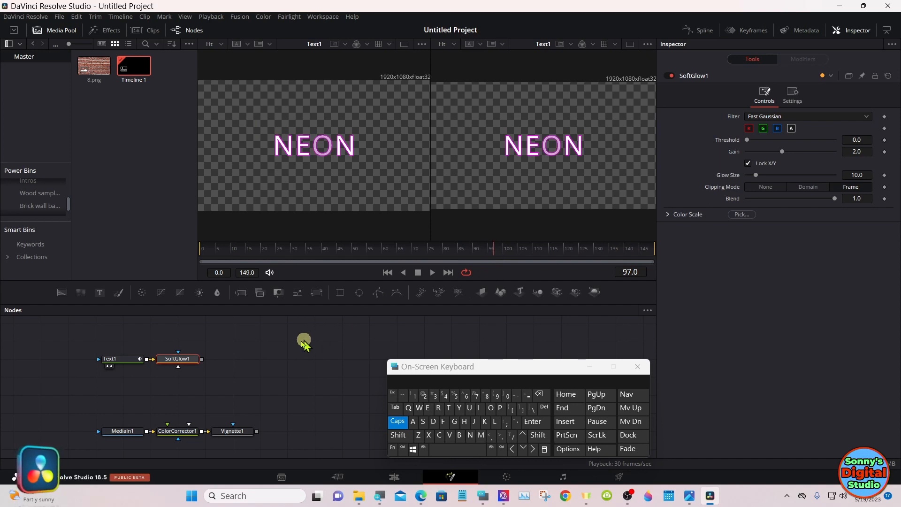
left_click_drag(184, 366, 509, 161)
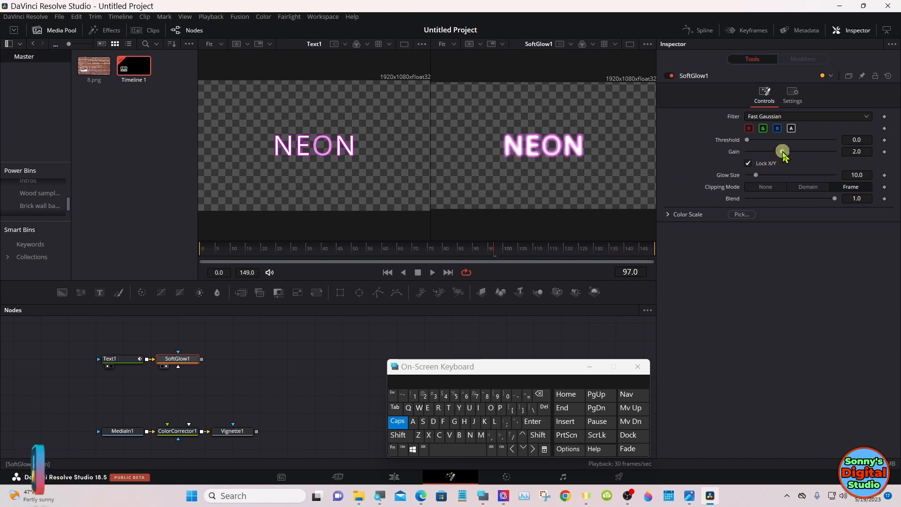
left_click_drag(782, 154, 765, 155)
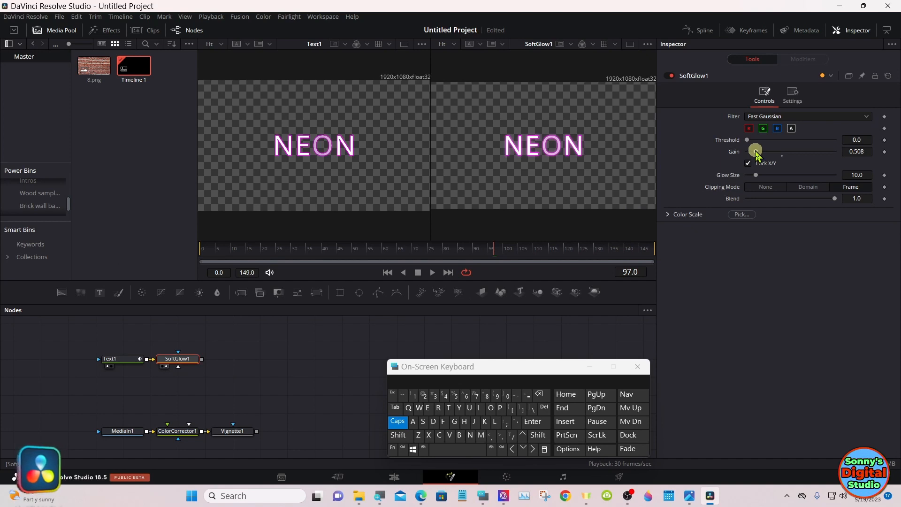
Step: Copy the SoftGlow1 node and paste the duplicate directly after it in the text chain
right_click(190, 362)
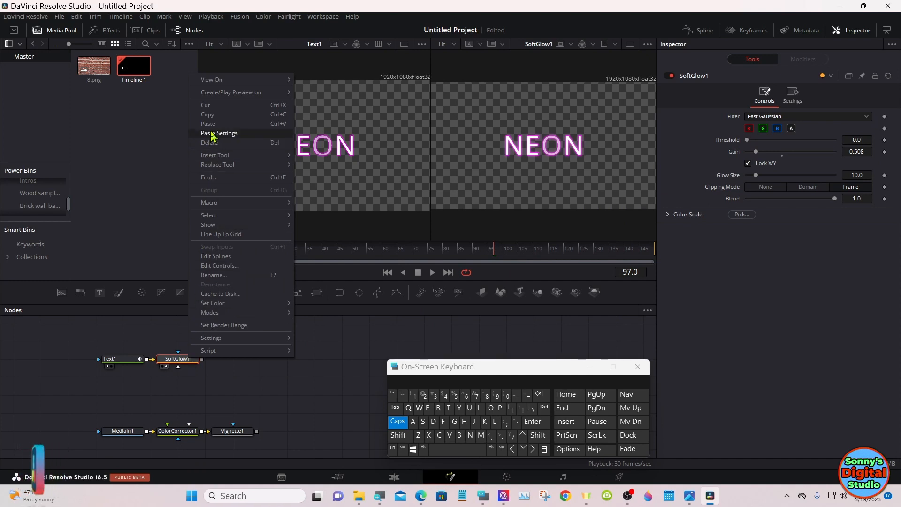
left_click(212, 116)
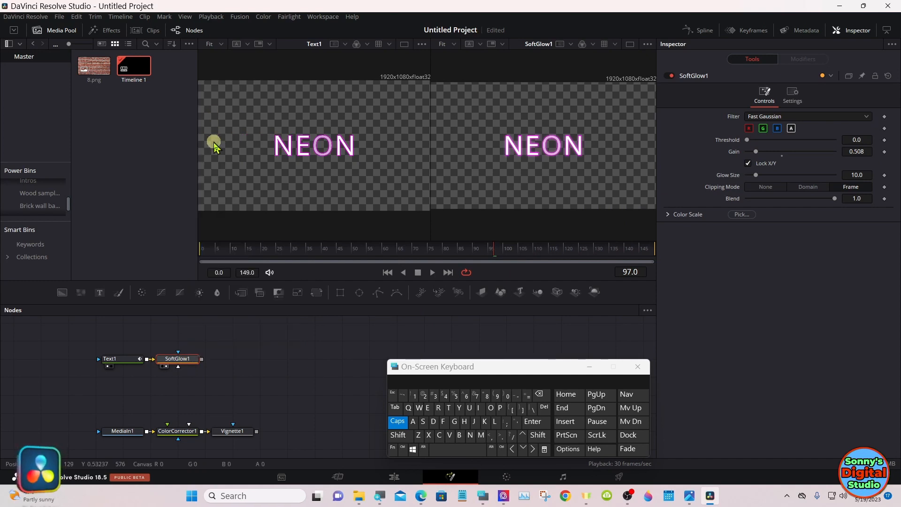
left_click(233, 364)
right_click(234, 364)
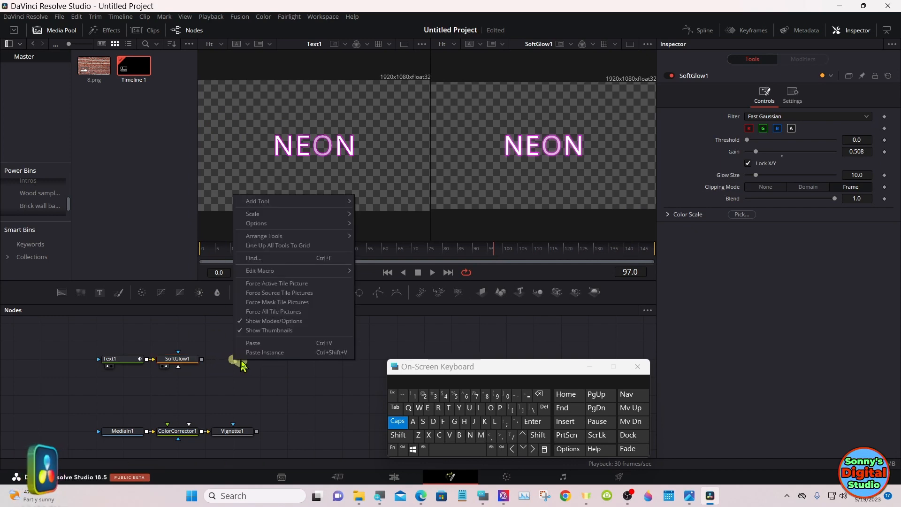
left_click(253, 343)
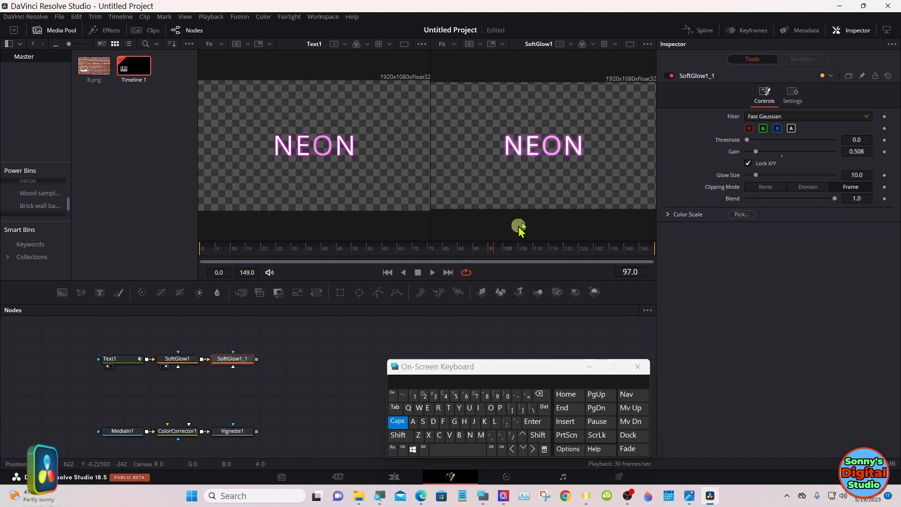
Step: Turn off the second viewer's checker underlay and show the duplicated Soft Glow there with its glow size set to 100
left_click(648, 43)
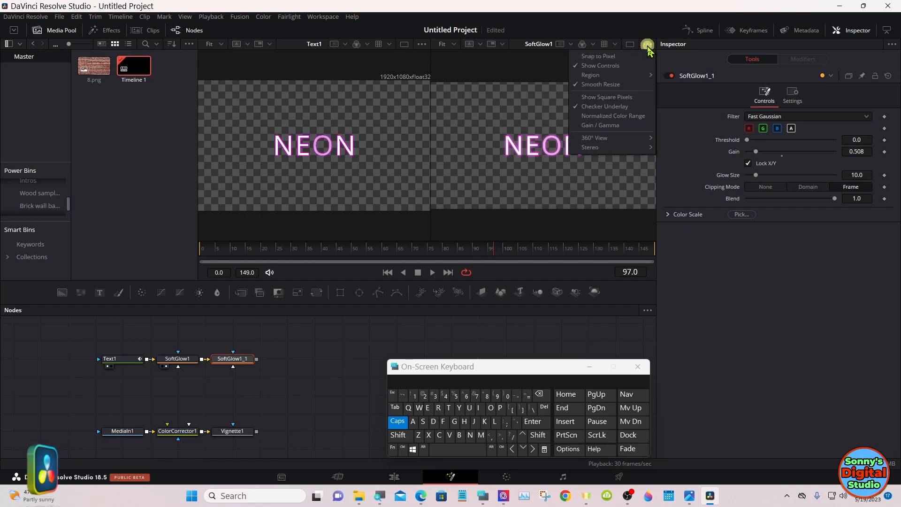
left_click(615, 111)
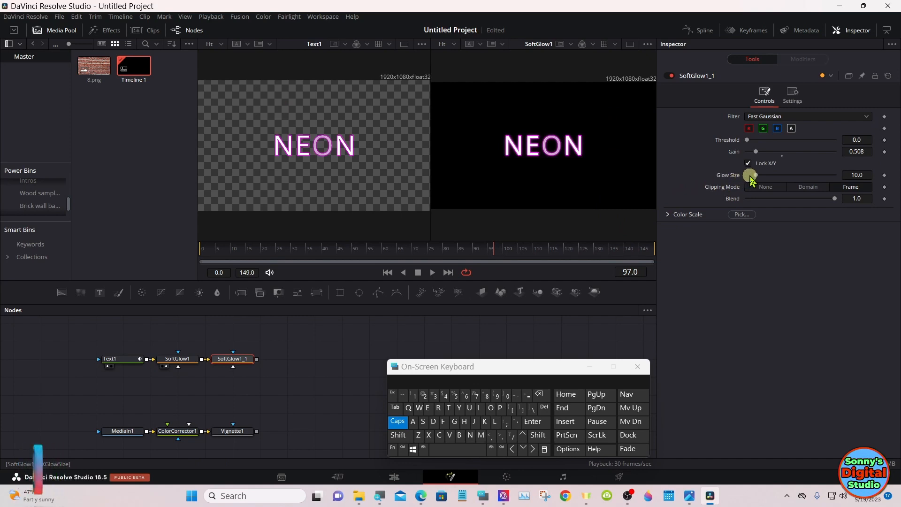
left_click_drag(755, 178, 857, 177)
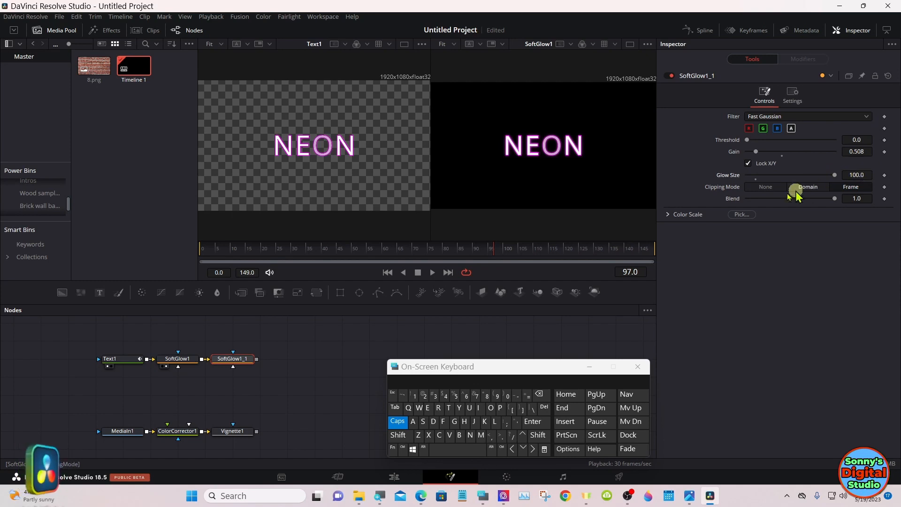
left_click_drag(248, 359, 518, 165)
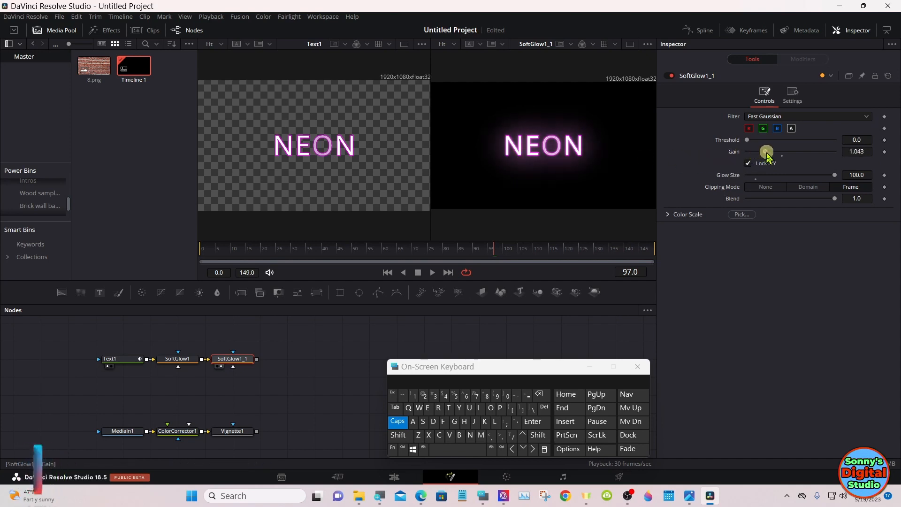
Step: Raise the duplicated Soft Glow's gain to about 3.128 while previewing the flicker playback
left_click_drag(767, 154, 773, 154)
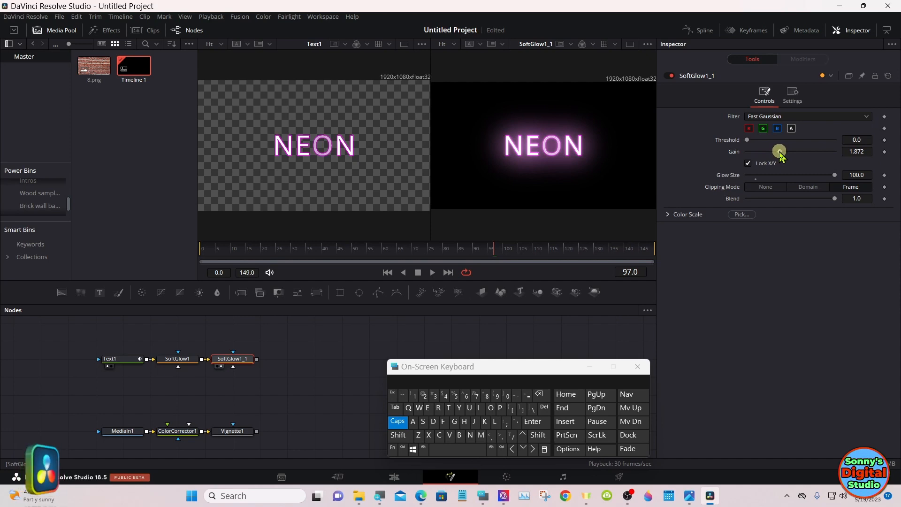
left_click_drag(780, 154, 797, 155)
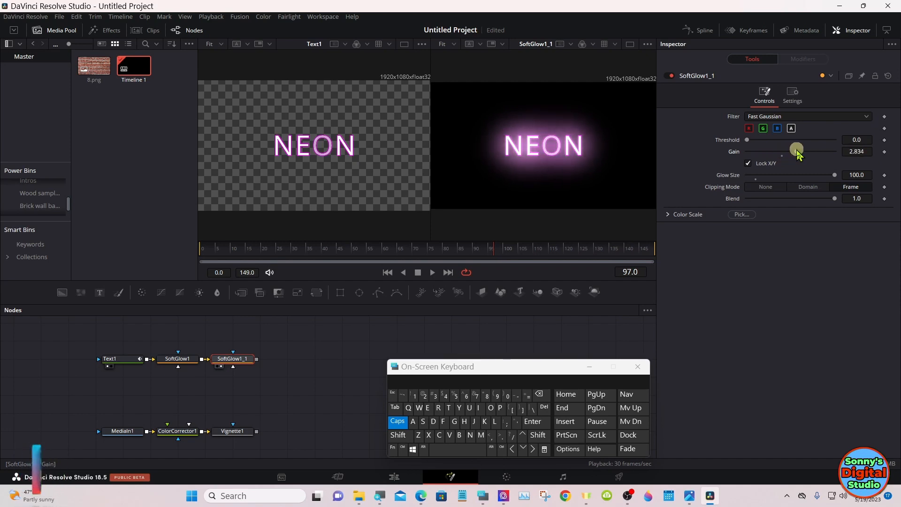
left_click_drag(793, 153, 790, 152)
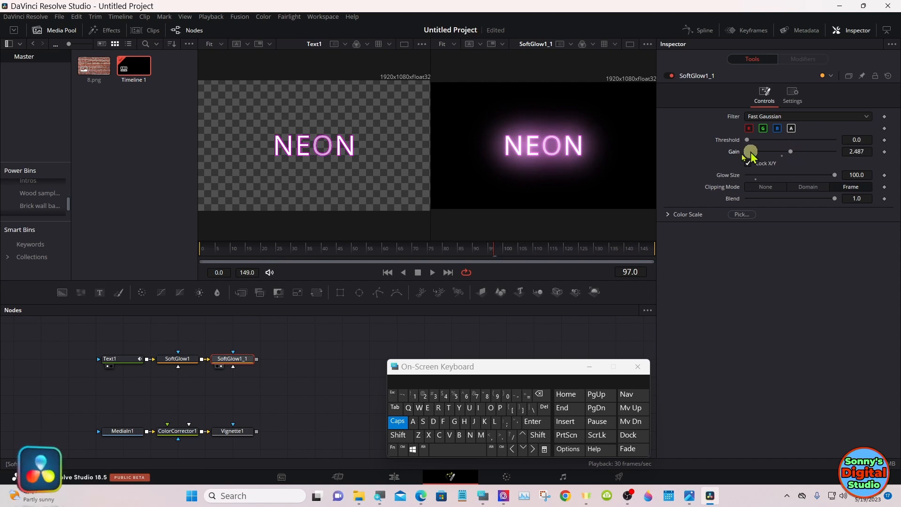
left_click(432, 273)
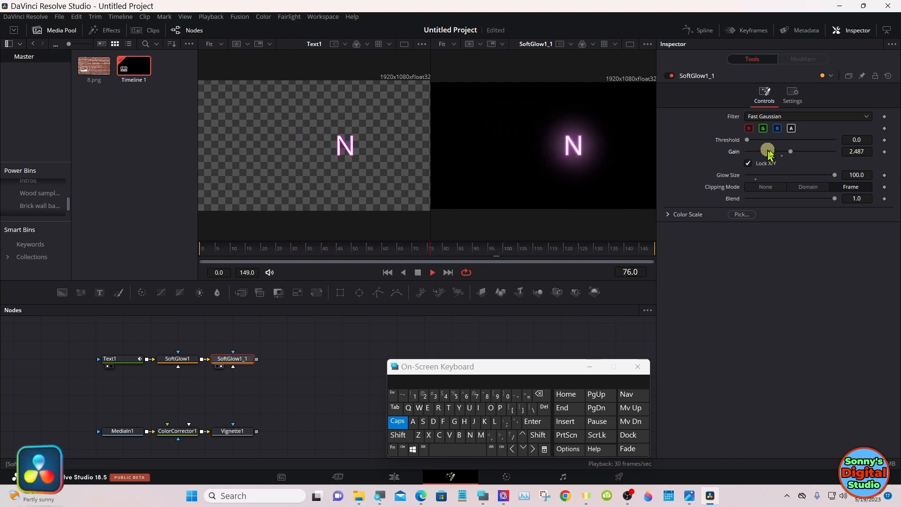
left_click_drag(791, 152, 800, 157)
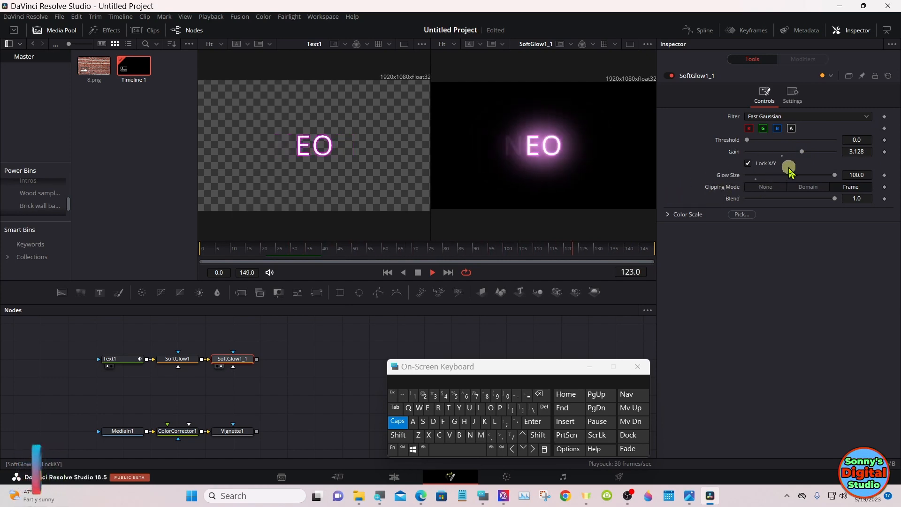
left_click(419, 273)
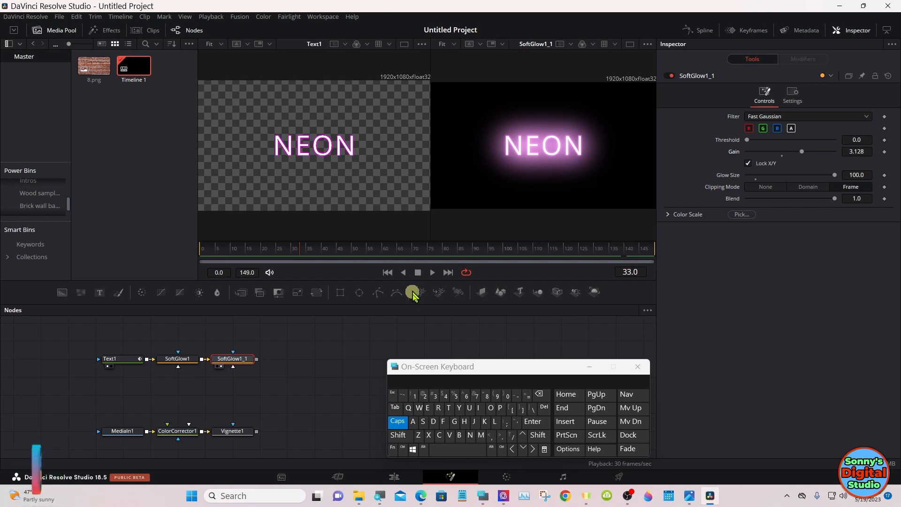
Step: Copy the Text1 node and paste it as a separate, unconnected node between the text and brick background chains
left_click_drag(429, 368, 664, 366)
left_click(541, 364)
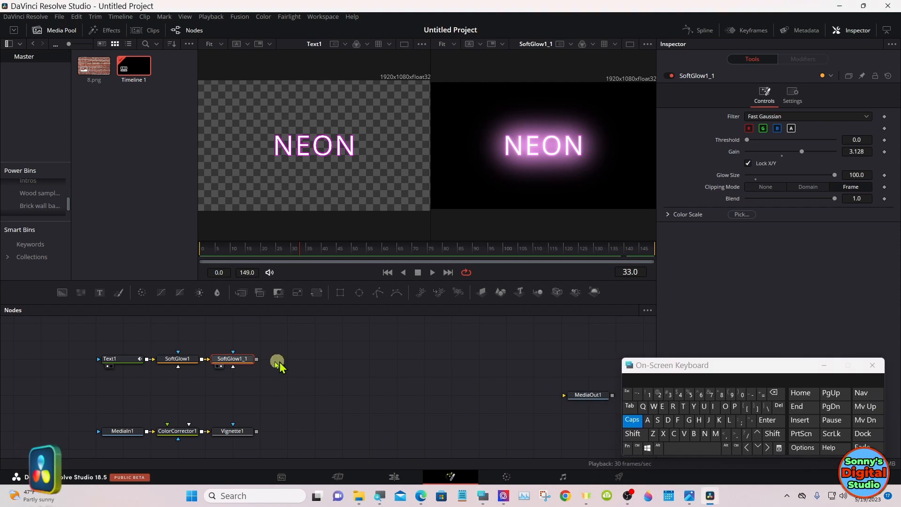
left_click(132, 360)
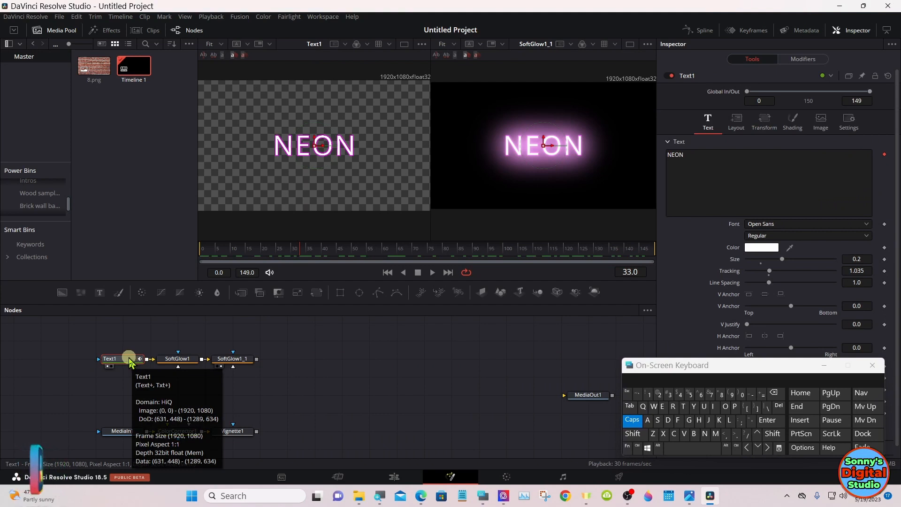
right_click(129, 360)
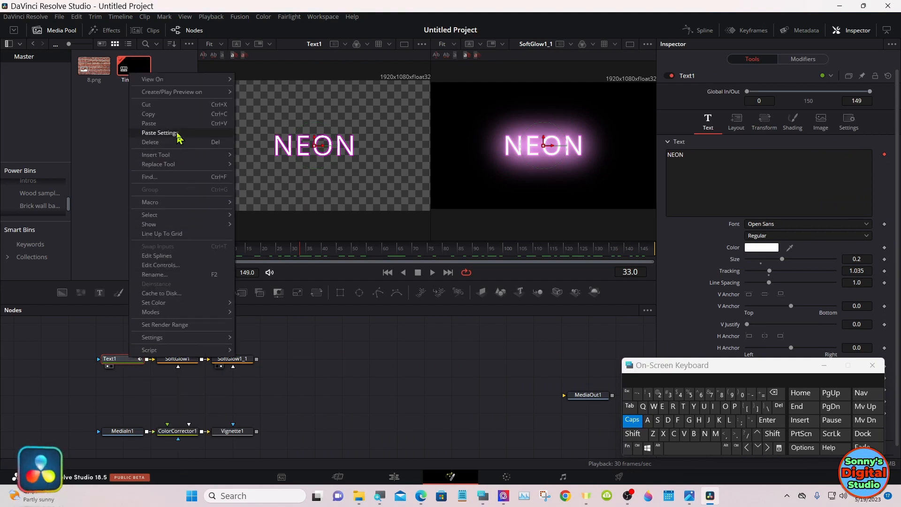
left_click(168, 115)
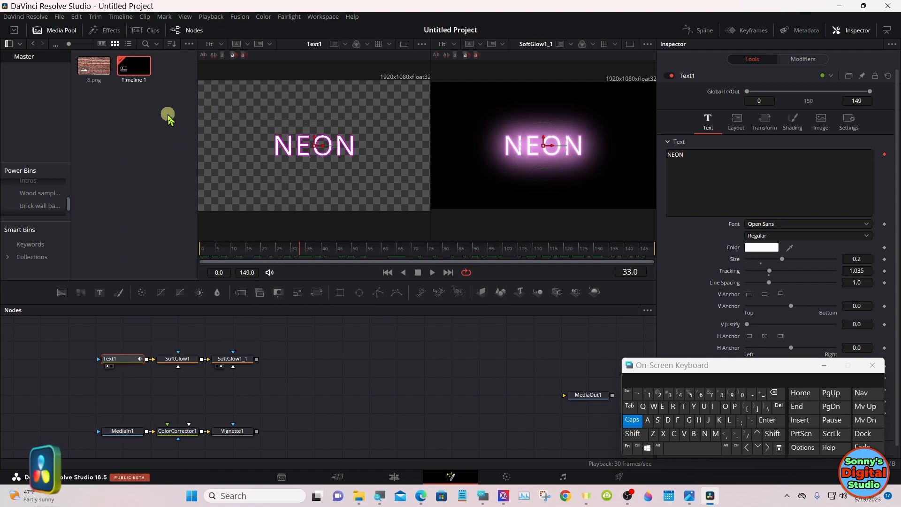
left_click(121, 391)
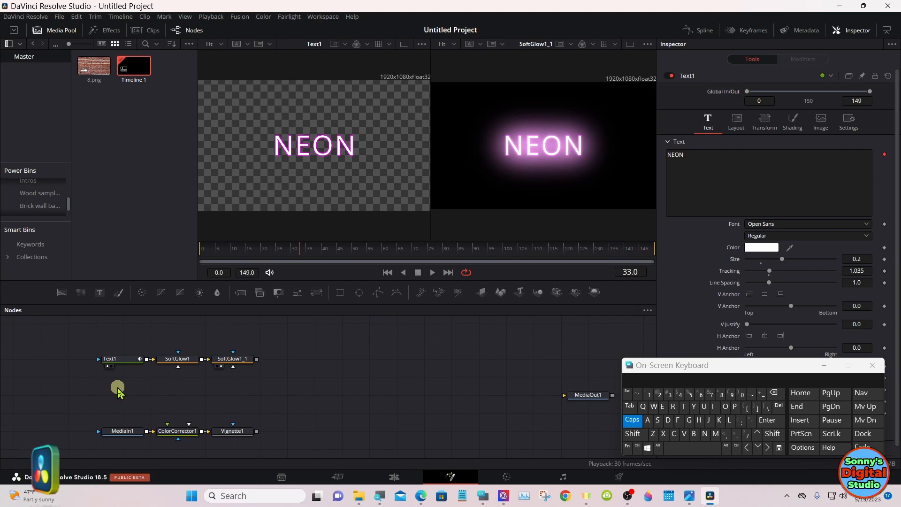
right_click(118, 390)
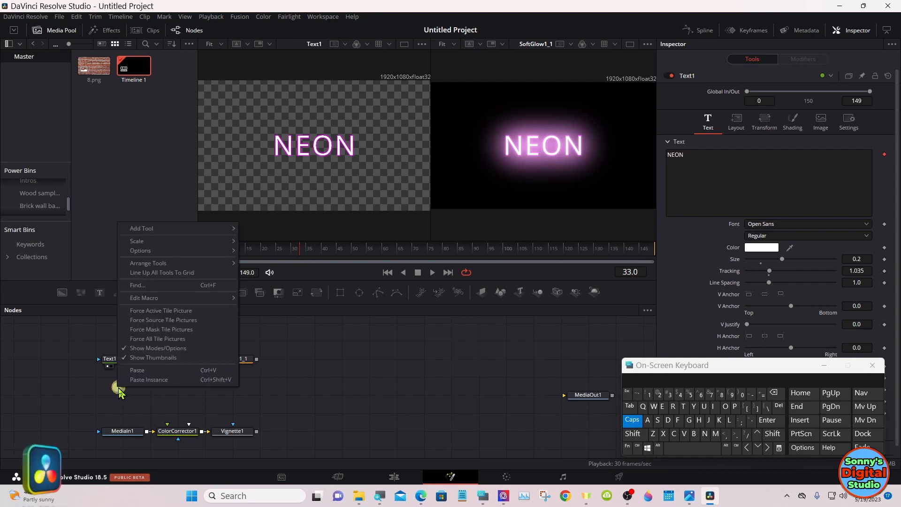
left_click(141, 370)
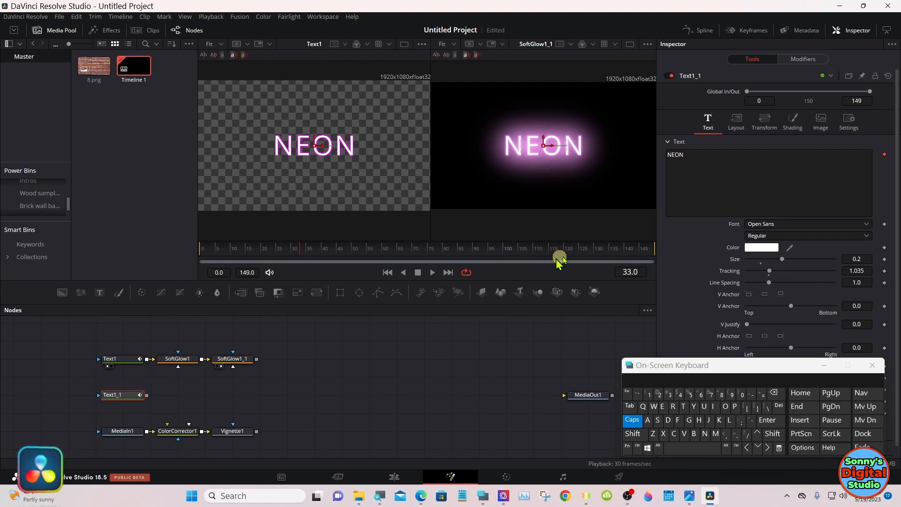
Step: Remove the Follower modifier from the duplicated NEON text node
right_click(735, 179)
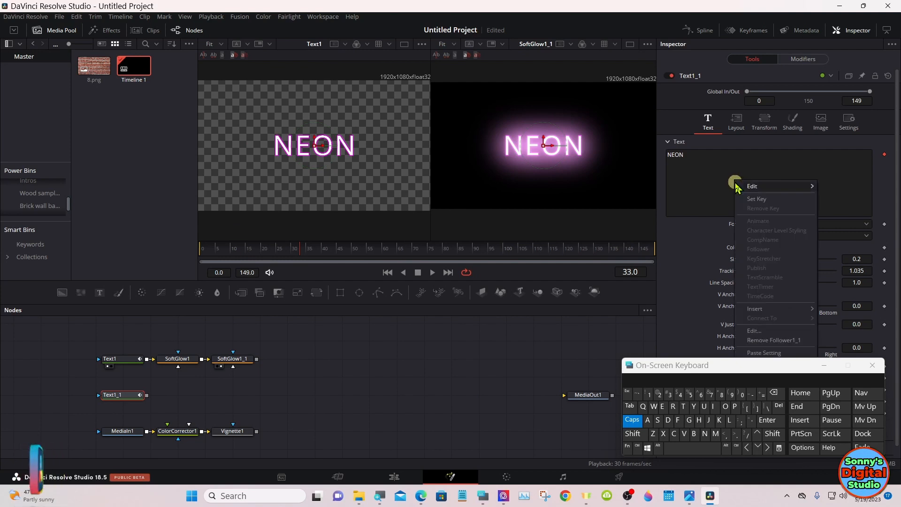
mouse_move(736, 187)
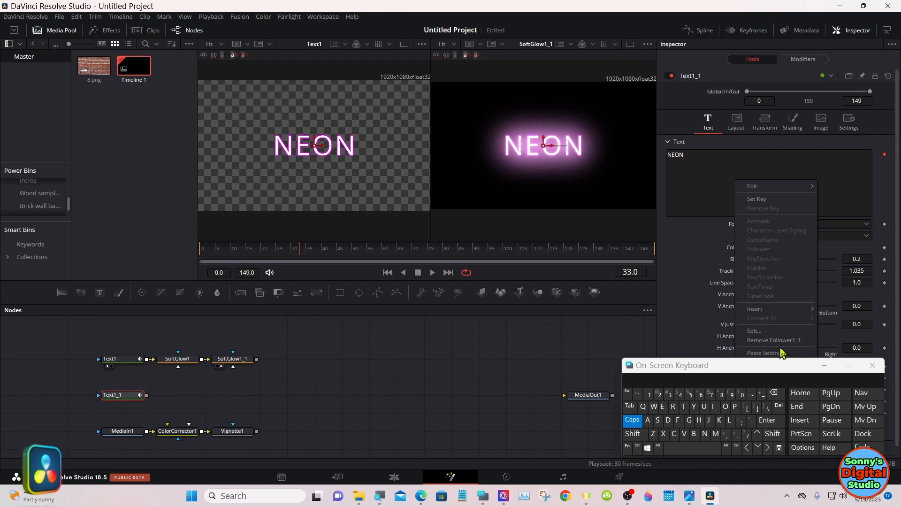
left_click(821, 369)
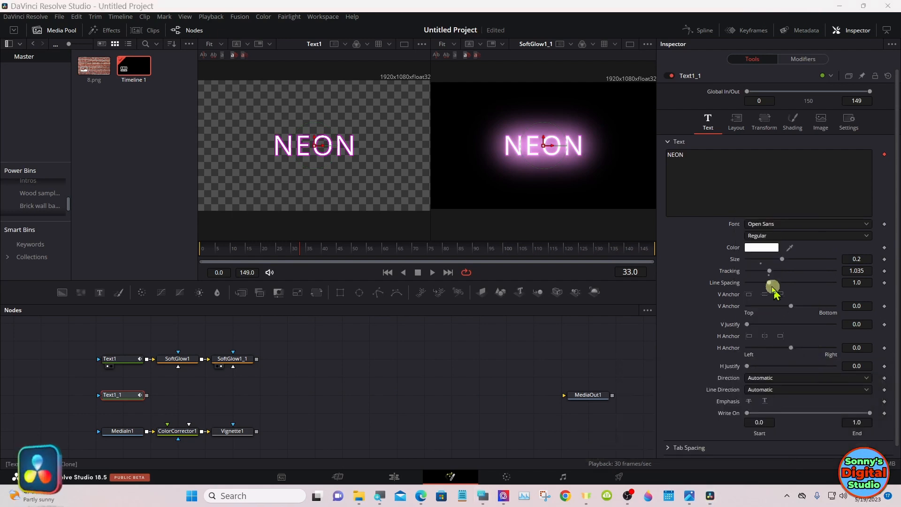
right_click(746, 194)
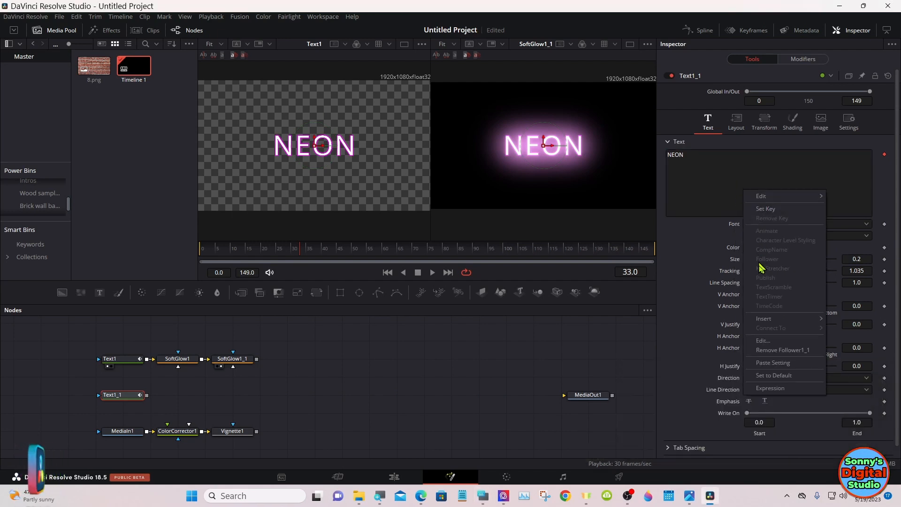
left_click(781, 351)
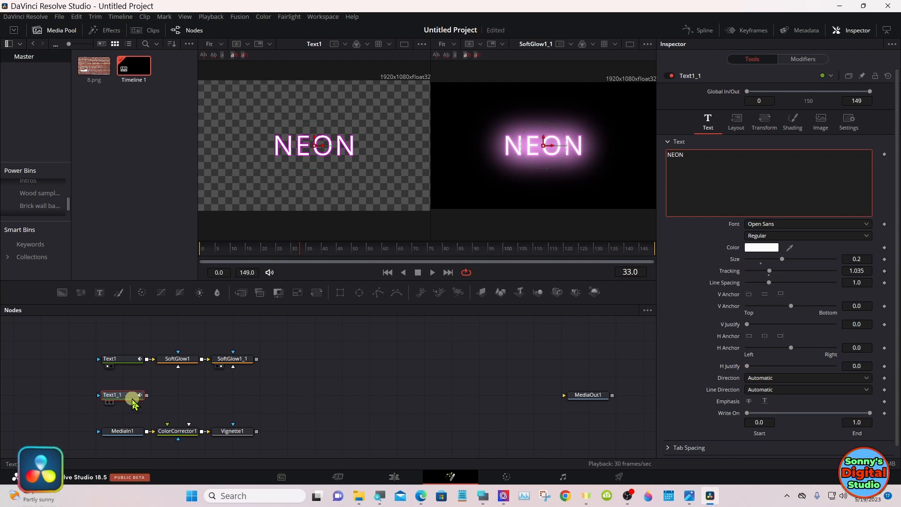
Step: Add a Color Corrector after Text1_1, show it in the first viewer, and set its saturation and gain to 0
left_click(141, 292)
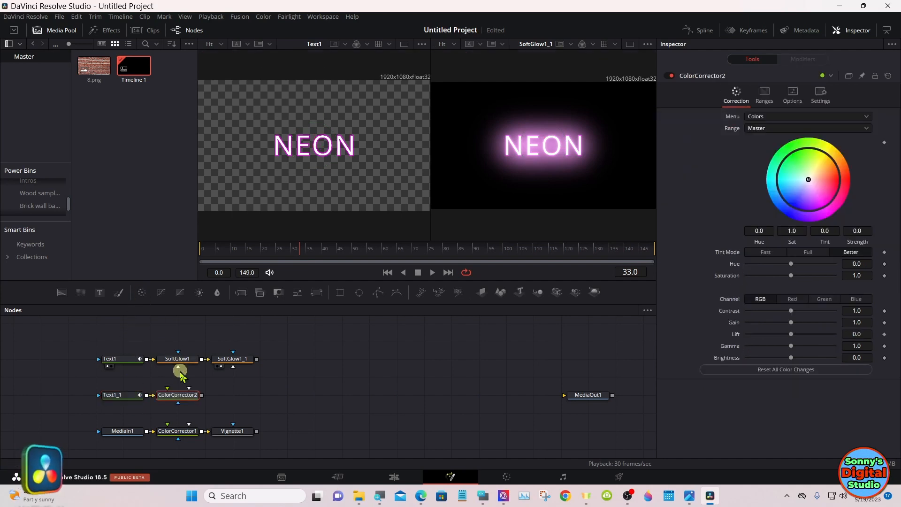
left_click_drag(181, 396, 259, 174)
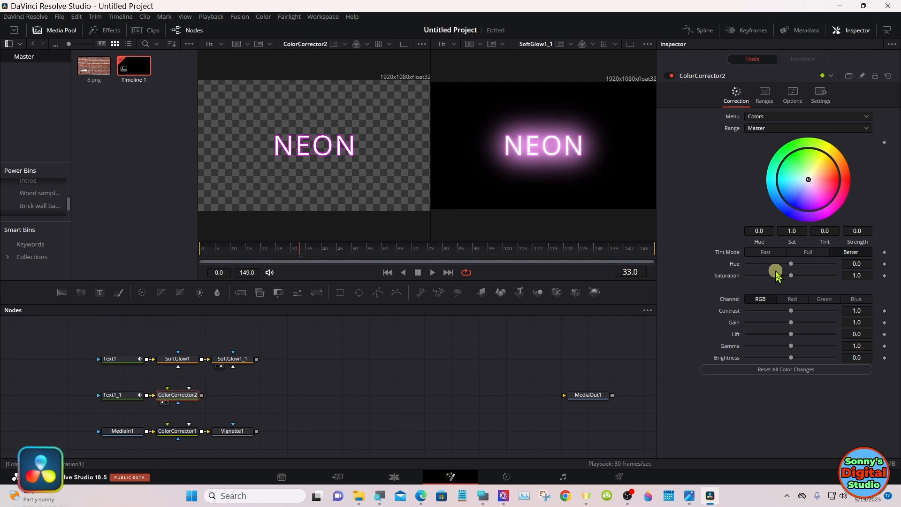
left_click_drag(792, 279, 740, 281)
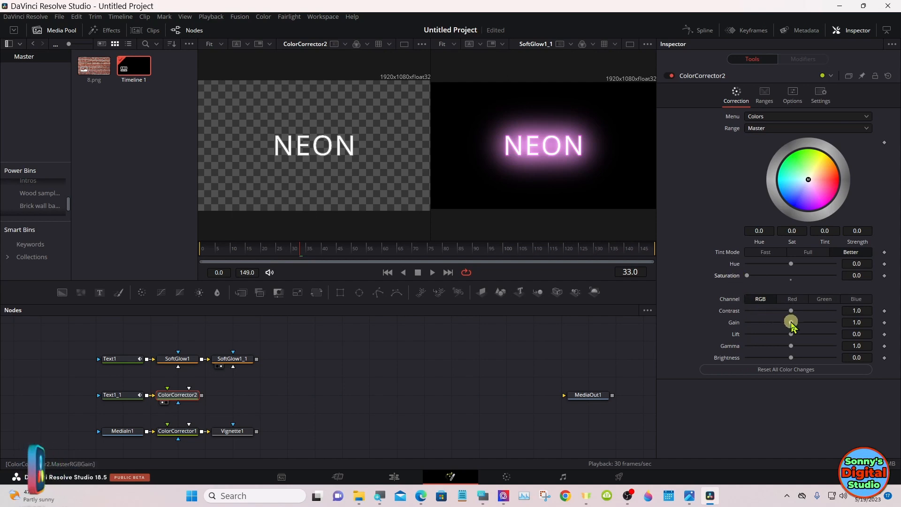
left_click_drag(792, 323, 746, 324)
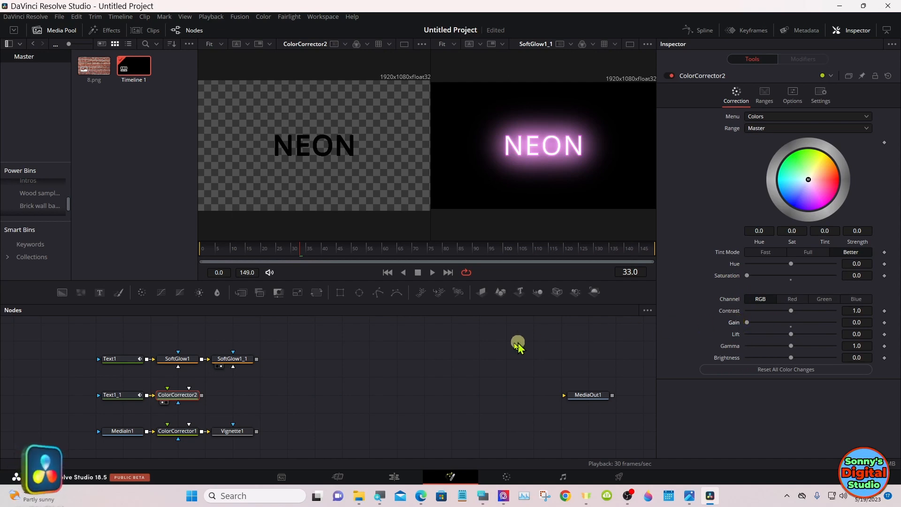
Step: Add a Drop Shadow node after ColorCorrector2 and show it in the first viewer
left_click(483, 496)
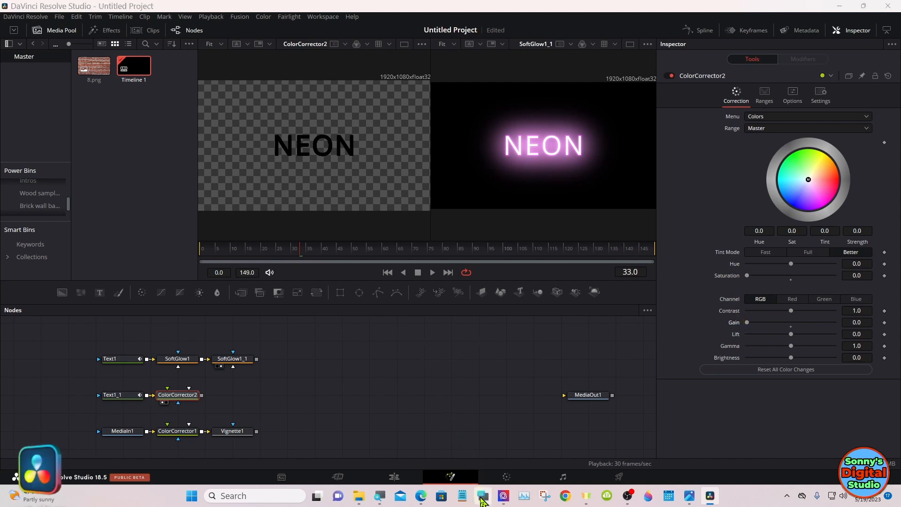
left_click_drag(641, 371, 618, 339)
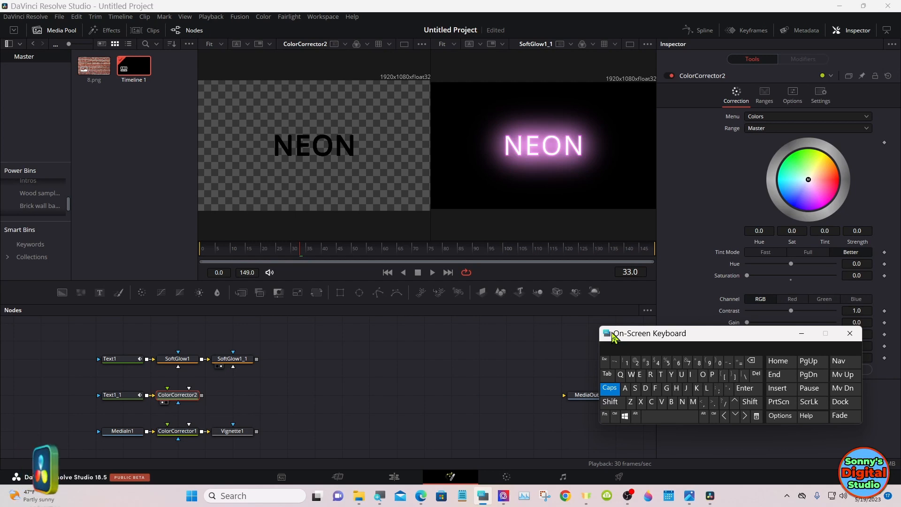
left_click(612, 405)
left_click(657, 416)
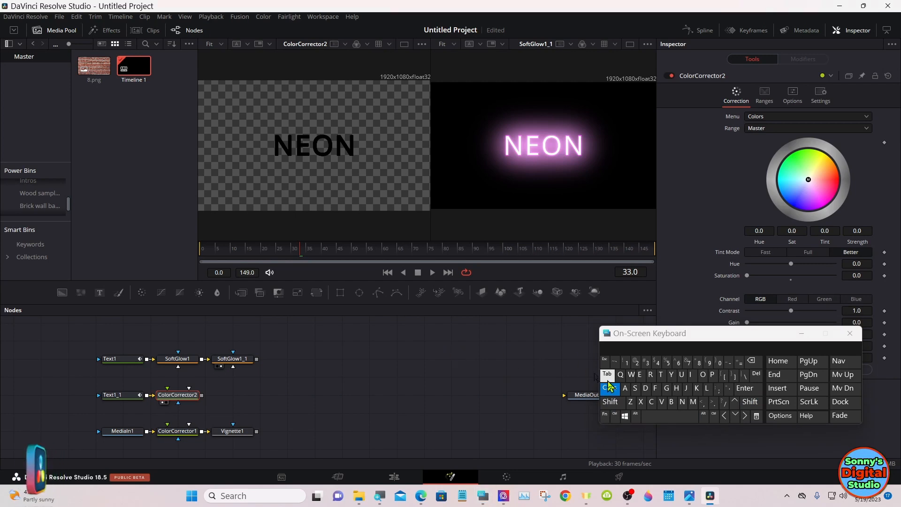
left_click(610, 402)
left_click(659, 416)
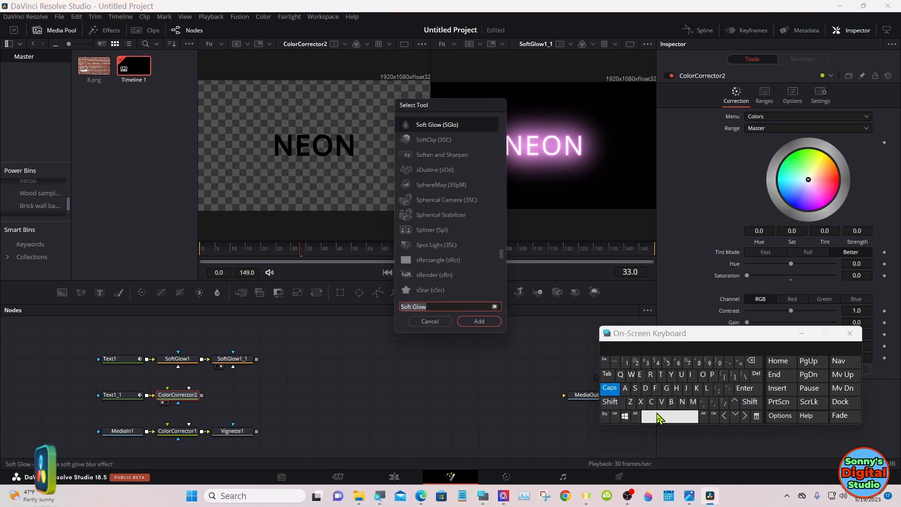
left_click(646, 389)
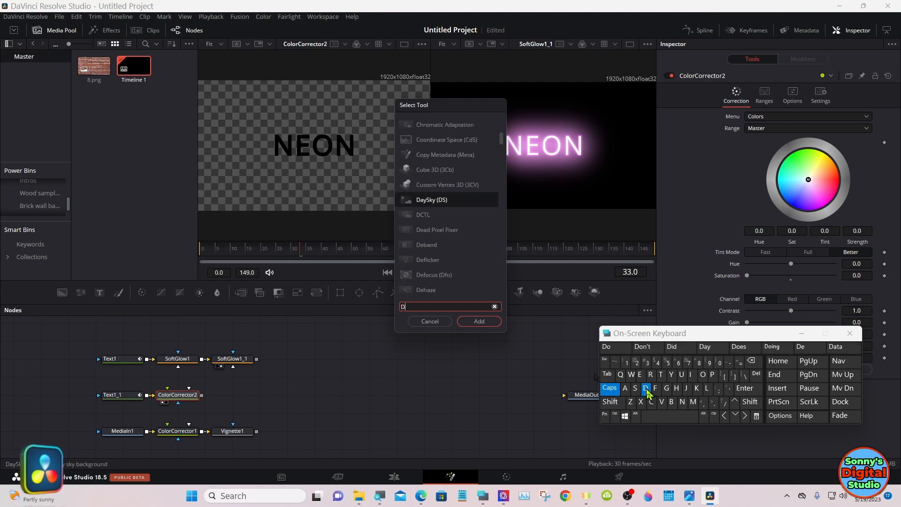
left_click(650, 375)
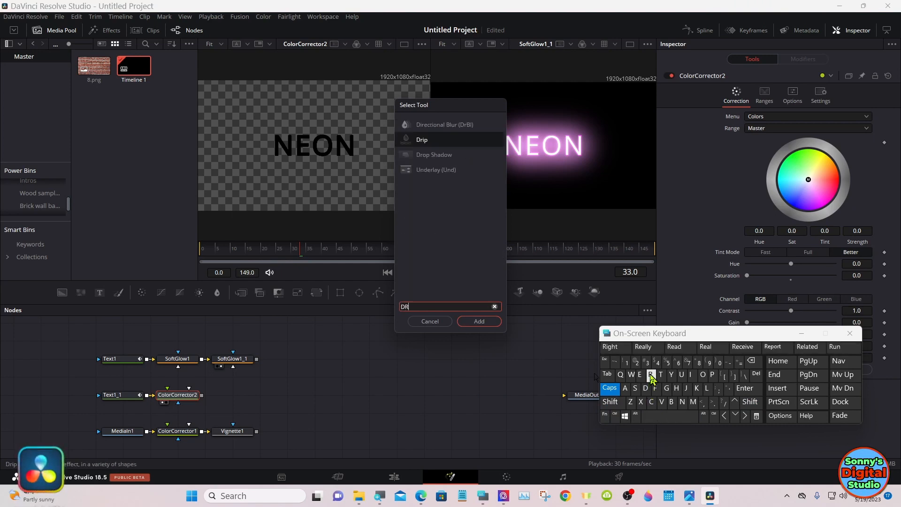
left_click(703, 375)
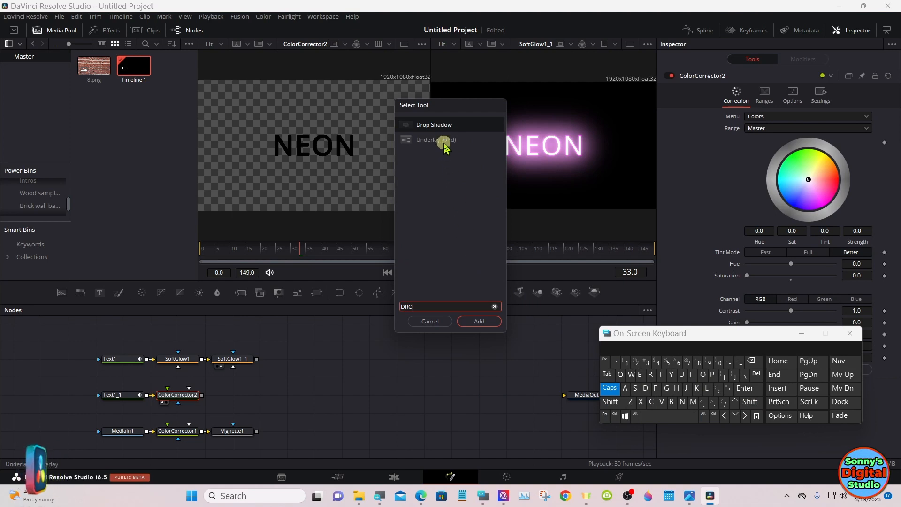
left_click(441, 126)
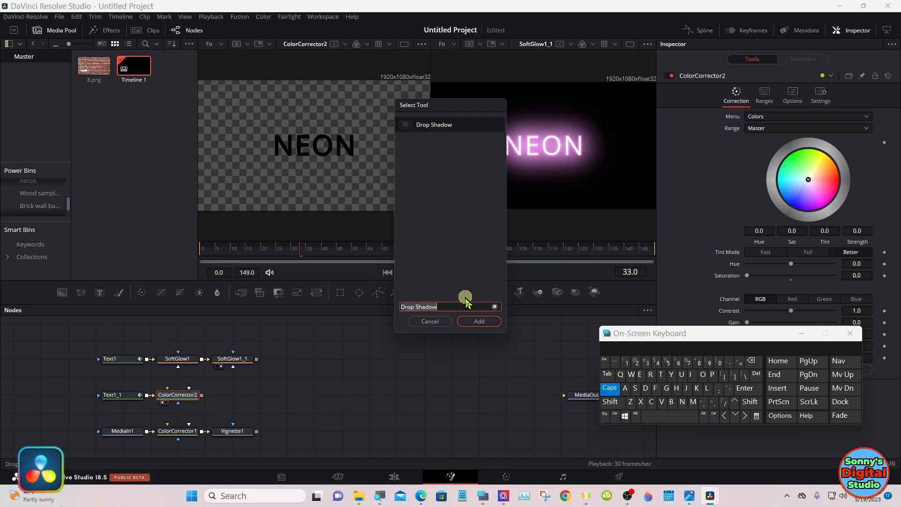
left_click(469, 321)
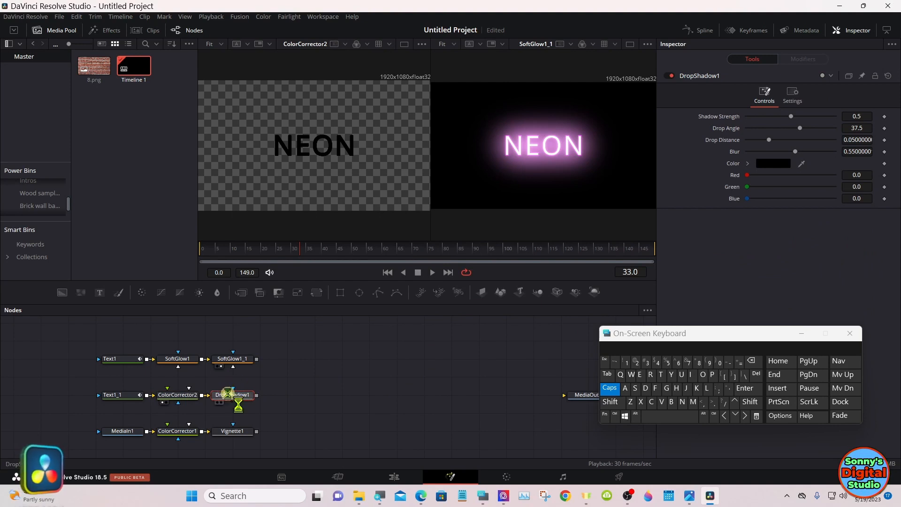
left_click_drag(230, 398, 244, 152)
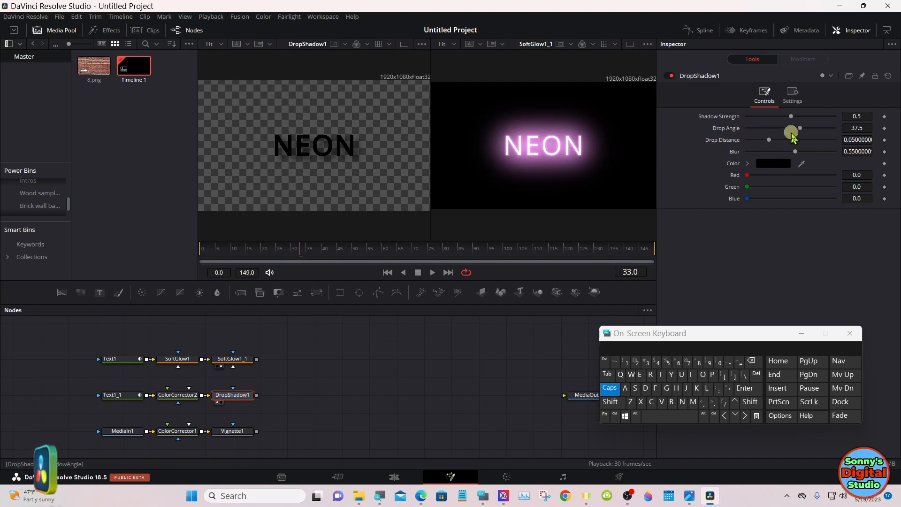
Step: Set DropShadow1's drop angle to 91, shadow strength to about 0.888 and blur to 0
left_click_drag(800, 131, 816, 134)
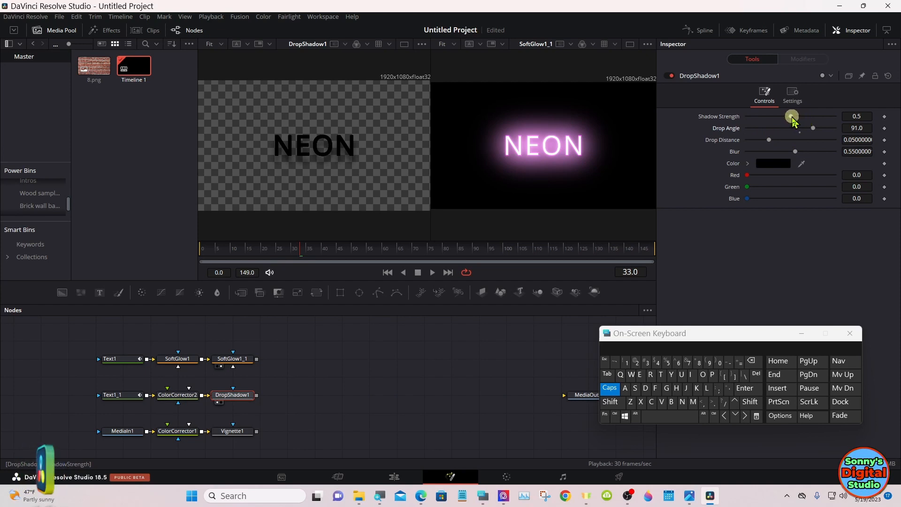
left_click_drag(792, 120, 825, 118)
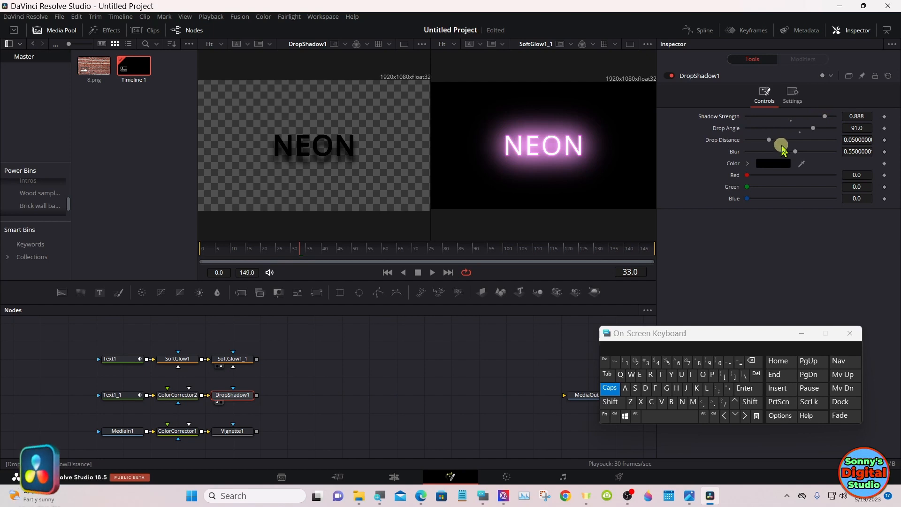
left_click_drag(798, 153, 749, 153)
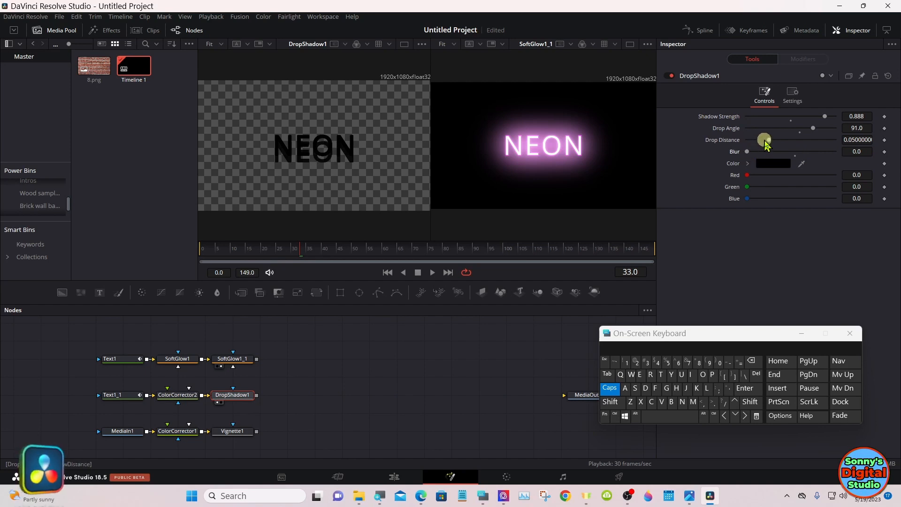
Step: Reduce DropShadow1's drop distance to about 0.0096, judging it with the first viewer scaled to 100%
left_click_drag(770, 141, 757, 141)
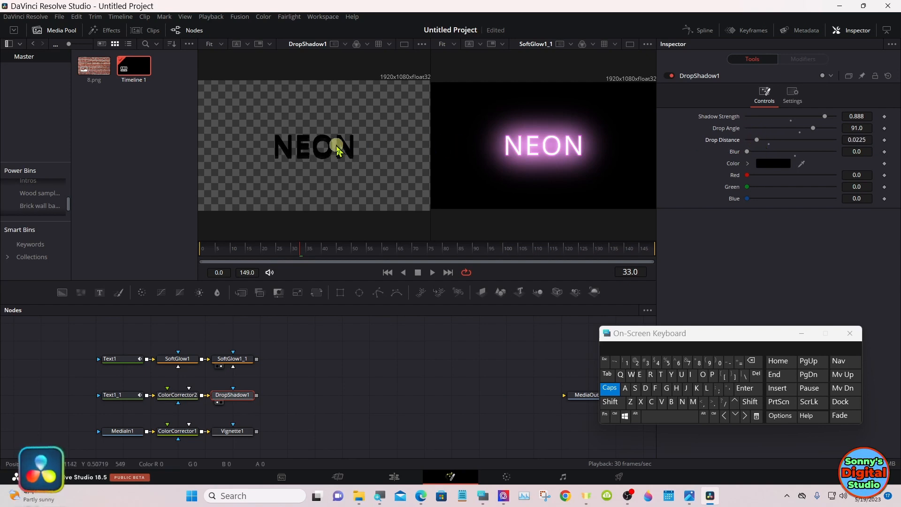
right_click(365, 143)
mouse_move(444, 152)
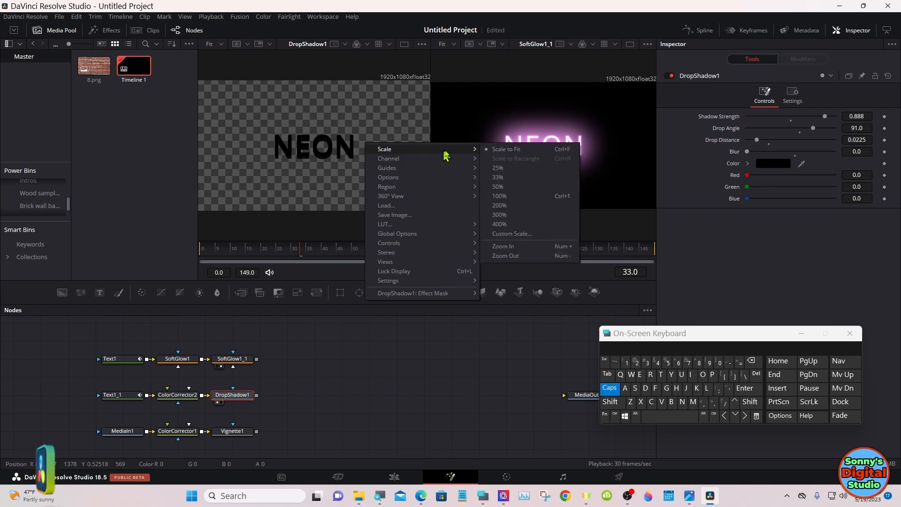
left_click(498, 195)
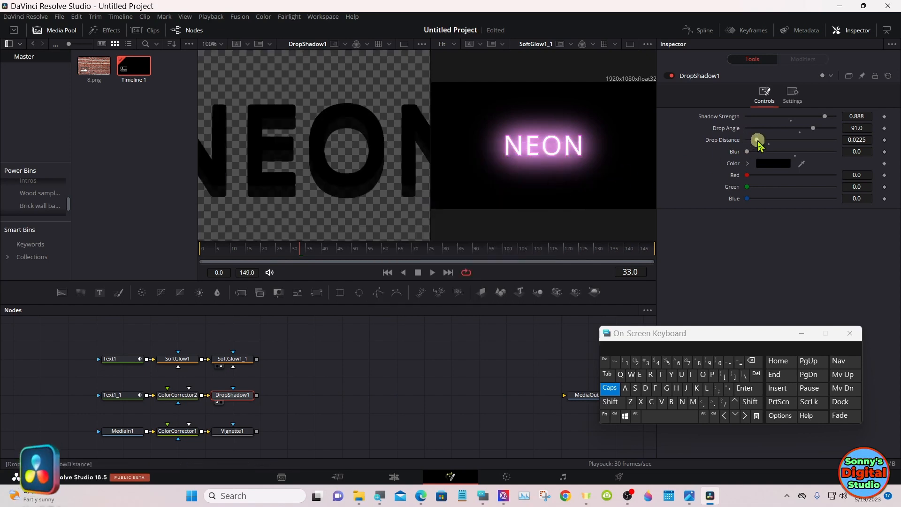
left_click_drag(759, 143, 748, 142)
left_click_drag(747, 141, 752, 143)
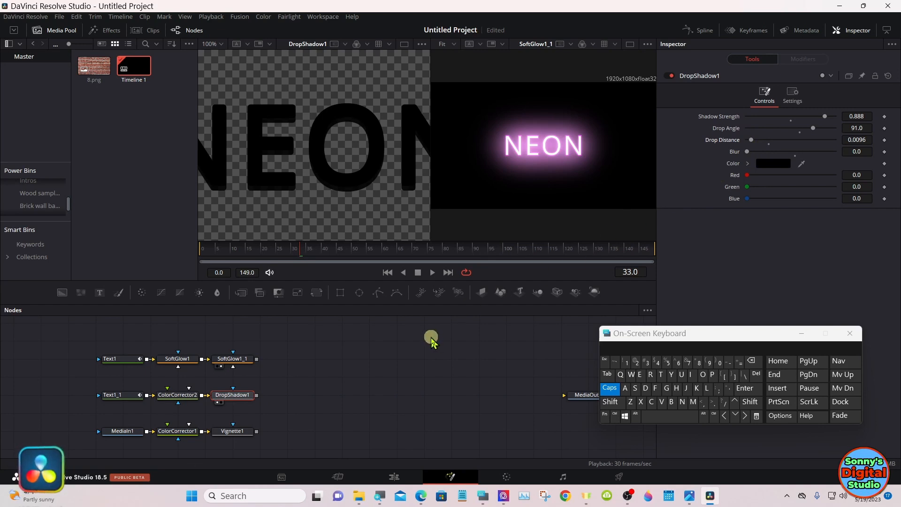
Step: Copy the DropShadow1 node and paste the copy directly after it in the dark text chain
right_click(242, 397)
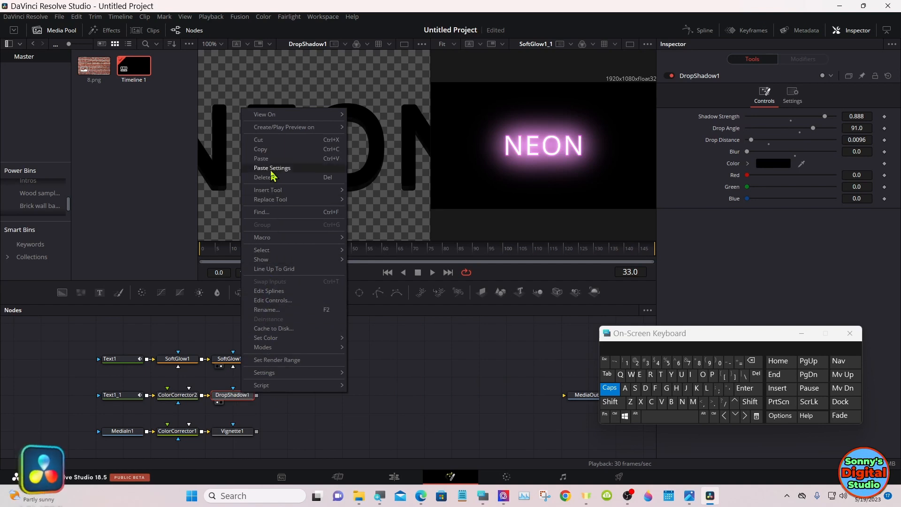
left_click(270, 150)
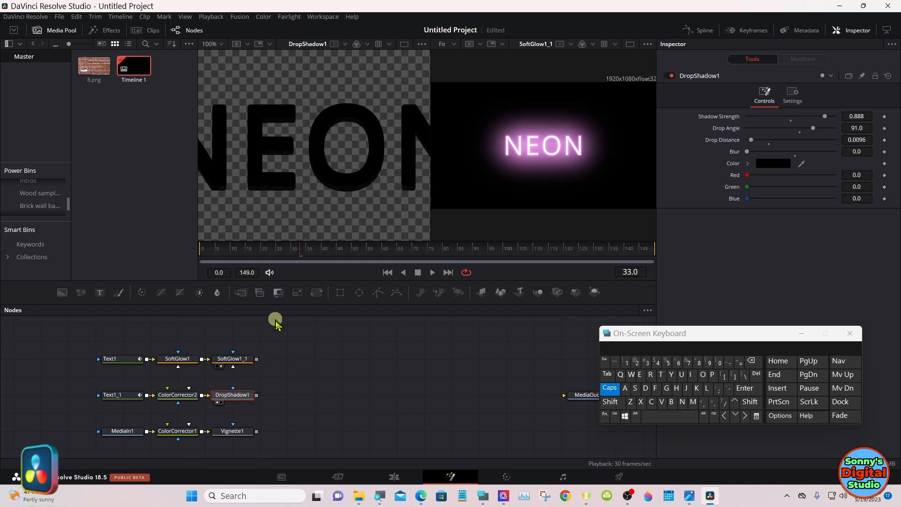
left_click(287, 397)
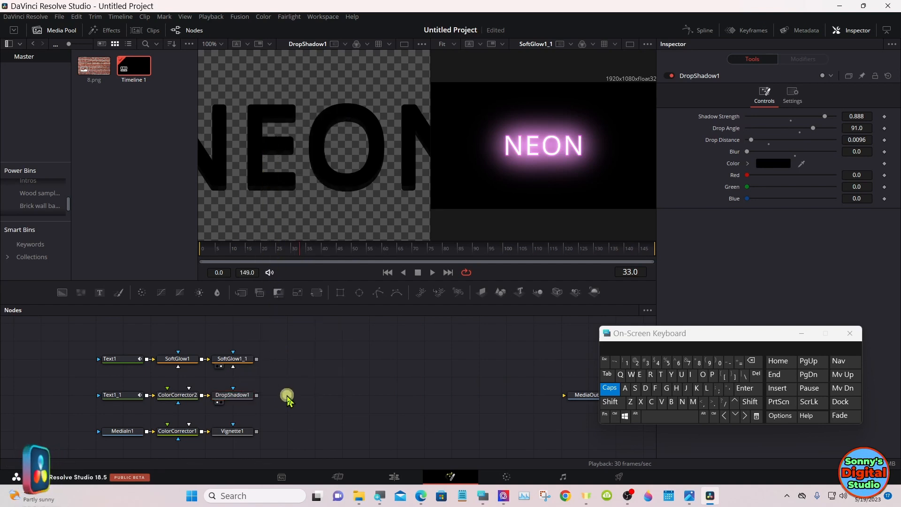
right_click(287, 397)
left_click(311, 379)
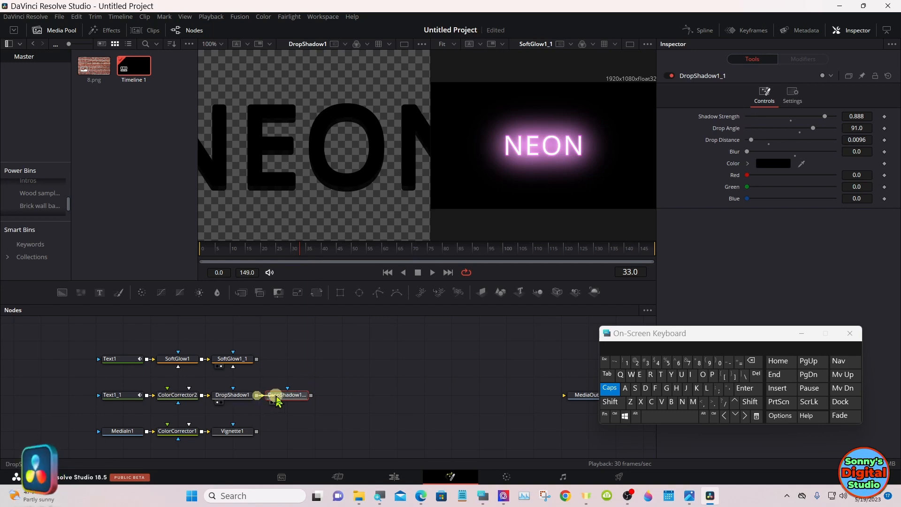
Step: Show DropShadow1_1 in the first viewer and set its shadow strength to about 0.775 and drop distance to about 0.0128
left_click_drag(290, 400, 291, 187)
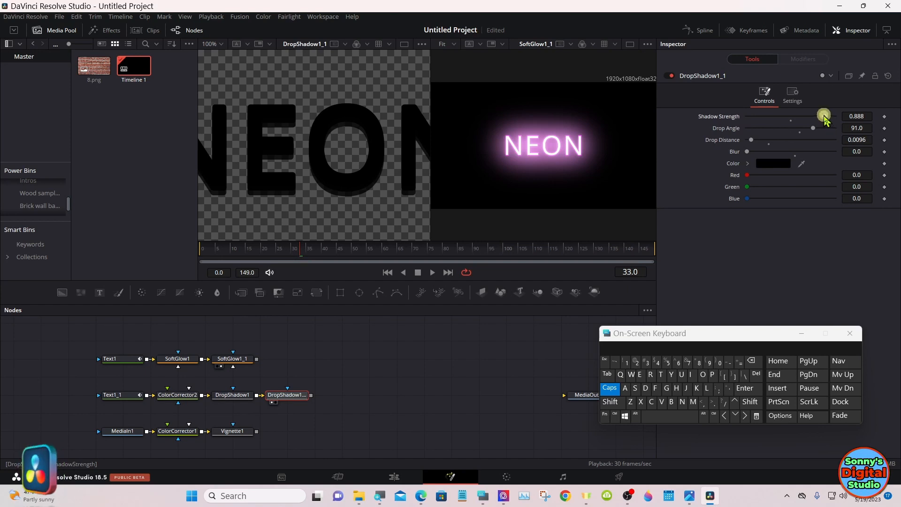
left_click_drag(825, 119, 815, 116)
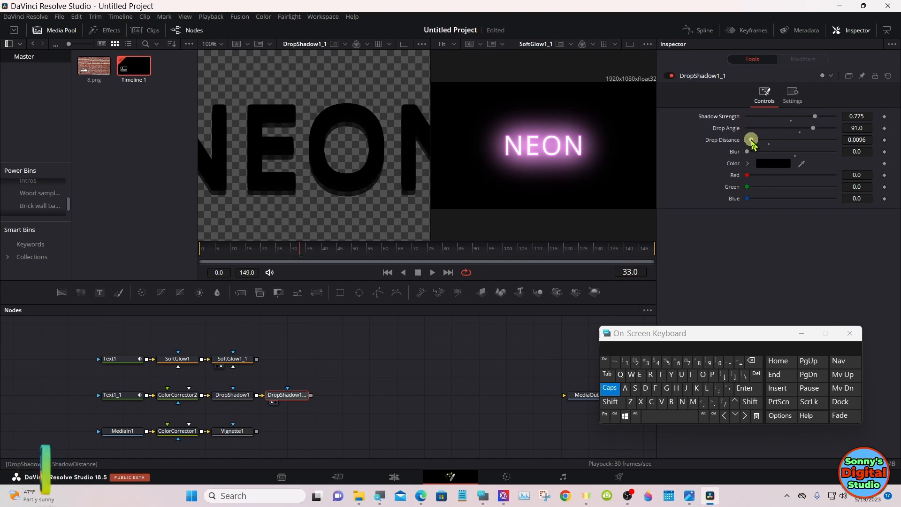
left_click_drag(752, 141, 753, 142)
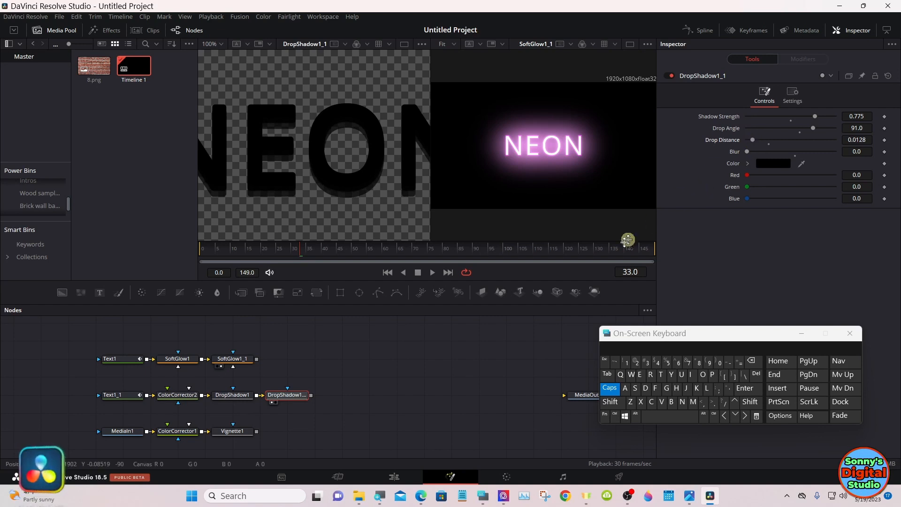
Step: Move SoftGlow1 and SoftGlow1_1 together so they line up above the two drop shadow nodes
left_click(426, 367)
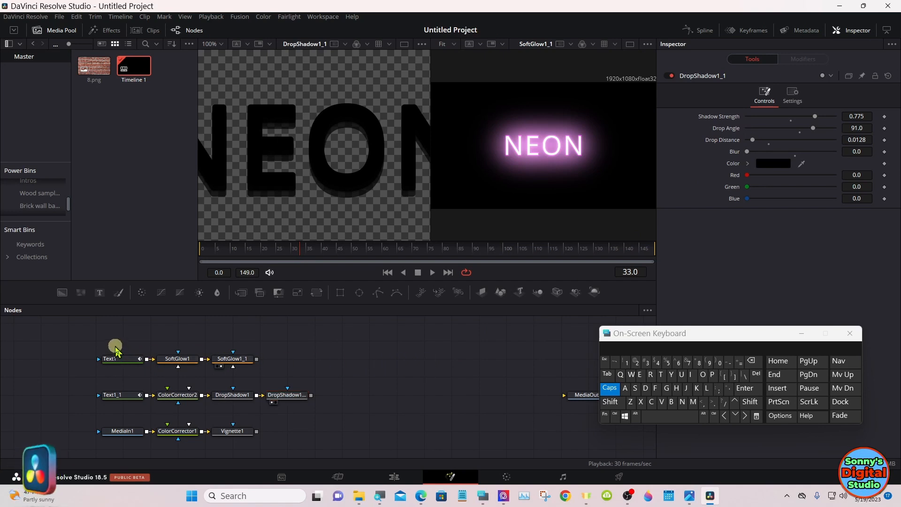
left_click_drag(175, 349, 281, 364)
left_click(384, 367)
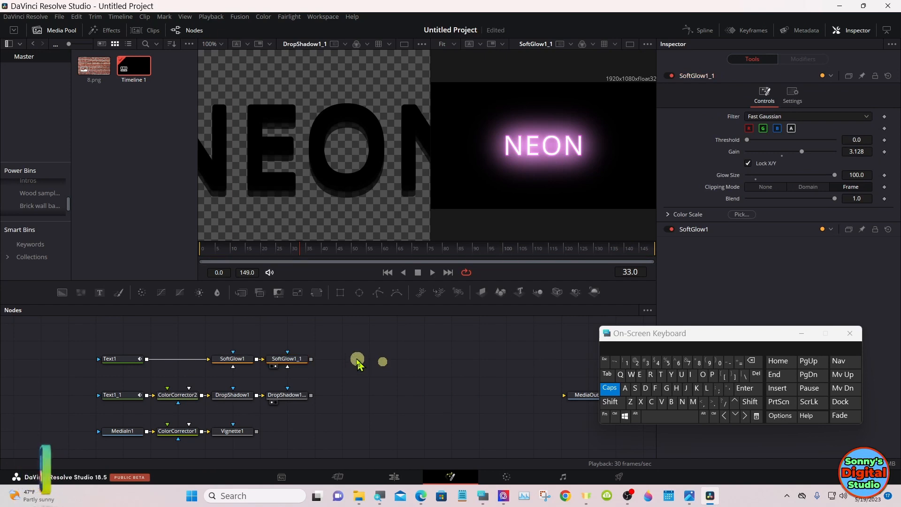
Step: Add a Merge node with SoftGlow1_1 as background and DropShadow1_1 as foreground, and show it in the second viewer
left_click_drag(243, 296, 359, 355)
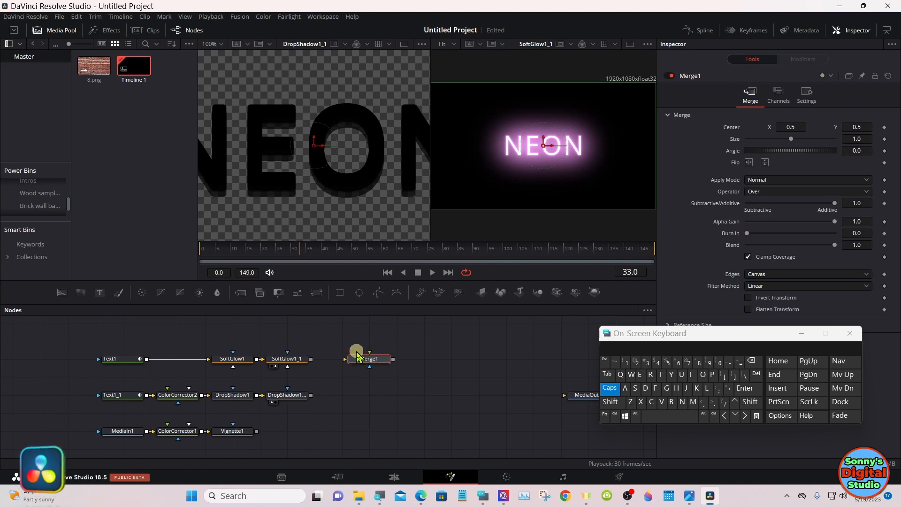
left_click_drag(313, 360, 378, 403)
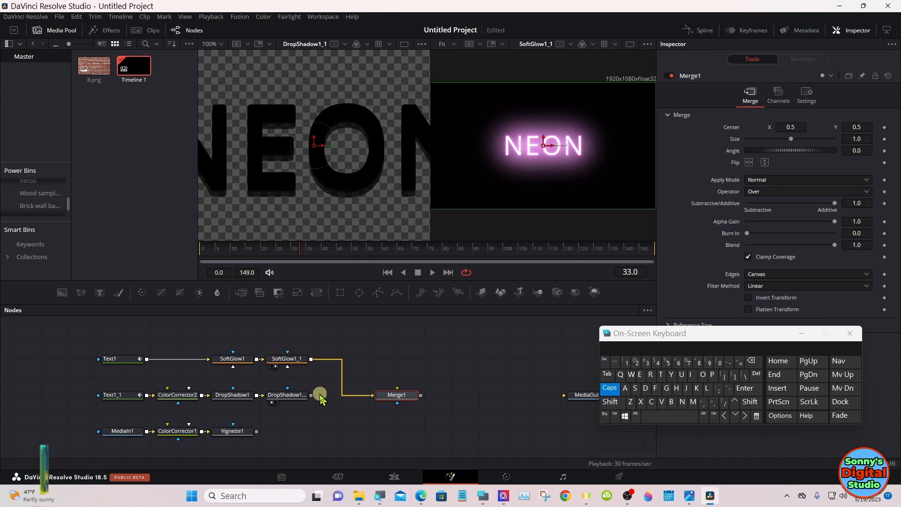
left_click_drag(312, 395, 494, 204)
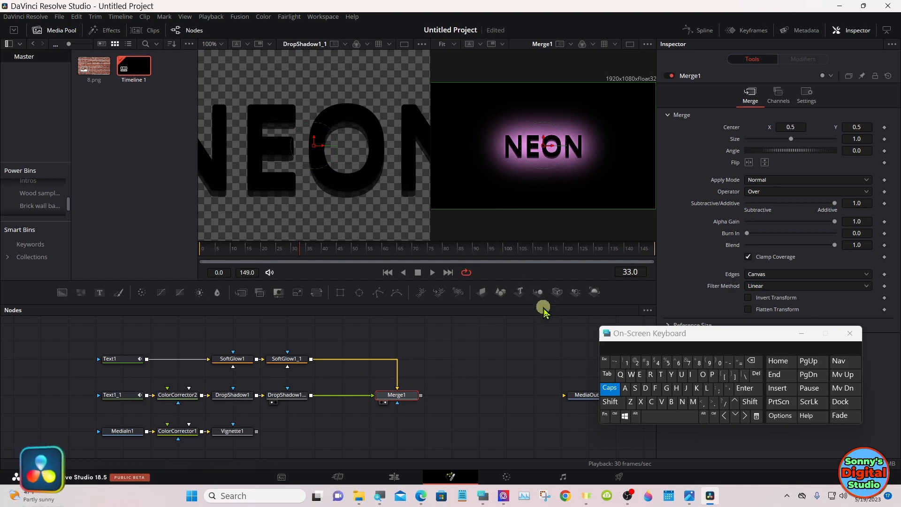
Step: Swap the inputs of Merge1 so the glowing text lies over the dark text
left_click(610, 389)
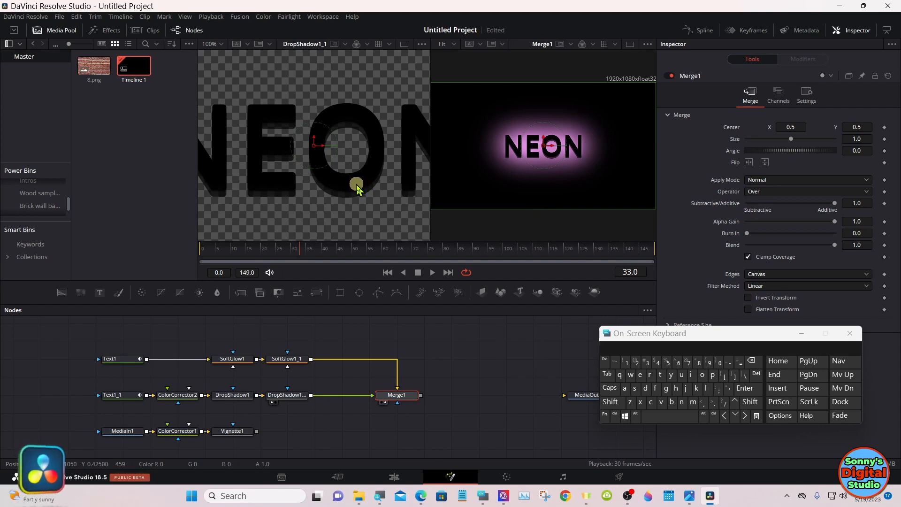
right_click(393, 399)
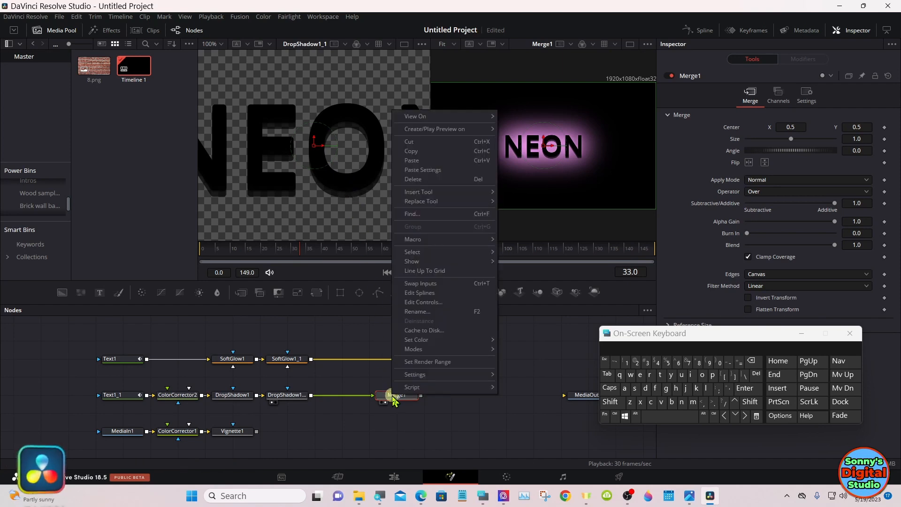
left_click(444, 285)
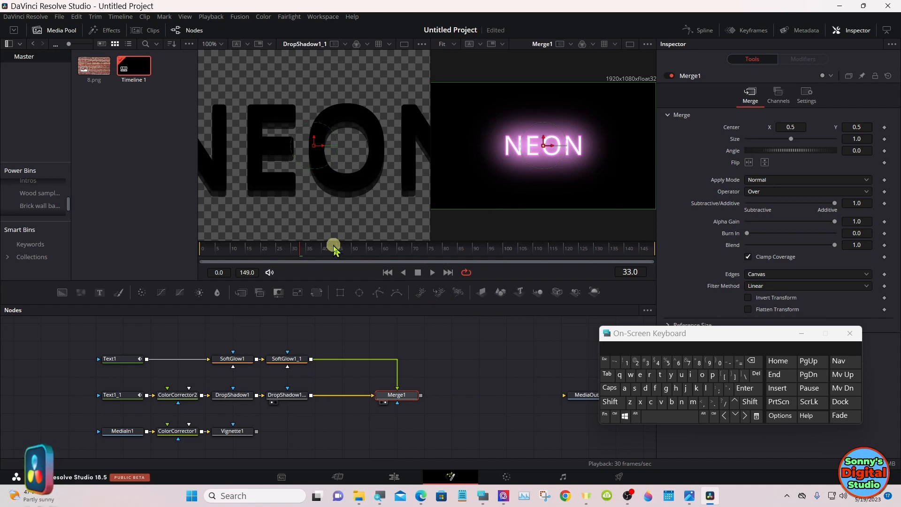
Step: Go to frame 52 and turn on the checker underlay in the second viewer showing Merge1
left_click_drag(333, 245, 360, 252)
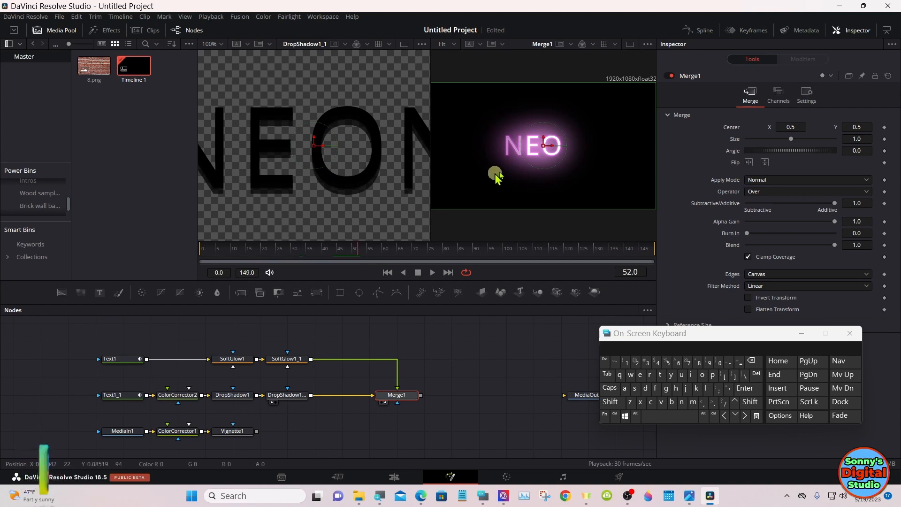
left_click(648, 44)
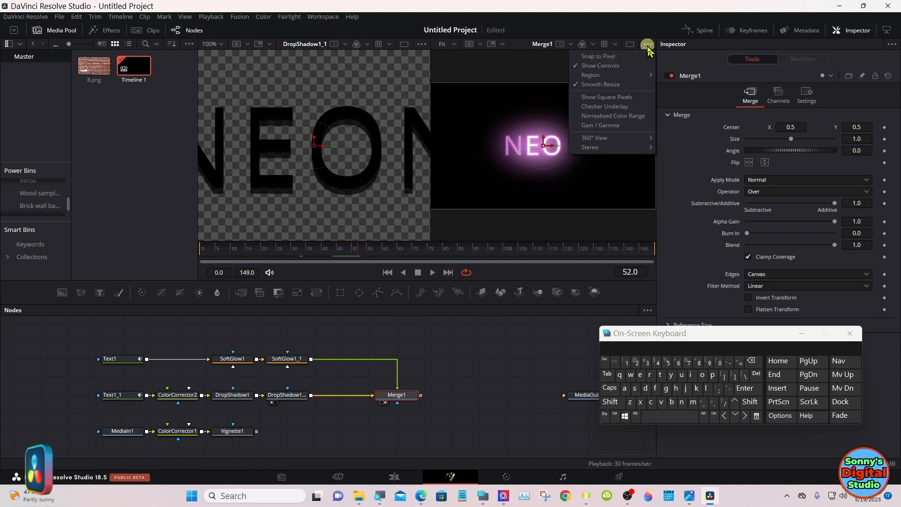
left_click(611, 107)
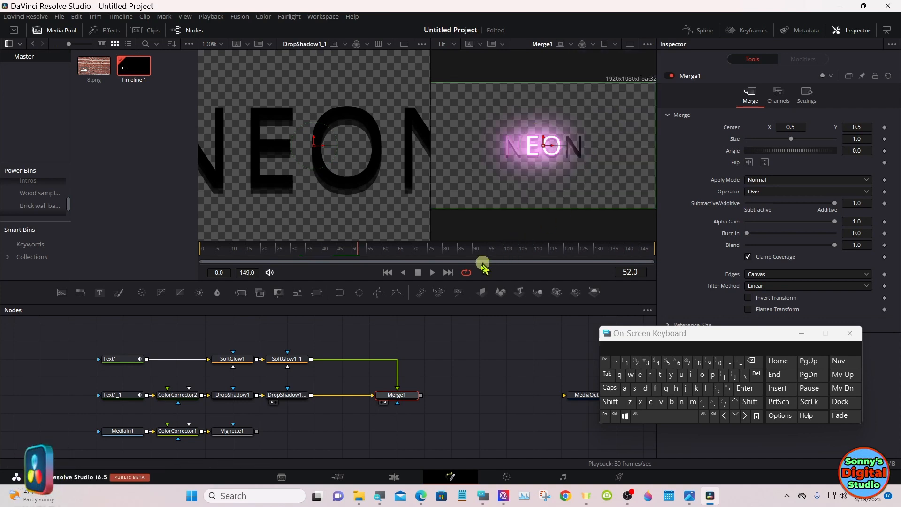
Step: Play back the Merge1 composite to check how the glowing letters flicker over the dark text
left_click(433, 272)
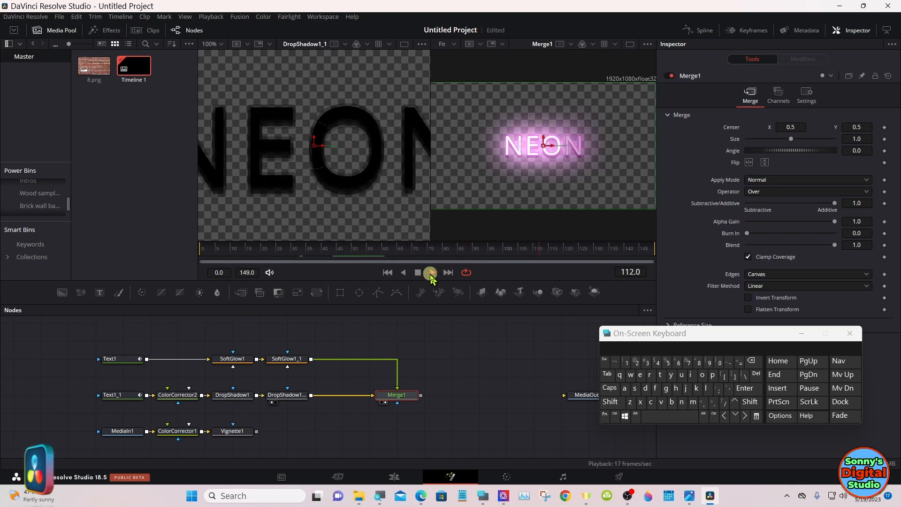
left_click(417, 273)
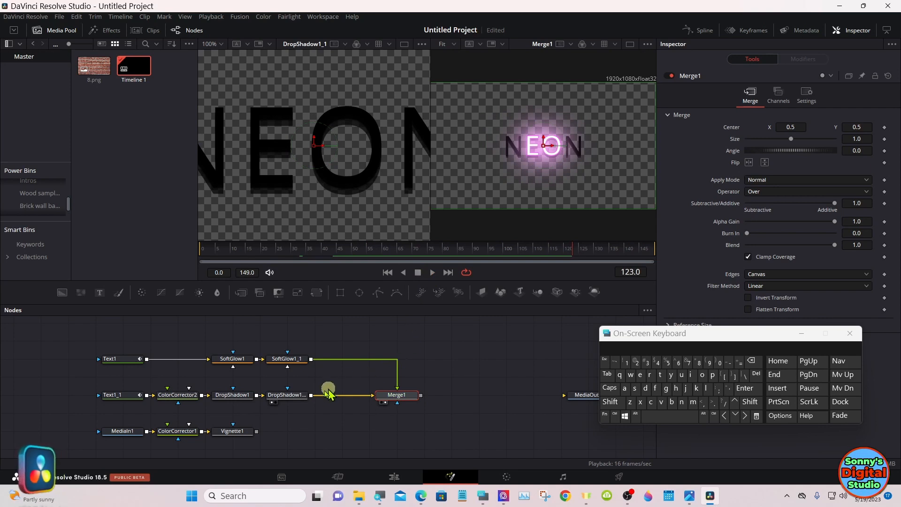
Step: Move Vignette1 directly below Merge1 and connect their outputs through a new Merge node
left_click_drag(239, 436, 394, 436)
left_click(395, 432)
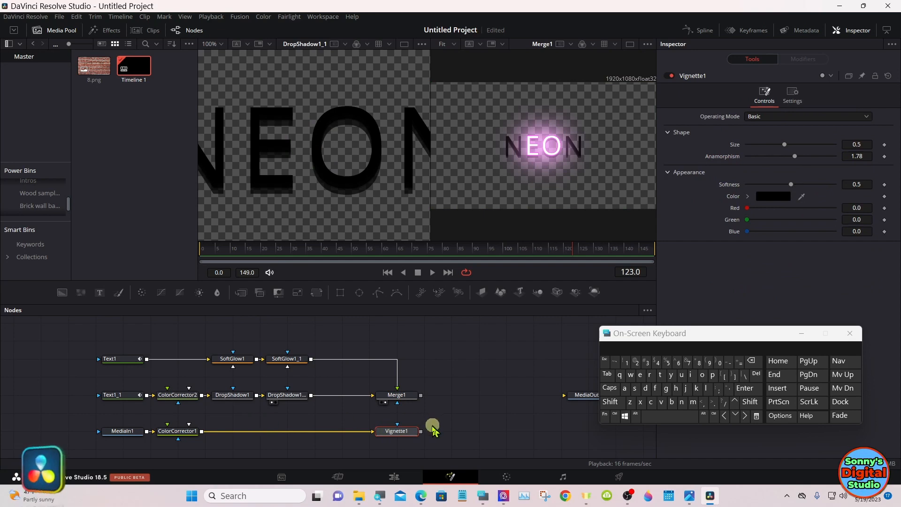
left_click_drag(422, 431, 422, 397)
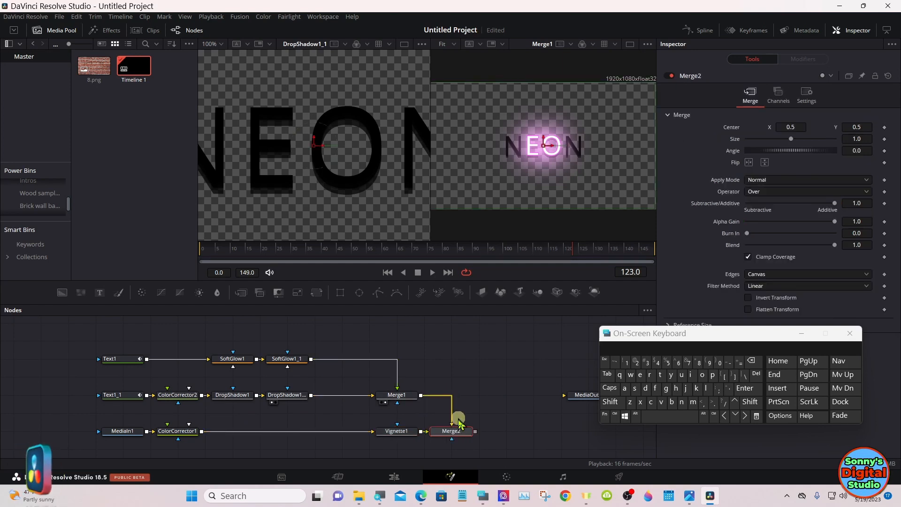
Step: Show Merge2 in the second viewer and swap its inputs so the neon text lies over the brick wall
left_click_drag(460, 432, 484, 177)
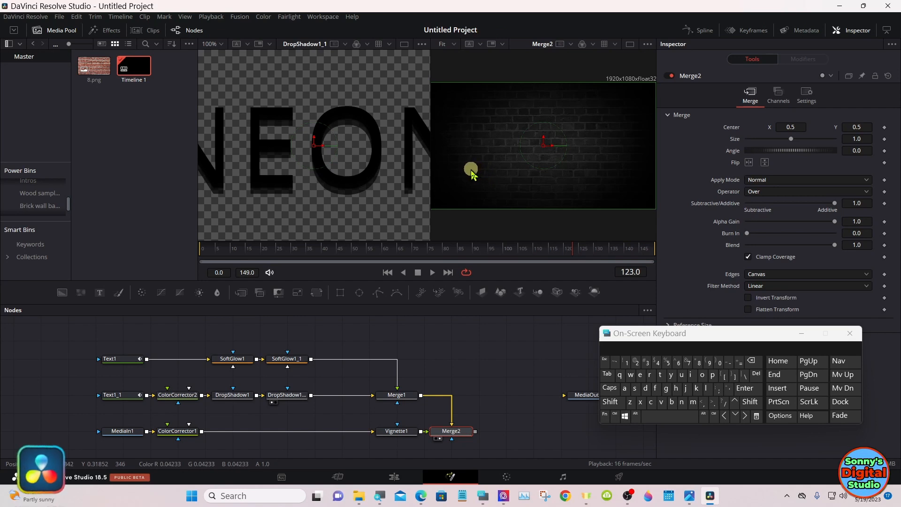
right_click(453, 434)
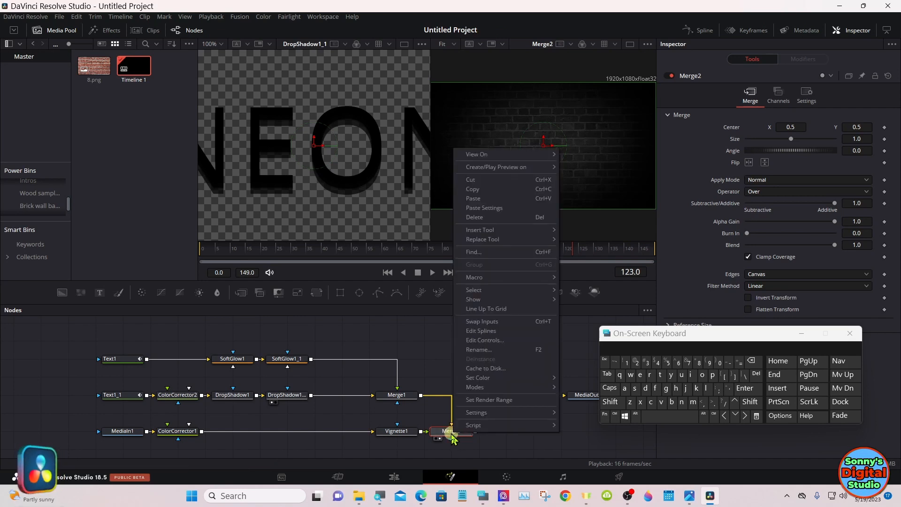
left_click(482, 322)
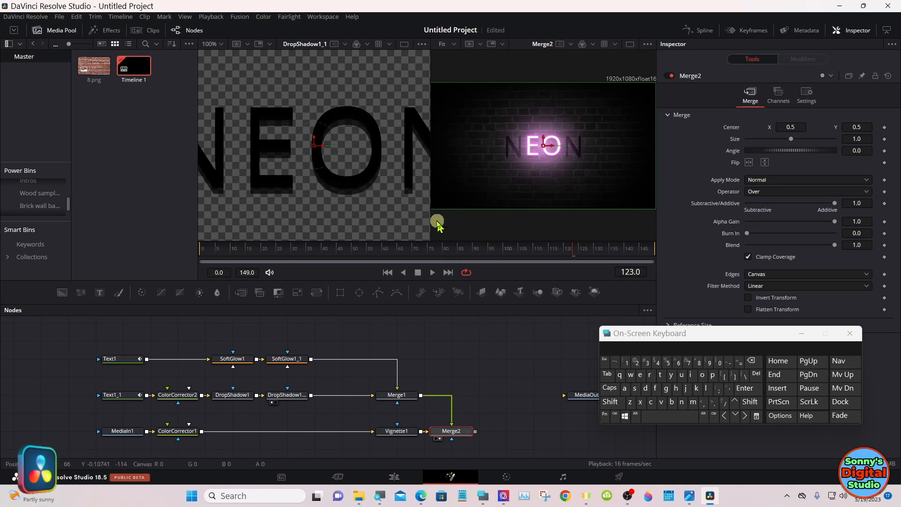
Step: Widen the second viewer and show SoftGlow1_1 in it
left_click_drag(418, 210, 377, 207)
left_click(286, 359)
key("2")
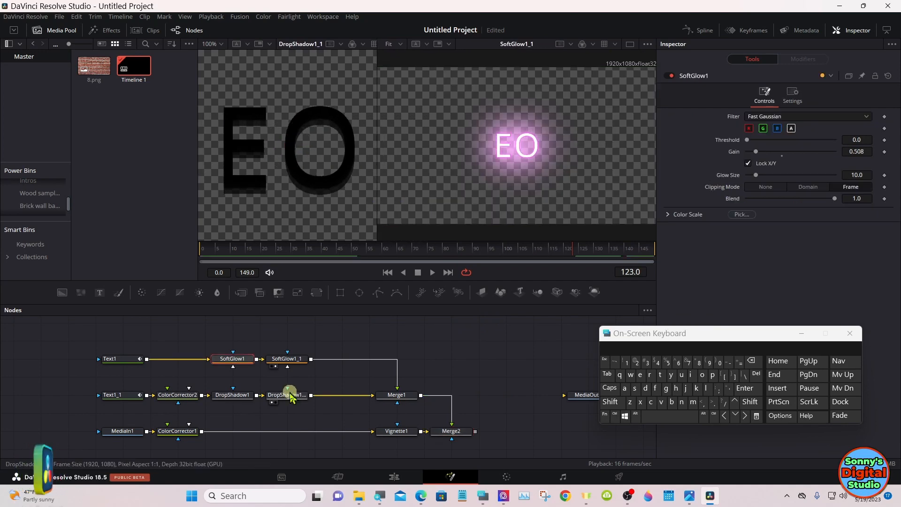
Step: Set the blur of DropShadow1_1 to 0.273, and show and play back Merge2 in the second viewer
left_click(289, 396)
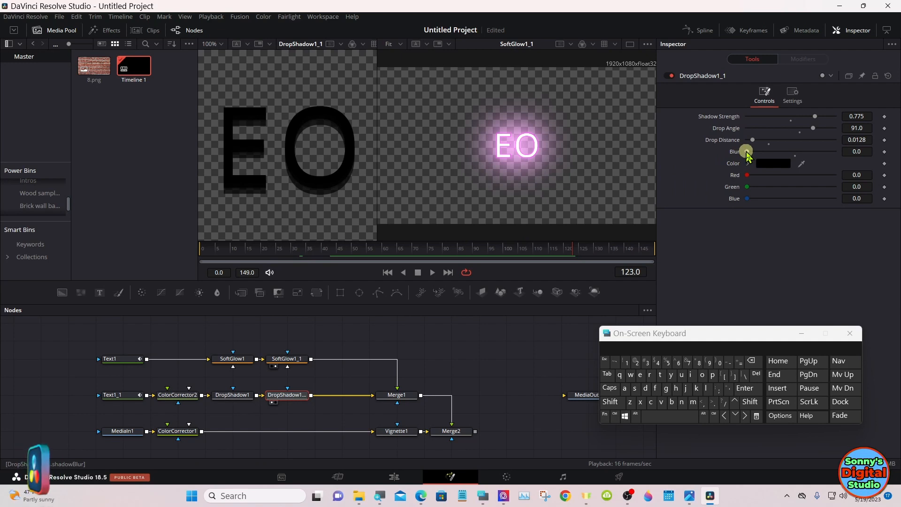
left_click_drag(747, 153, 772, 150)
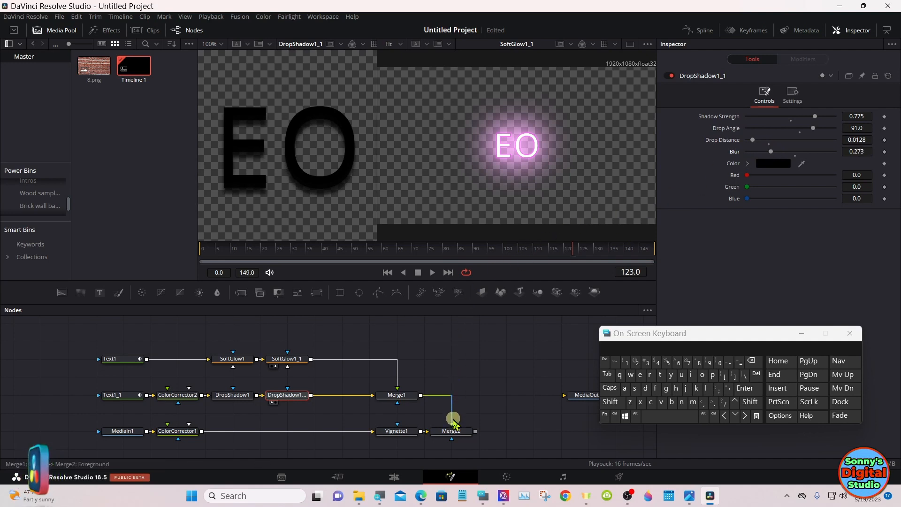
left_click_drag(455, 434, 464, 183)
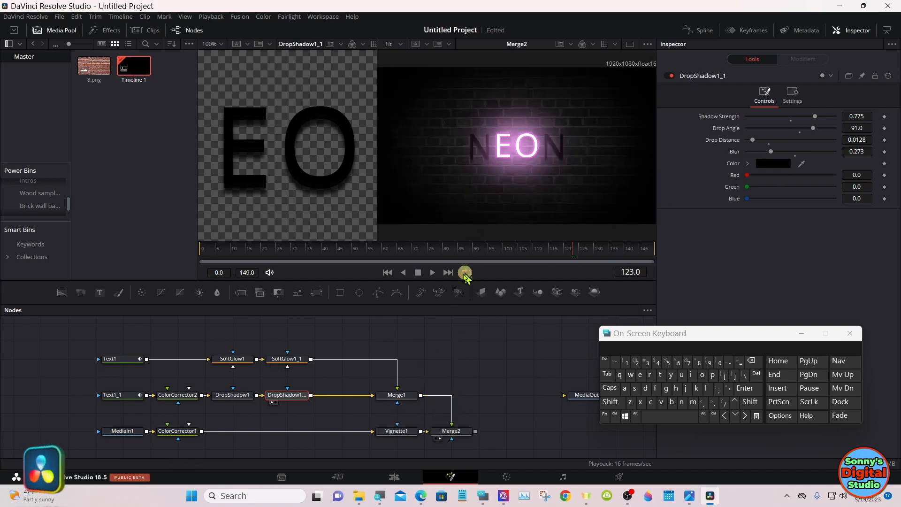
left_click(433, 274)
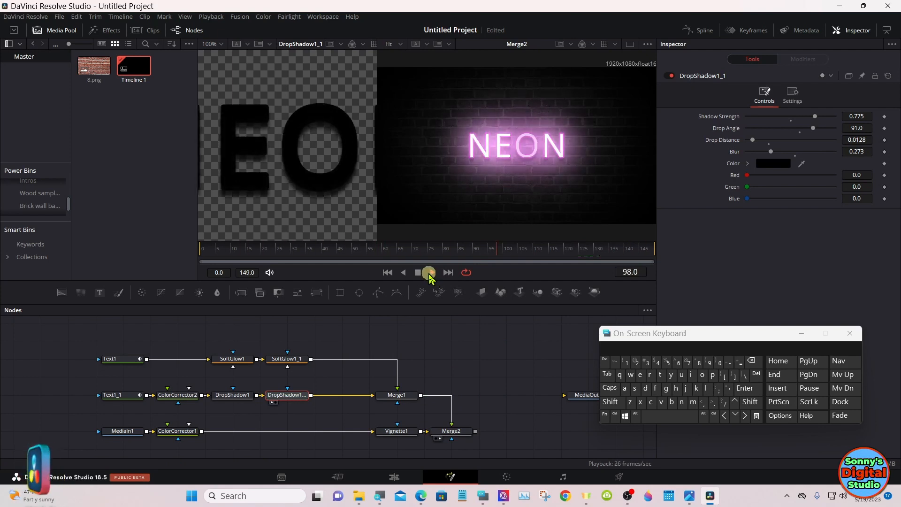
left_click(431, 275)
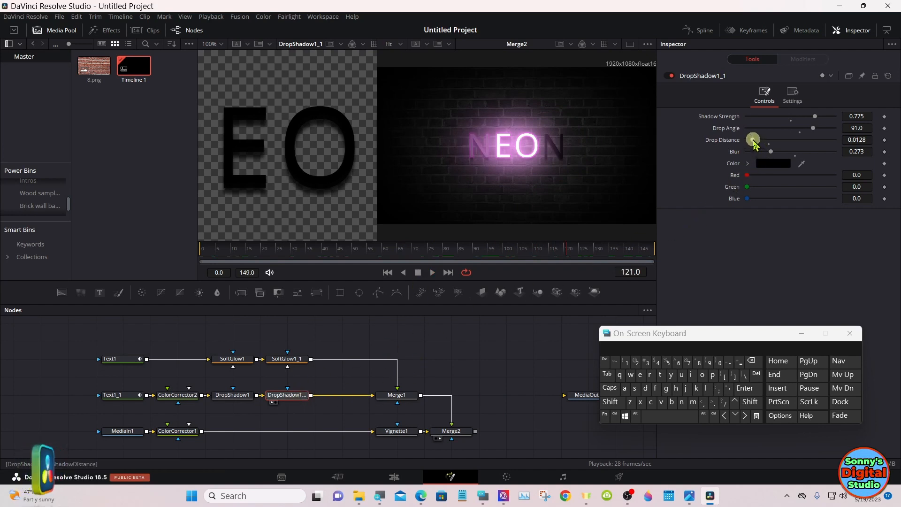
Step: Set the drop distance of DropShadow1_1 to 0.0289 while playing back the animation
left_click_drag(754, 145, 759, 145)
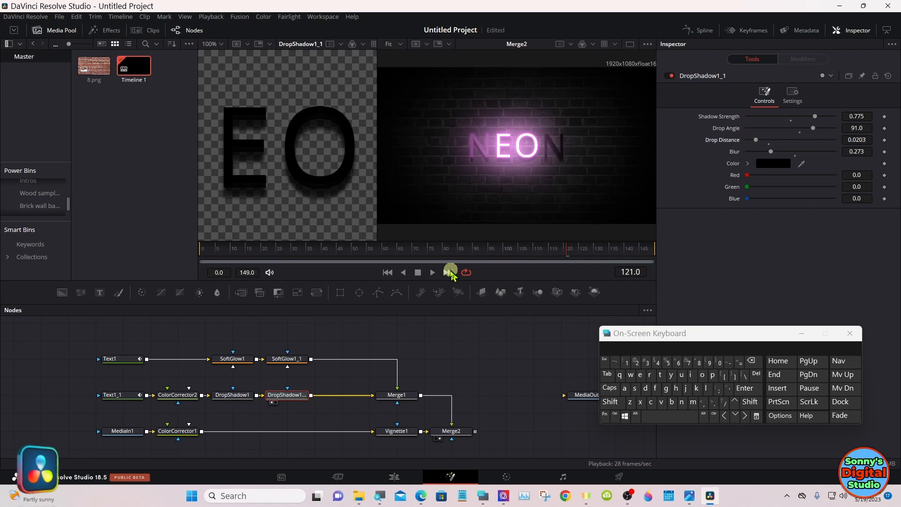
left_click(434, 273)
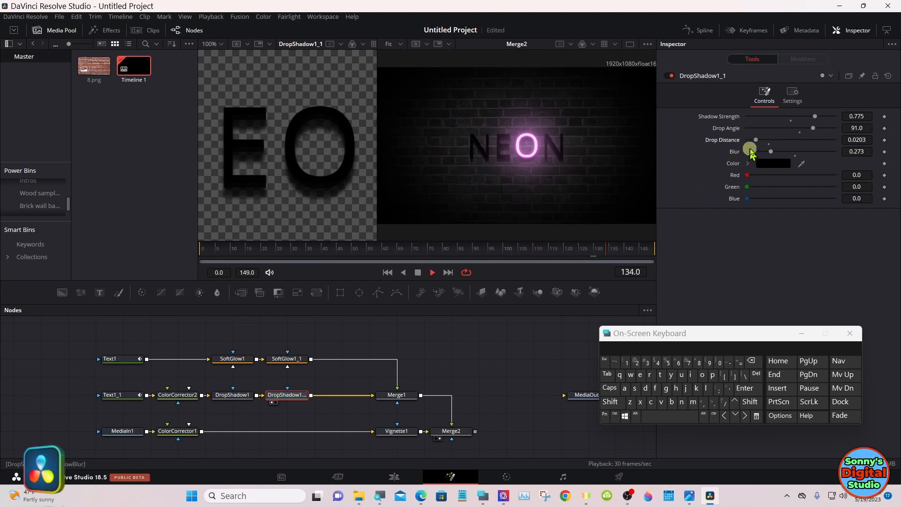
left_click_drag(756, 146, 762, 145)
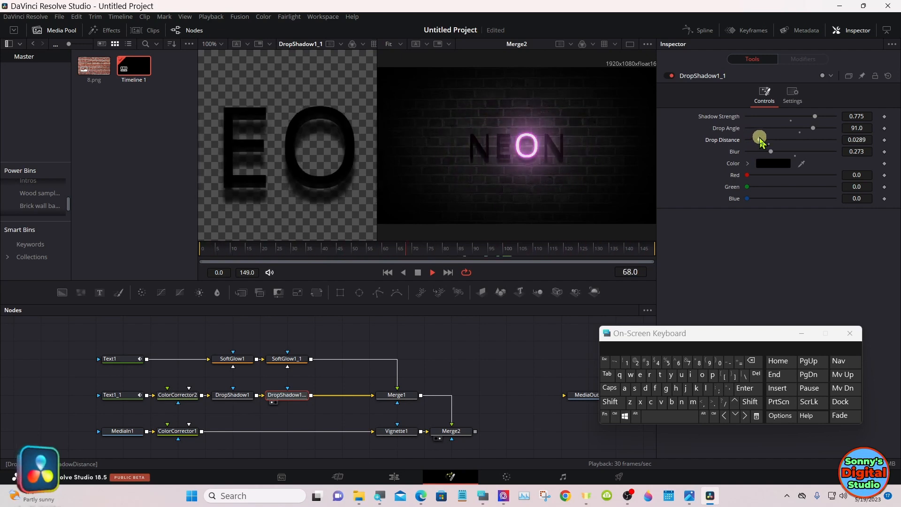
left_click(420, 273)
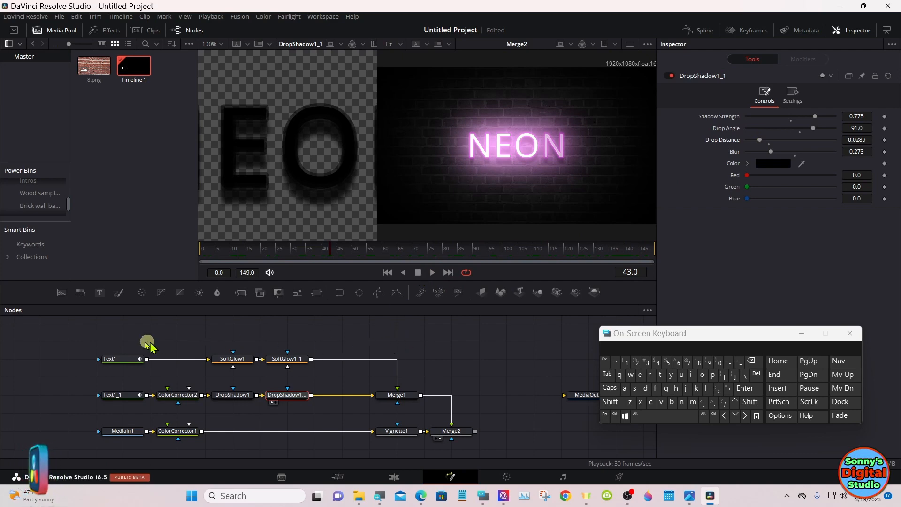
Step: Move both text node rows with Merge1 up and shift the brick wall row so Merge2 sits directly below Merge1
left_click_drag(82, 343, 408, 384)
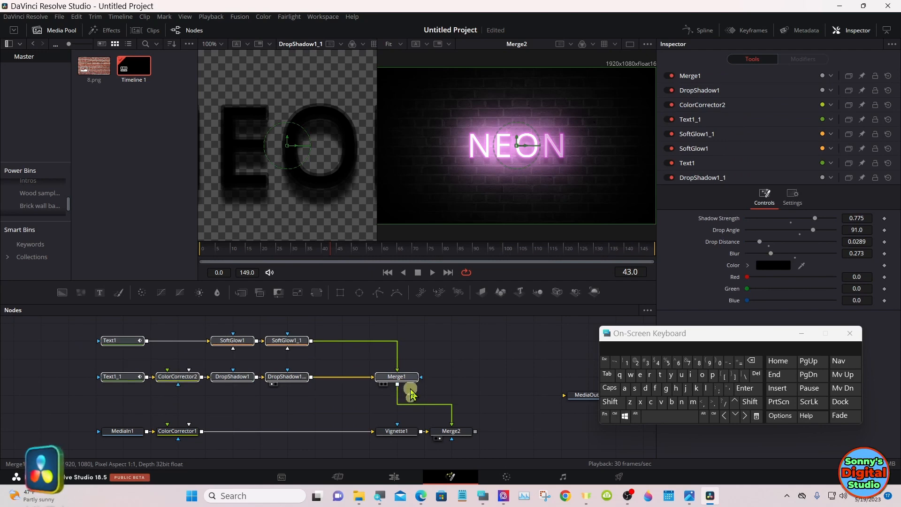
left_click(484, 370)
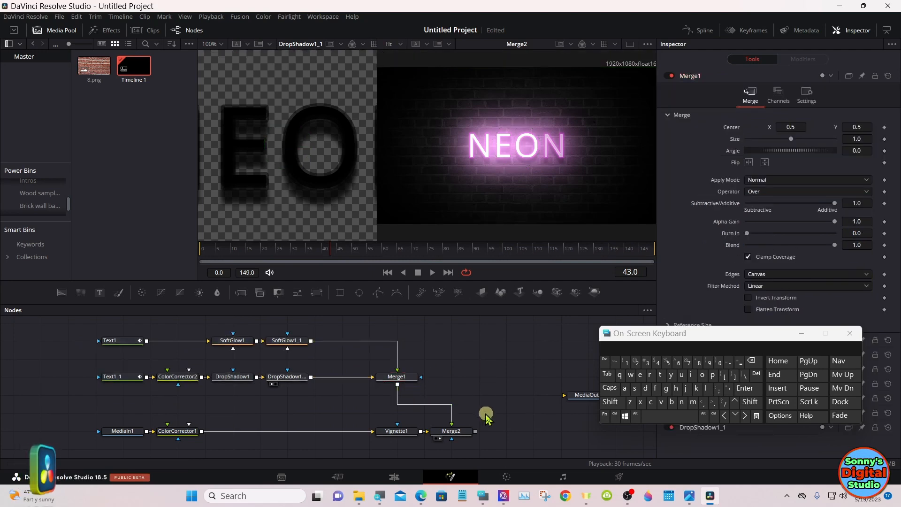
left_click_drag(487, 424, 92, 436)
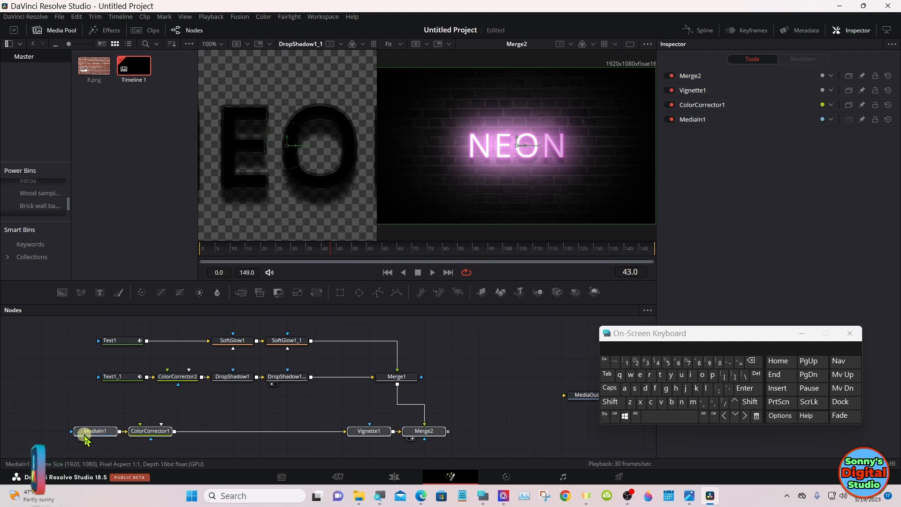
left_click(86, 434)
left_click(150, 403)
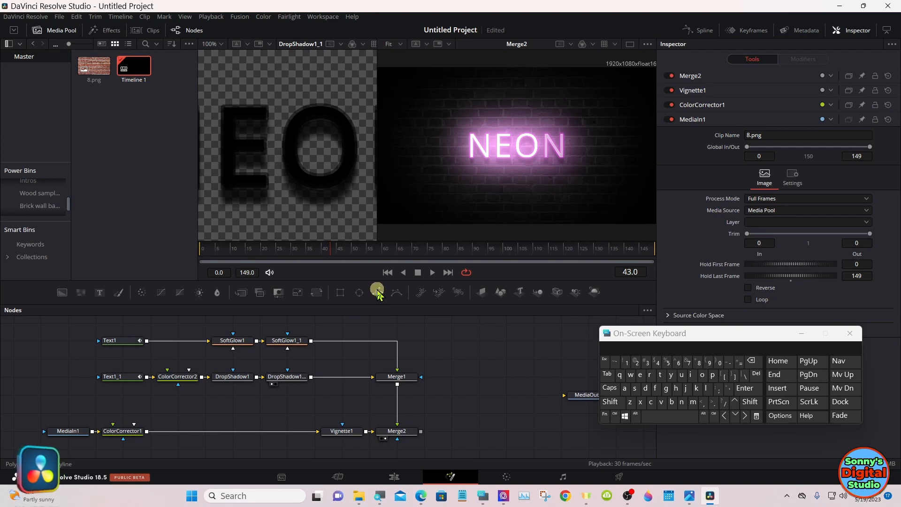
Step: Add an unconnected Polygon node between the text and brick wall rows, and enlarge Merge2 in a single-viewer layout
left_click_drag(378, 293, 294, 412)
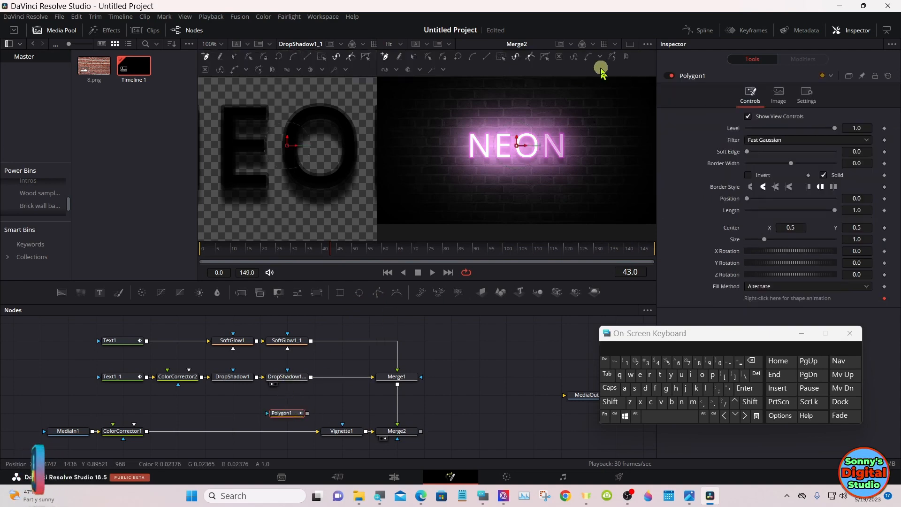
left_click(631, 45)
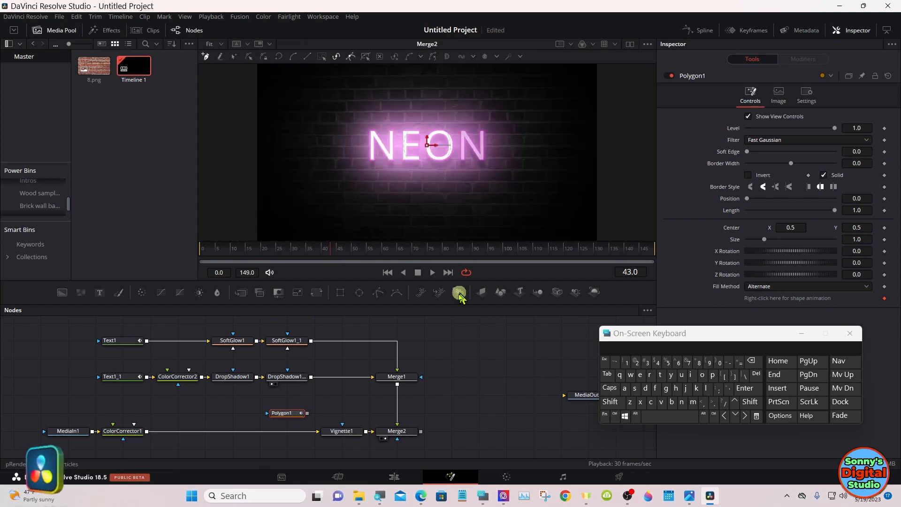
left_click_drag(456, 304, 446, 451)
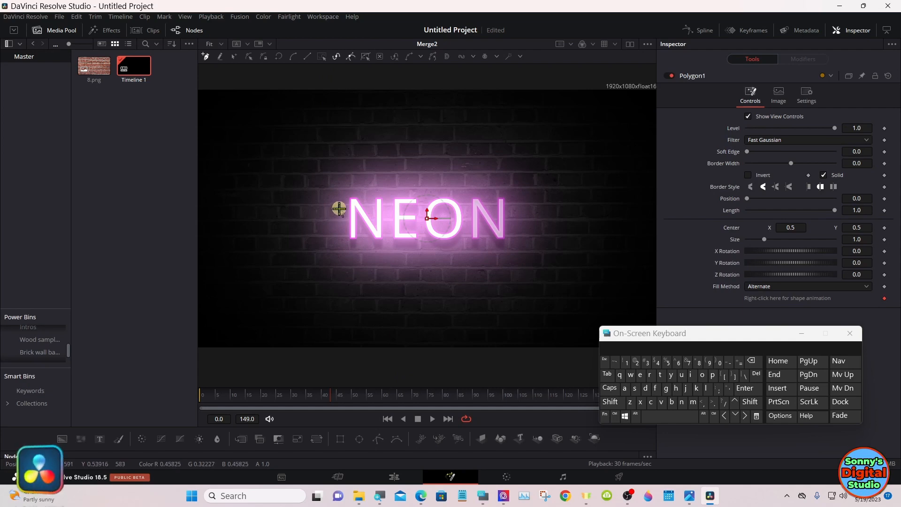
Step: Draw the cable path in Polygon1 from above the picture, down beside the first N and across to that letter
left_click(337, 71)
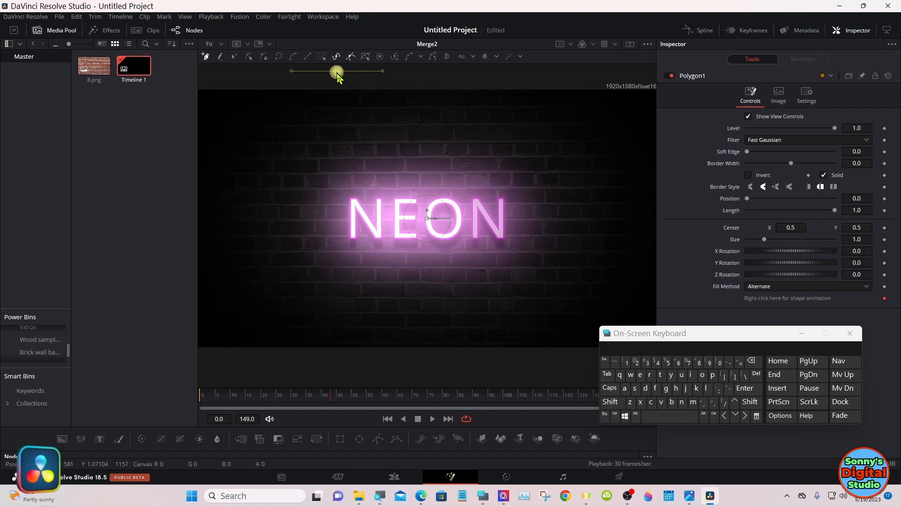
left_click(338, 161)
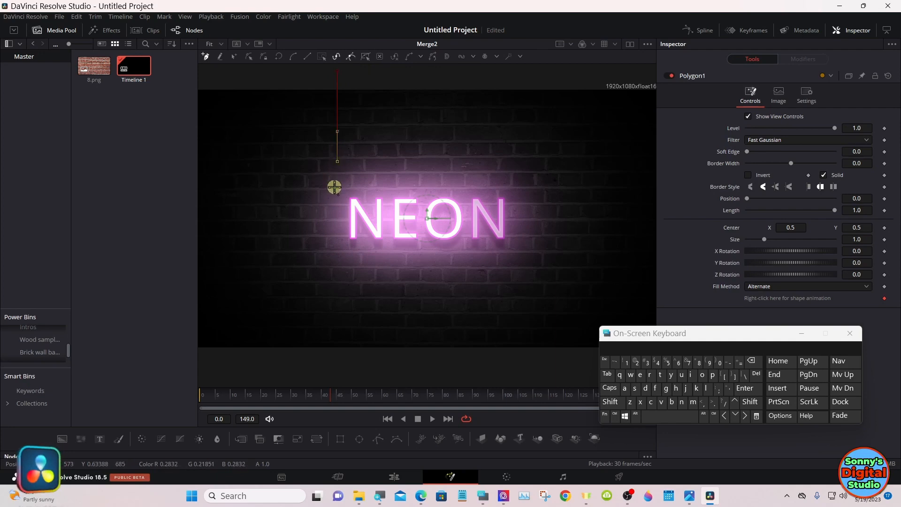
left_click(333, 219)
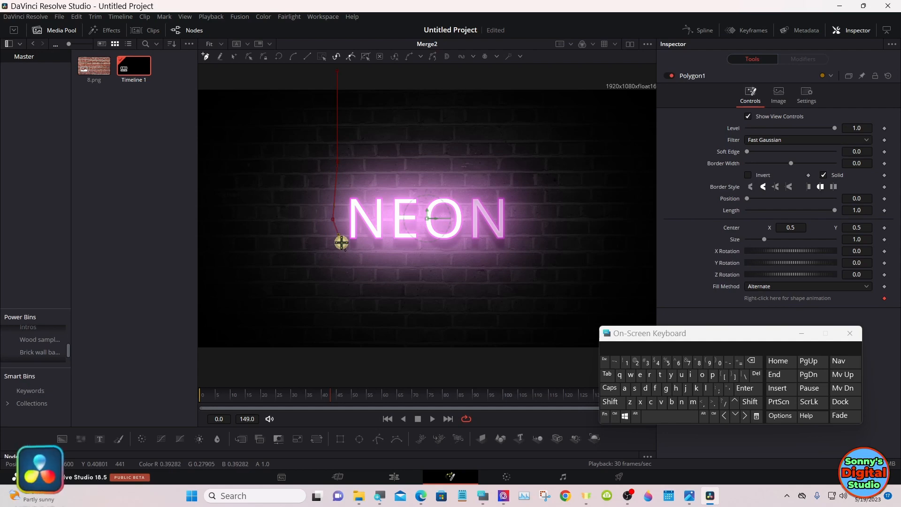
left_click(379, 223)
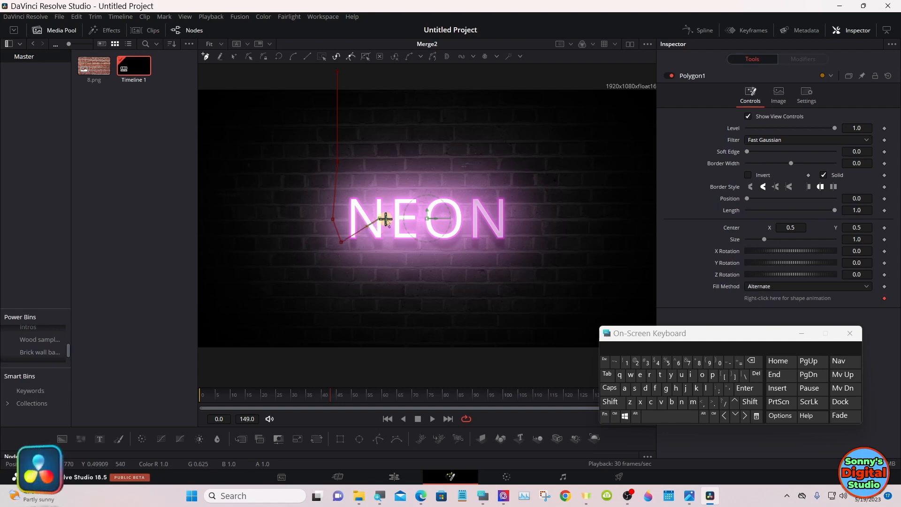
left_click(380, 219)
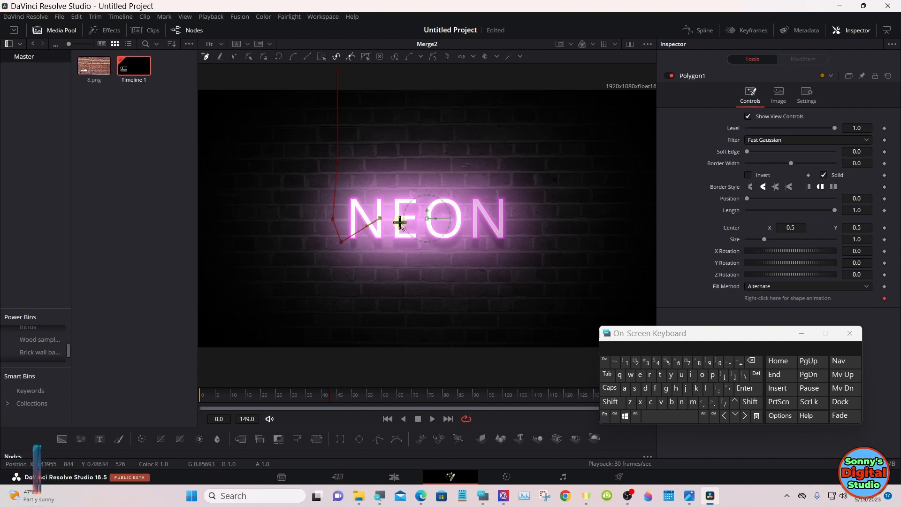
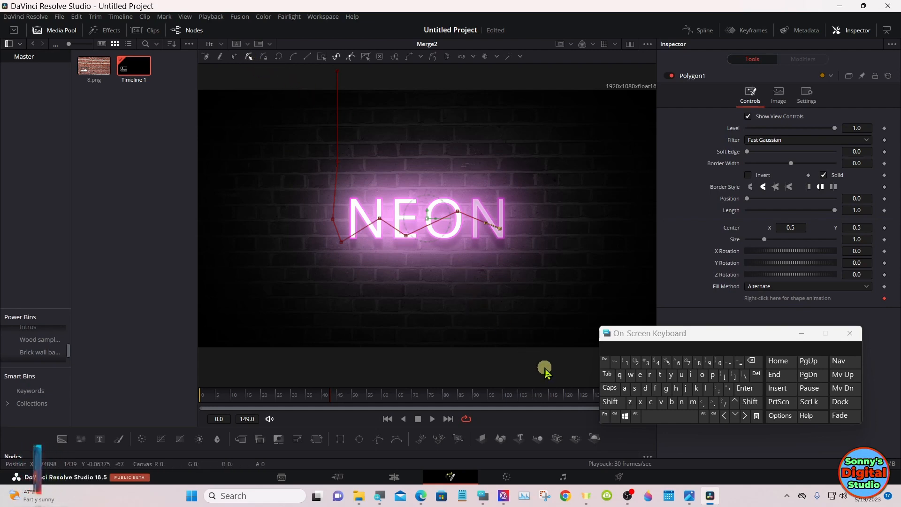
Step: Smooth all points of the Polygon1 cable path into flowing curves
left_click(619, 403)
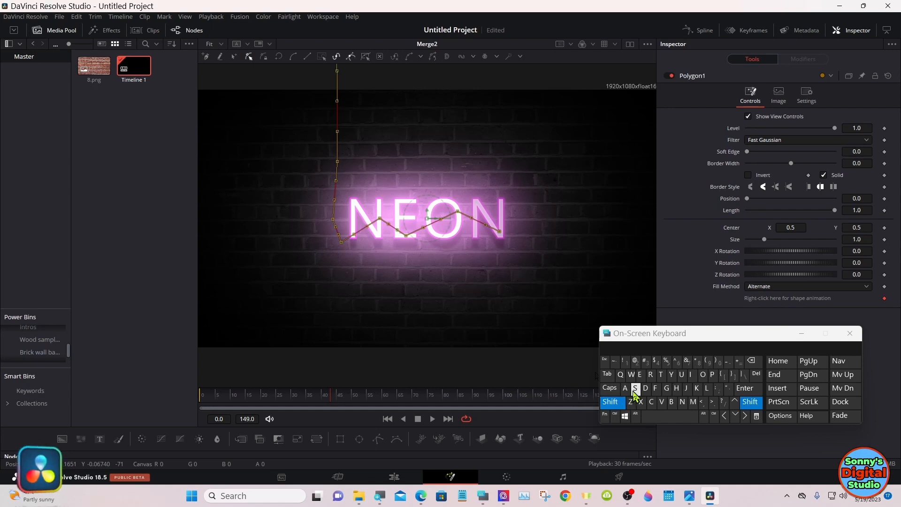
left_click(636, 390)
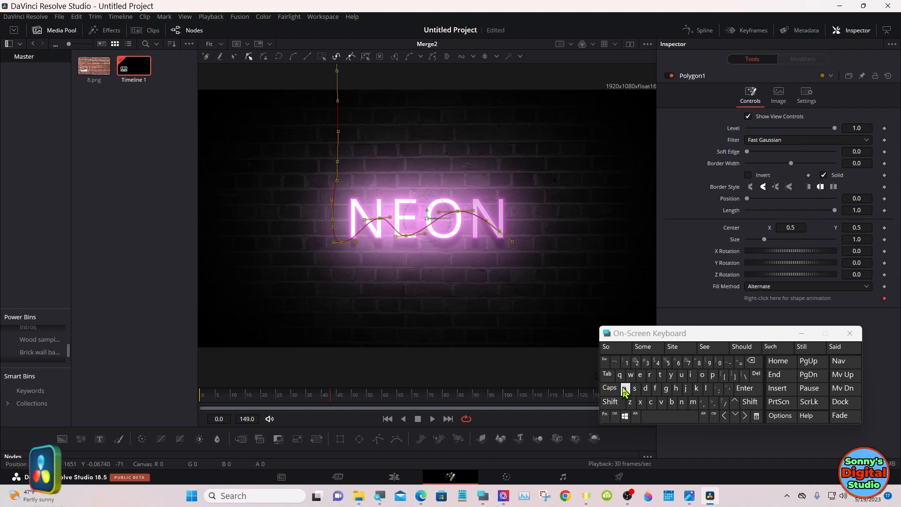
left_click(798, 332)
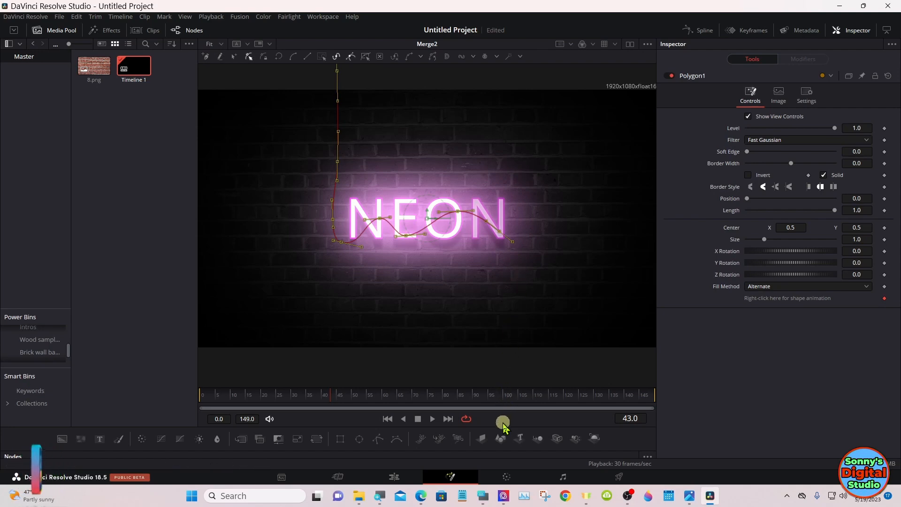
Step: Restore the node area's height, add a white Background node masked by Polygon1, and merge it between Merge1 and Merge2
left_click_drag(503, 429, 499, 266)
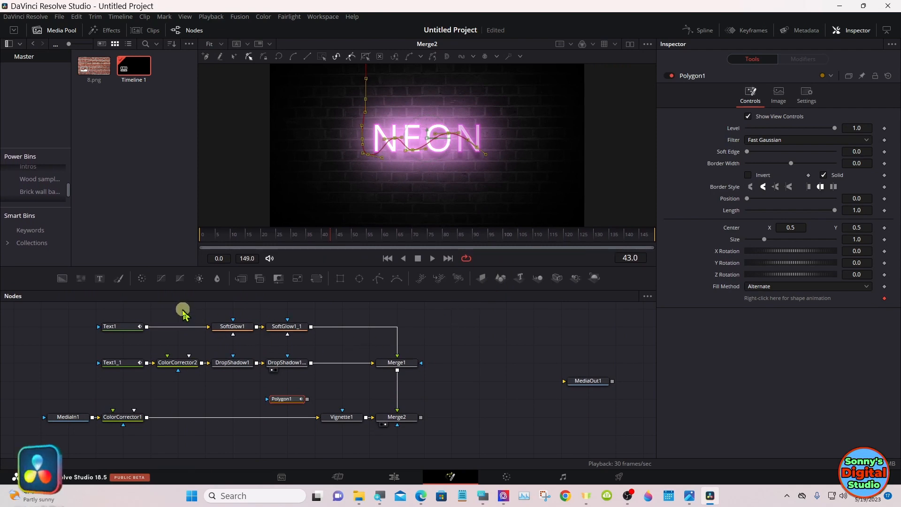
left_click_drag(58, 284, 334, 400)
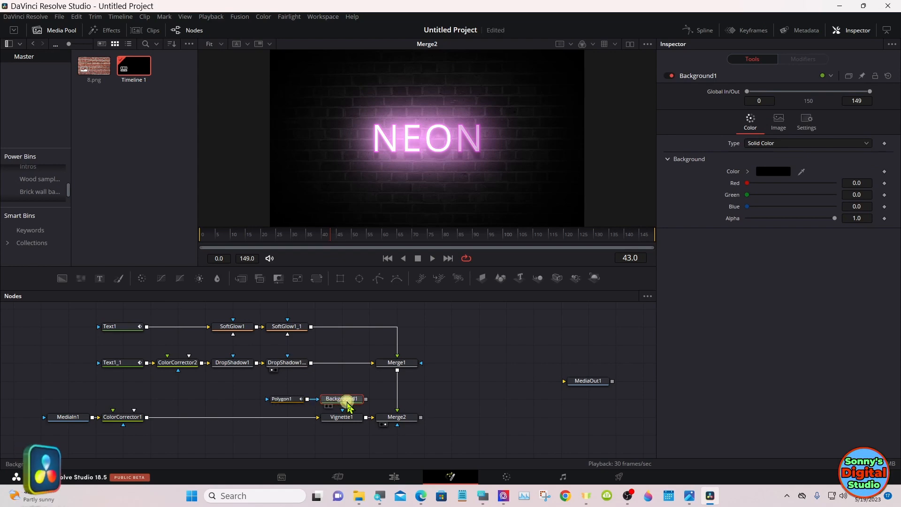
left_click(768, 175)
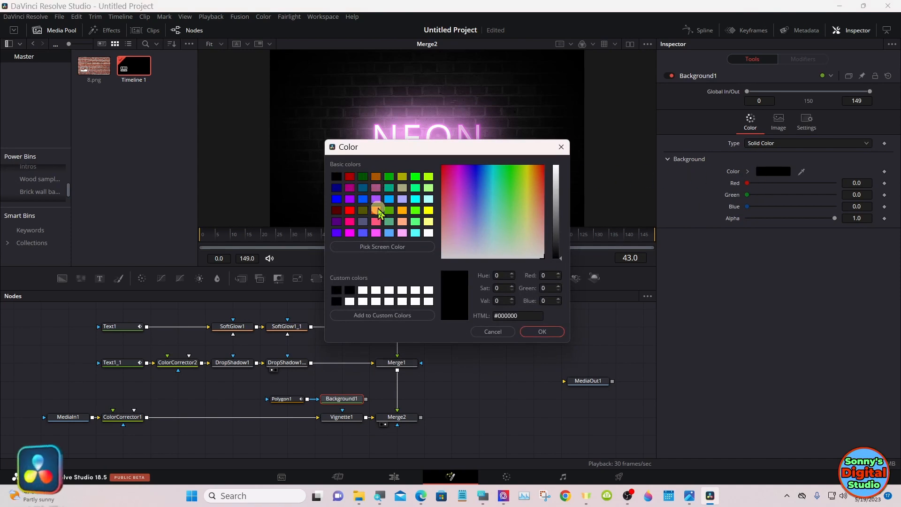
left_click(429, 233)
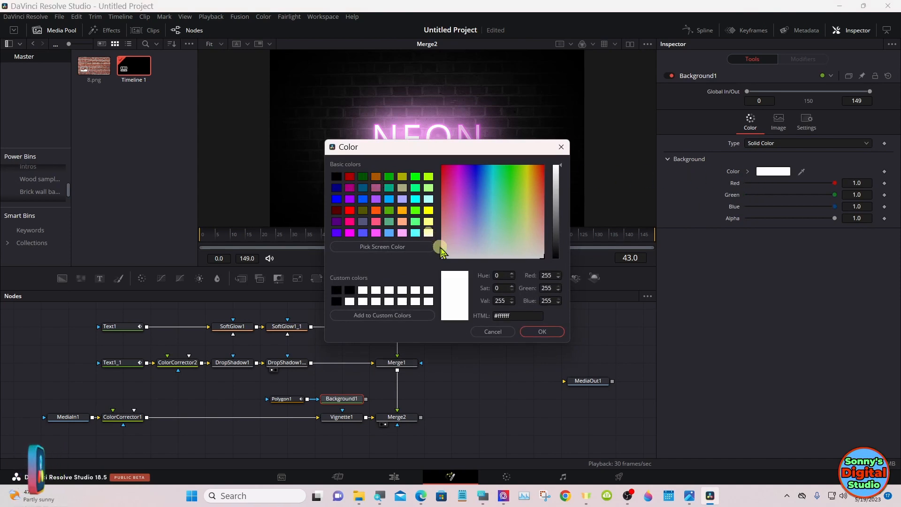
left_click(533, 332)
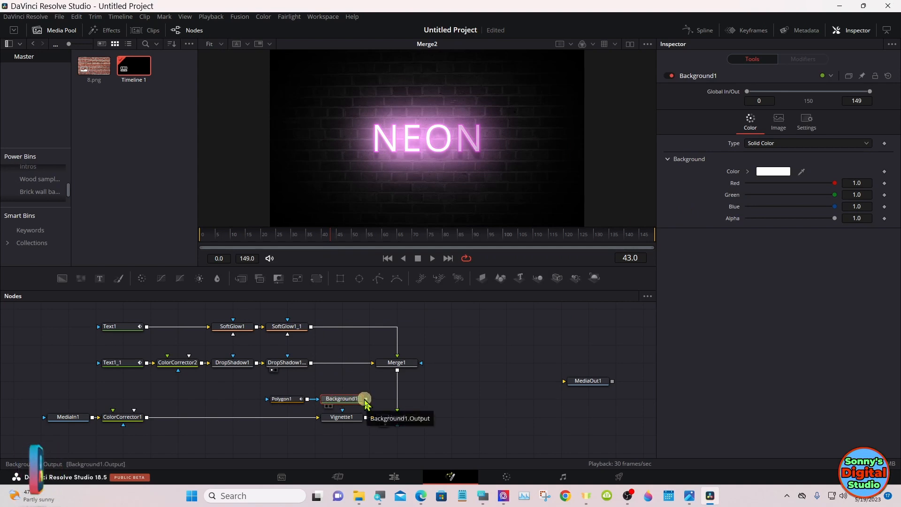
left_click_drag(366, 398, 397, 375)
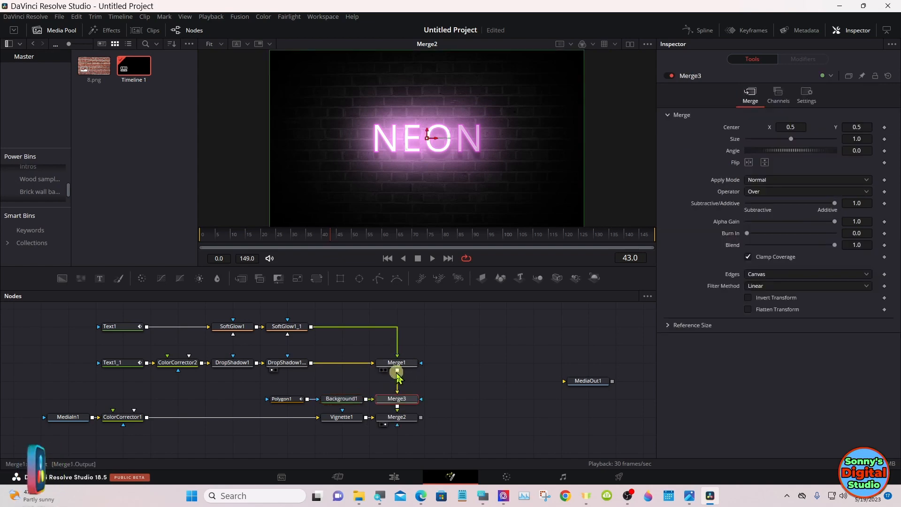
Step: Set the border width of Polygon1 to 0.006, undoing the wider setting tried after it
left_click(282, 400)
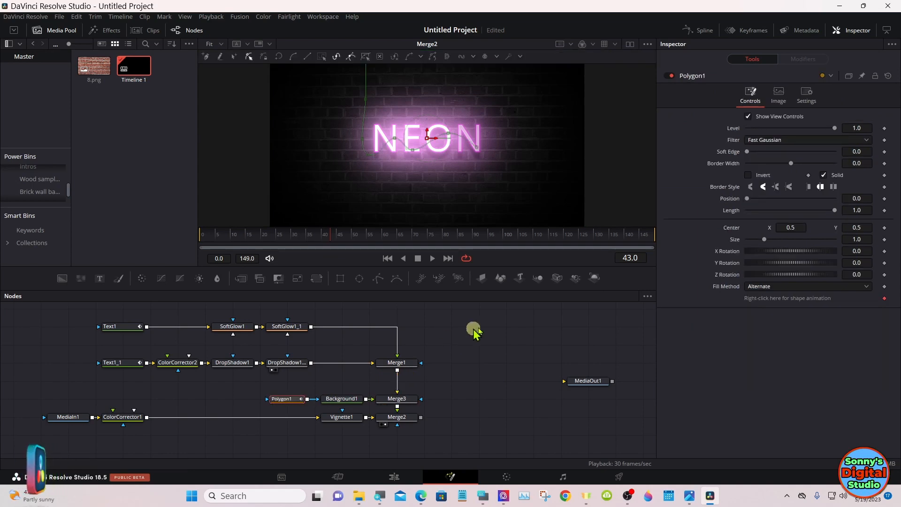
left_click(791, 163)
left_click_drag(791, 164, 793, 165)
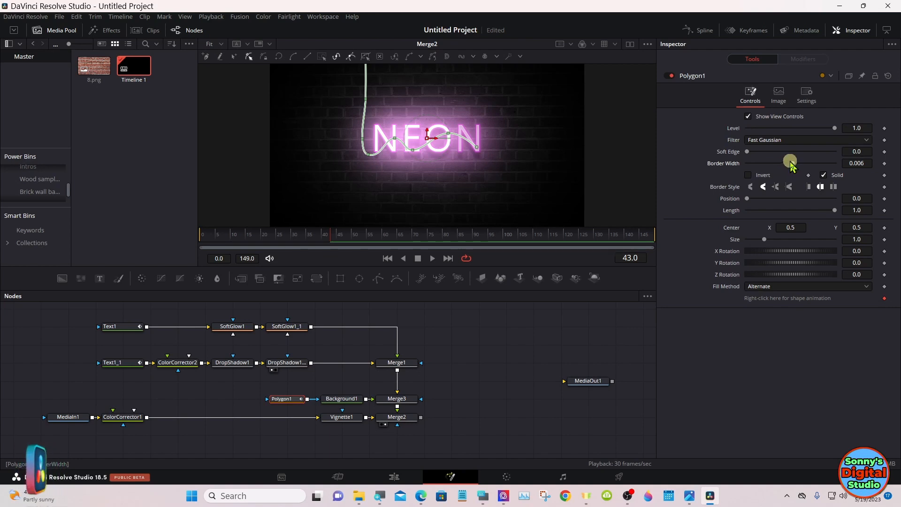
left_click_drag(793, 164, 796, 167)
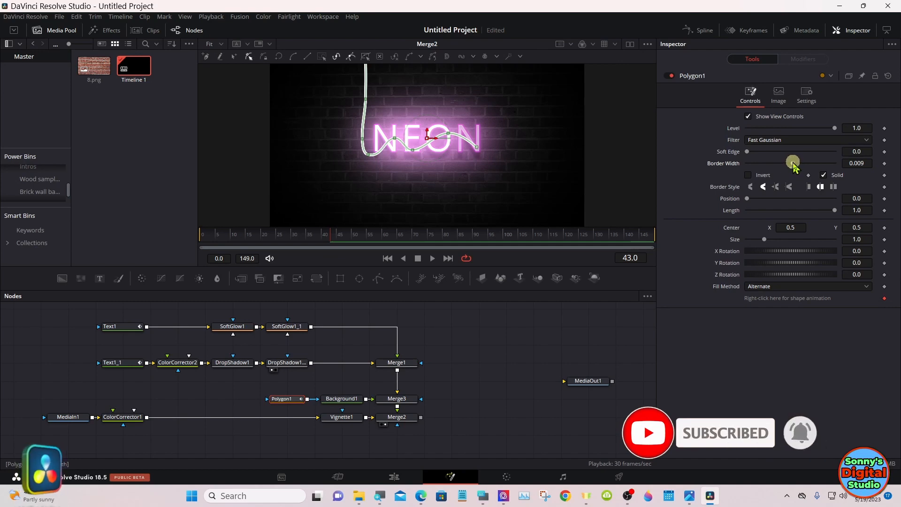
key("ctrl+z")
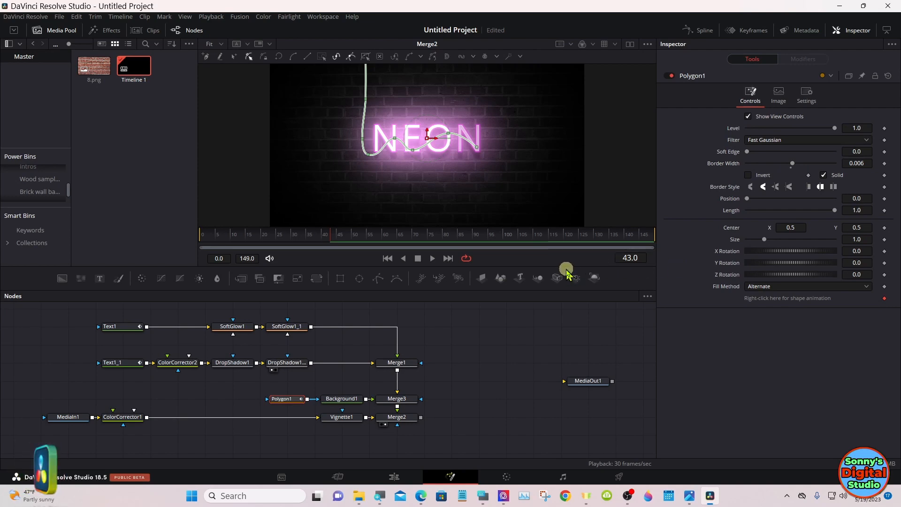
Step: Change the cable's Background1 colour to black (#000000)
left_click(344, 401)
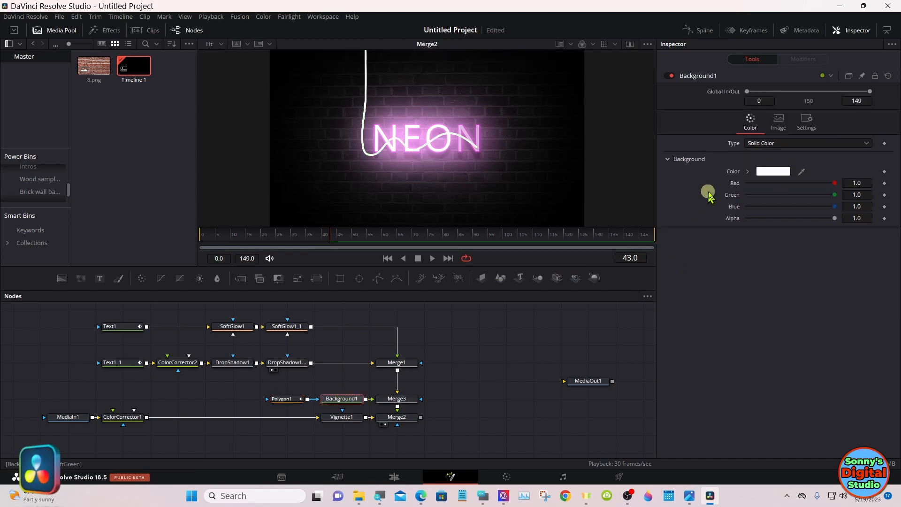
left_click(772, 172)
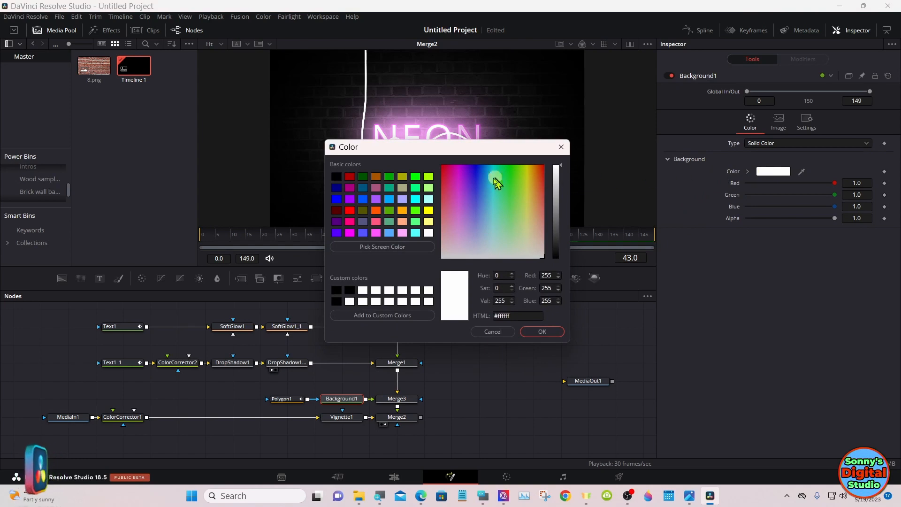
left_click(337, 176)
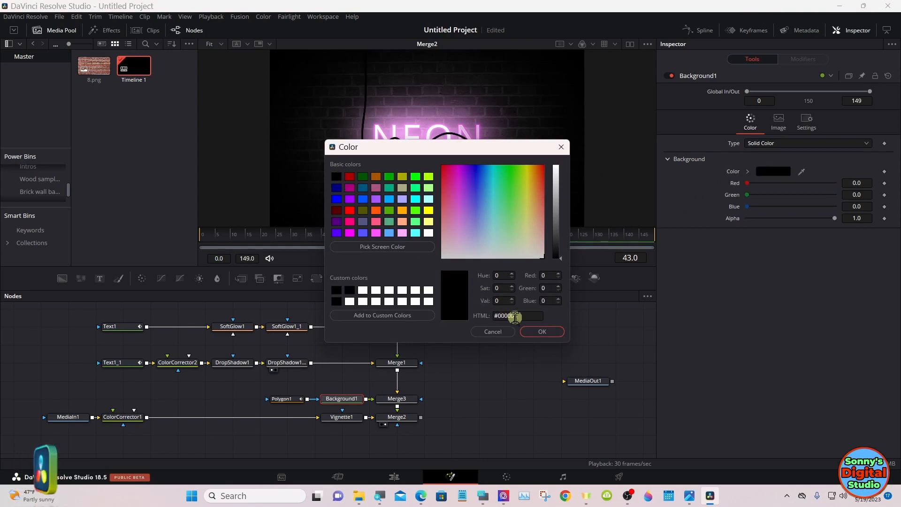
left_click(538, 332)
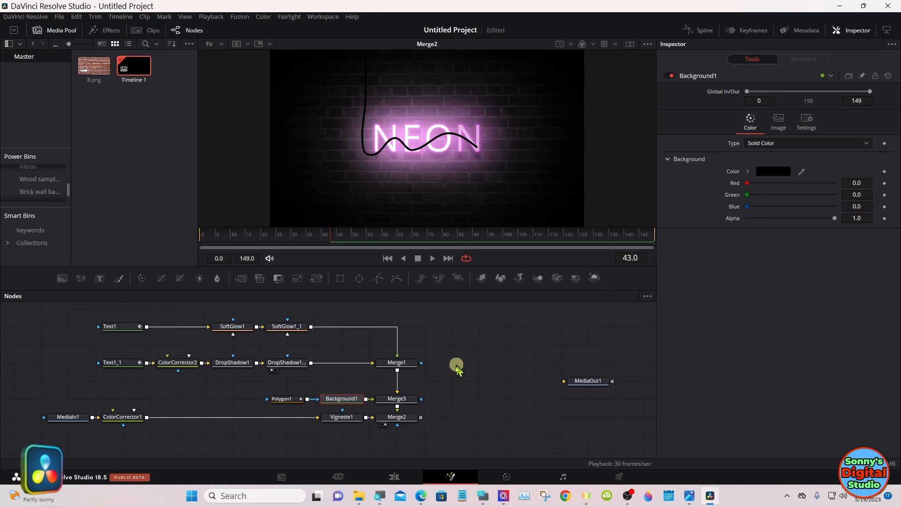
Step: Swap the inputs of Merge3 so the cable runs behind the letters, and save the project
right_click(408, 402)
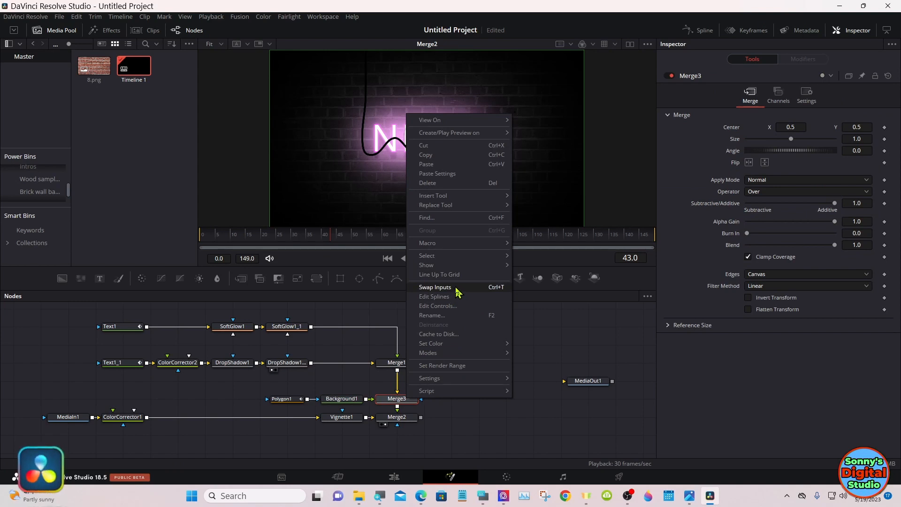
left_click(435, 287)
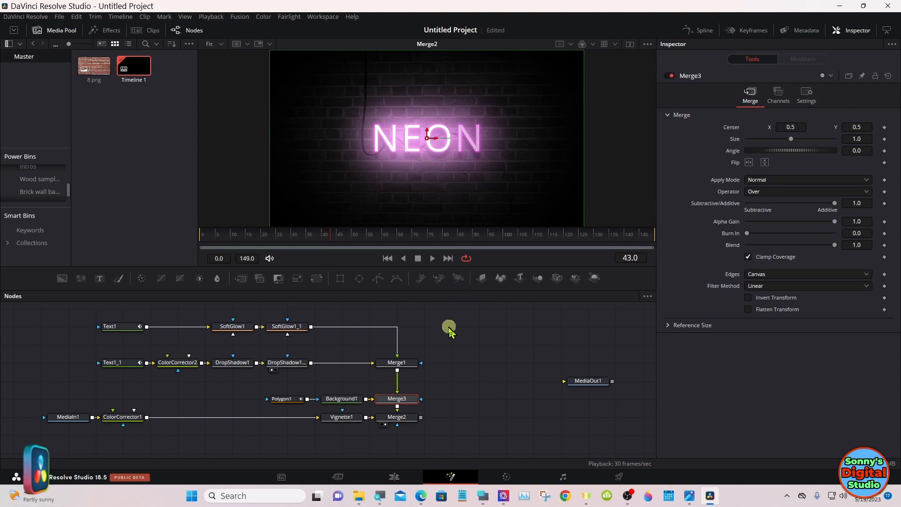
key("ctrl+s")
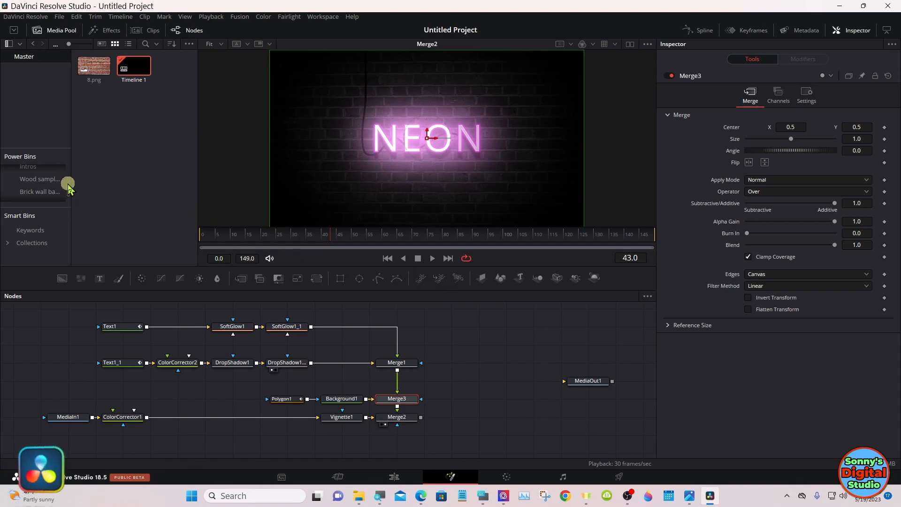
Step: Add Particals.mov from the Particles power bin below the brick wall row and merge it with the output of Merge2
scroll(69, 189, "down", 1)
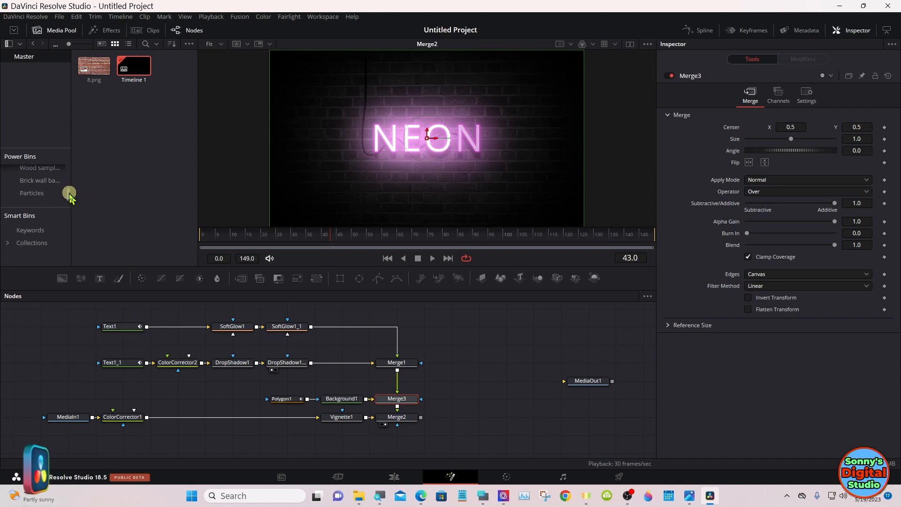
left_click(38, 193)
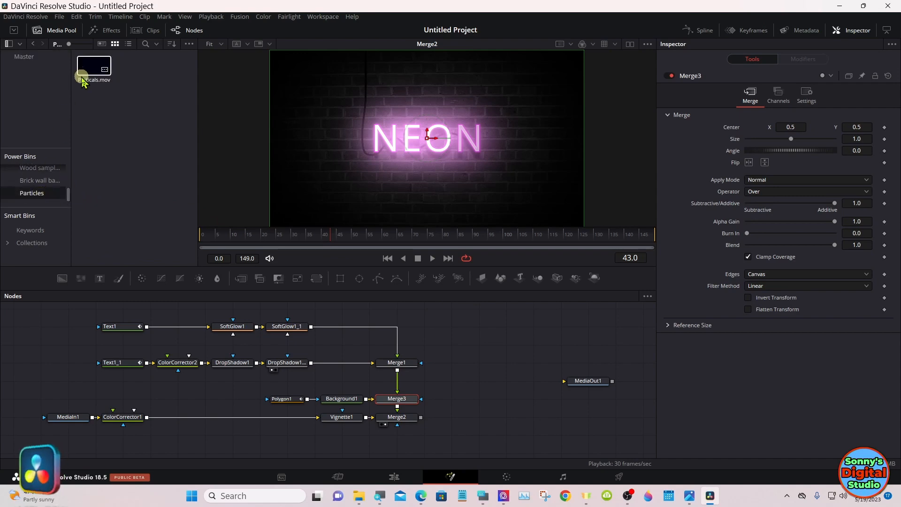
left_click_drag(88, 69, 340, 451)
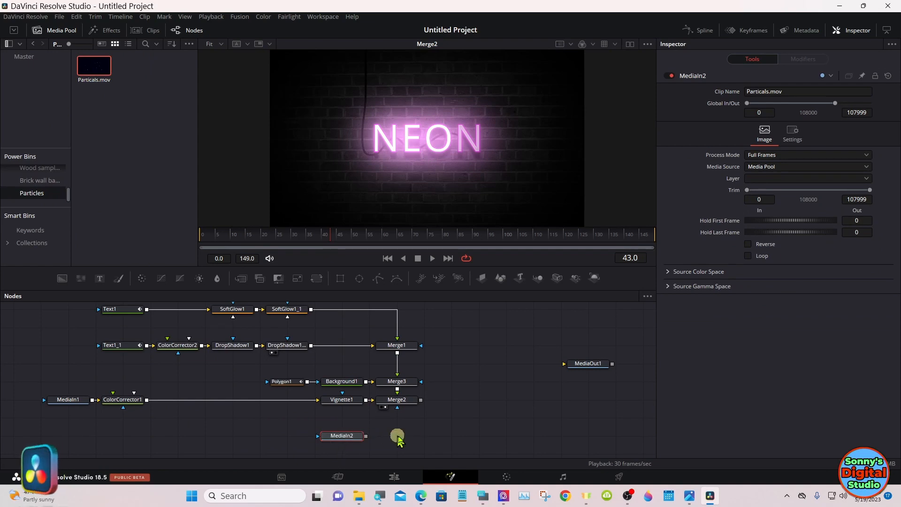
left_click_drag(342, 437, 421, 401)
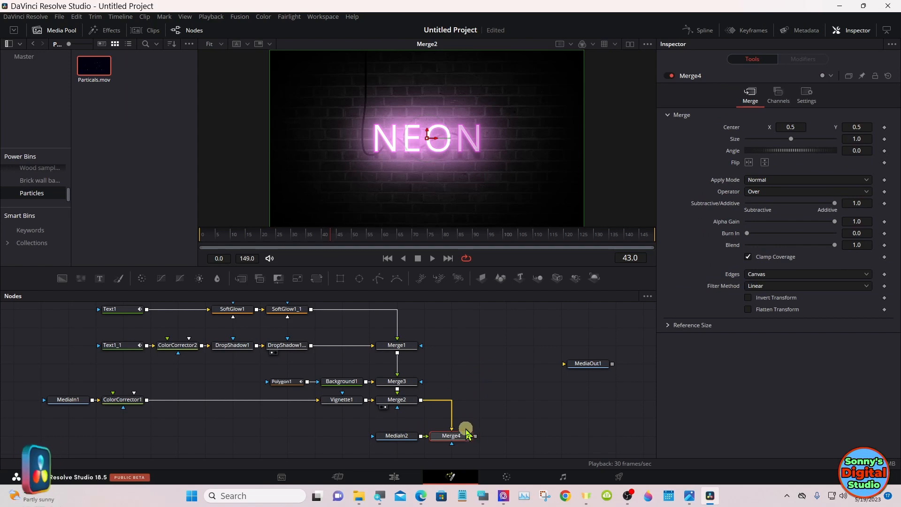
Step: Show Merge4 in the viewer and set its apply mode to Screen
left_click_drag(464, 435, 466, 178)
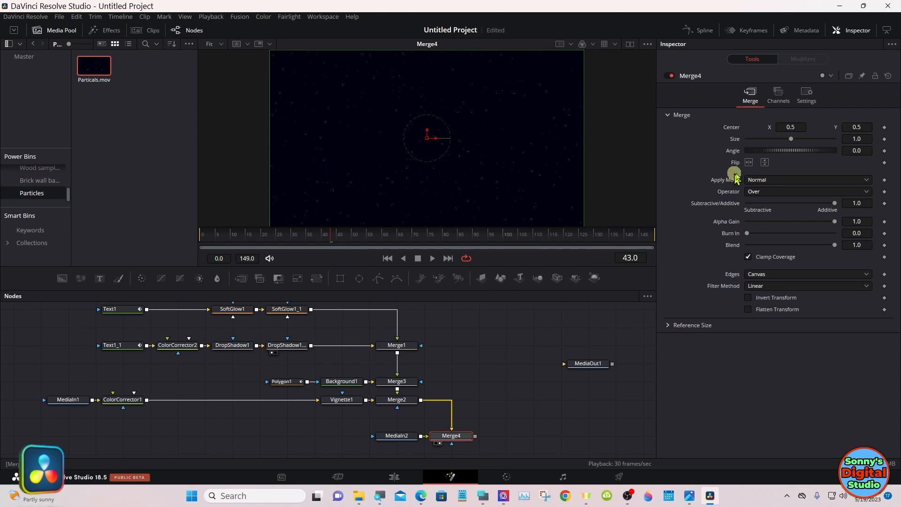
left_click(783, 180)
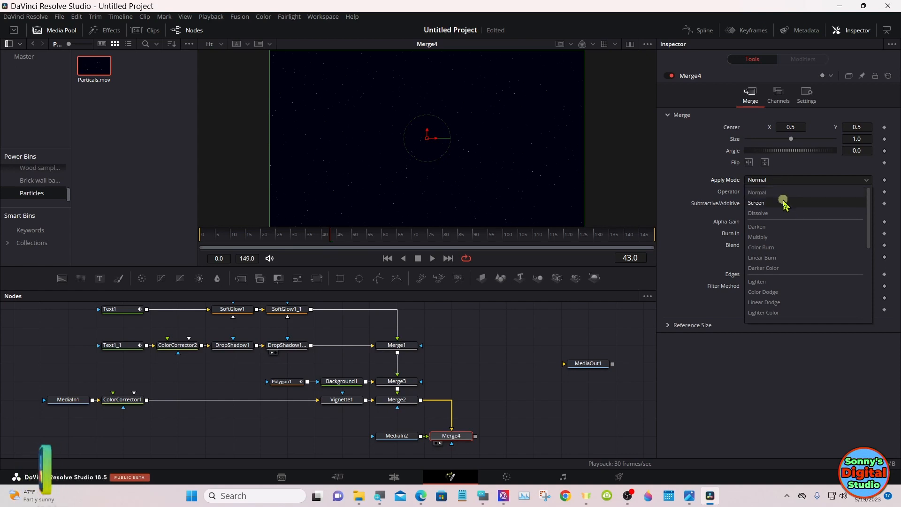
left_click(783, 203)
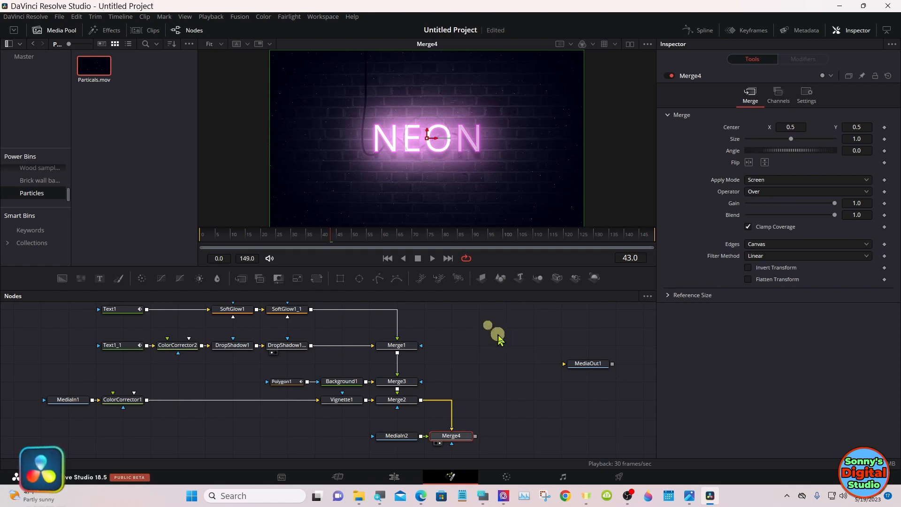
Step: Move MediaOut1 down in line with Merge4 and add a Transform node after Merge4
left_click_drag(577, 364, 627, 436)
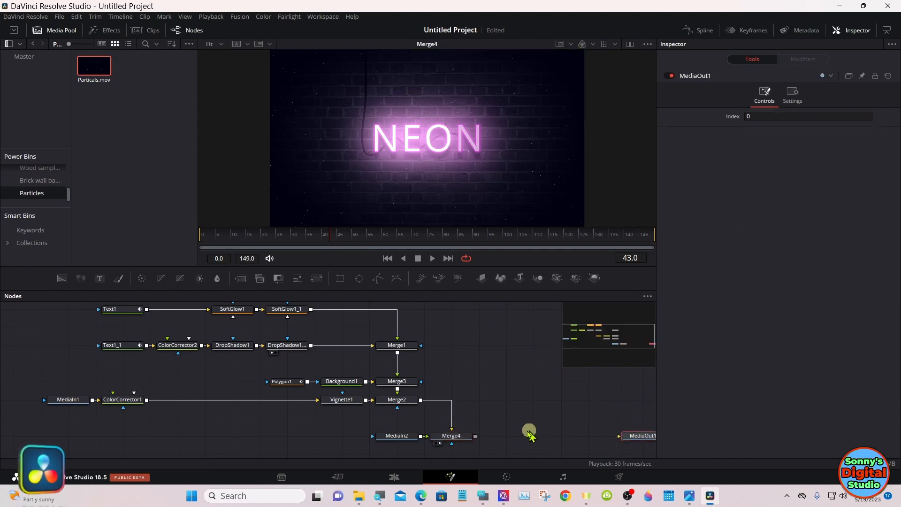
left_click(457, 433)
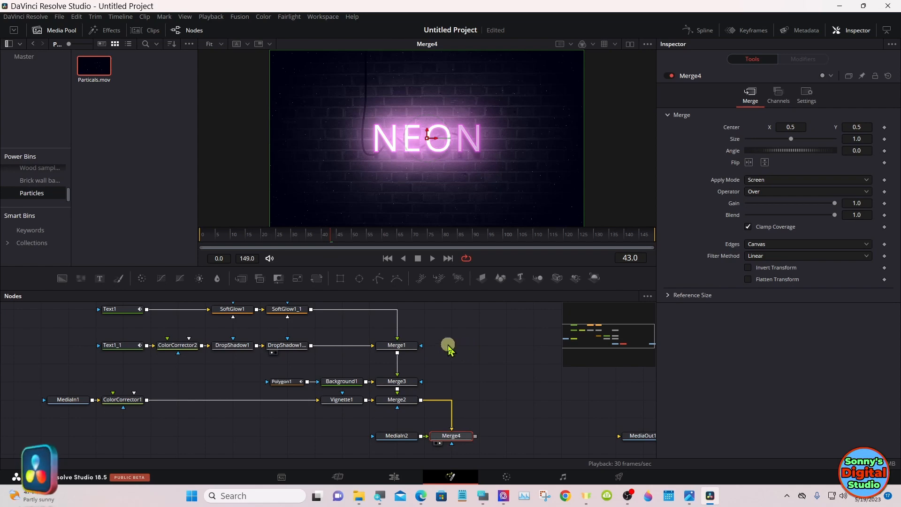
left_click(324, 280)
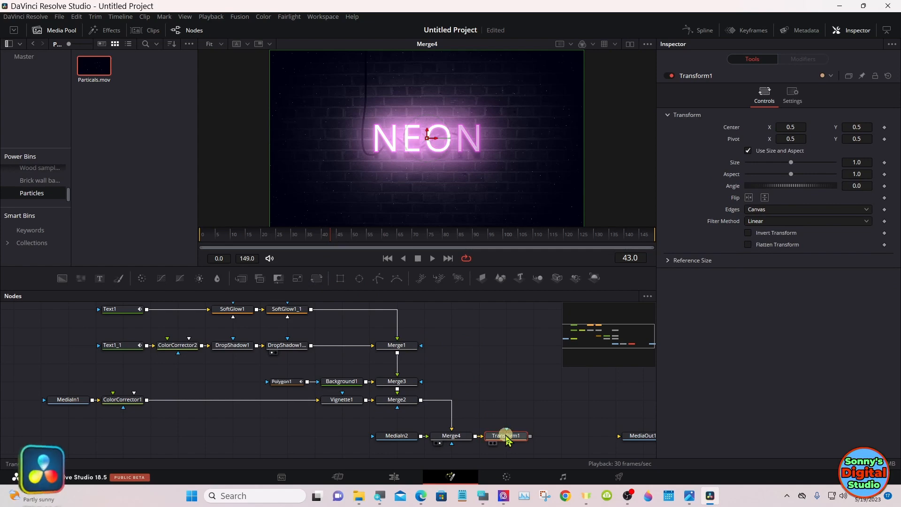
Step: Add a Camera Shake (CShk) node after Transform1
left_click(482, 495)
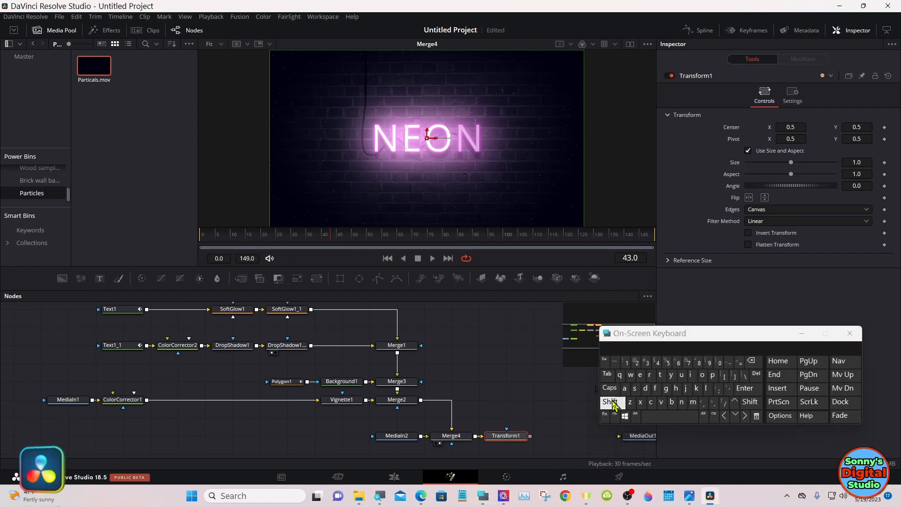
left_click(611, 402)
left_click(671, 416)
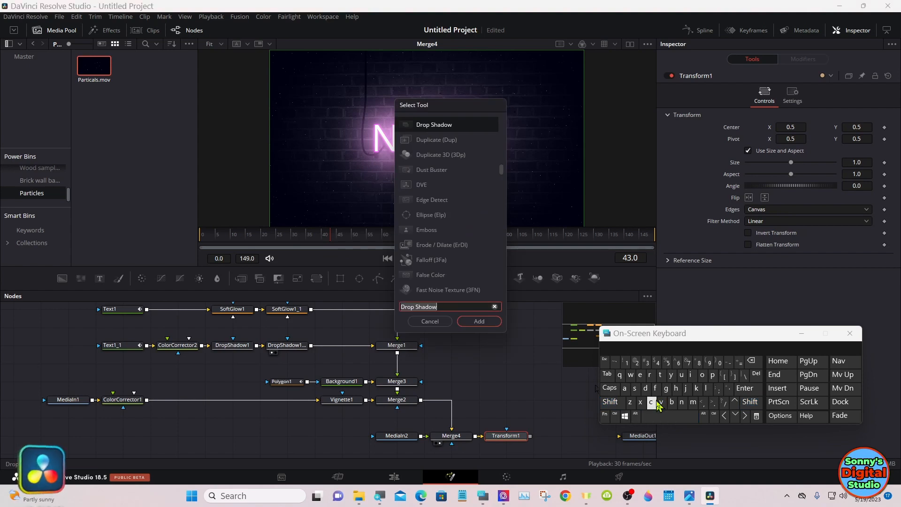
left_click(654, 402)
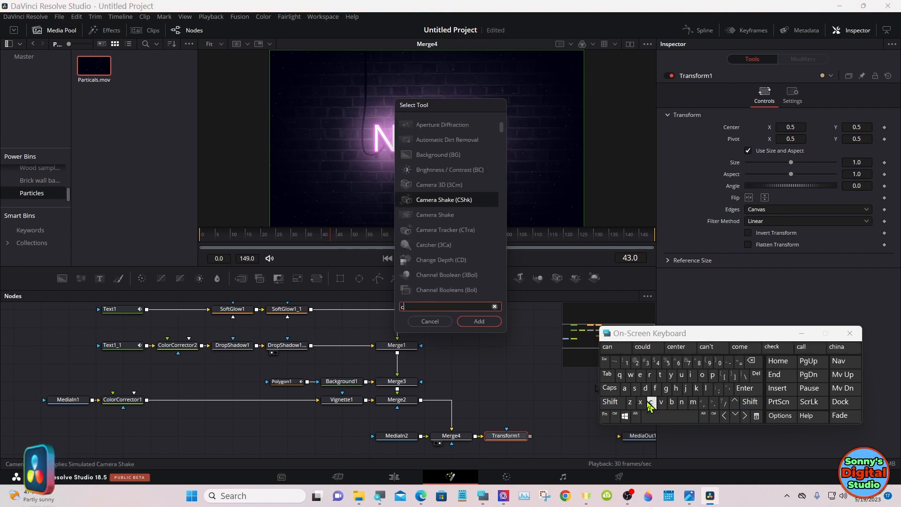
left_click(626, 389)
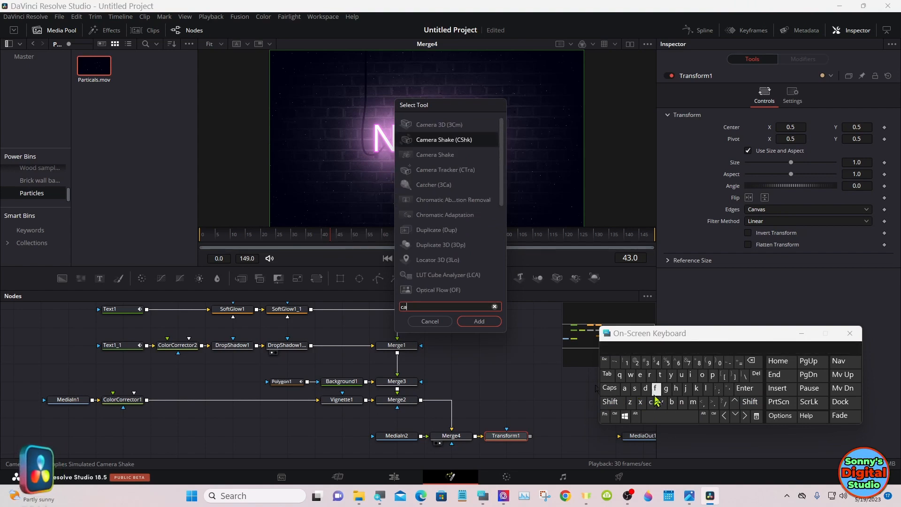
left_click(694, 403)
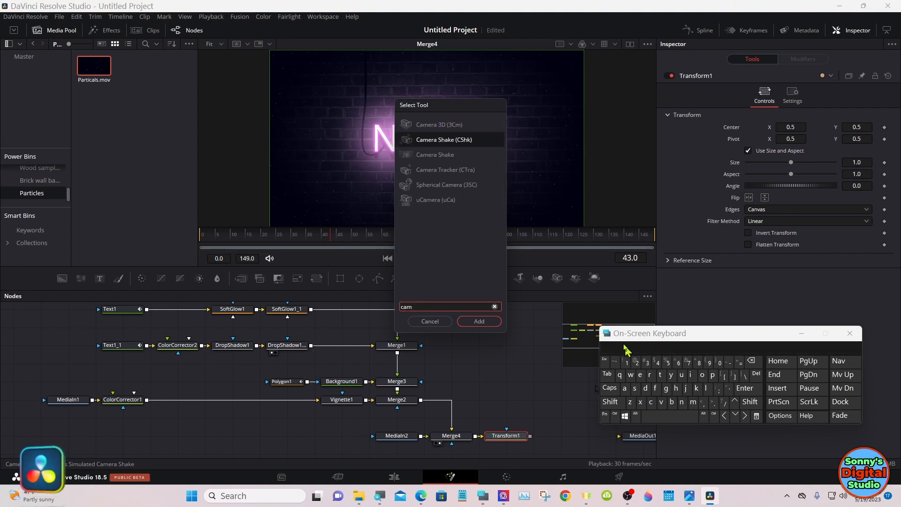
left_click(455, 140)
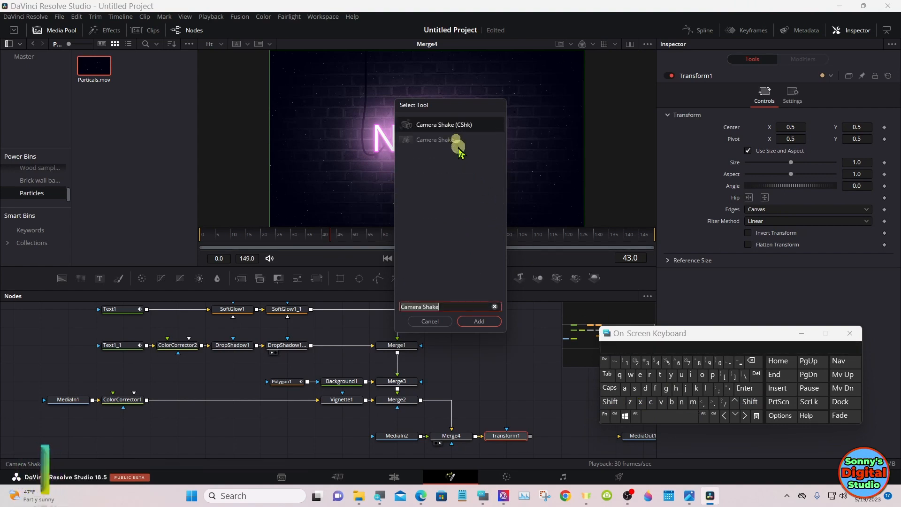
left_click(477, 322)
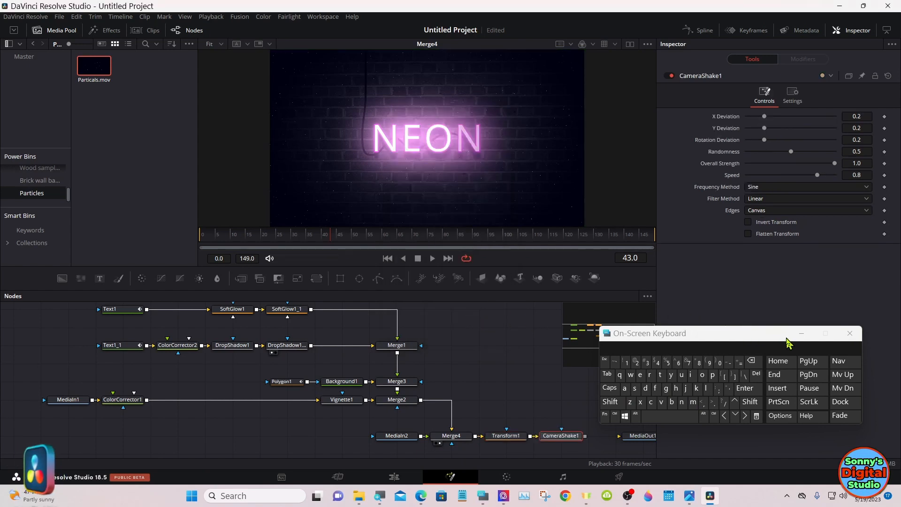
left_click(802, 335)
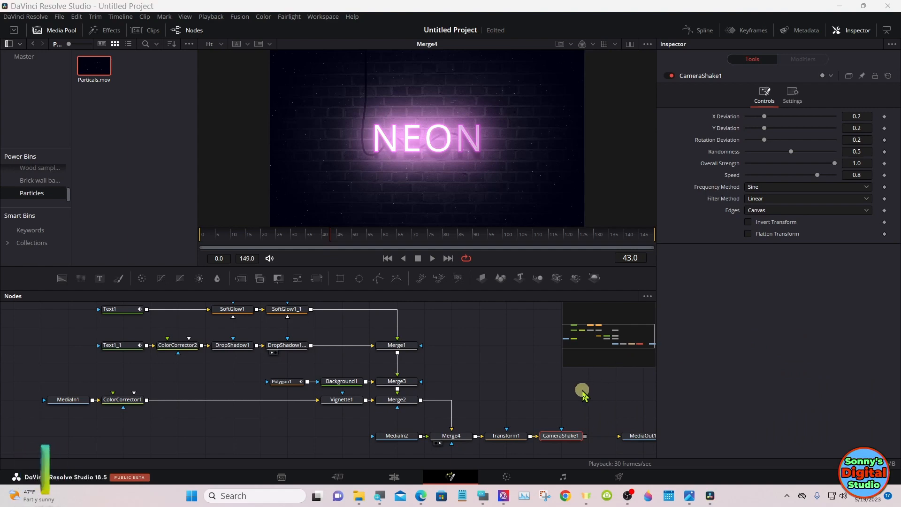
Step: Show CameraShake1 in the viewer and play the composition to check the shake at the frame edges
left_click_drag(563, 437, 497, 160)
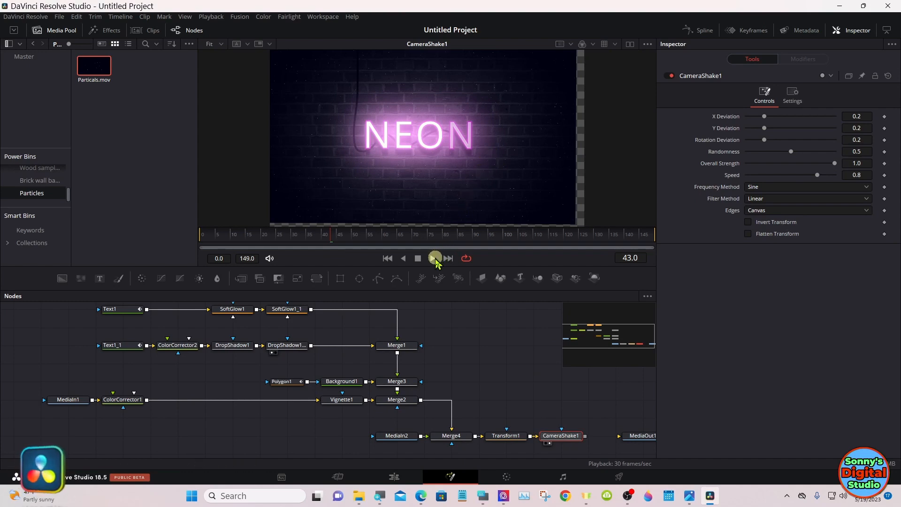
left_click(434, 258)
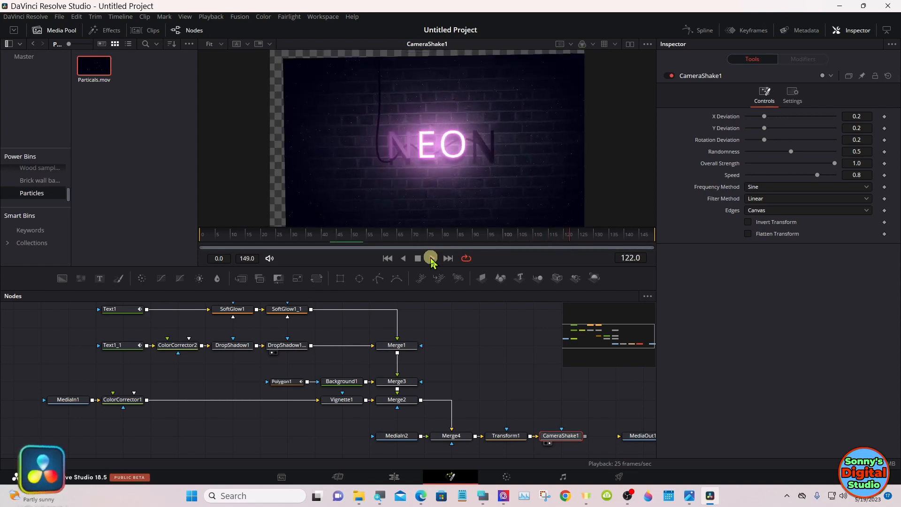
left_click(418, 258)
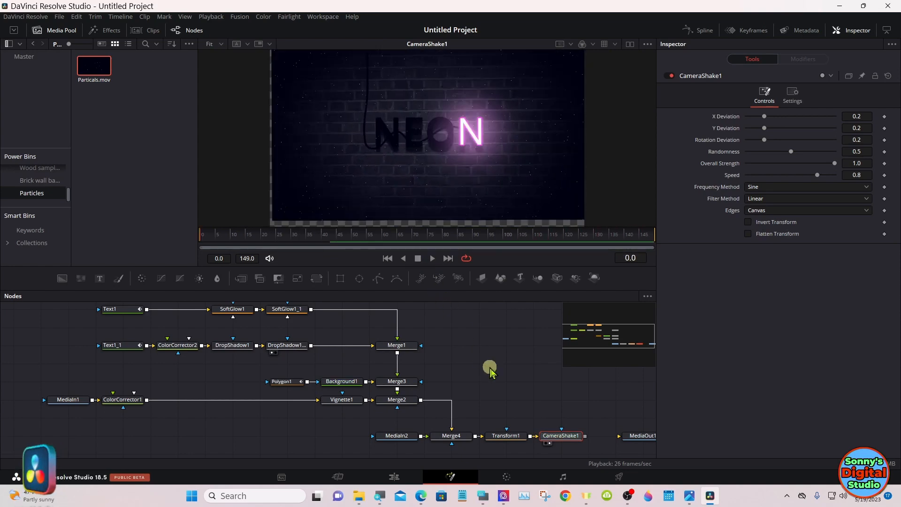
Step: Enlarge the image in Transform1 to size 1.13 to cover the empty edges from the shake, checking it in playback
left_click(515, 436)
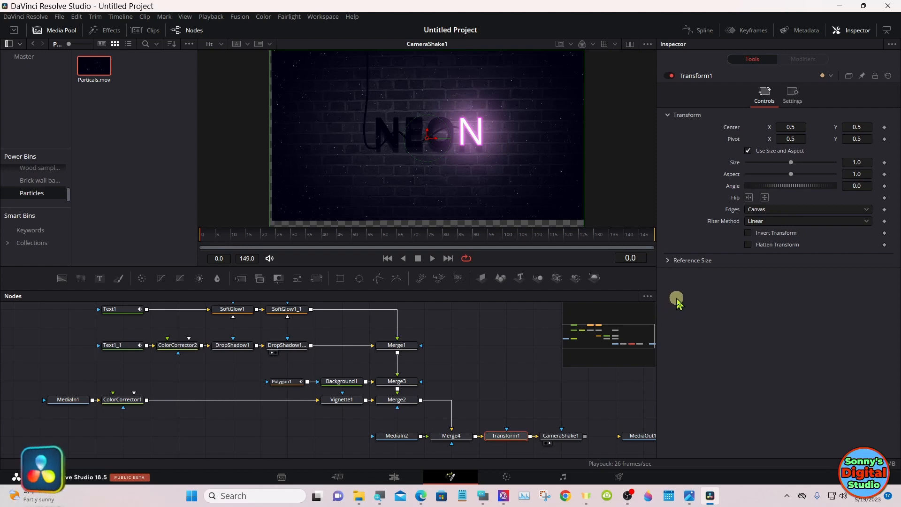
left_click(670, 261)
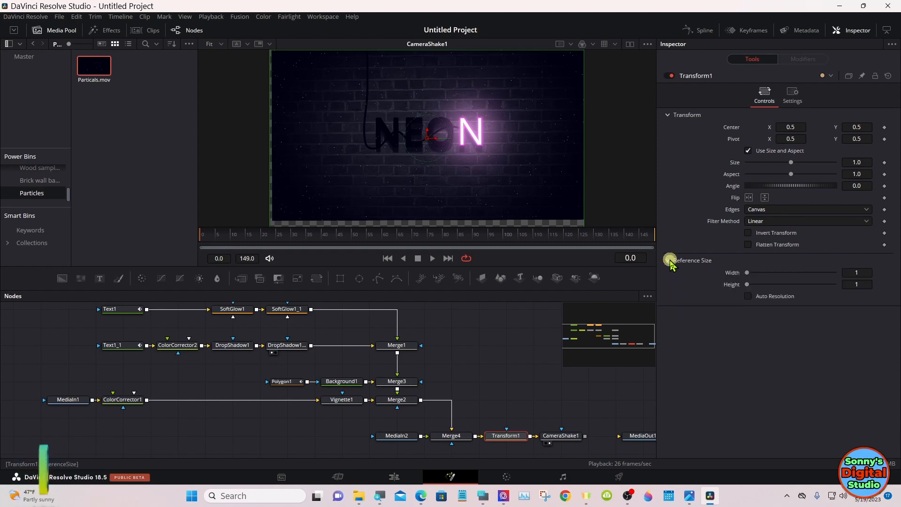
left_click(672, 262)
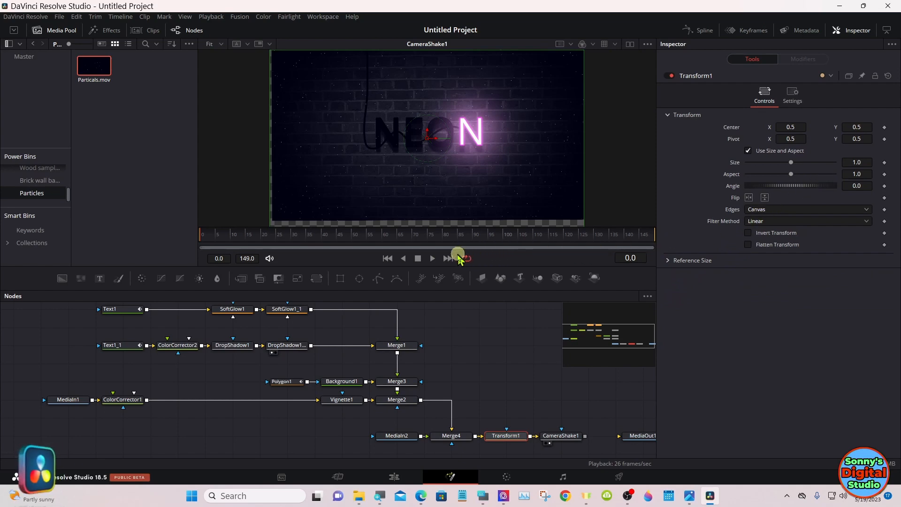
left_click_drag(447, 235, 442, 239)
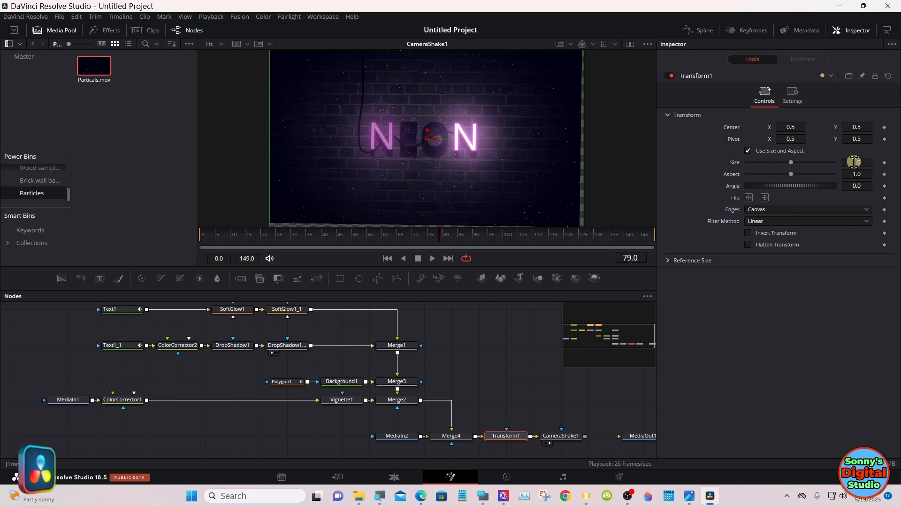
left_click_drag(853, 162, 866, 159)
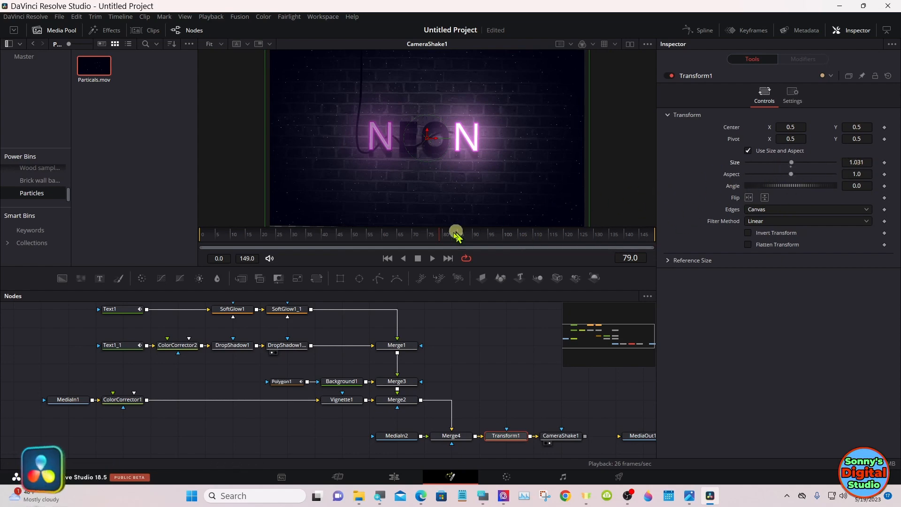
left_click(432, 259)
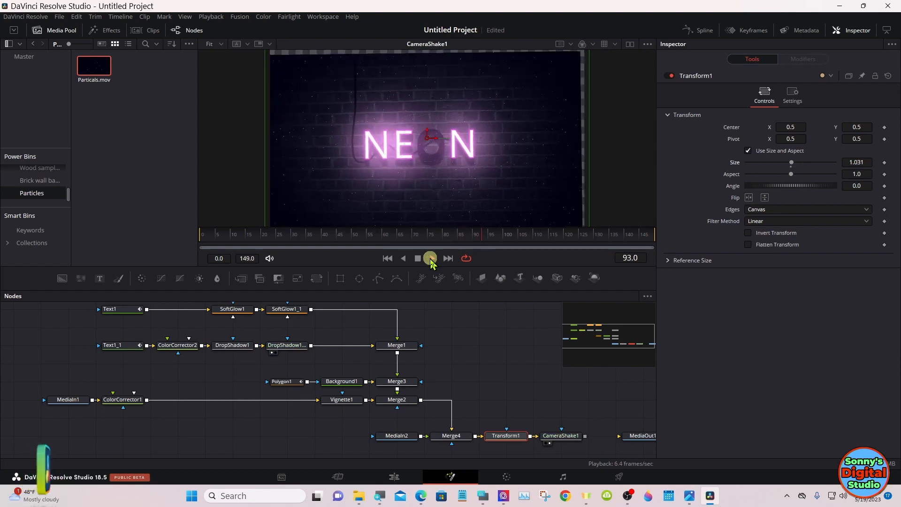
left_click(419, 258)
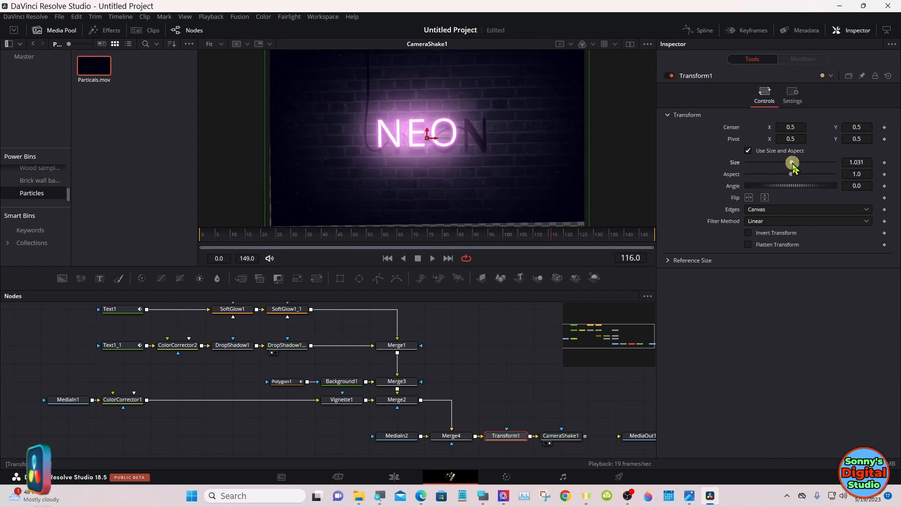
left_click_drag(791, 168, 793, 165)
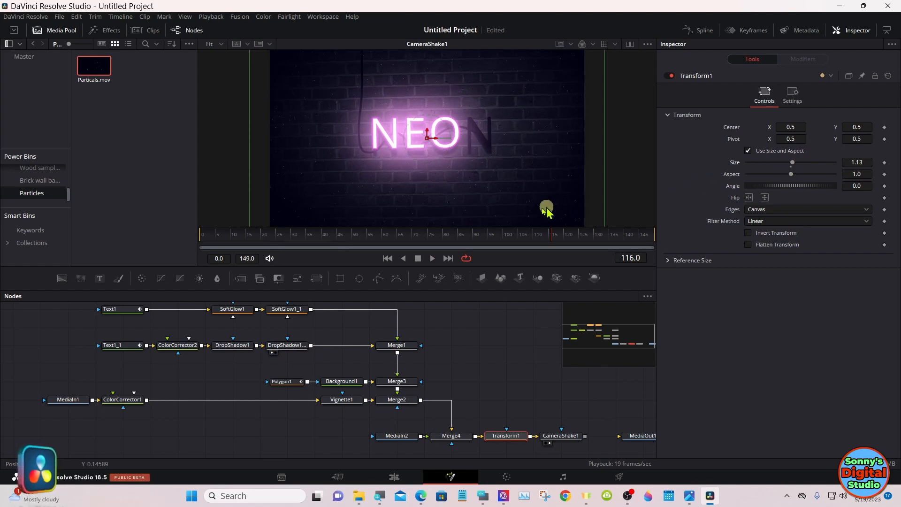
left_click(433, 259)
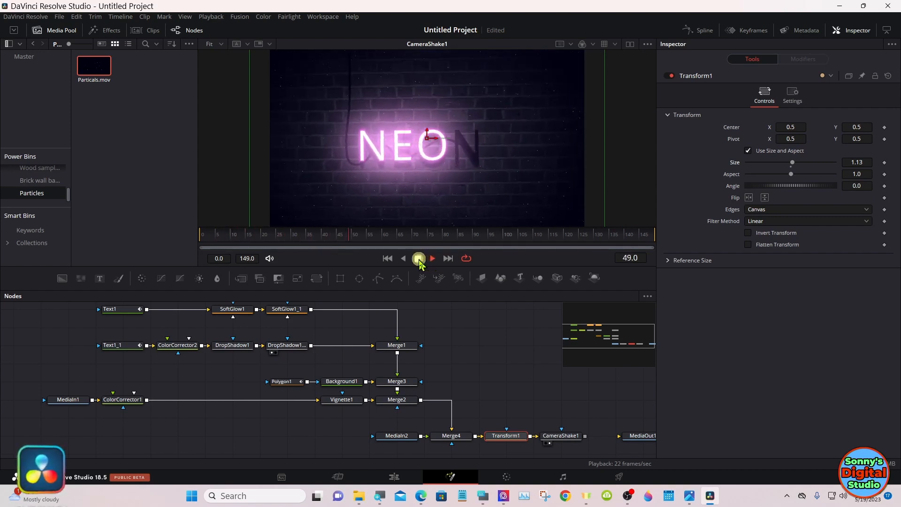
left_click(420, 260)
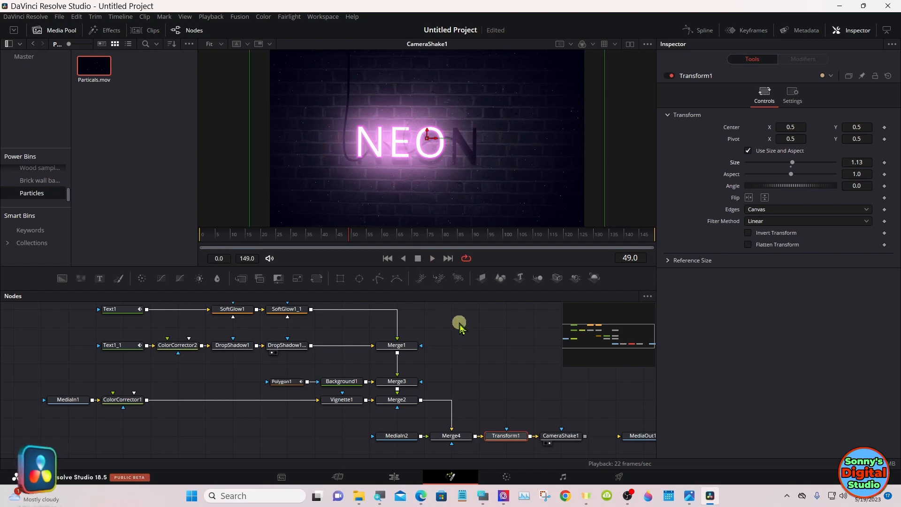
Step: Soften CameraShake1 during playback with speed 0.096, overall strength 0.064 and randomness 0.882
left_click(566, 437)
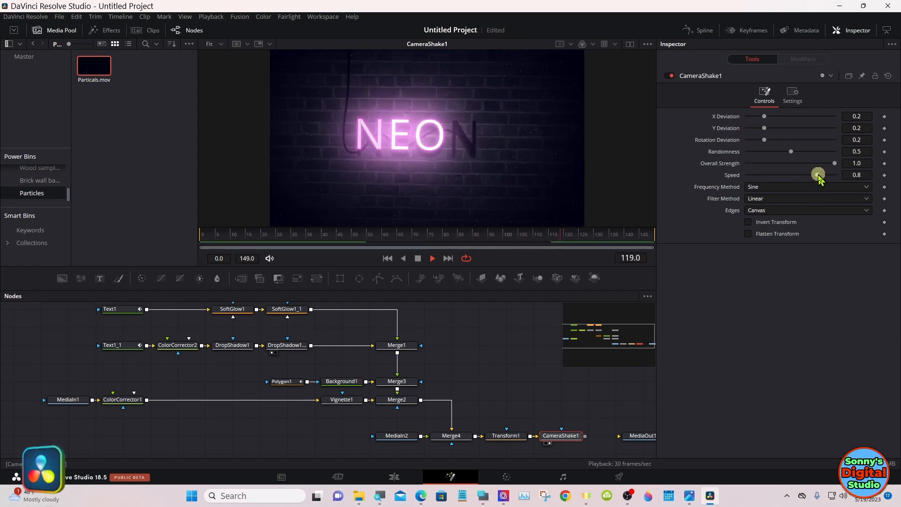
left_click_drag(818, 175, 805, 175)
left_click_drag(793, 175, 759, 175)
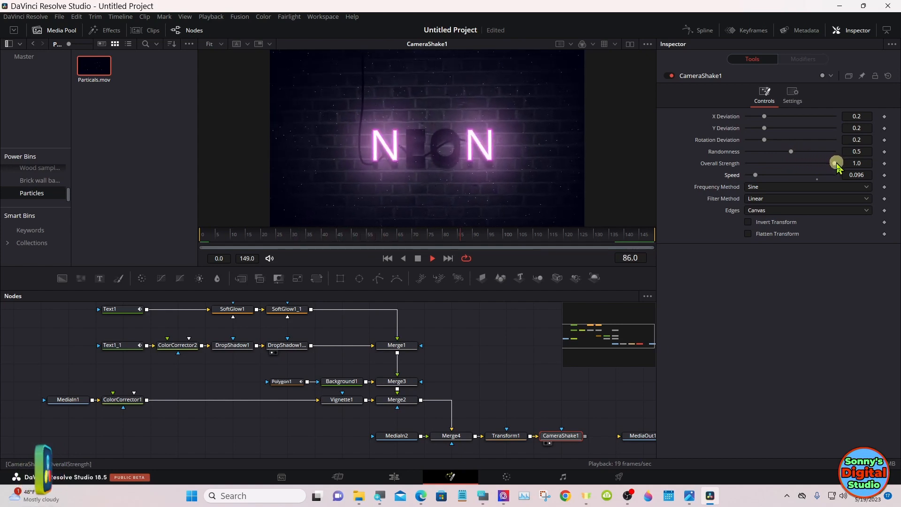
left_click_drag(837, 163, 754, 164)
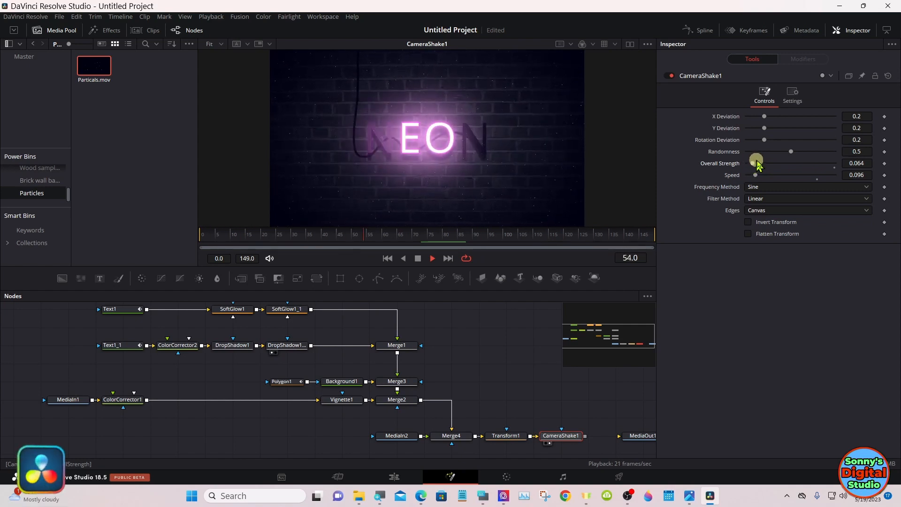
left_click_drag(788, 154, 826, 154)
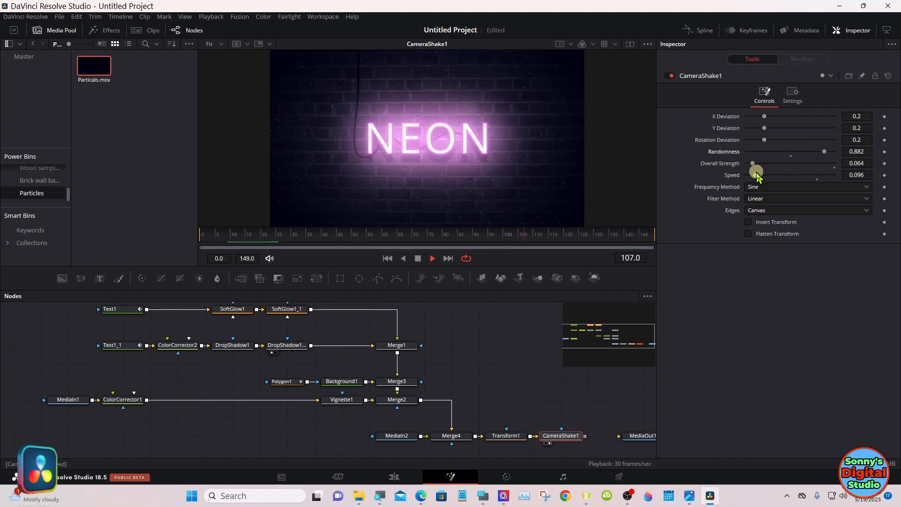
Step: Slow CameraShake1 further to speed 0.032 and stop playback
left_click_drag(756, 174, 750, 174)
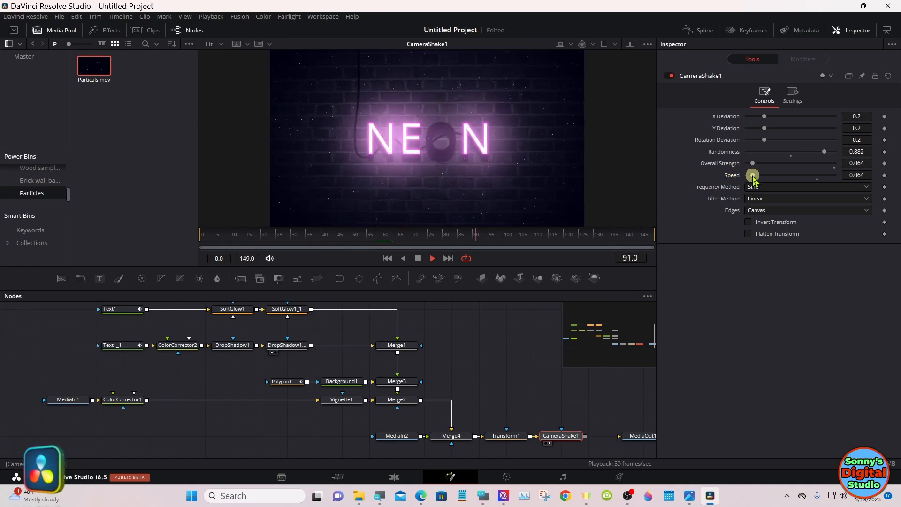
left_click_drag(753, 177, 752, 178)
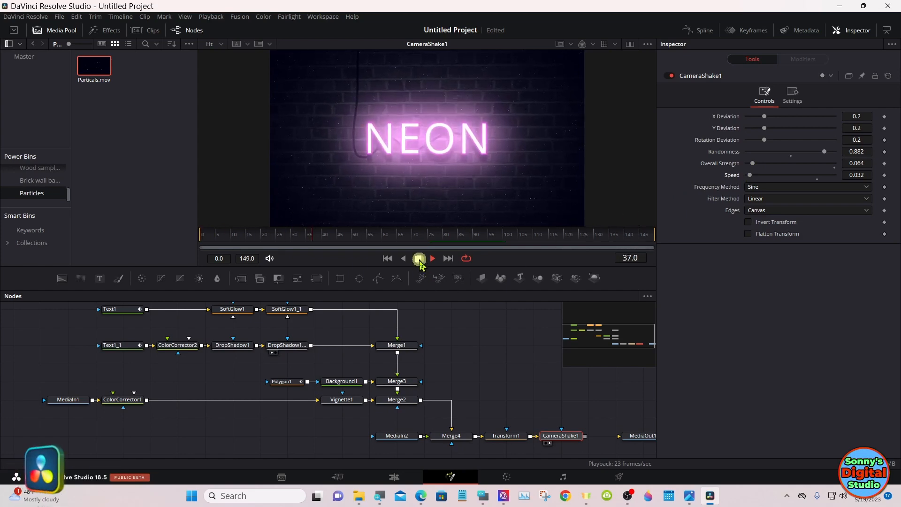
left_click(418, 259)
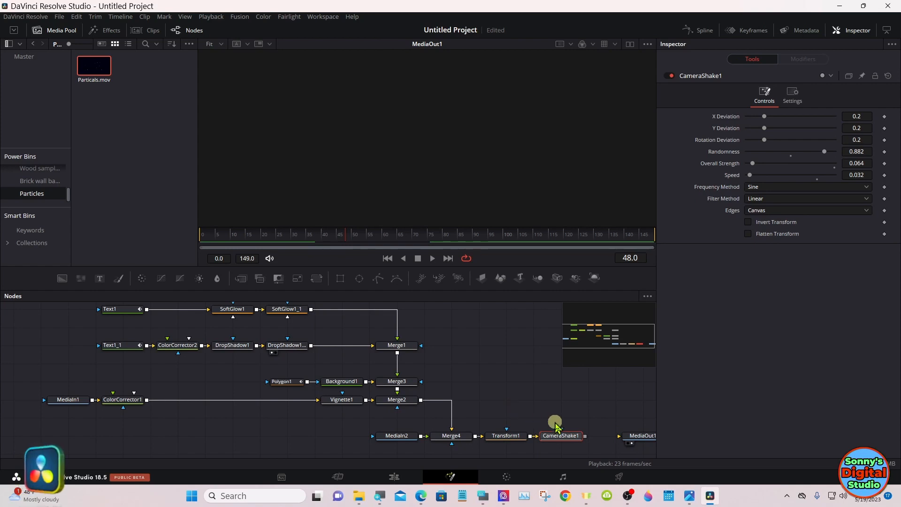
Step: Connect the output of CameraShake1 to MediaOut1 and return to the Edit page
left_click_drag(595, 440, 624, 436)
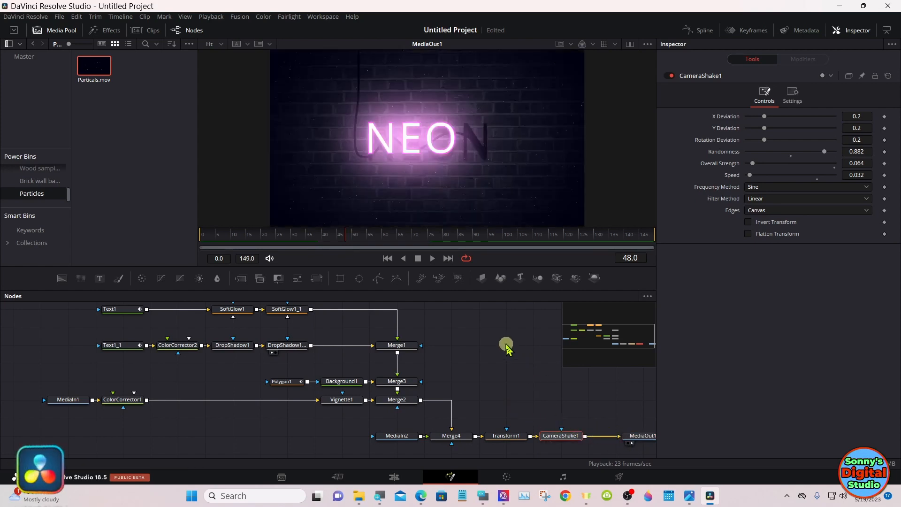
left_click(395, 477)
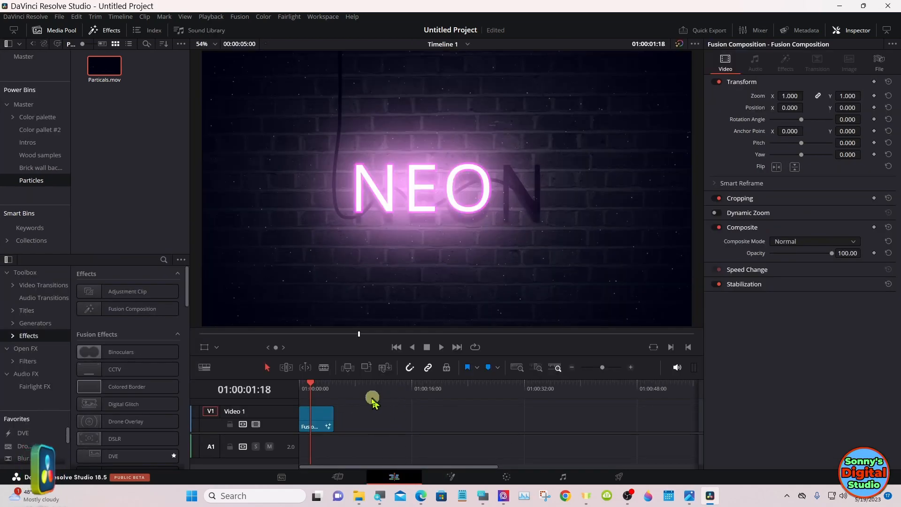
Step: Extend the end of the Fusion Composition clip on Video 1 to a duration of about 00:00:09:29
left_click(302, 391)
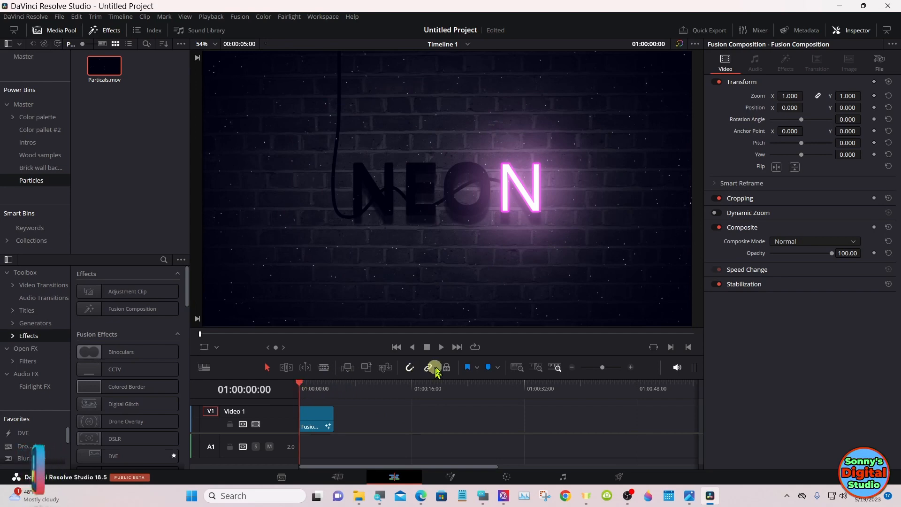
left_click(631, 368)
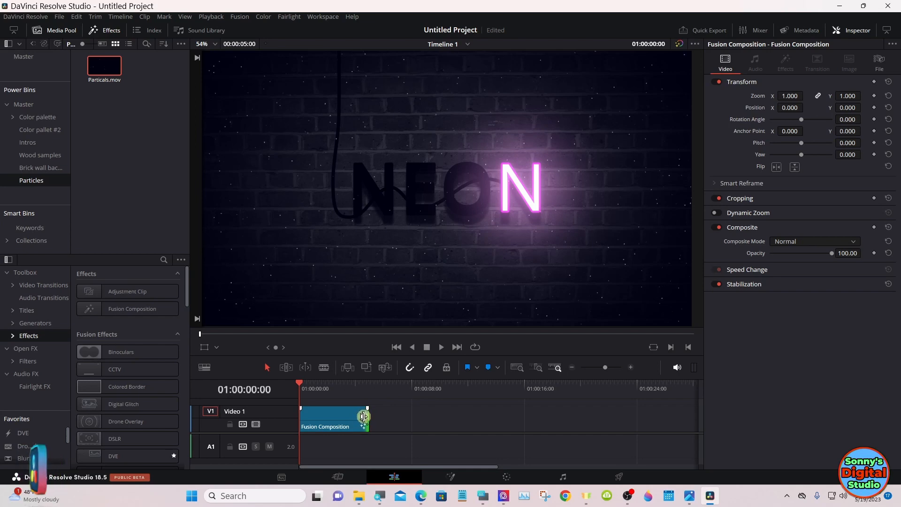
left_click_drag(363, 419, 439, 418)
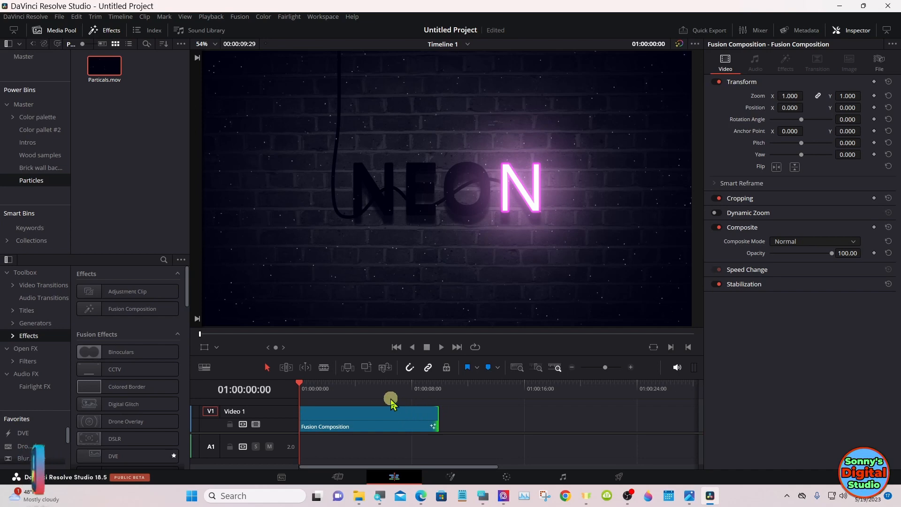
Step: Play the extended clip through and move the playhead to 01:00:04:29
left_click(442, 347)
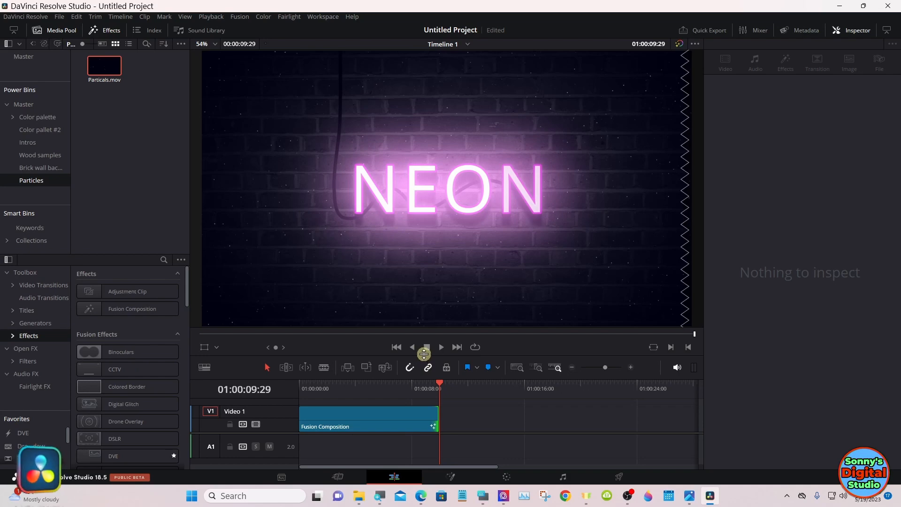
left_click(370, 386)
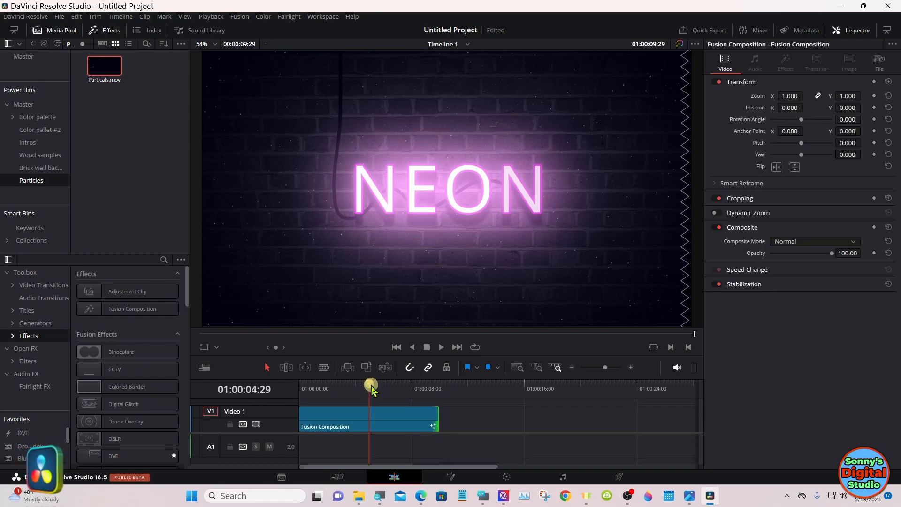
Step: Return to the Fusion page, go to frame 229 and lower the gain of SoftGlow1_1 to about 1.98
left_click(453, 477)
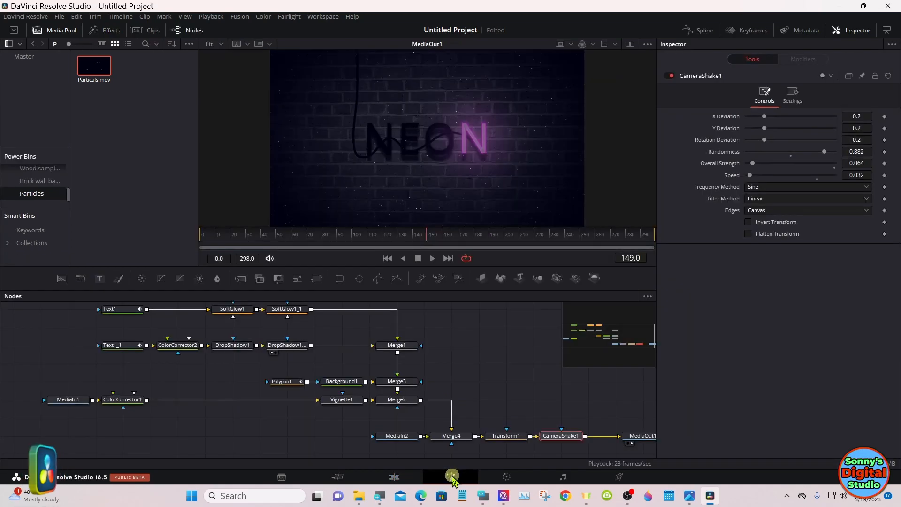
left_click(290, 309)
scroll(296, 312, "up", 1)
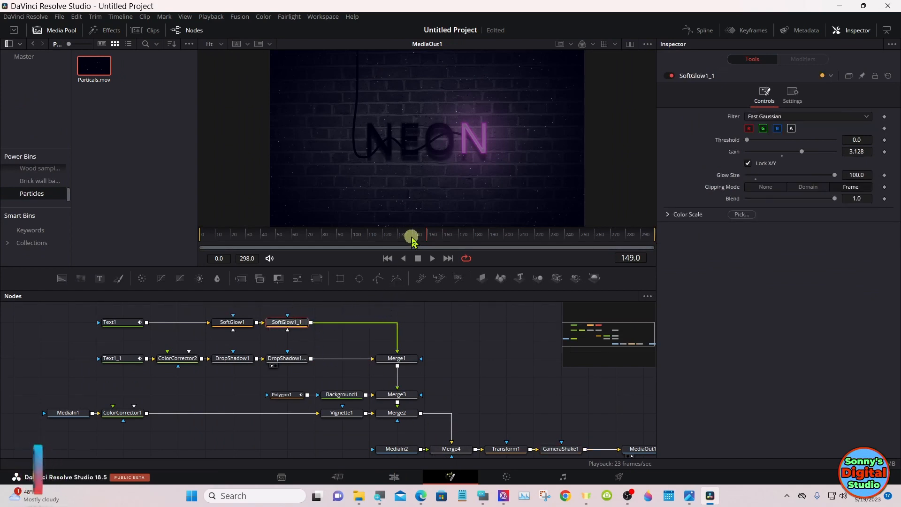
left_click_drag(428, 237, 551, 238)
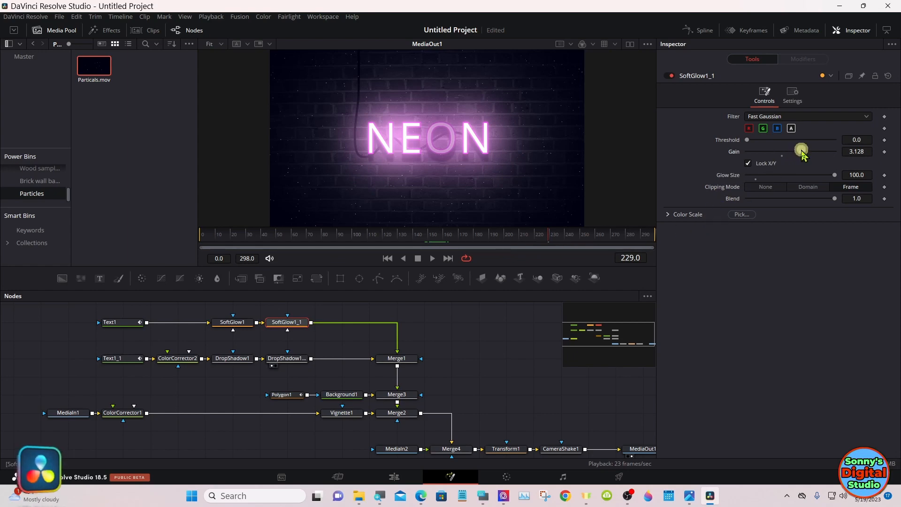
left_click_drag(802, 151, 790, 151)
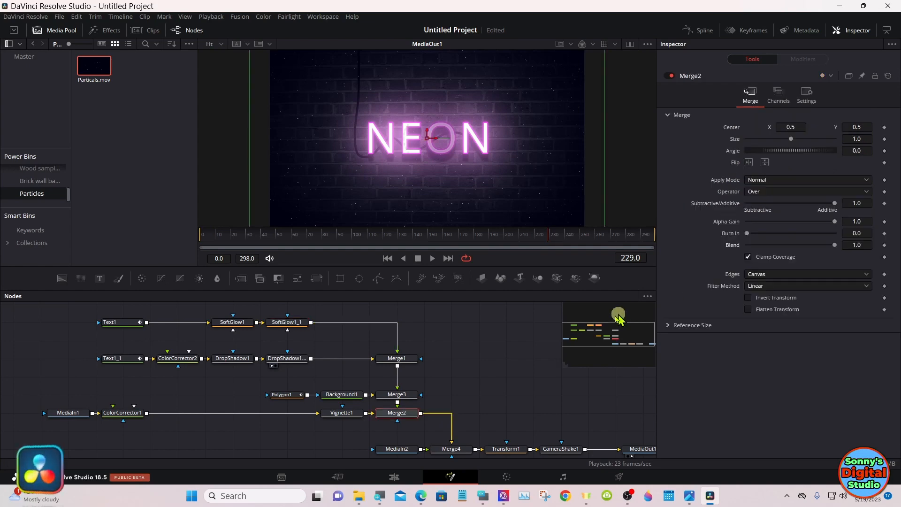
Step: Reduce the blend of Merge4 to 0.588 so the particles look fainter
left_click(452, 449)
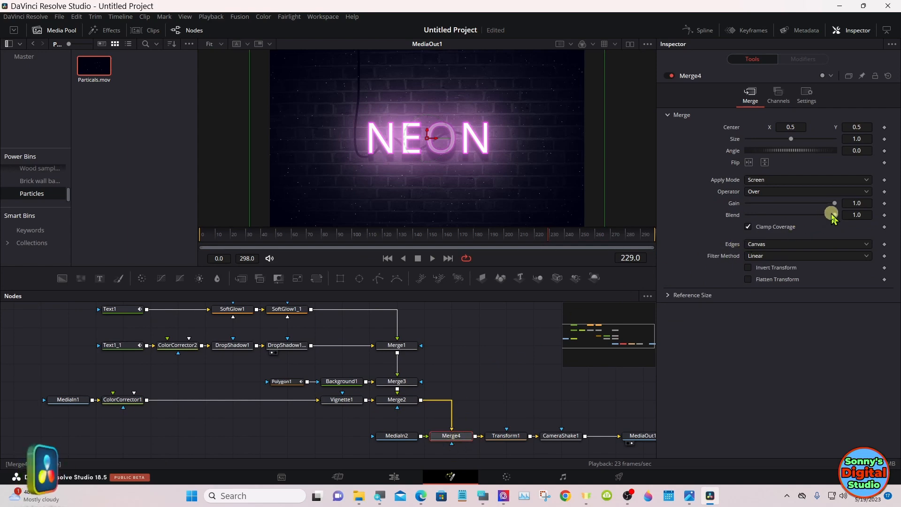
left_click_drag(836, 217, 793, 216)
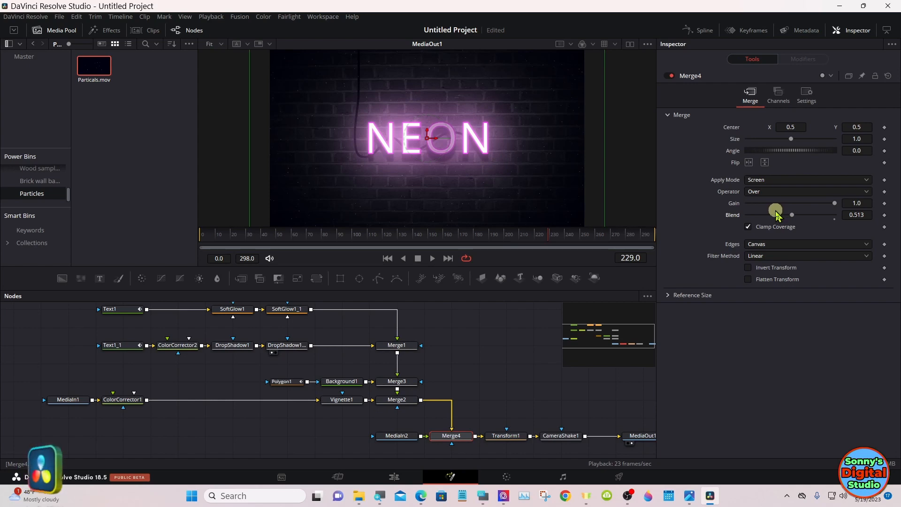
left_click_drag(774, 213, 799, 219)
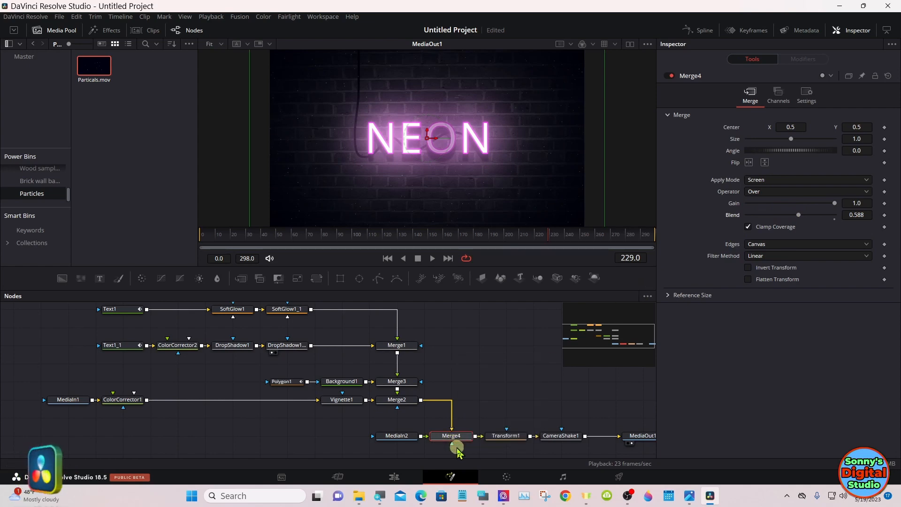
Step: Rename the Merge4 node to Particles using the on-screen keyboard
left_click(484, 494)
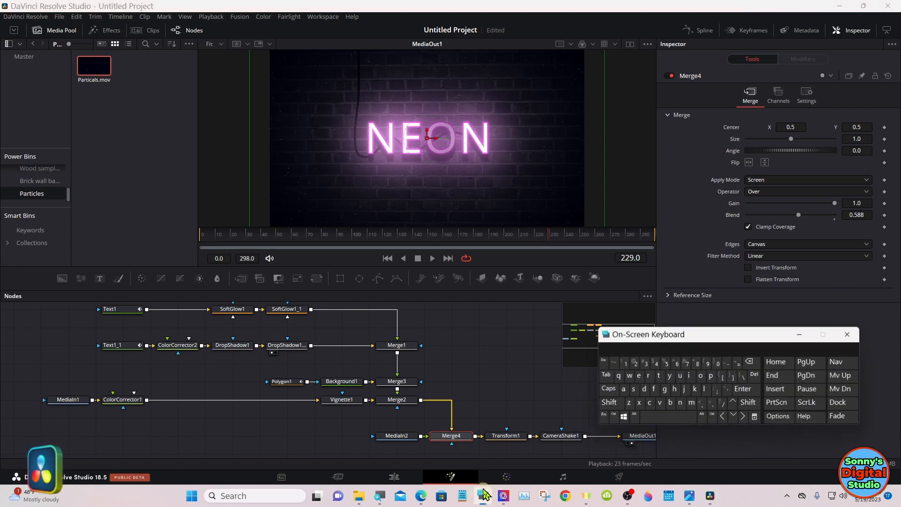
right_click(449, 436)
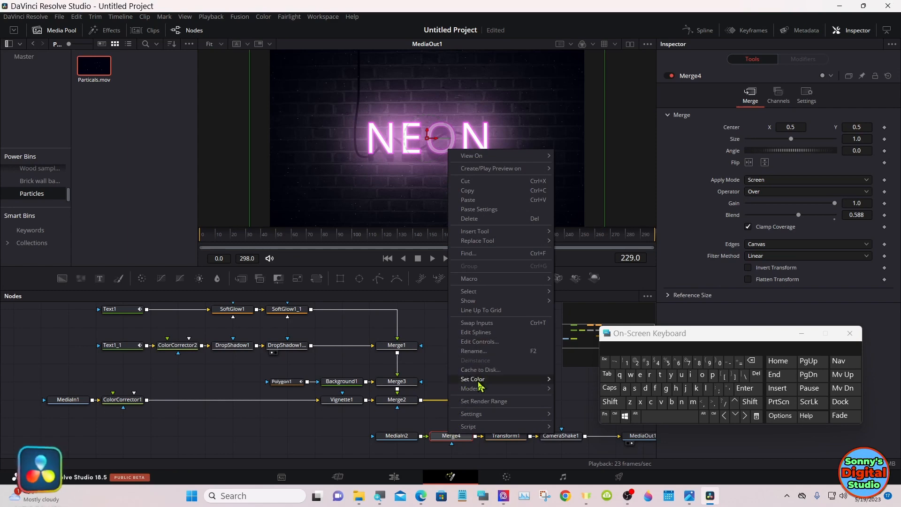
mouse_move(481, 392)
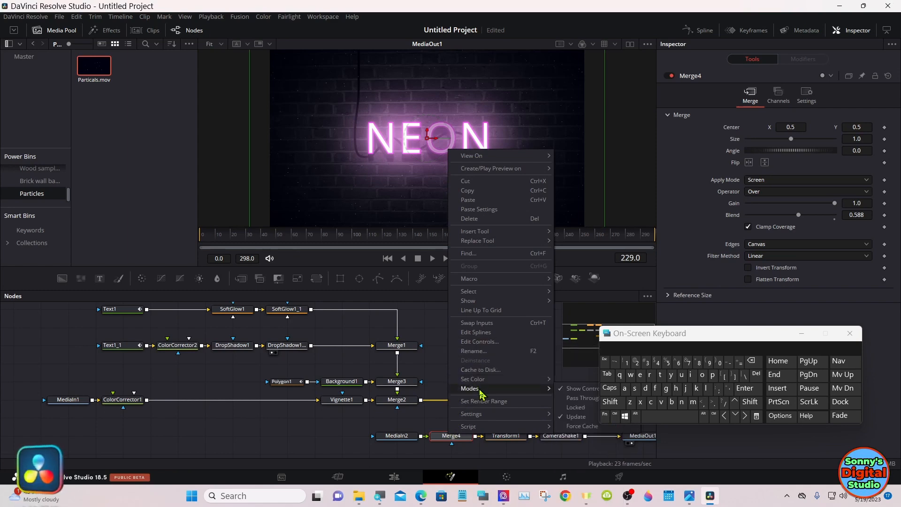
left_click(482, 352)
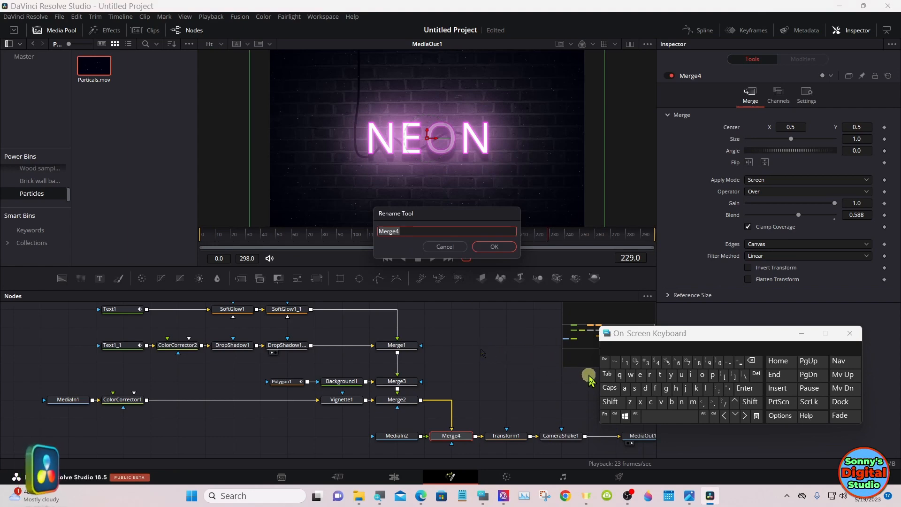
key("BackSpace")
type("Part")
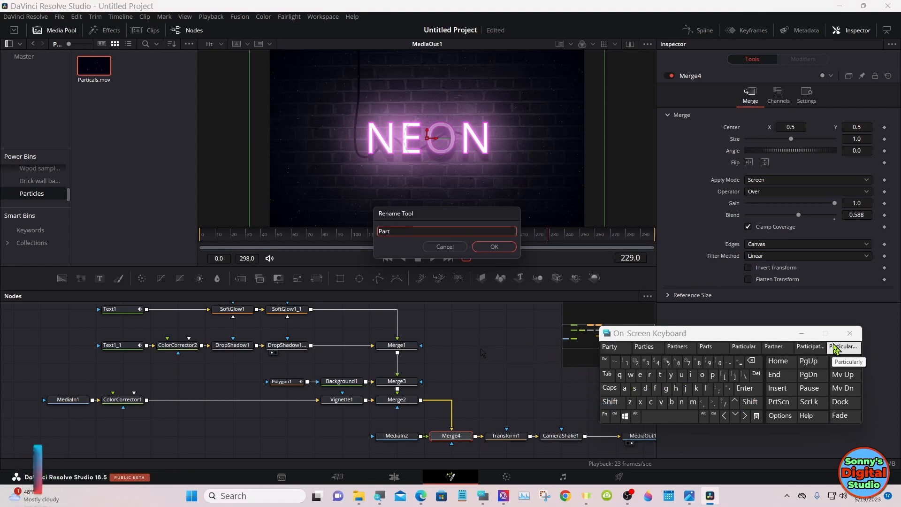
type("ic")
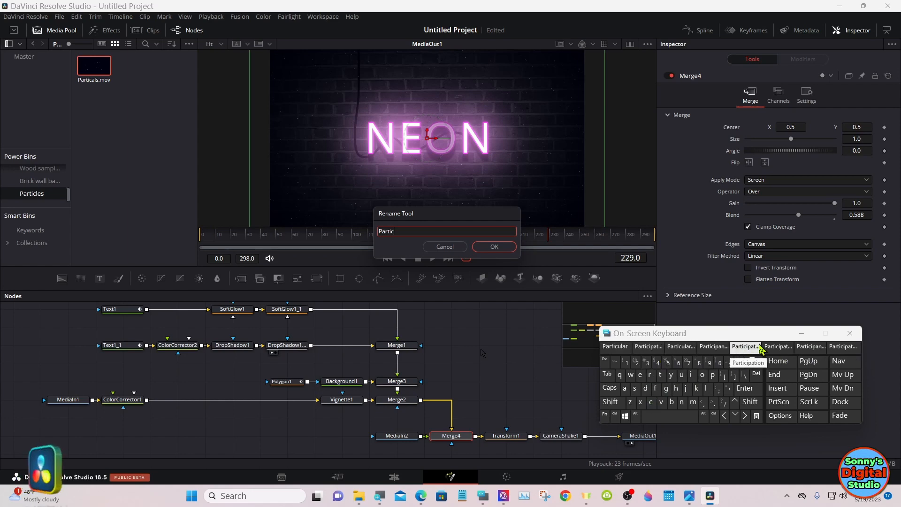
left_click(708, 388)
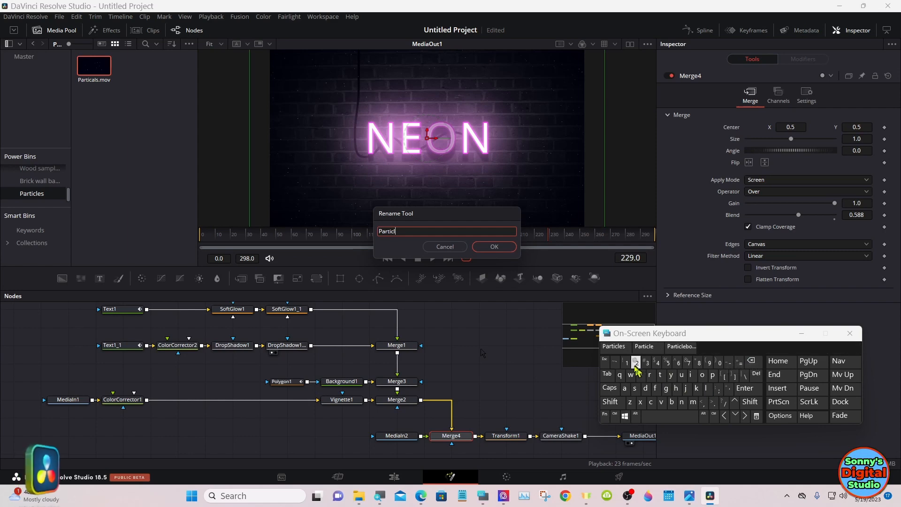
left_click(610, 346)
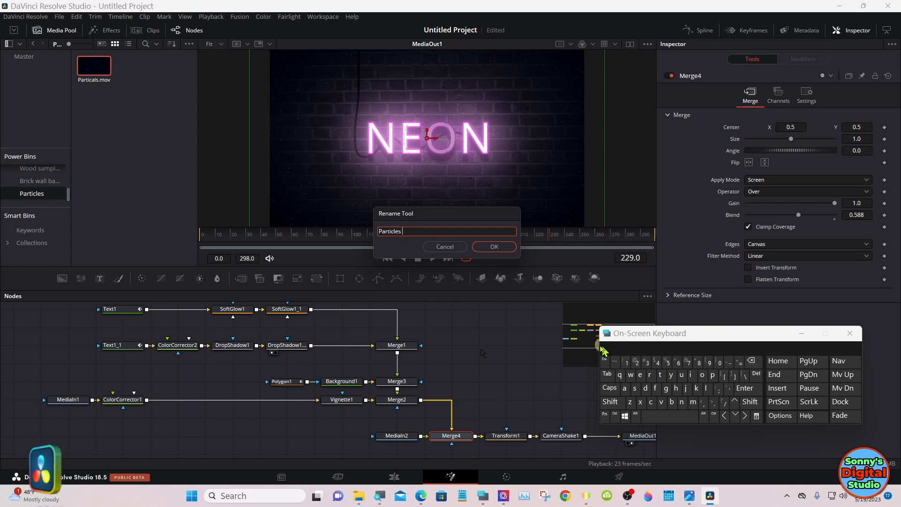
left_click(506, 253)
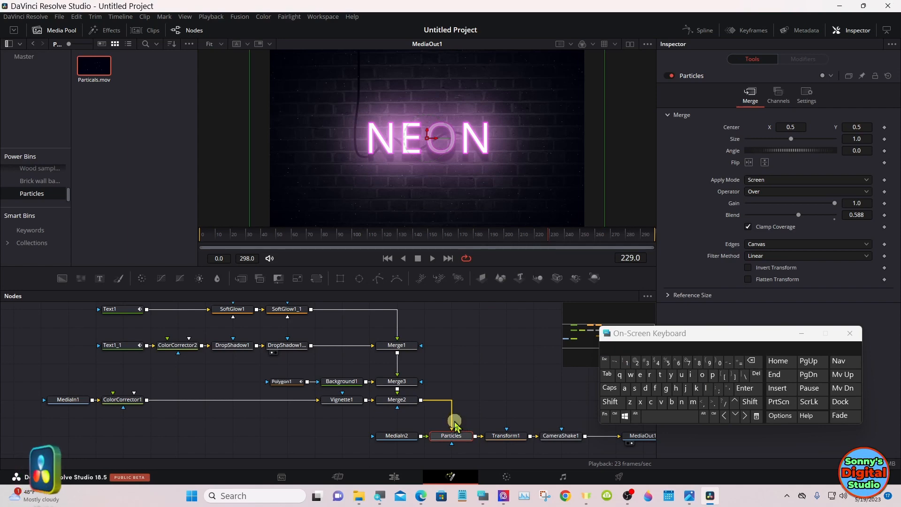
left_click_drag(454, 425, 452, 428)
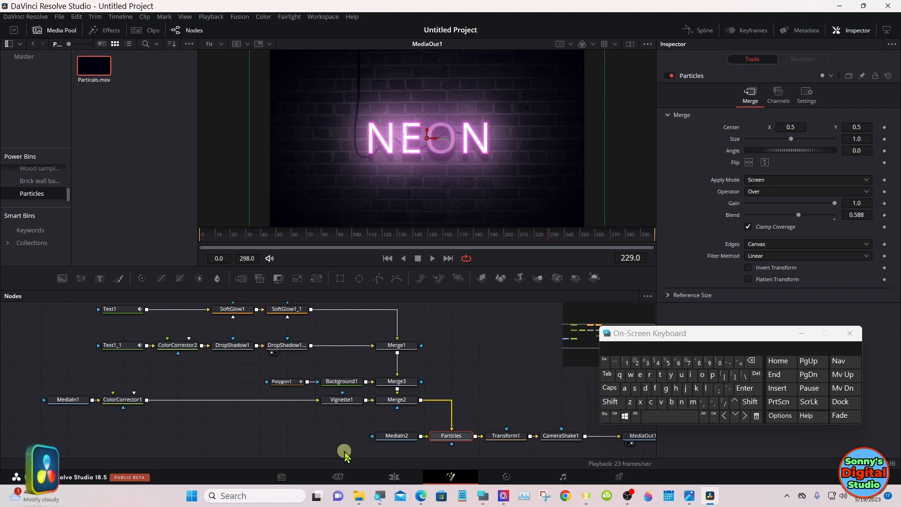
Step: View the result on the Edit page at 01:00:01:01 and select the Fusion Composition clip
left_click(395, 477)
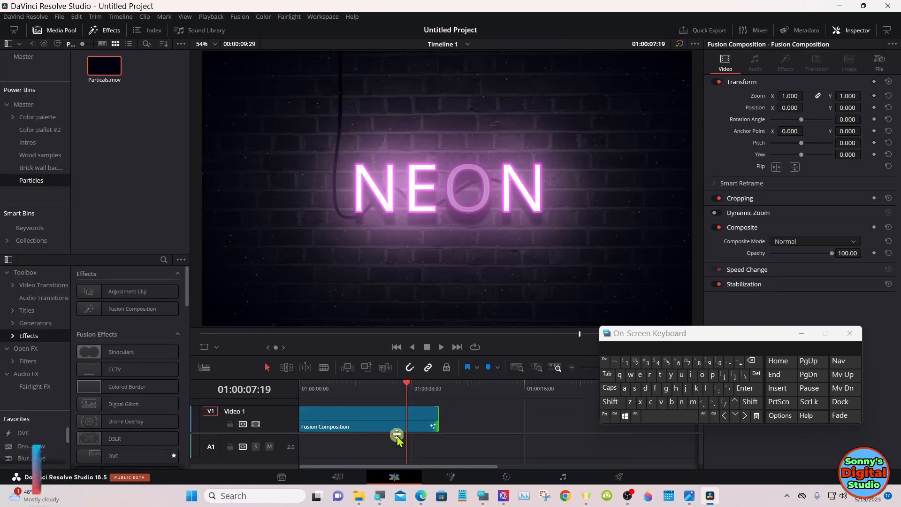
left_click_drag(330, 392, 314, 387)
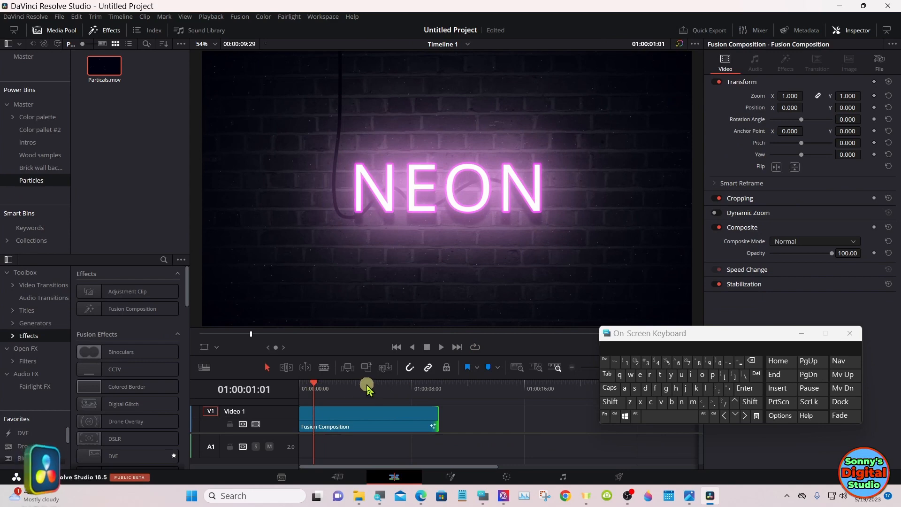
left_click(391, 413)
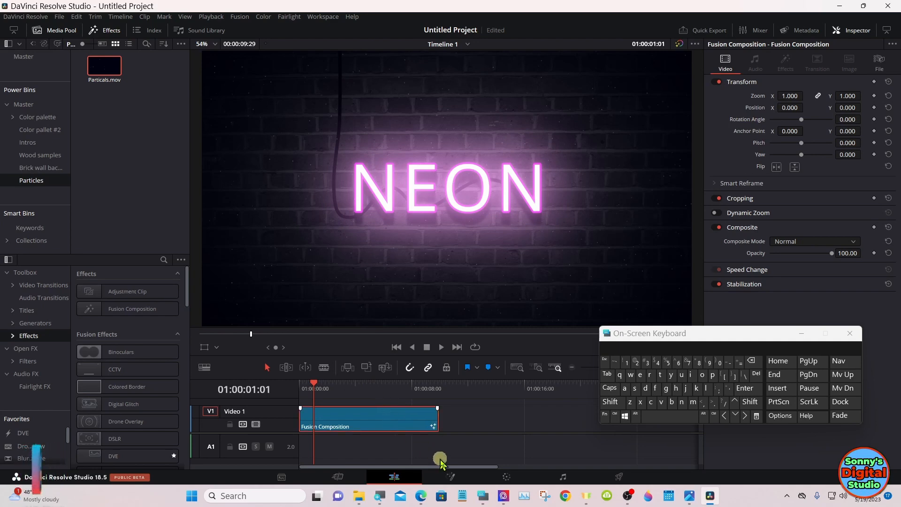
Step: Reopen the composition on the Fusion page with the on-screen keyboard hidden and inspect the settings of SoftGlow1_1
left_click(457, 477)
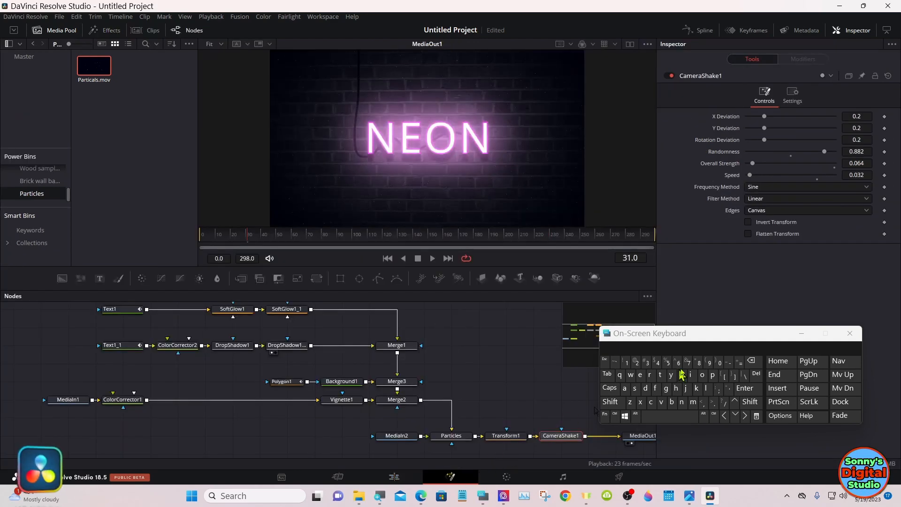
left_click(801, 333)
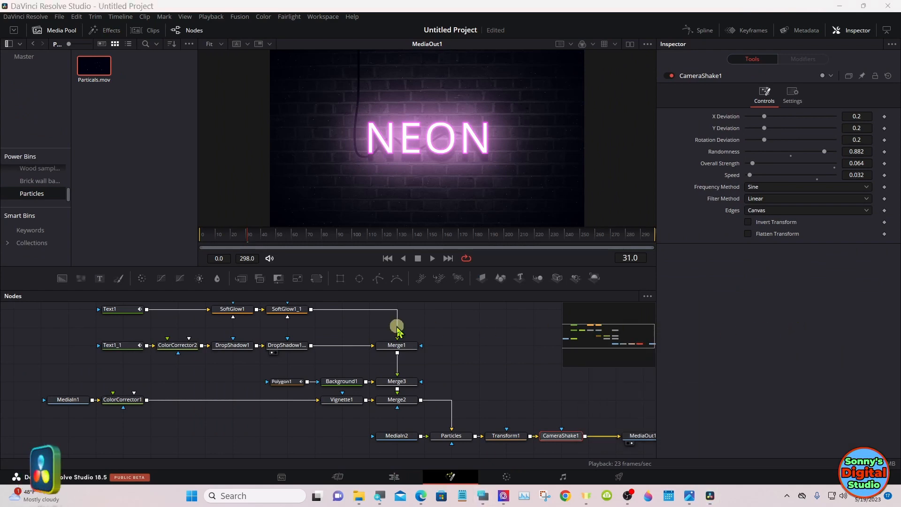
left_click(288, 311)
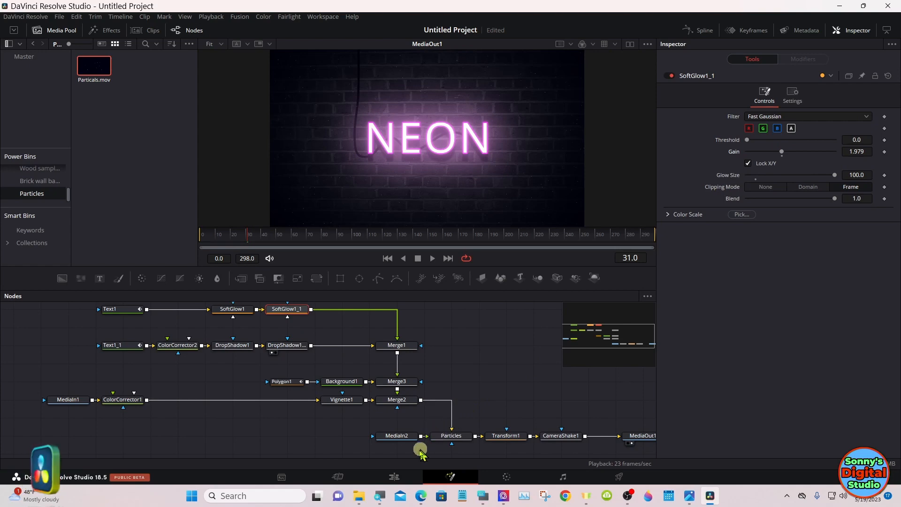
Step: Play the clip from 01:00:00:00 on the Edit page to review the flicker, and stop playback near 01:00:08:16
left_click(395, 478)
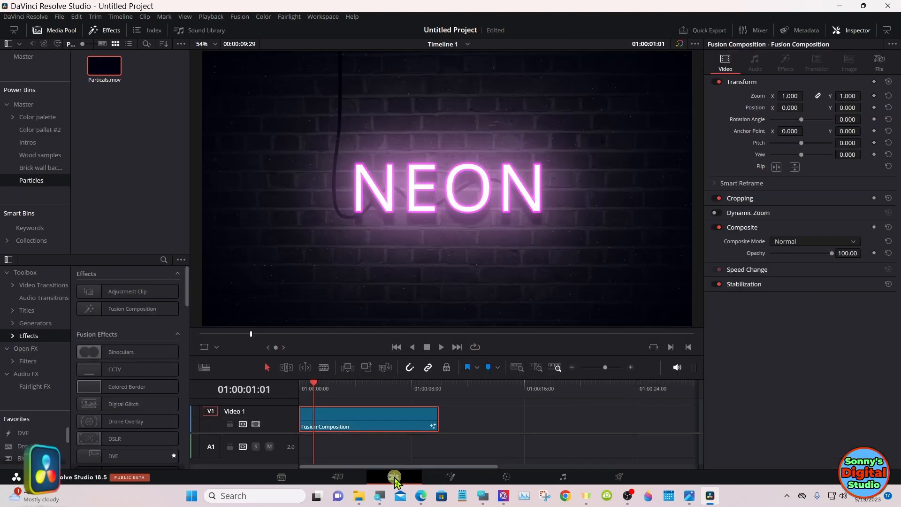
left_click_drag(315, 384, 302, 383)
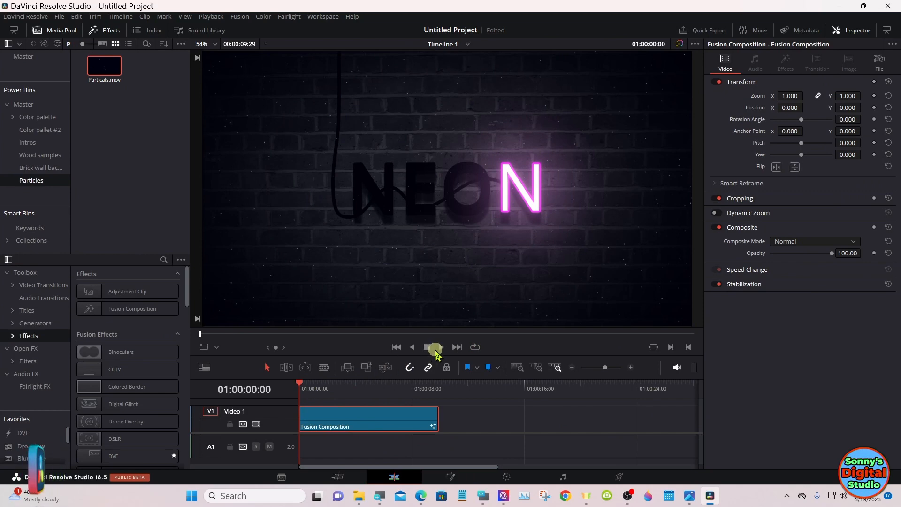
left_click(439, 347)
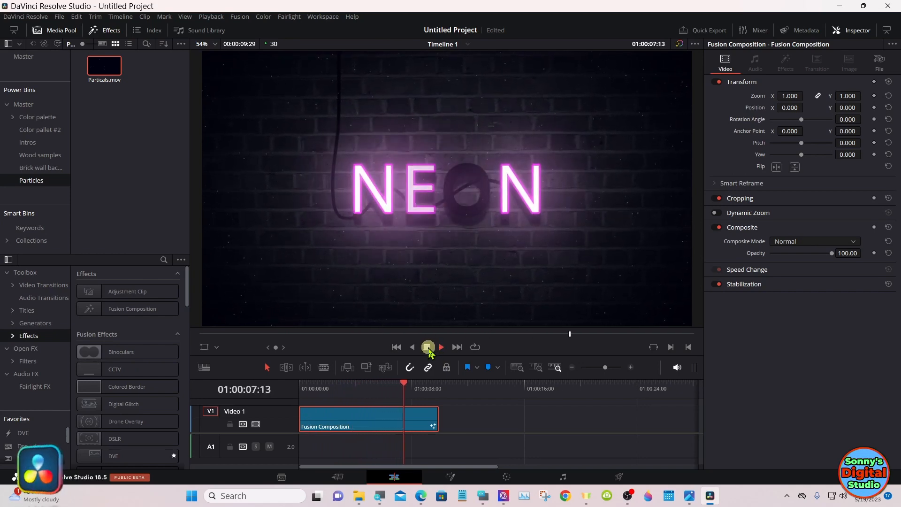
left_click(427, 348)
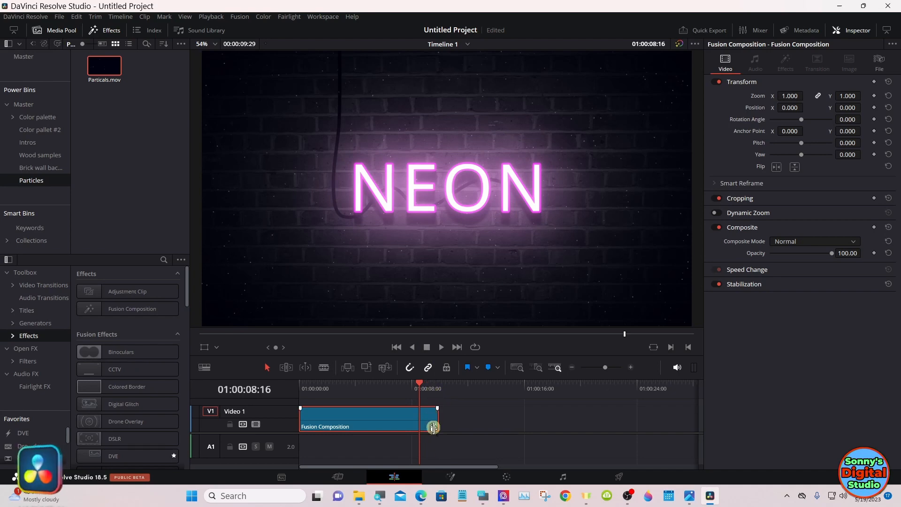
Step: Spread out the source nodes in Fusion: MediaIn1 farther left, ColorCorrector1 beneath DropShadow1, and MediaIn2 beneath the MediaIn1 row's start
left_click(451, 477)
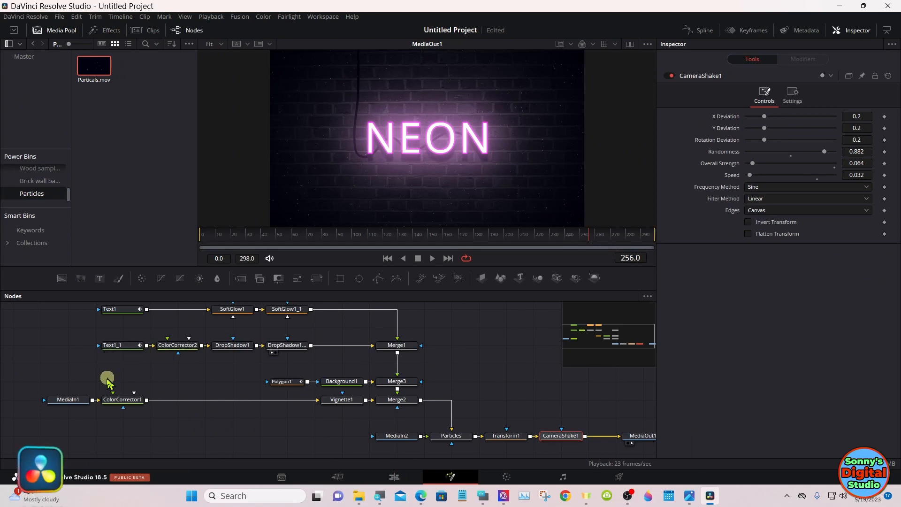
left_click_drag(75, 406, 57, 406)
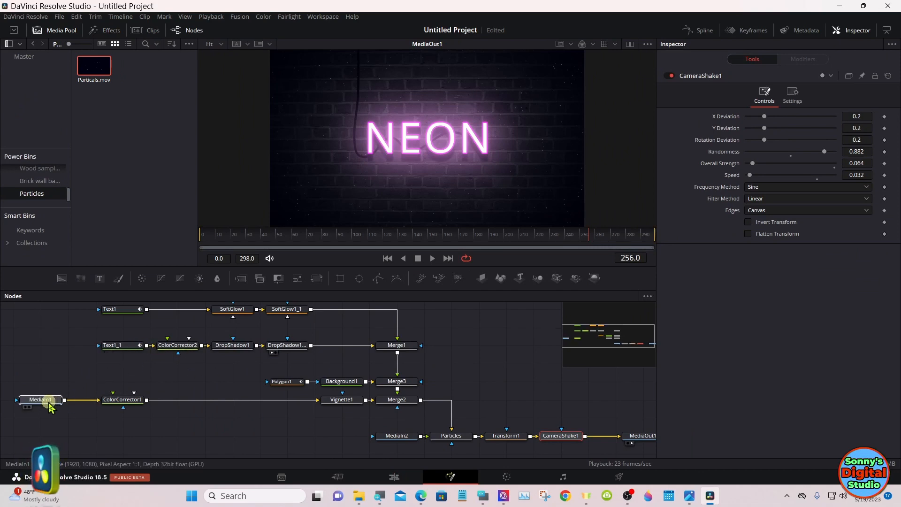
left_click_drag(120, 407, 230, 408)
left_click_drag(382, 436, 71, 439)
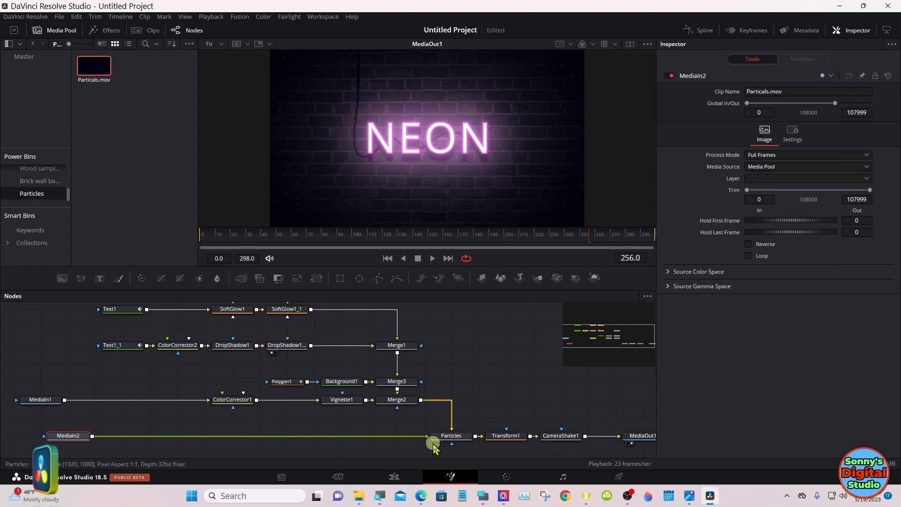
Step: Align the Particles node directly below Merge2 and move Transform1 and CameraShake1 closer to it
left_click_drag(448, 444, 405, 436)
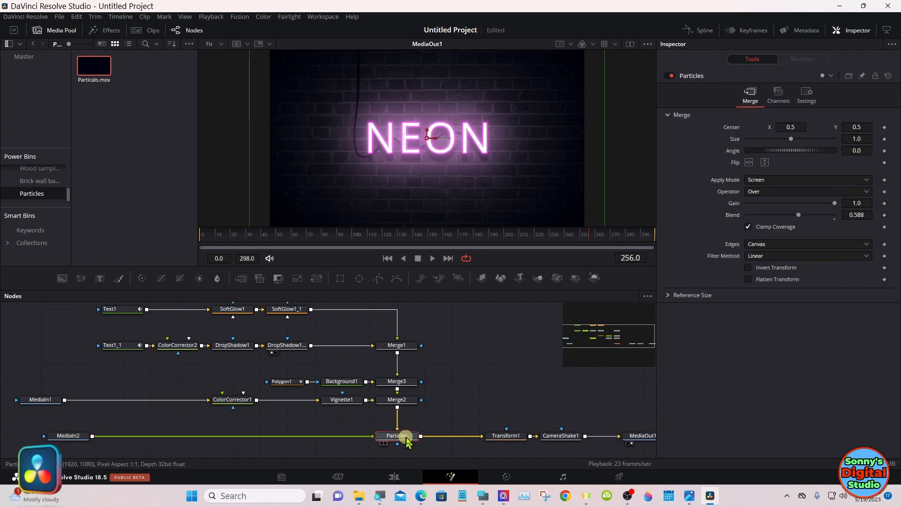
left_click_drag(494, 435, 461, 437)
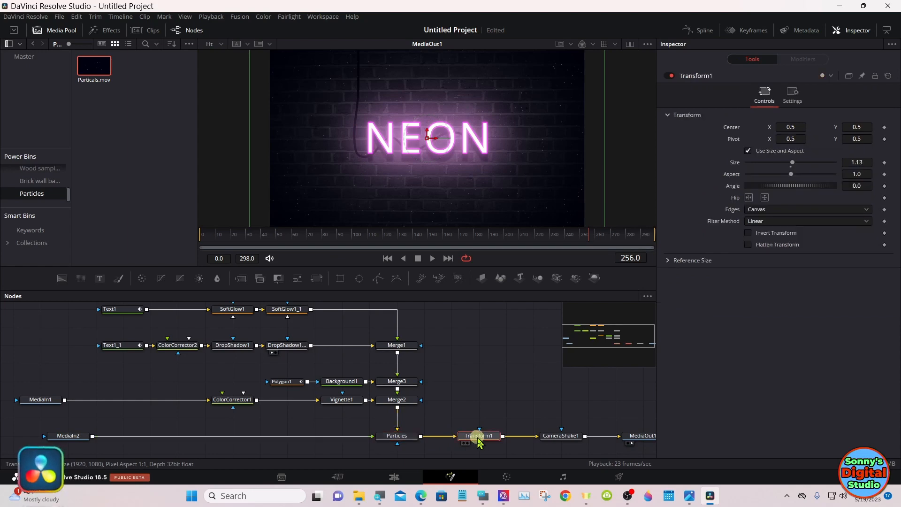
left_click_drag(554, 441, 474, 444)
left_click(467, 436)
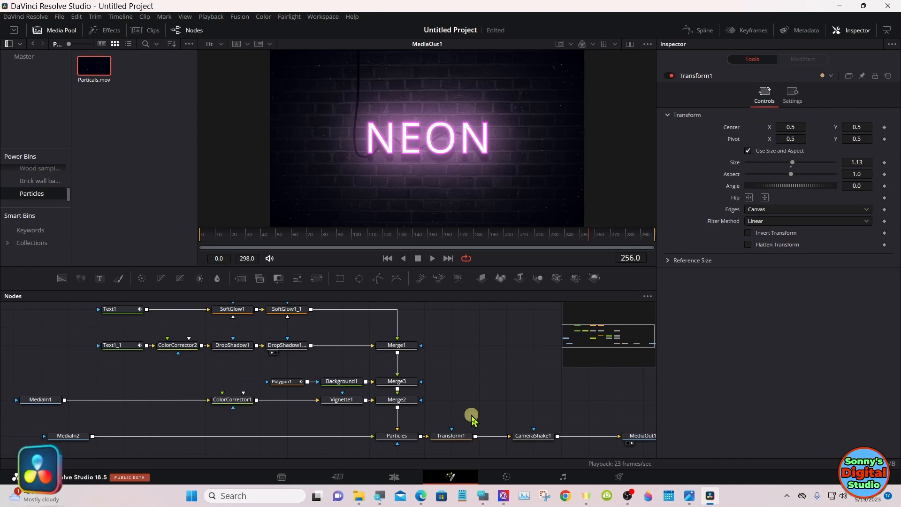
Step: Bring up the on-screen keyboard and insert pipe routers on the MediaIn1–ColorCorrector1 and MediaIn2–Particles connections
left_click(482, 496)
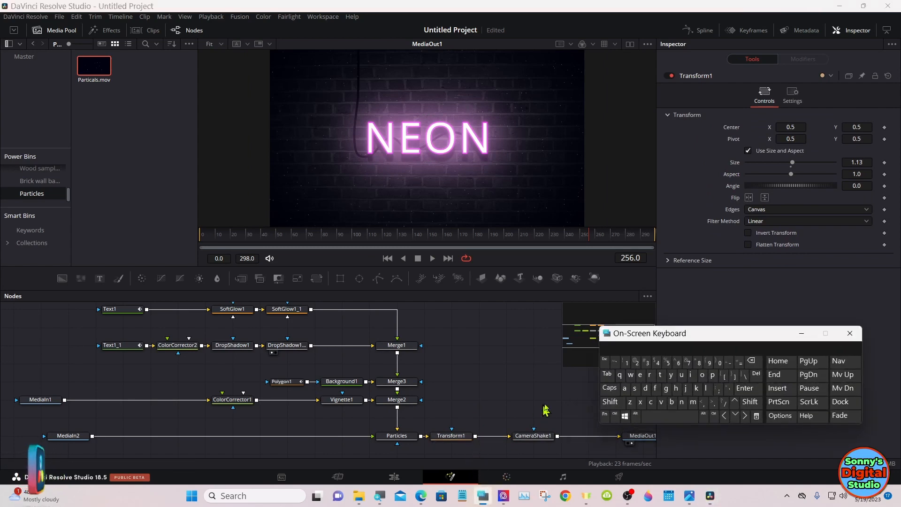
left_click_drag(624, 334, 588, 304)
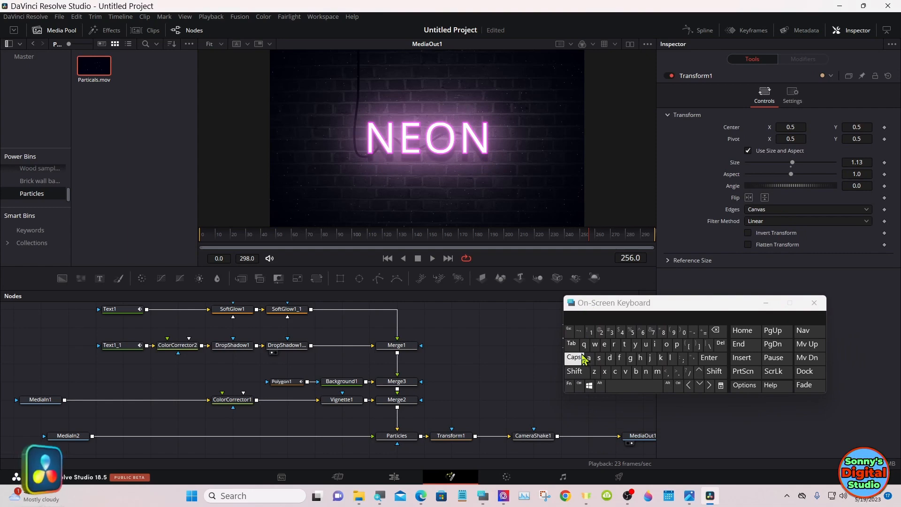
left_click(601, 385)
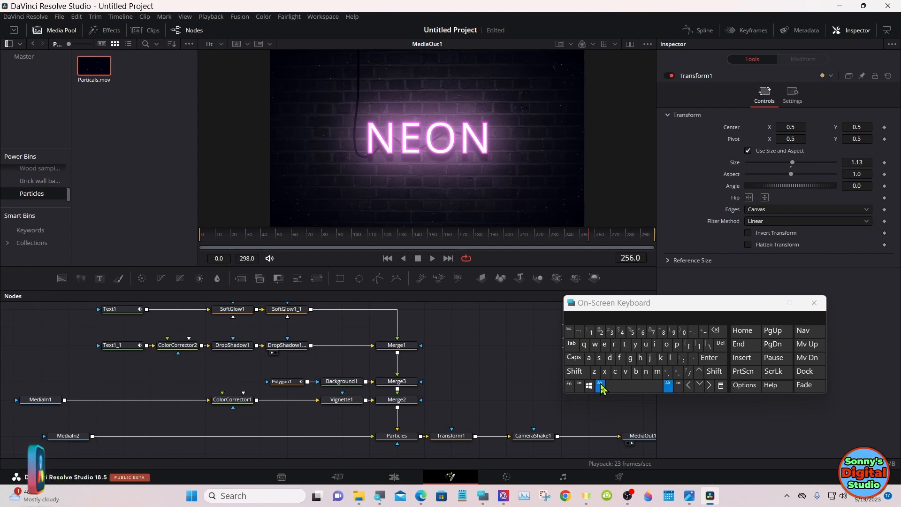
left_click(128, 400, "alt")
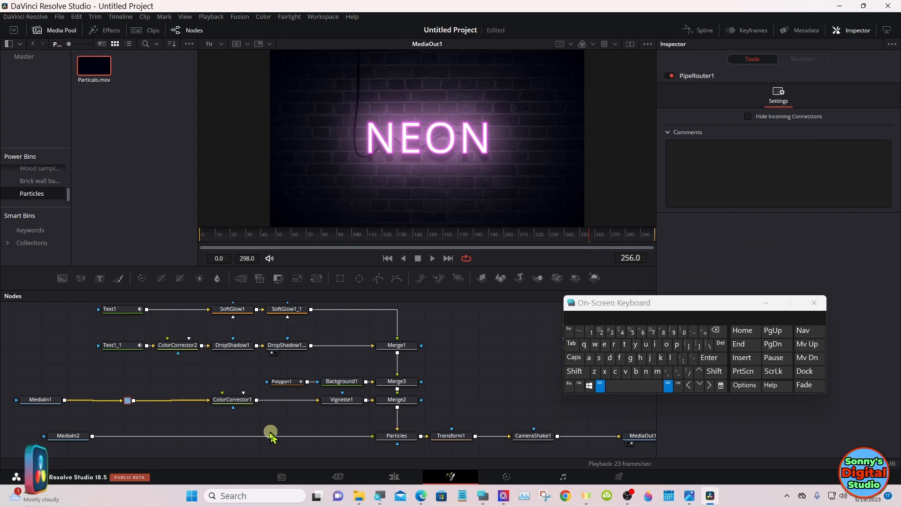
left_click(216, 437, "alt")
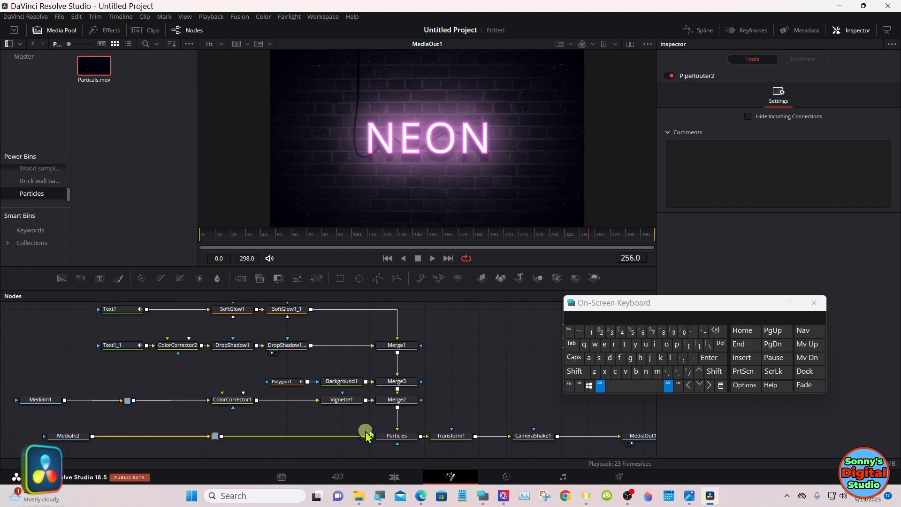
left_click(601, 386)
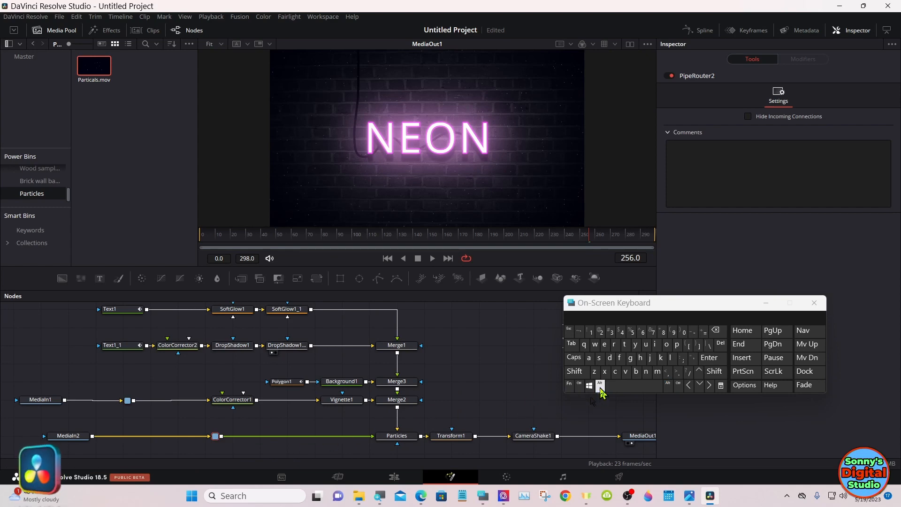
left_click(600, 386)
left_click(601, 386)
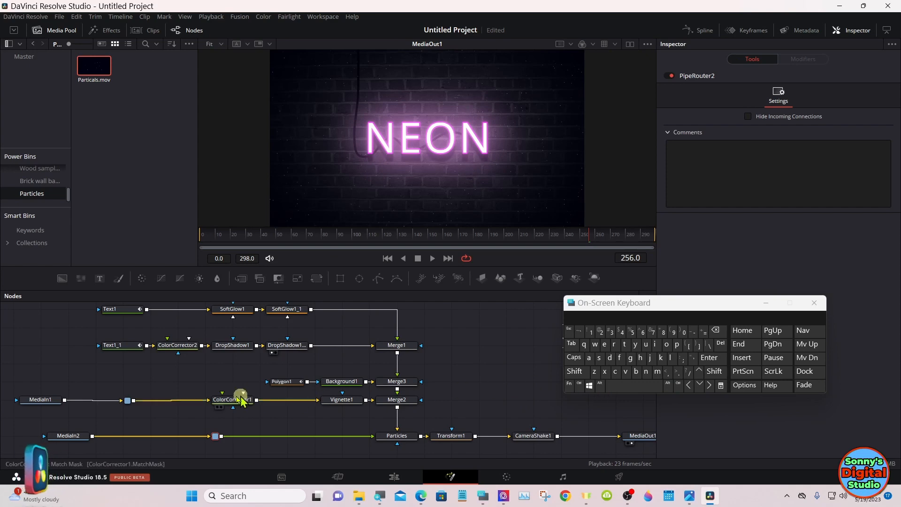
Step: Disconnect MediaIn1 and MediaIn2 from their pipe routers, align MediaIn2 beneath MediaIn1, and hide the on-screen keyboard
left_click_drag(108, 403, 188, 439)
left_click(187, 437)
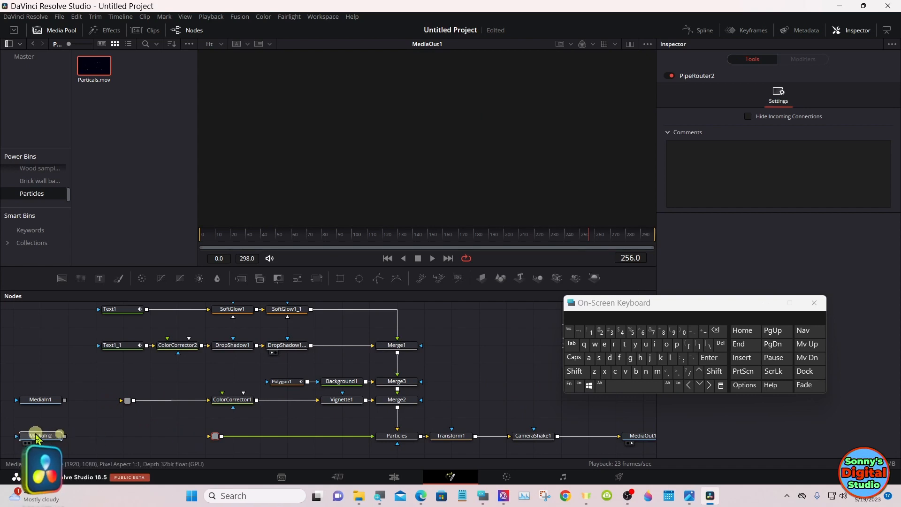
left_click(33, 398)
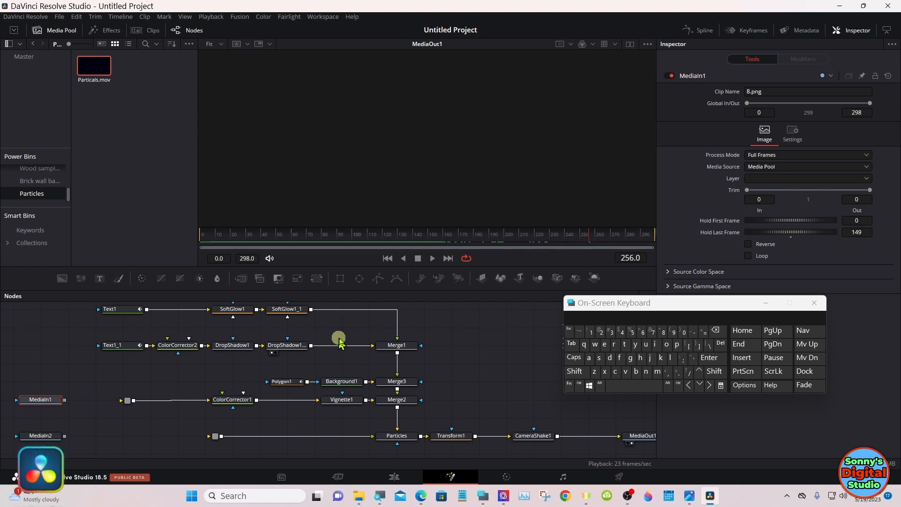
left_click(766, 304)
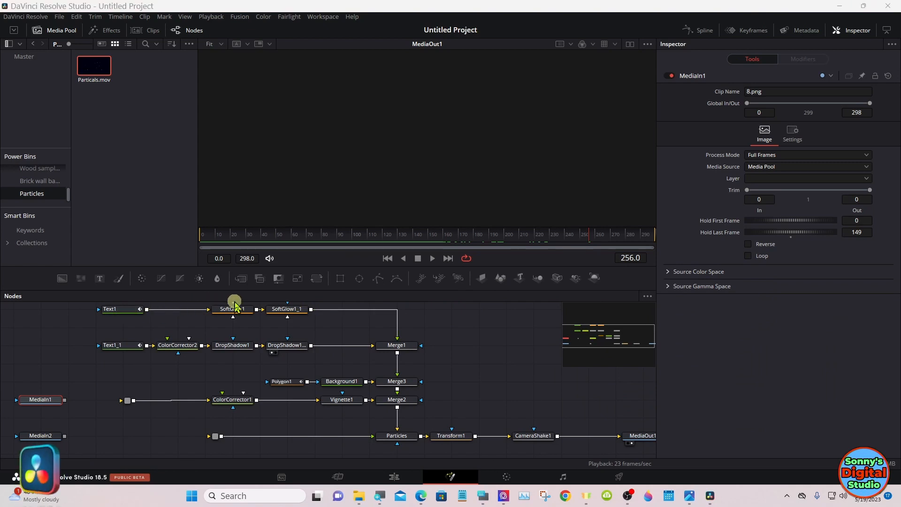
Step: Group all nodes except MediaIn1, MediaIn2 and MediaOut1, and move the group node lower in the node graph
left_click_drag(563, 324, 615, 339)
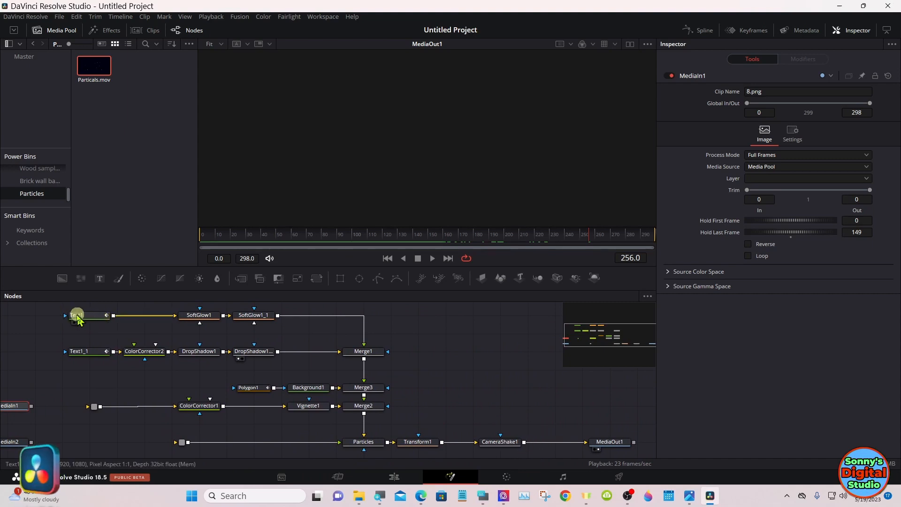
left_click_drag(54, 308, 502, 458)
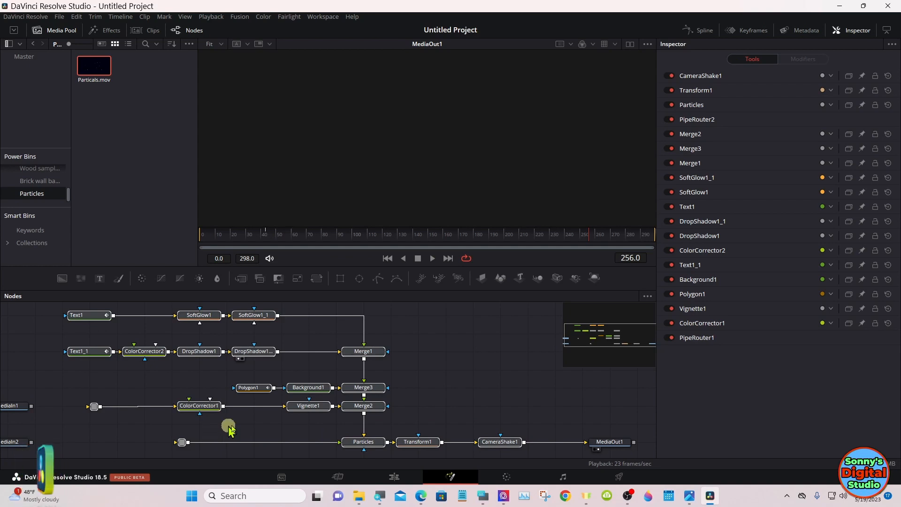
left_click(360, 356)
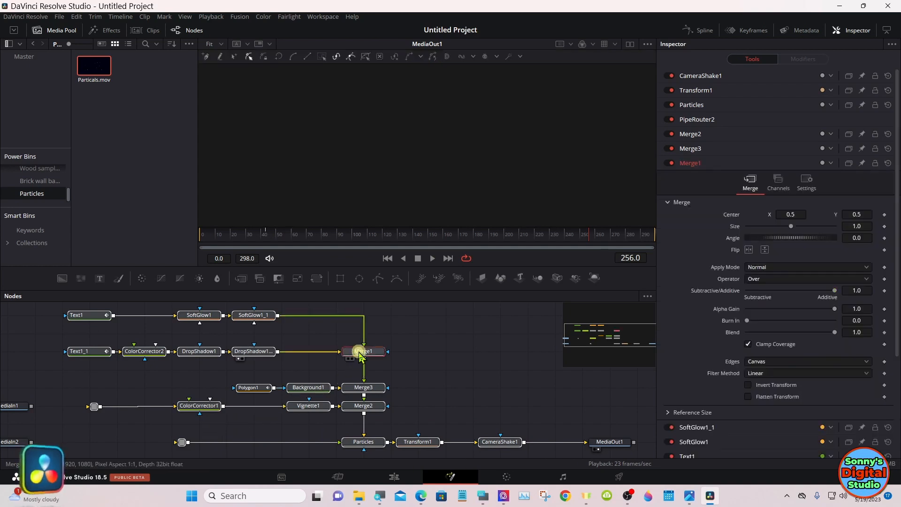
right_click(360, 356)
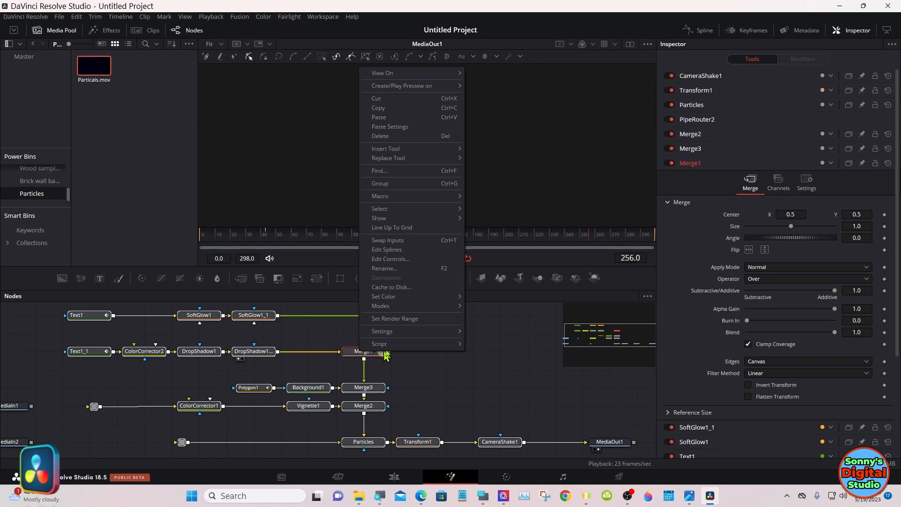
mouse_move(430, 339)
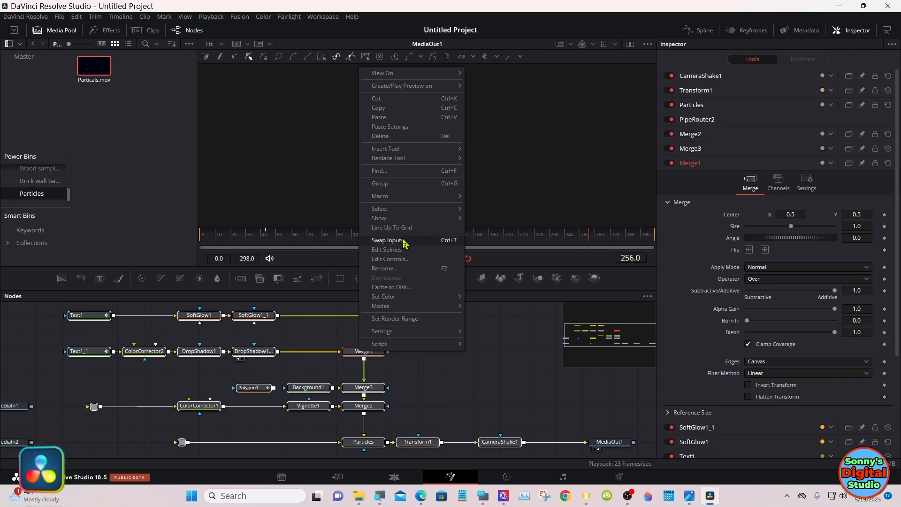
right_click(353, 353)
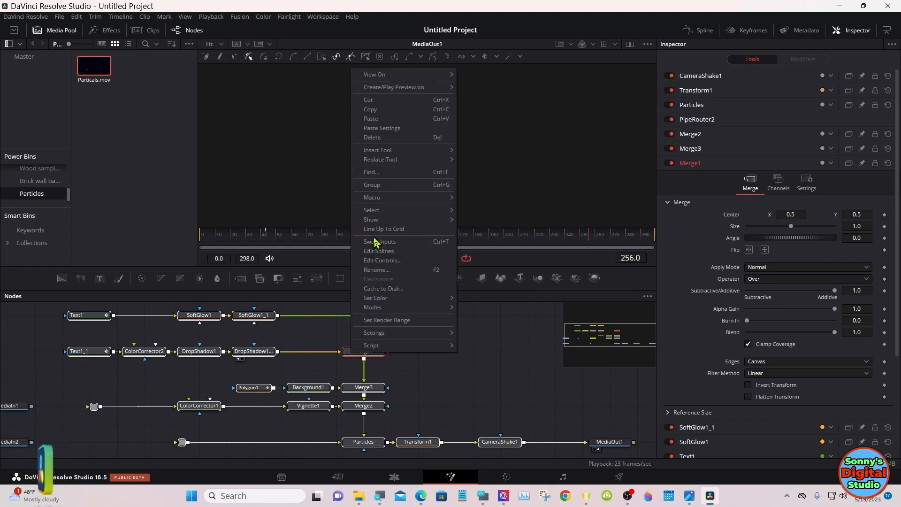
left_click(386, 187)
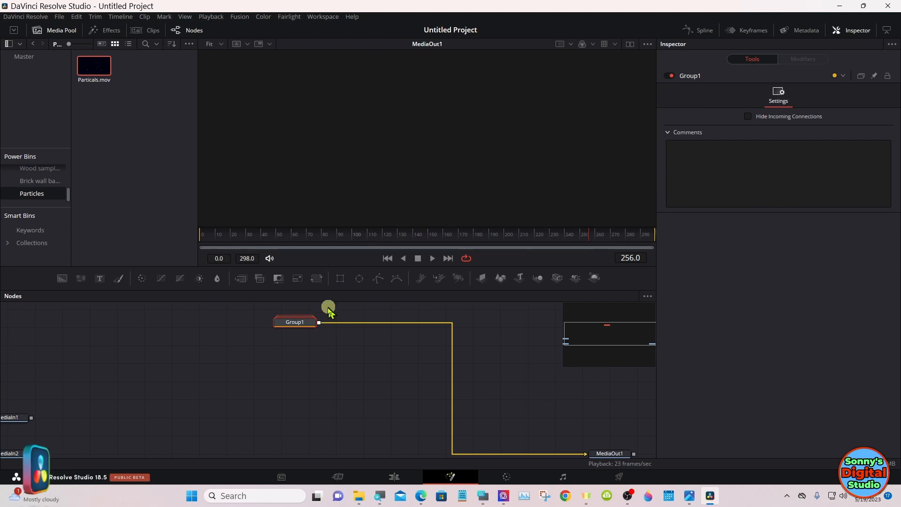
left_click_drag(302, 318, 288, 382)
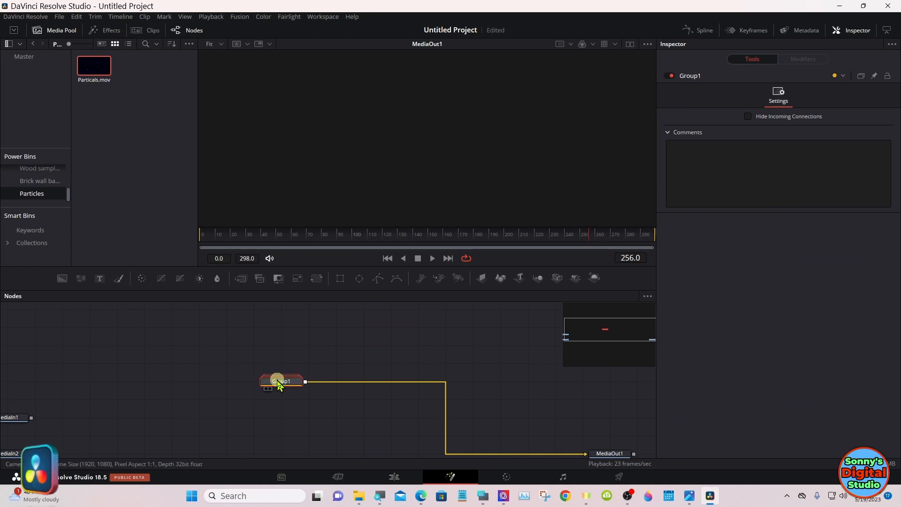
Step: Save the group node's settings to the Desktop as Group1, replacing the existing Group1.setting file
right_click(279, 385)
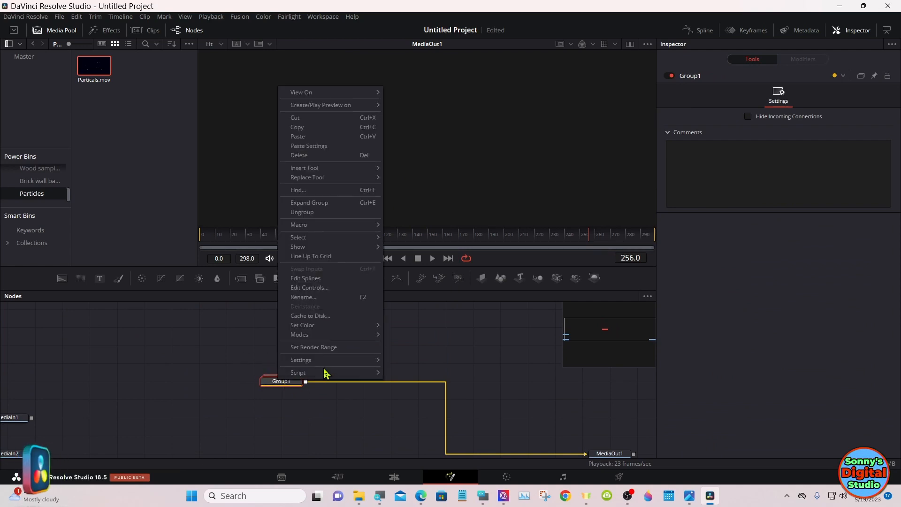
mouse_move(341, 365)
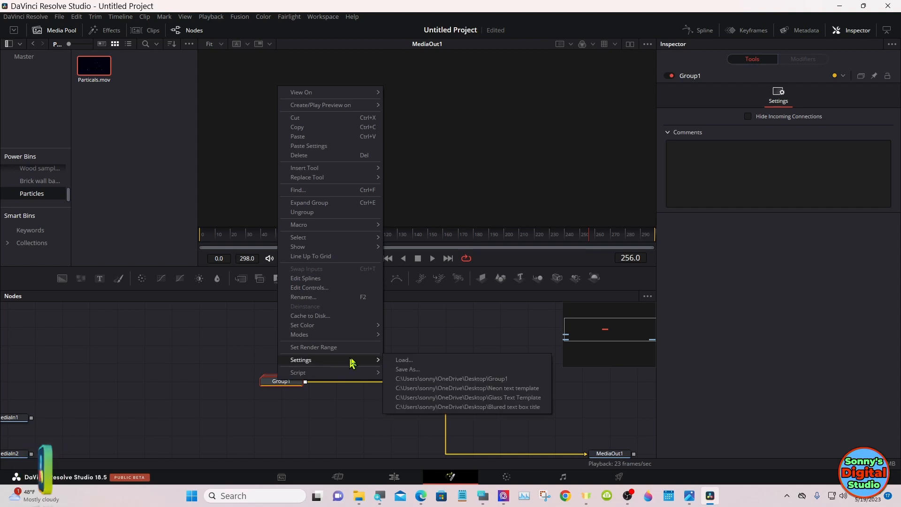
left_click(425, 370)
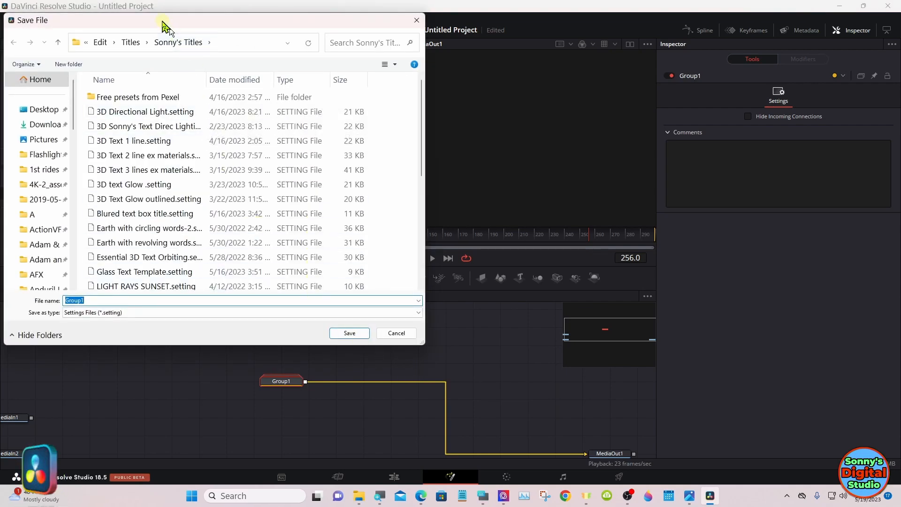
left_click_drag(165, 28, 371, 69)
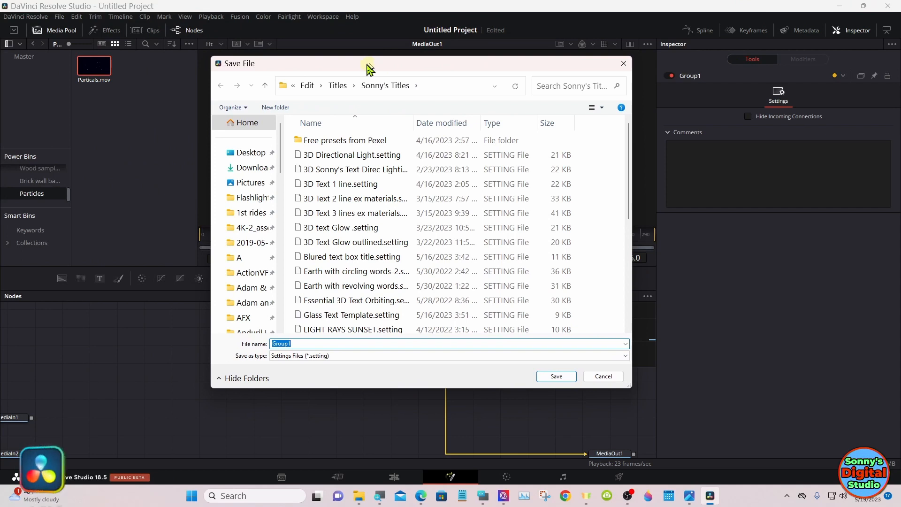
left_click(259, 156)
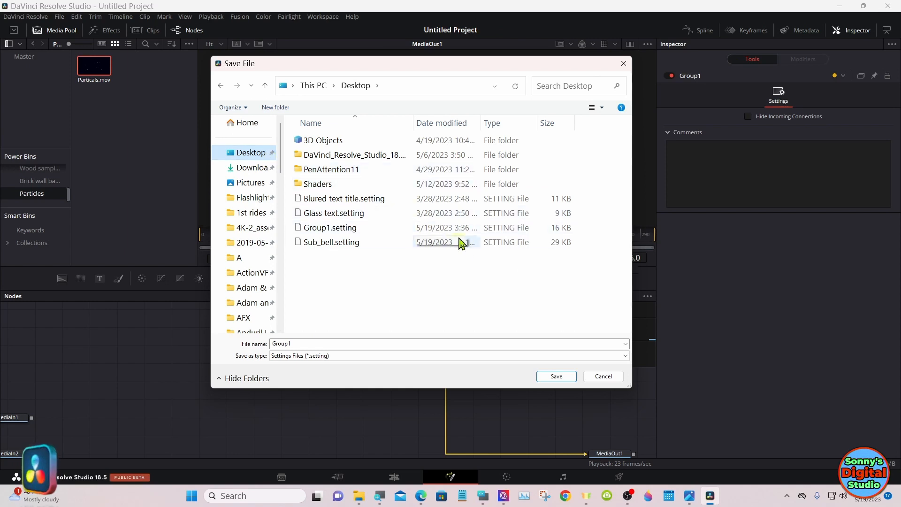
left_click(554, 377)
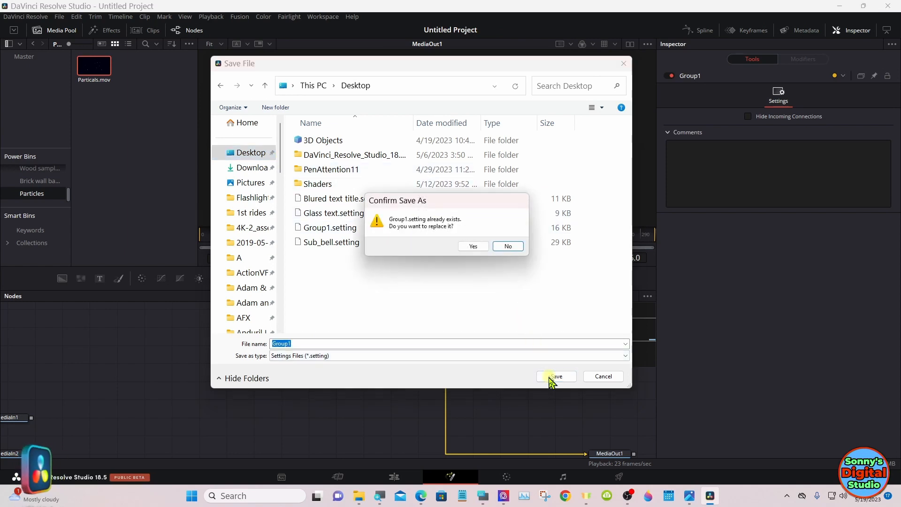
left_click(473, 247)
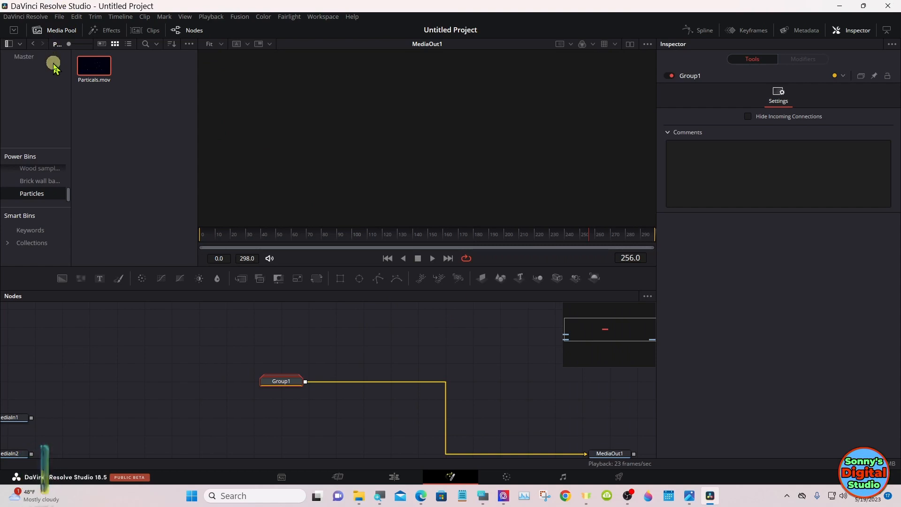
Step: Show the system folder of the Sonny's Titles category under the Edit title templates in the effects library
left_click(110, 34)
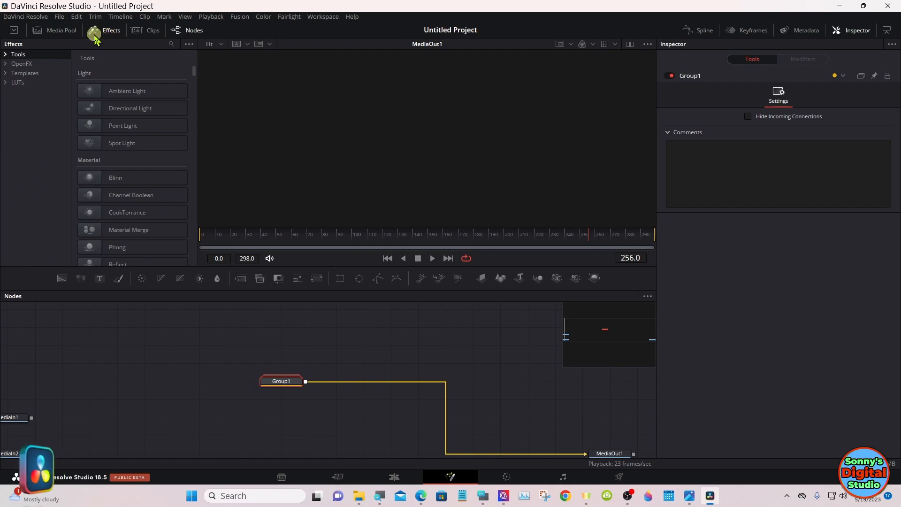
left_click(7, 74)
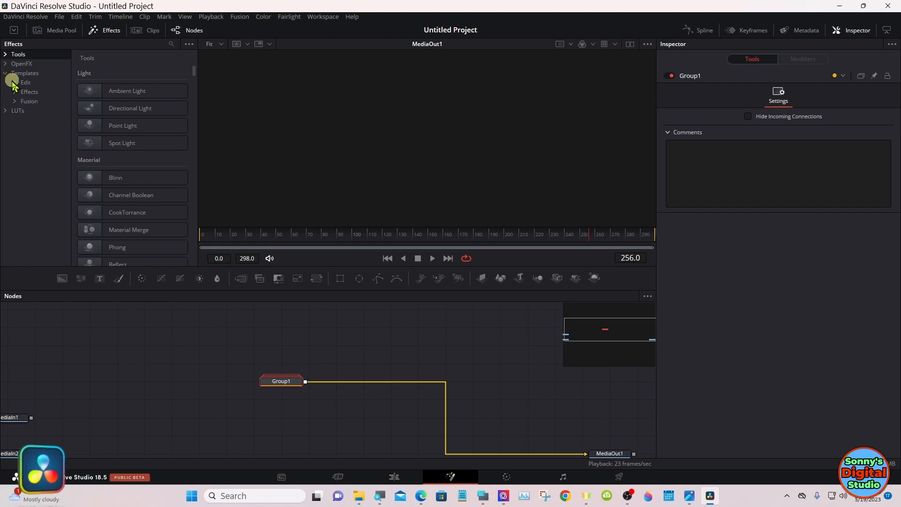
left_click(16, 83)
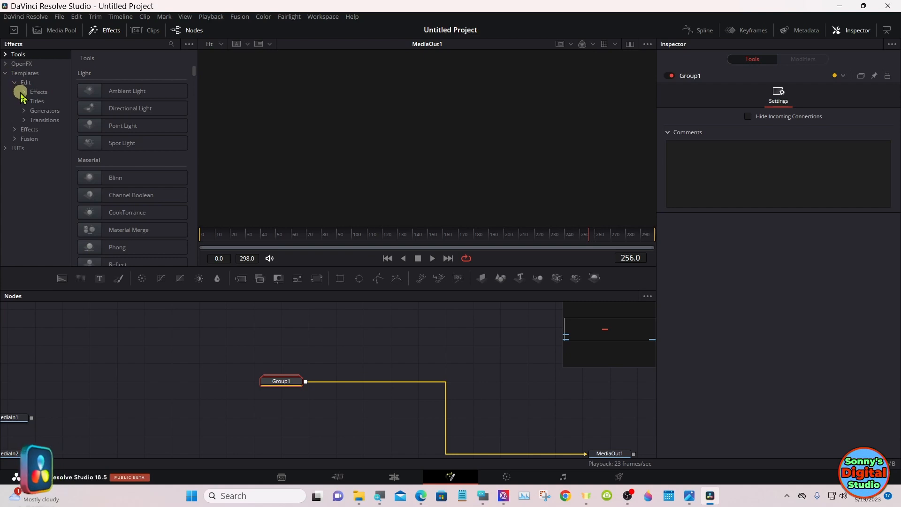
left_click(26, 103)
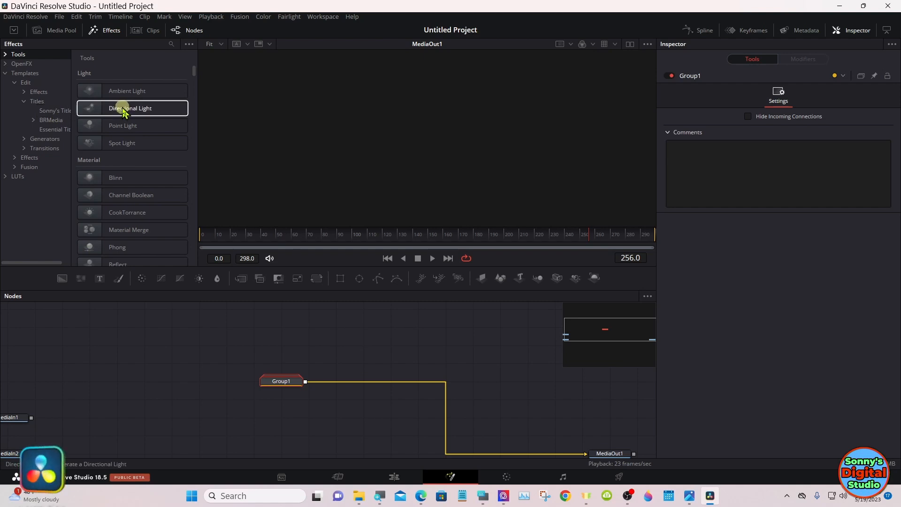
left_click(58, 112)
right_click(58, 113)
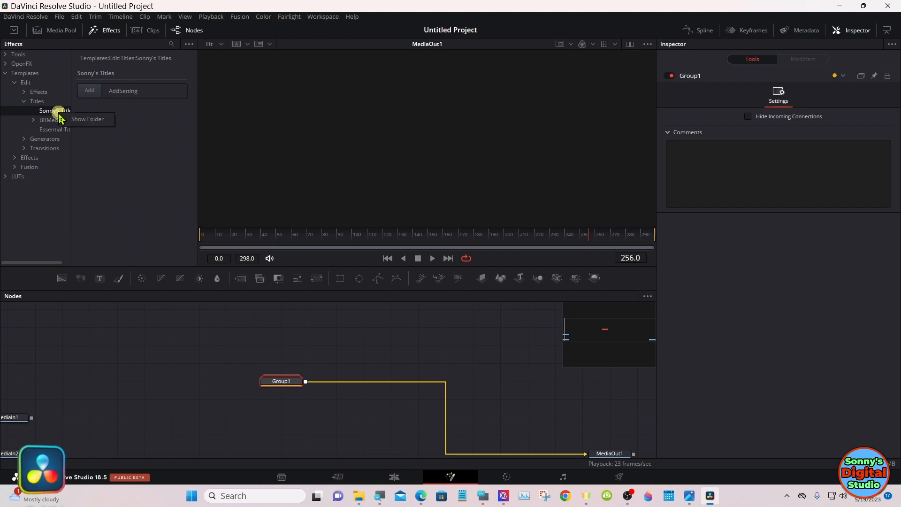
left_click(87, 119)
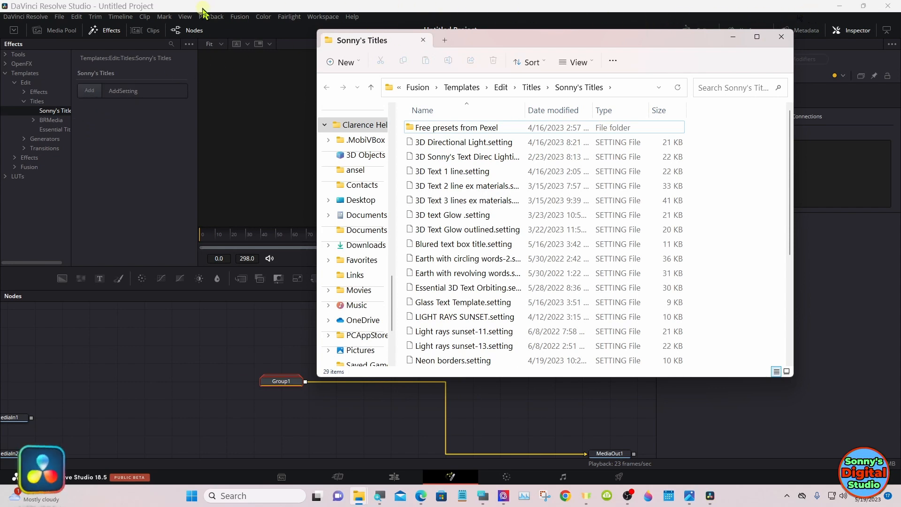
Step: Copy Group1.setting from the desktop into the Sonny's Titles folder, then minimize the folder and move the DaVinci Resolve window back
left_click_drag(206, 11, 452, 19)
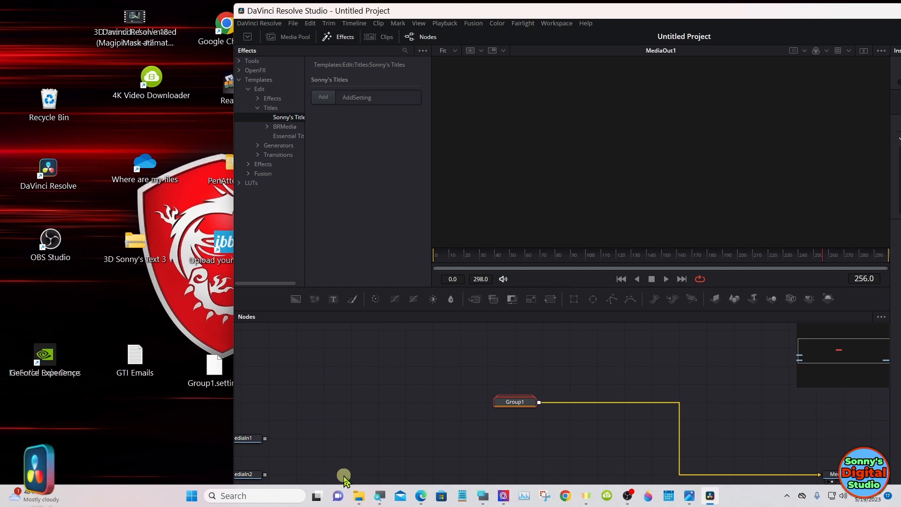
left_click(359, 496)
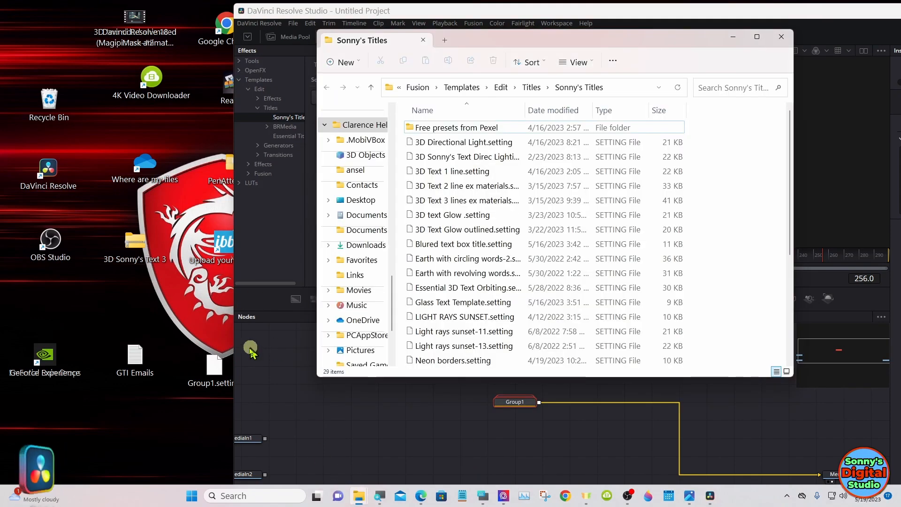
left_click(215, 371)
left_click_drag(215, 371, 468, 228)
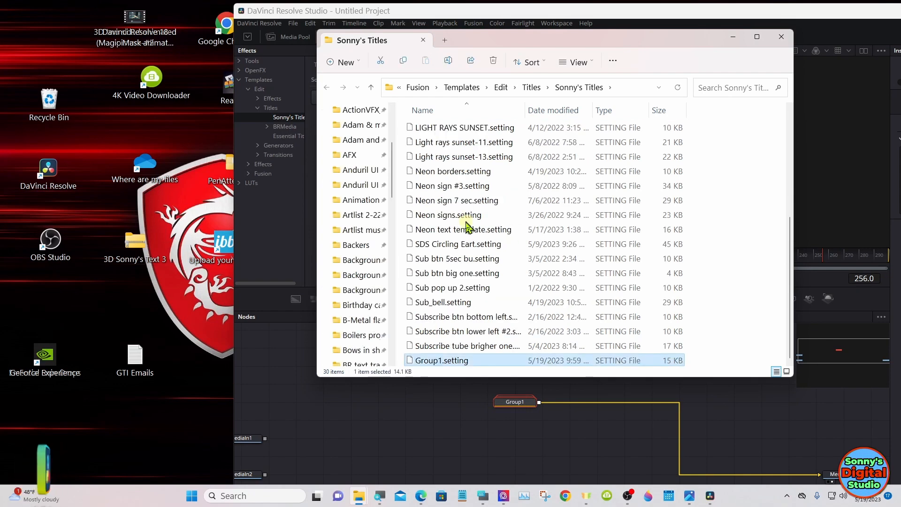
left_click(731, 42)
left_click_drag(669, 13, 434, 12)
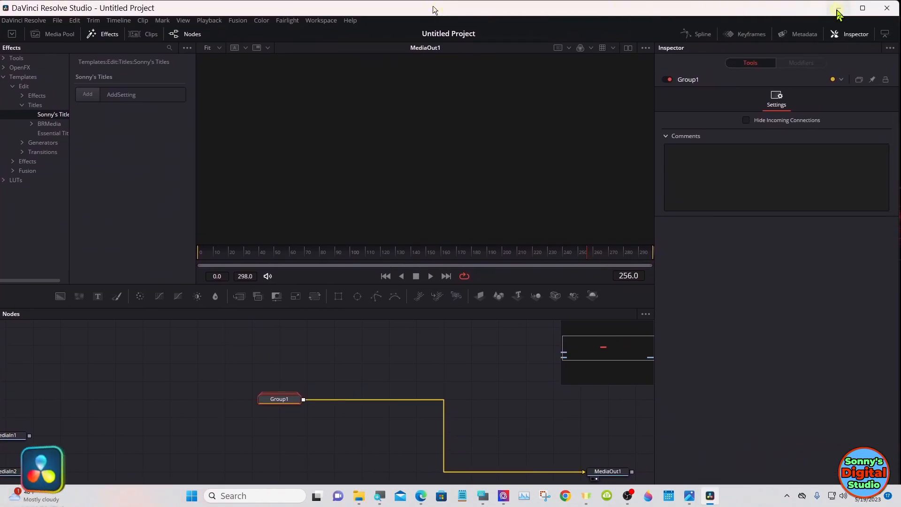
Step: Maximize the DaVinci Resolve window, switch to the Edit page, and show the Sonny's Titles category in the effects library
left_click(860, 14)
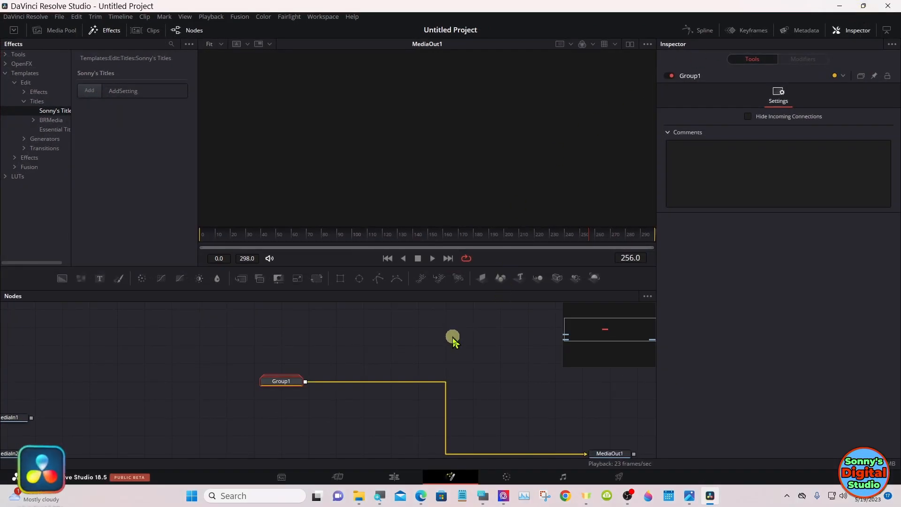
left_click(394, 477)
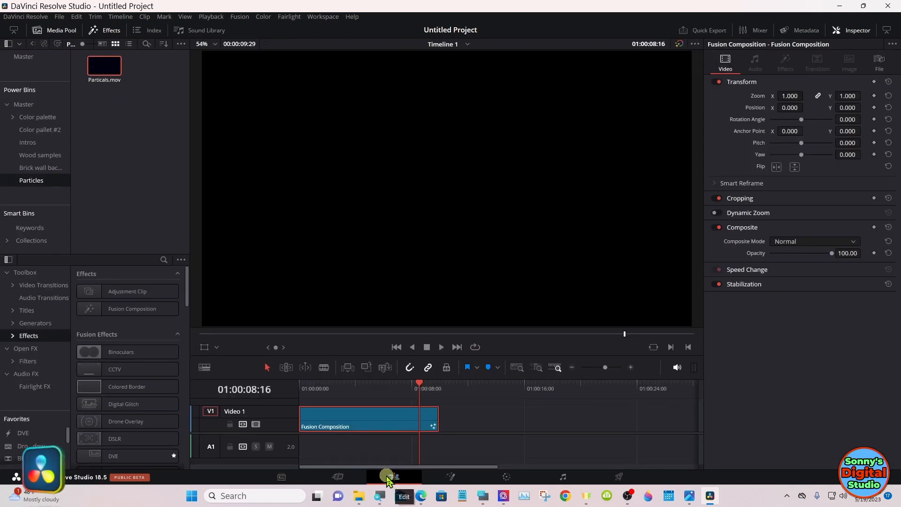
left_click(333, 393)
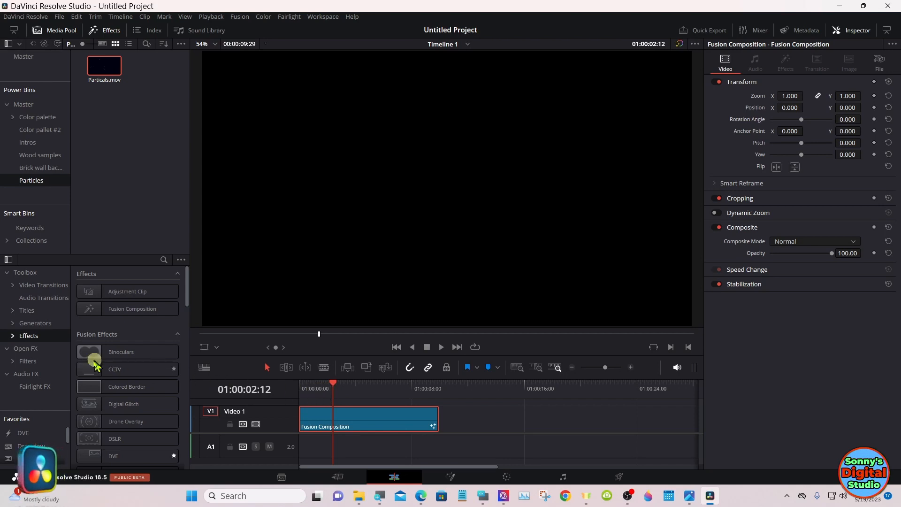
left_click(13, 312)
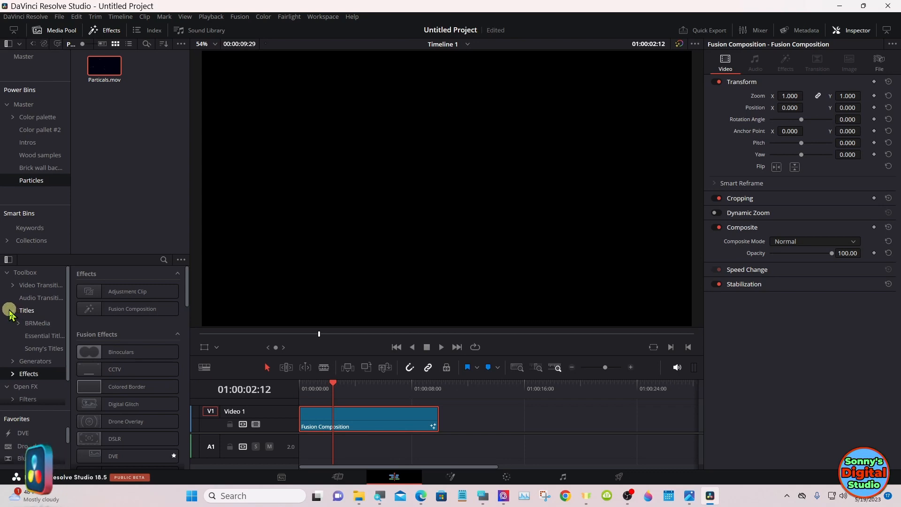
left_click(41, 349)
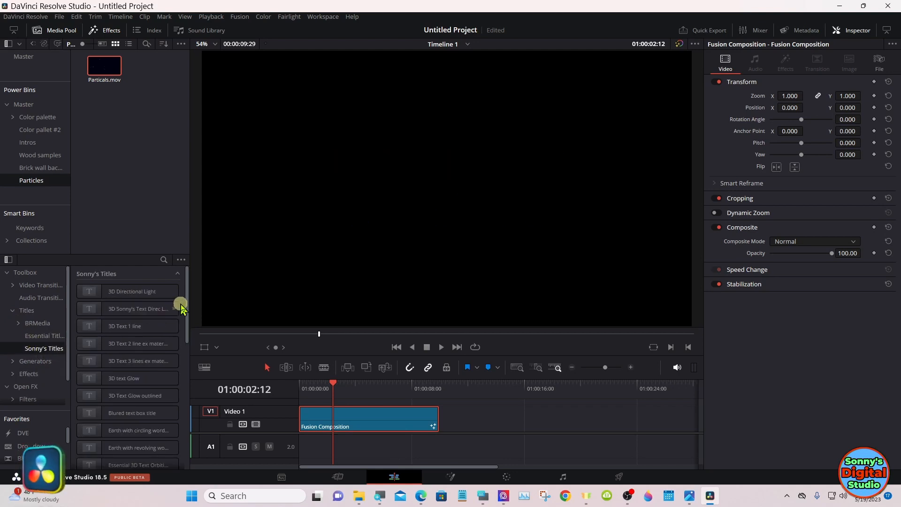
Step: Add the Group1 title to Video 1 after the Fusion Composition clip and lengthen it to about 10 seconds
left_click_drag(186, 314, 191, 346)
scroll(188, 346, "down", 3)
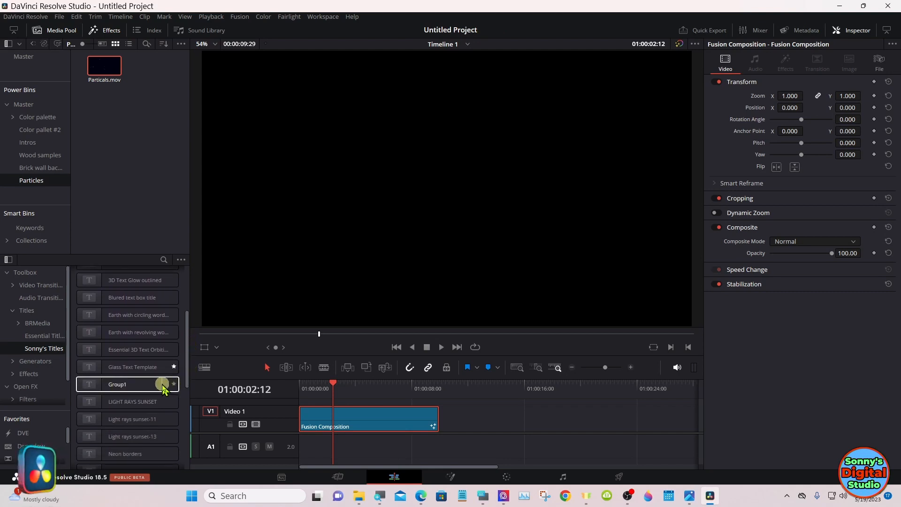
left_click_drag(153, 386, 535, 420)
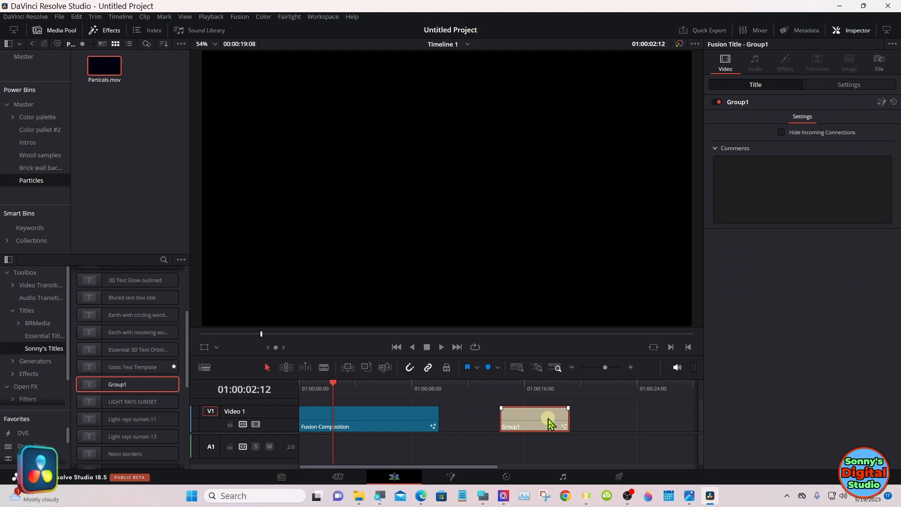
left_click_drag(566, 418, 636, 423)
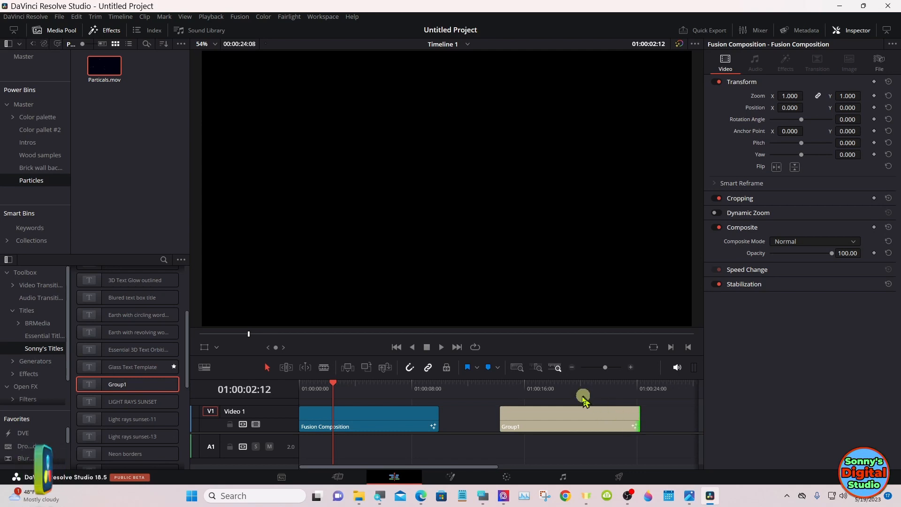
Step: Open the Group1 title on the Fusion page with the timeline playhead at 01:00:17:00
left_click(501, 387)
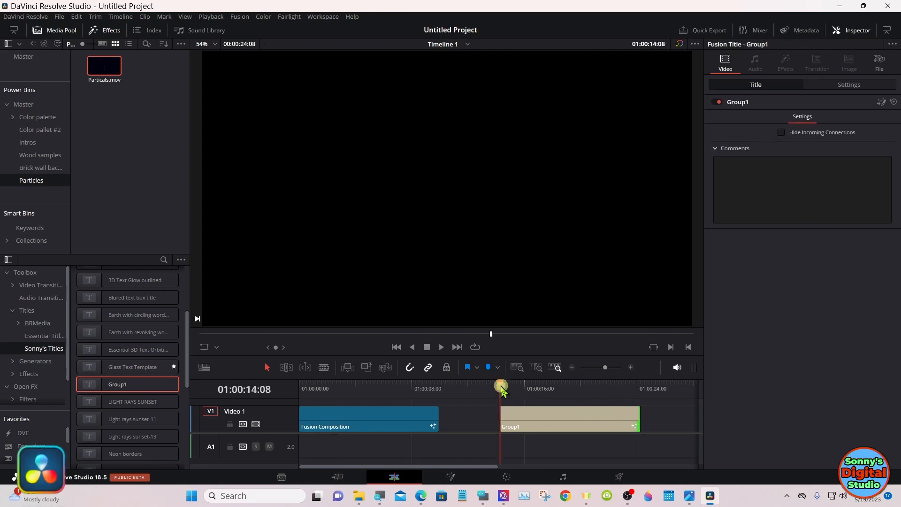
left_click(539, 387)
left_click(542, 415)
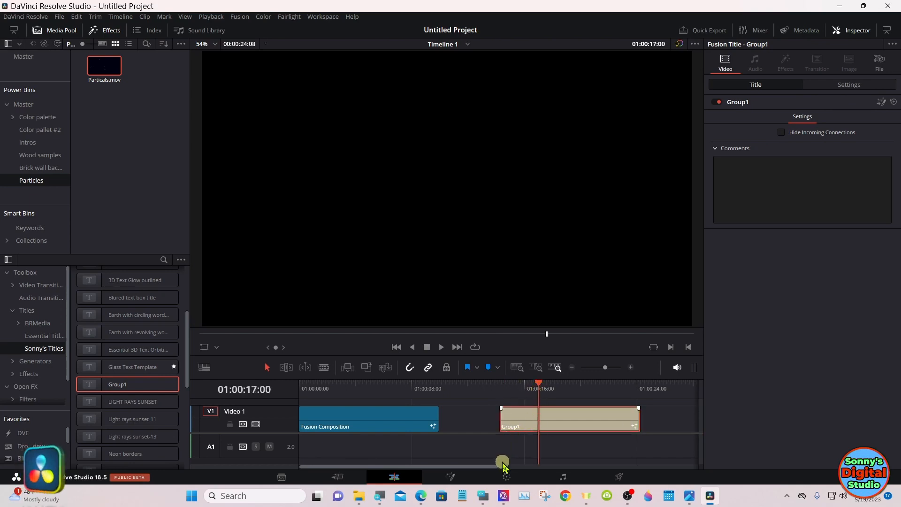
left_click(451, 477)
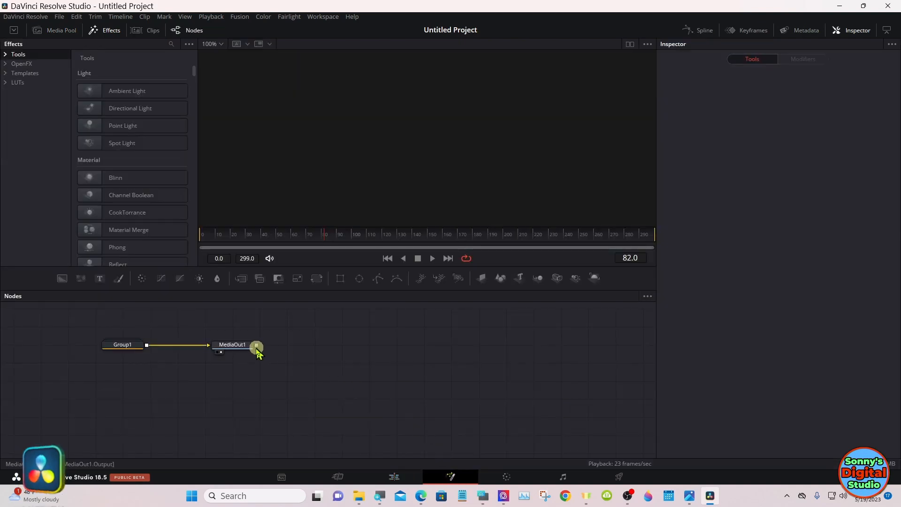
Step: Ungroup the Group1 node and reposition its nodes, moving MediaOut1 clear of them
left_click_drag(247, 347, 495, 383)
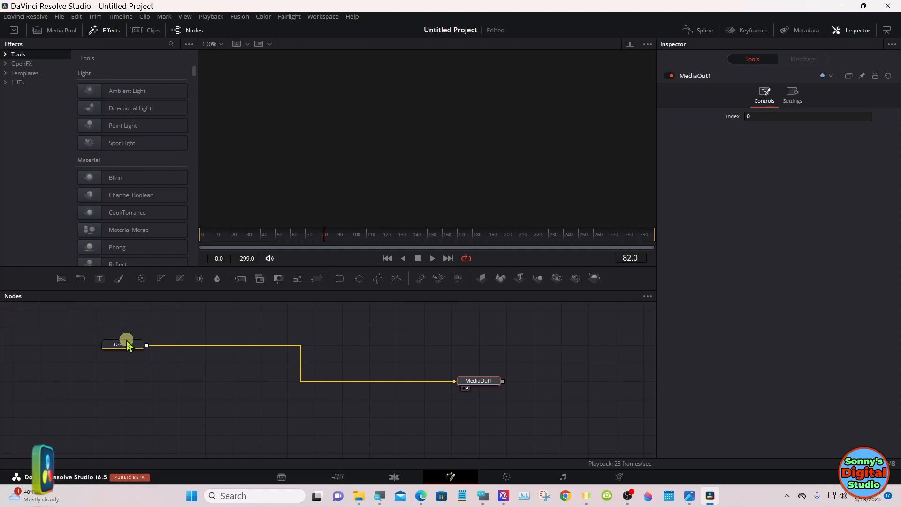
left_click_drag(126, 347, 196, 385)
right_click(200, 382)
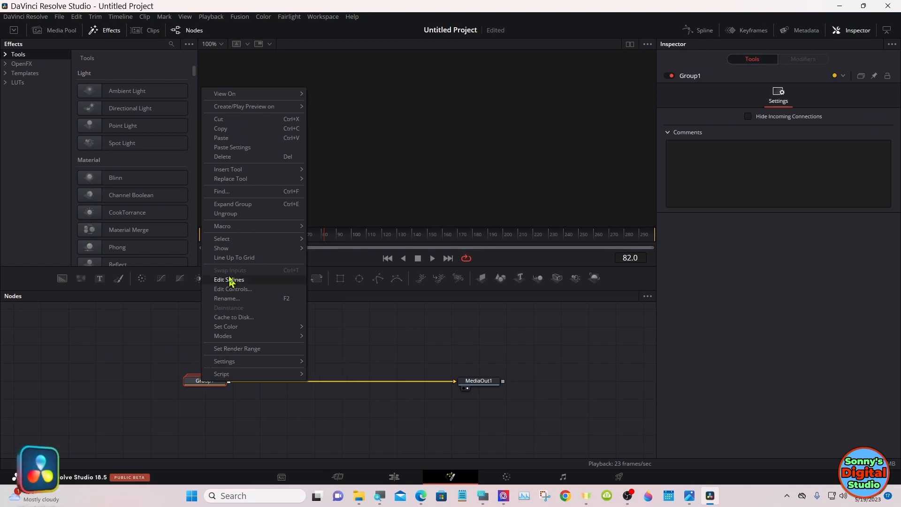
left_click(242, 214)
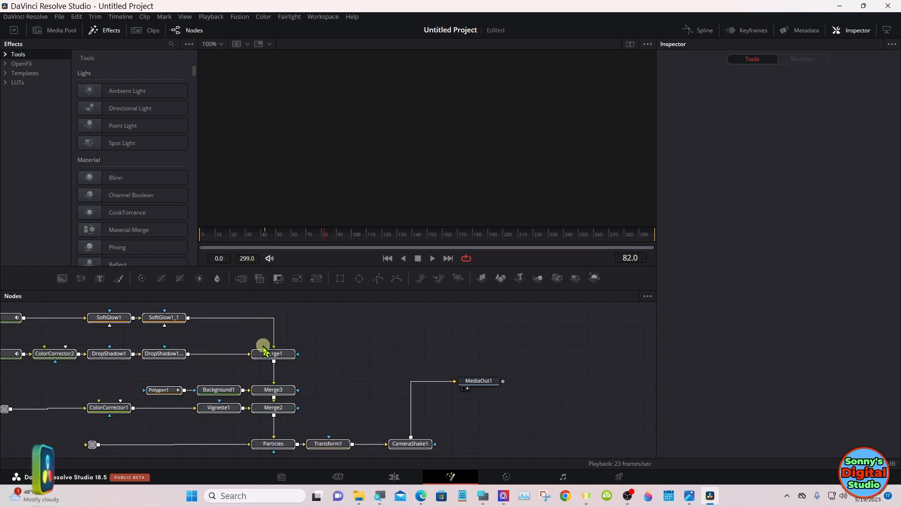
left_click_drag(264, 349, 353, 352)
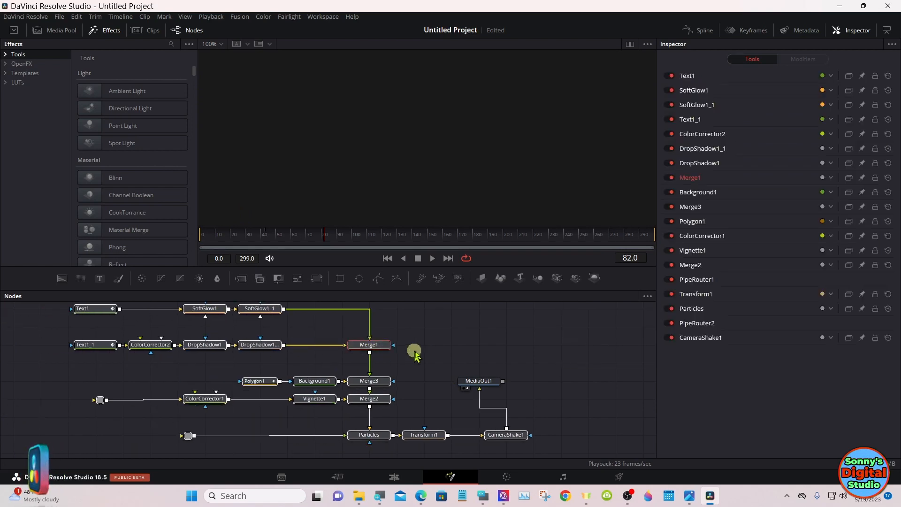
left_click_drag(477, 381, 630, 391)
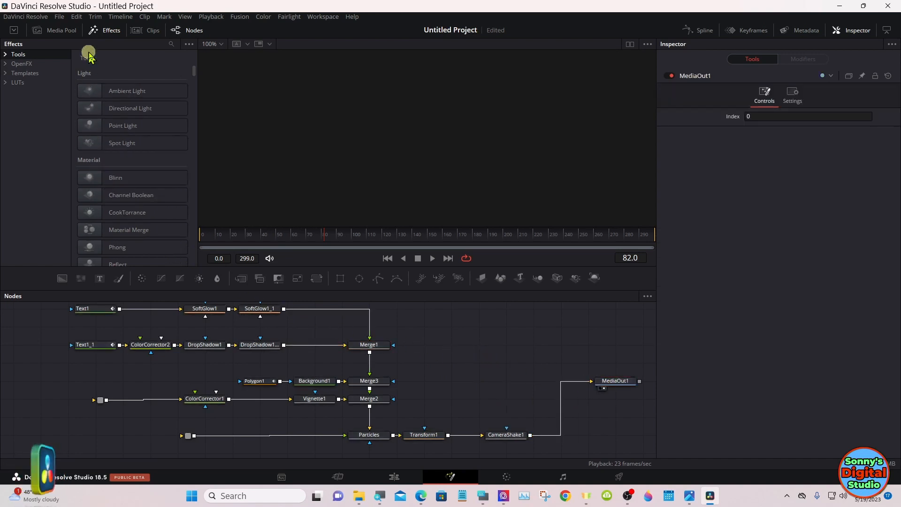
Step: Add Particals.mov and 8.png to the node graph, connect them to the Particles and ColorCorrector1 routers respectively, and play the composition
left_click(74, 32)
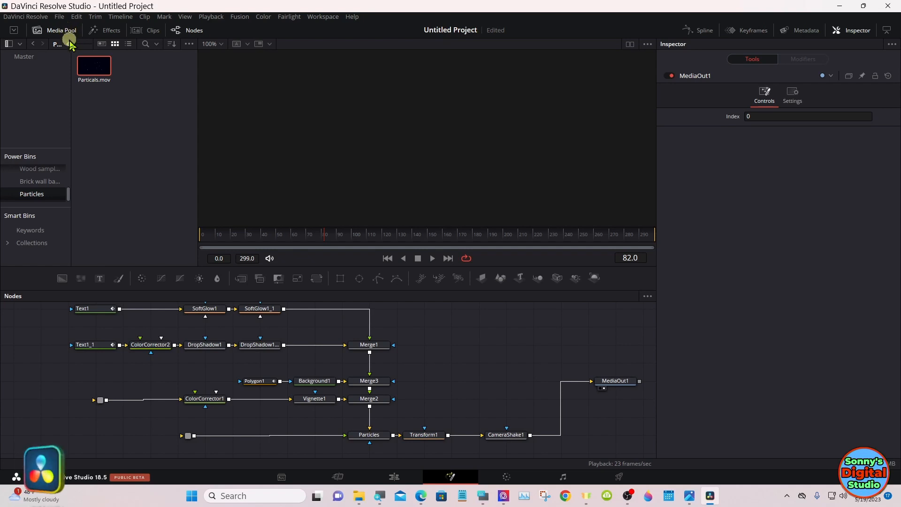
left_click_drag(93, 67, 127, 438)
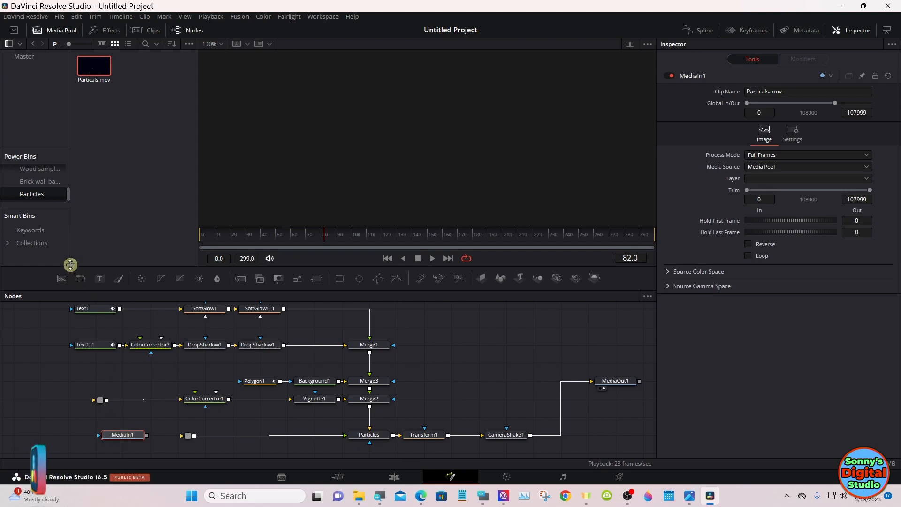
left_click(52, 185)
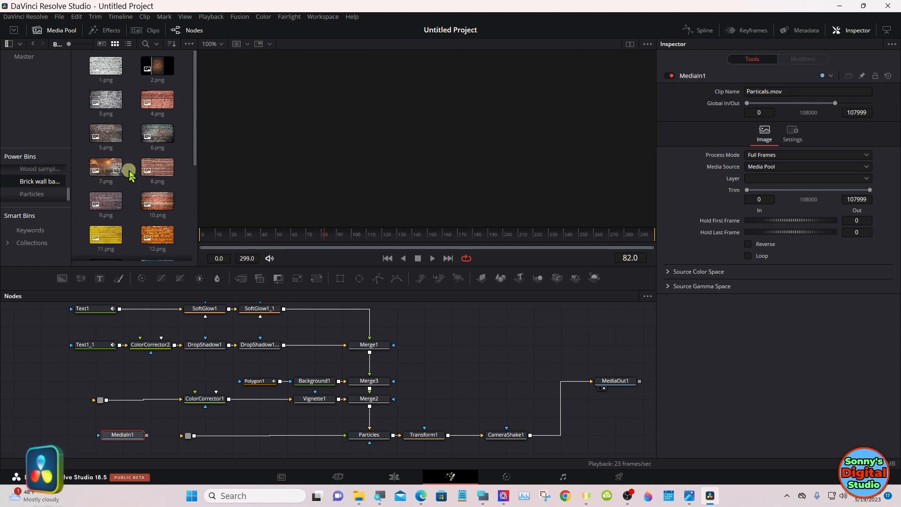
left_click_drag(150, 175, 47, 395)
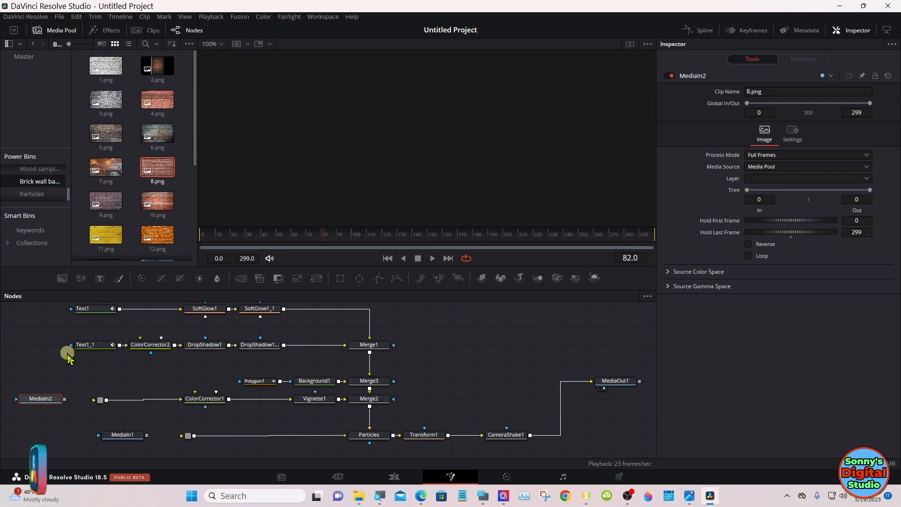
left_click_drag(65, 400, 96, 402)
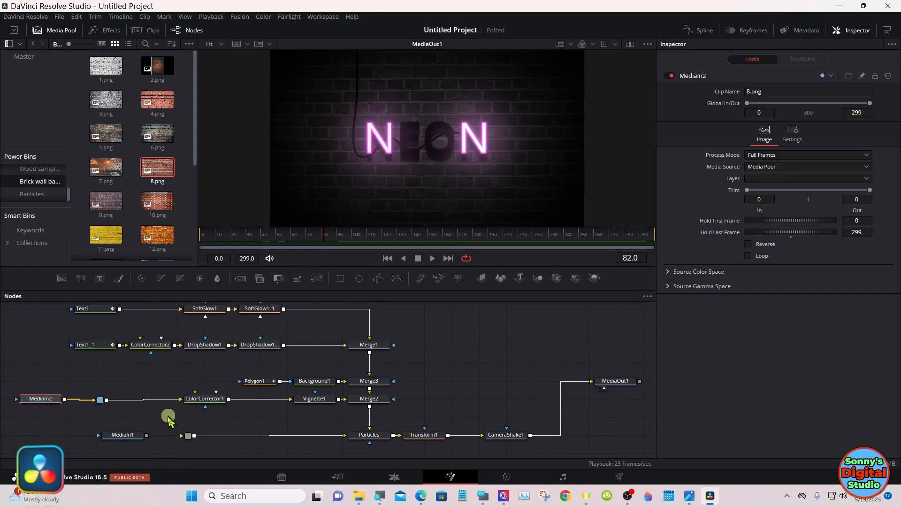
left_click_drag(150, 435, 188, 441)
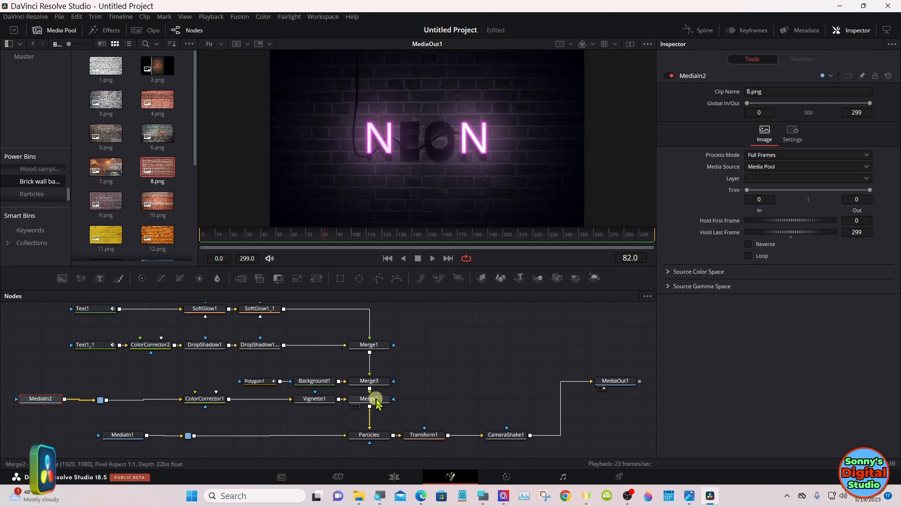
left_click(432, 259)
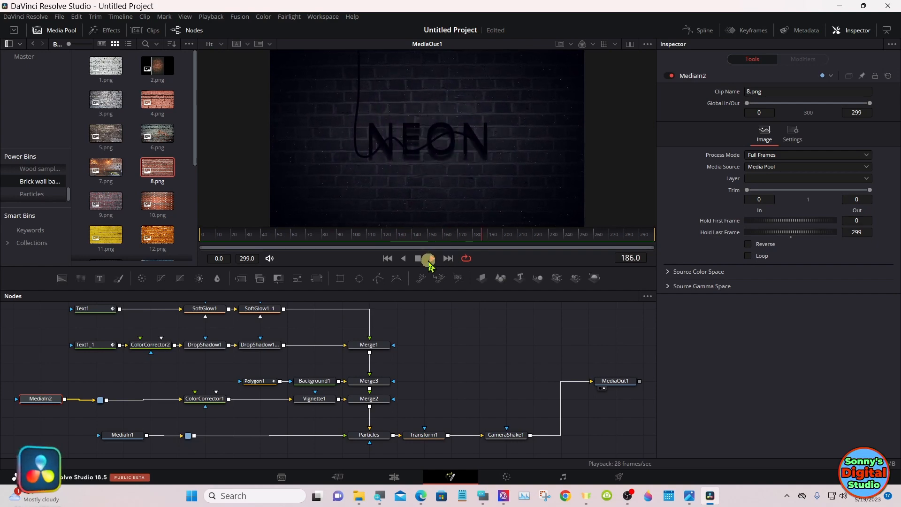
left_click(429, 261)
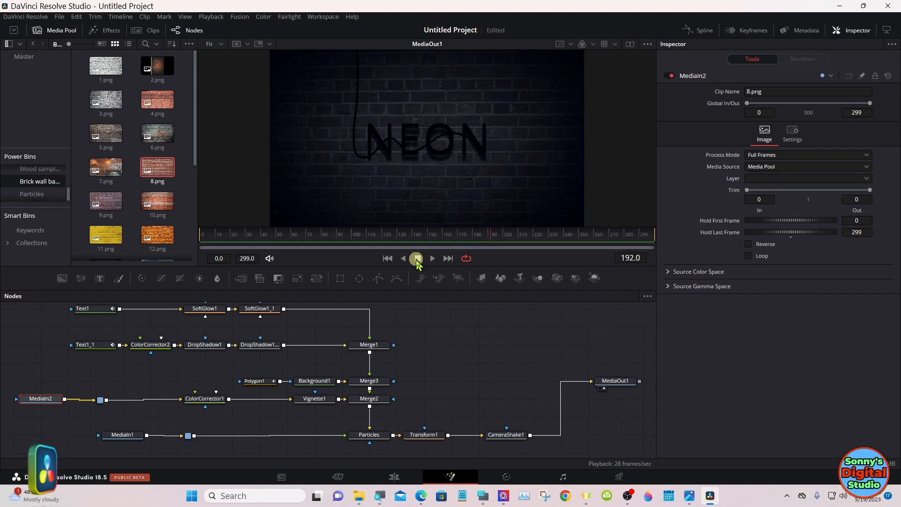
Step: Keyframe Transform1's Size at 1.13 on frame 0 and at 1.65 on frame 299
left_click(423, 437)
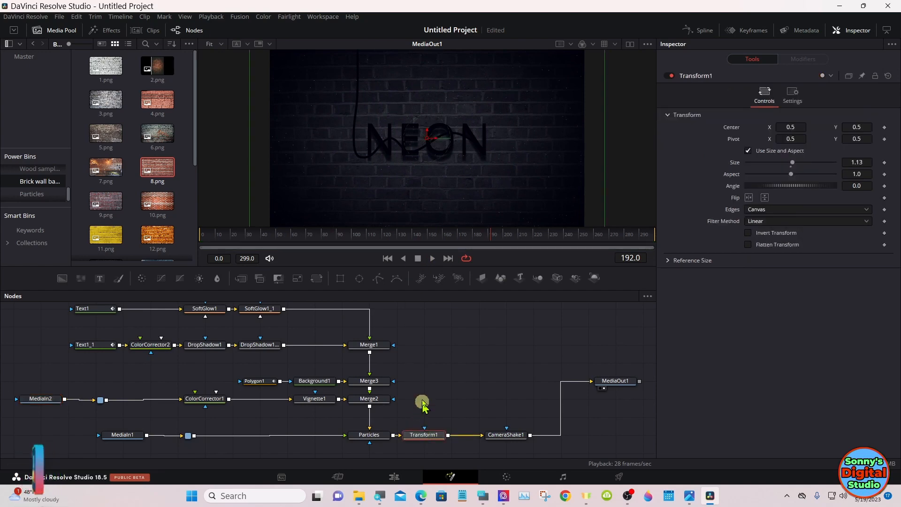
left_click(276, 237)
left_click_drag(275, 240, 191, 237)
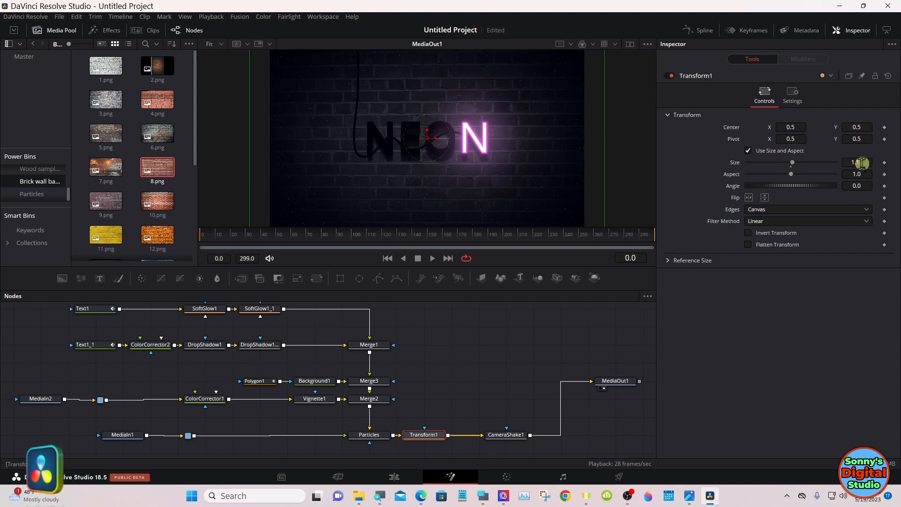
left_click(885, 163)
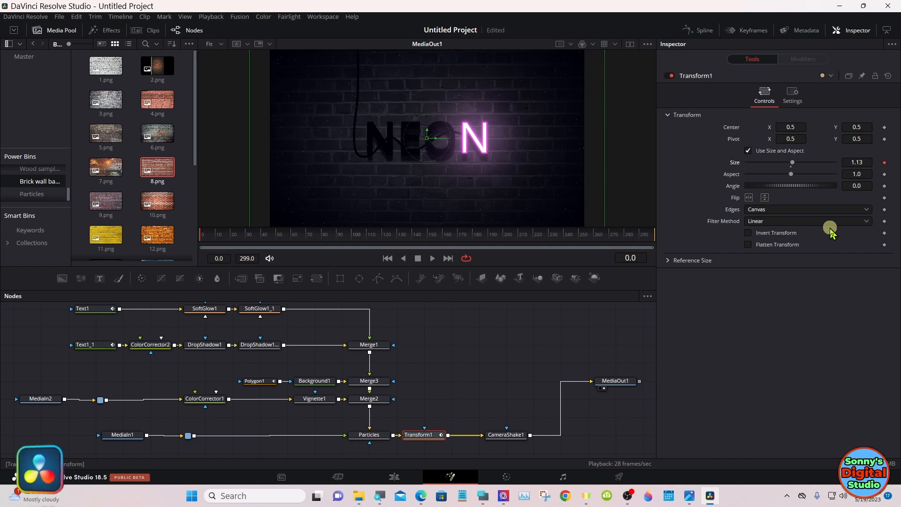
left_click_drag(593, 233, 671, 237)
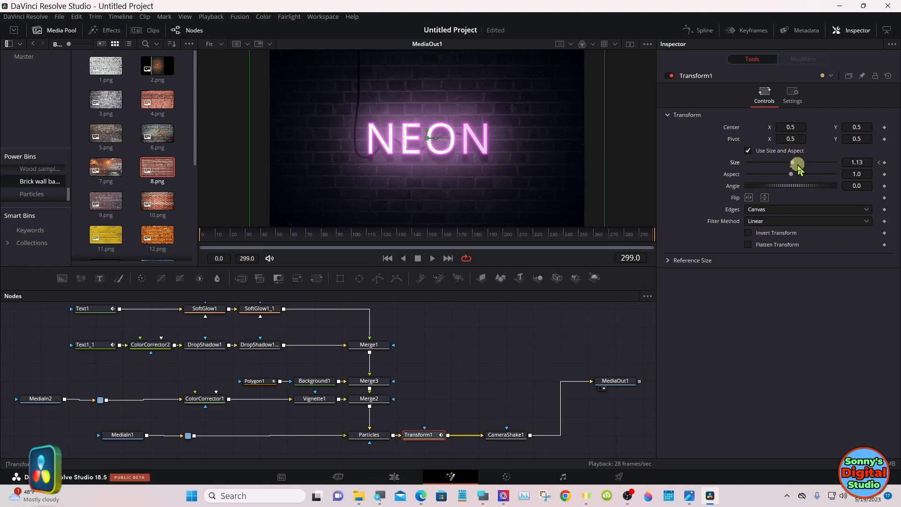
left_click_drag(793, 165, 797, 160)
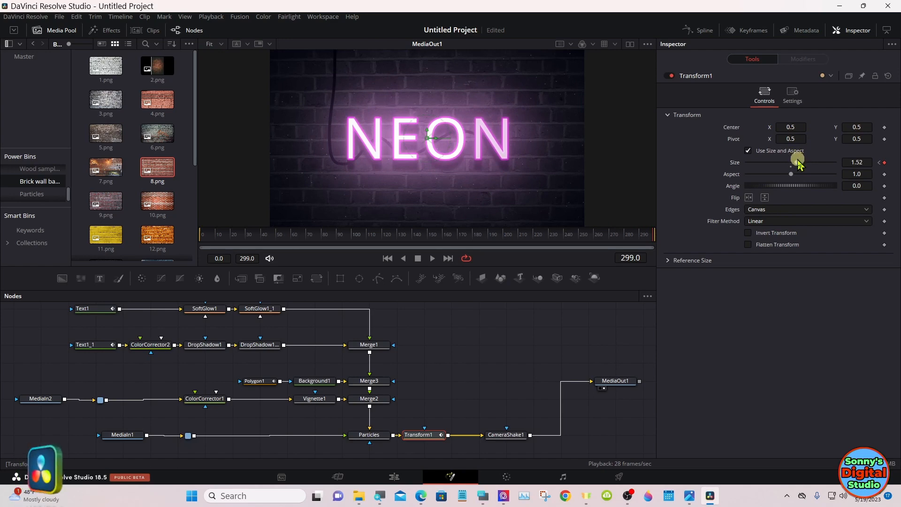
left_click_drag(797, 161, 799, 165)
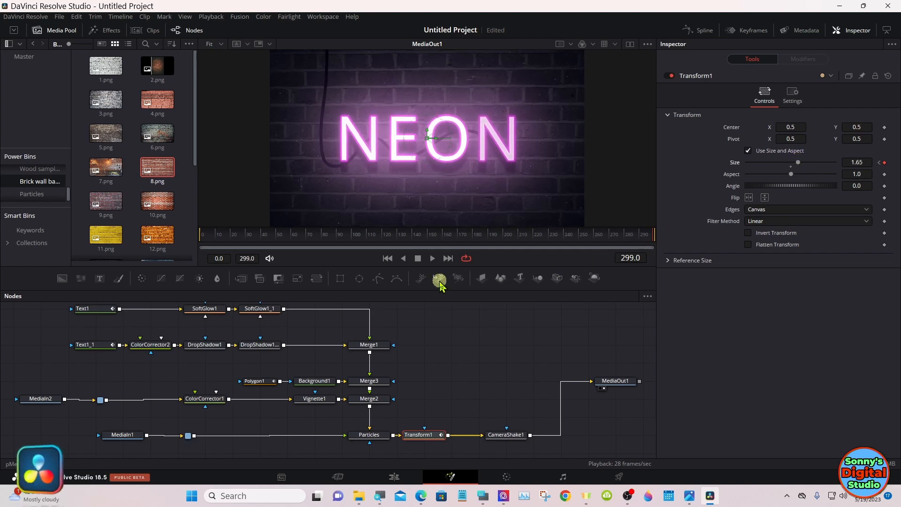
Step: Preview the zoom in Fusion, return to the Edit page, and play the Group1 title from its start at 01:00:14:08
left_click(432, 258)
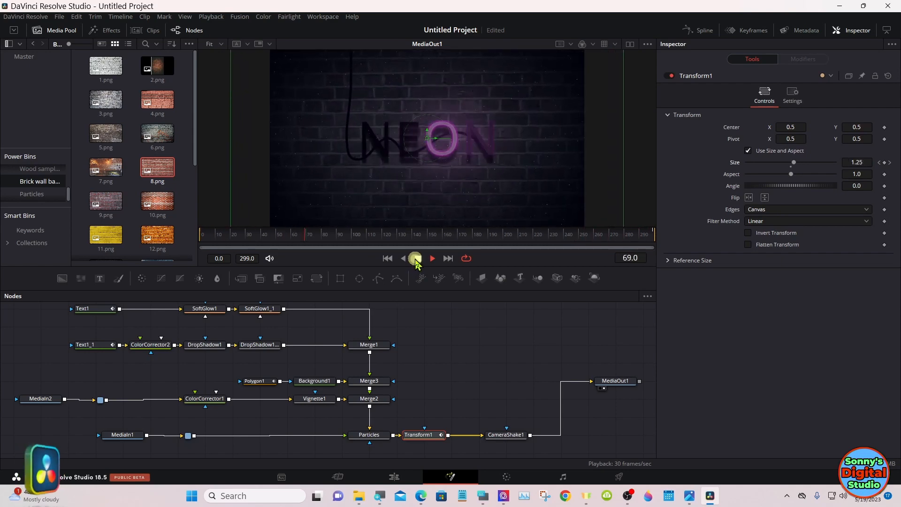
left_click_drag(629, 234, 638, 237)
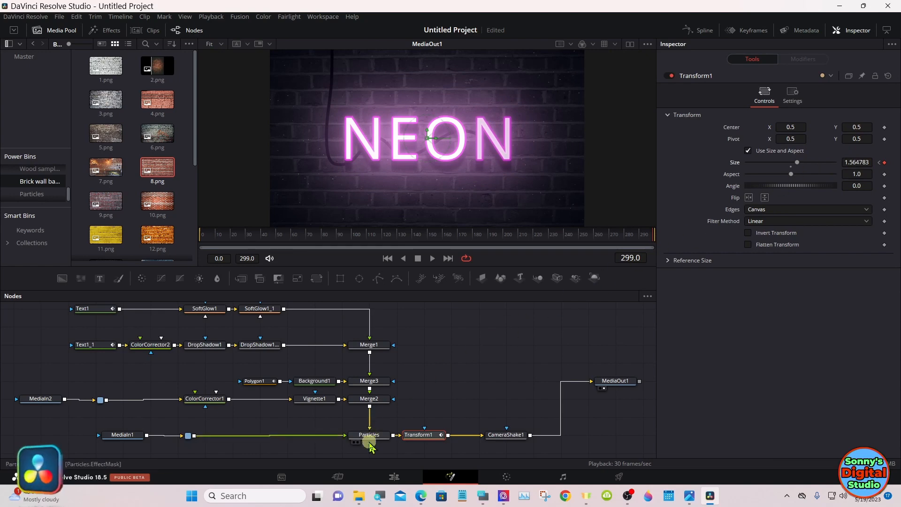
left_click(393, 476)
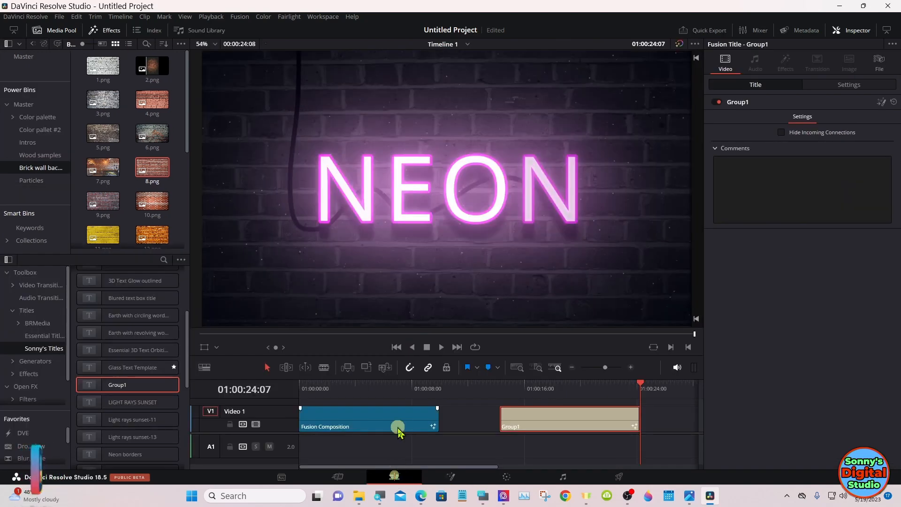
left_click(501, 388)
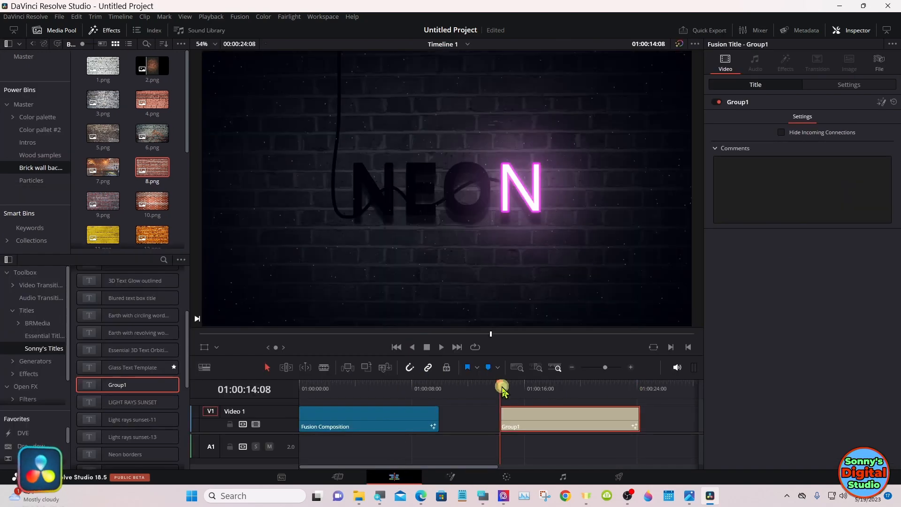
left_click(440, 348)
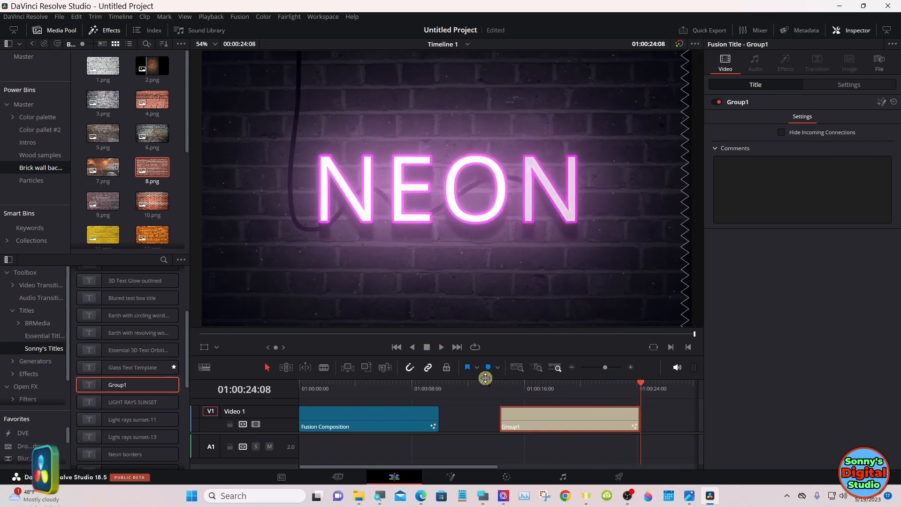
Step: Reopen the Group1 title in Fusion and set Transform1's Size keyframe to 1.514783 on frame 299
left_click_drag(500, 388, 510, 391)
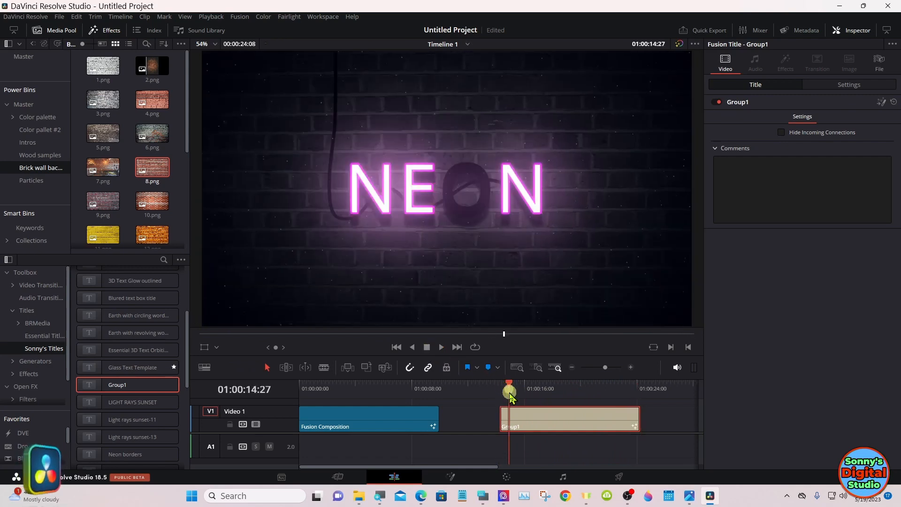
left_click(455, 478)
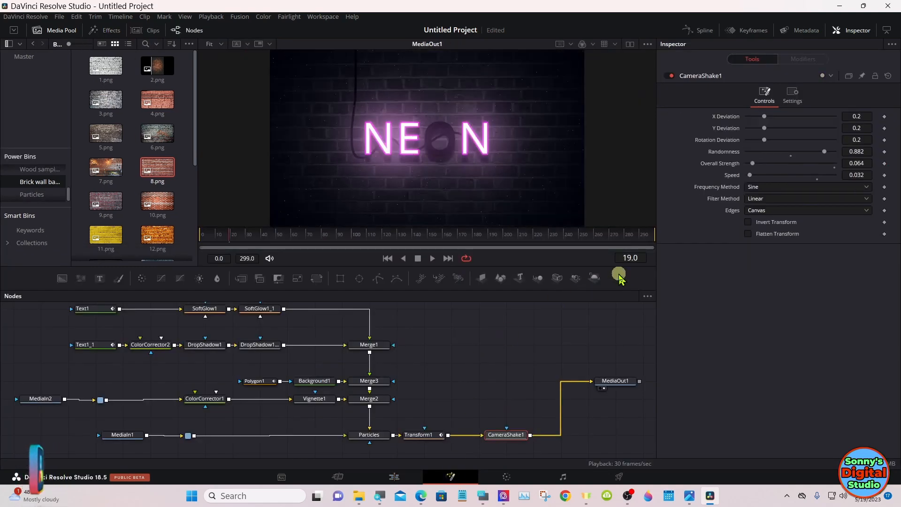
left_click_drag(647, 239, 670, 238)
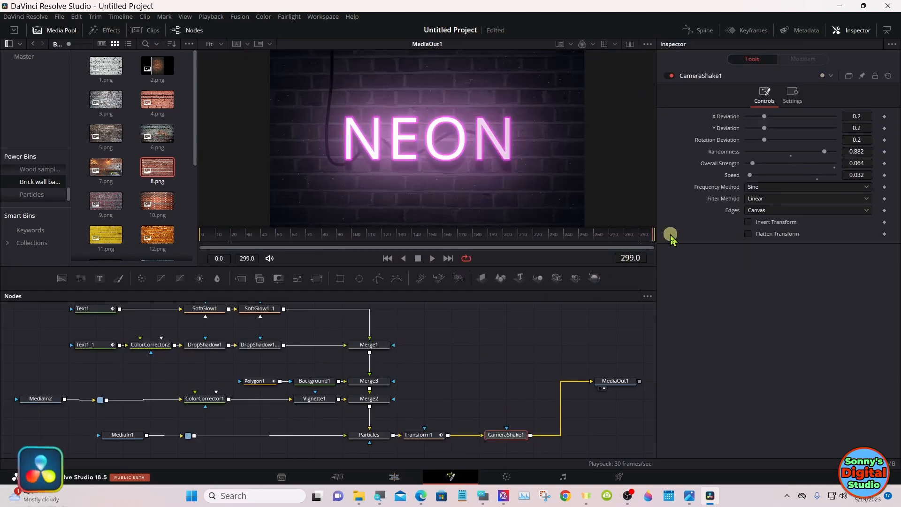
left_click(430, 435)
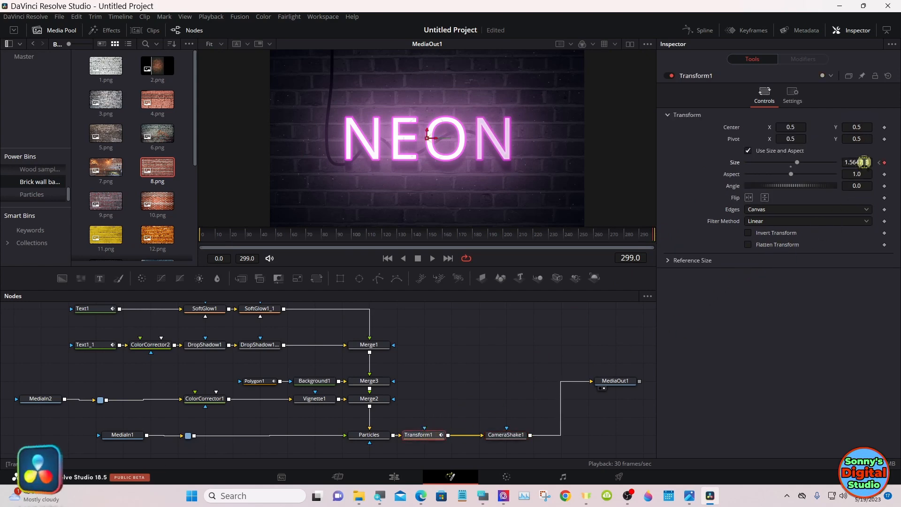
left_click_drag(863, 162, 849, 160)
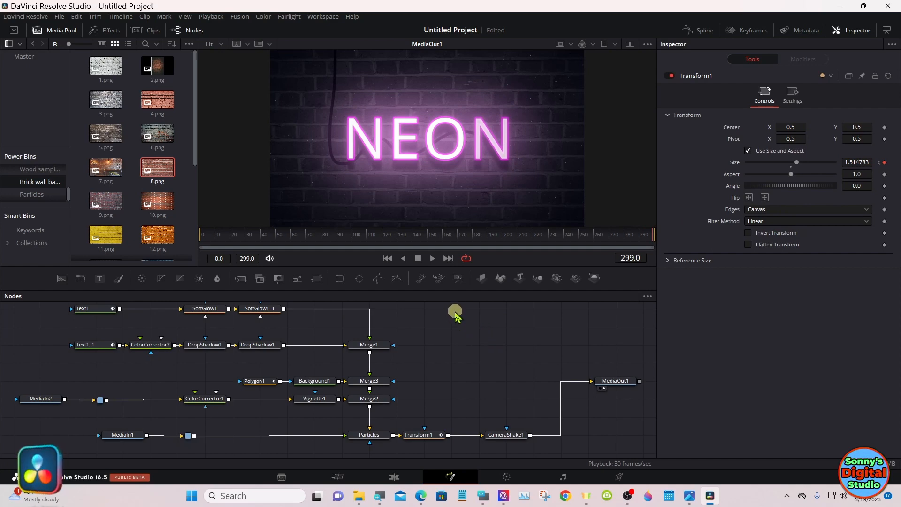
Step: Disconnect MediaIn2 and MediaIn1 from their routers and move both nodes clear of the rest of the graph
left_click_drag(453, 289, 453, 272)
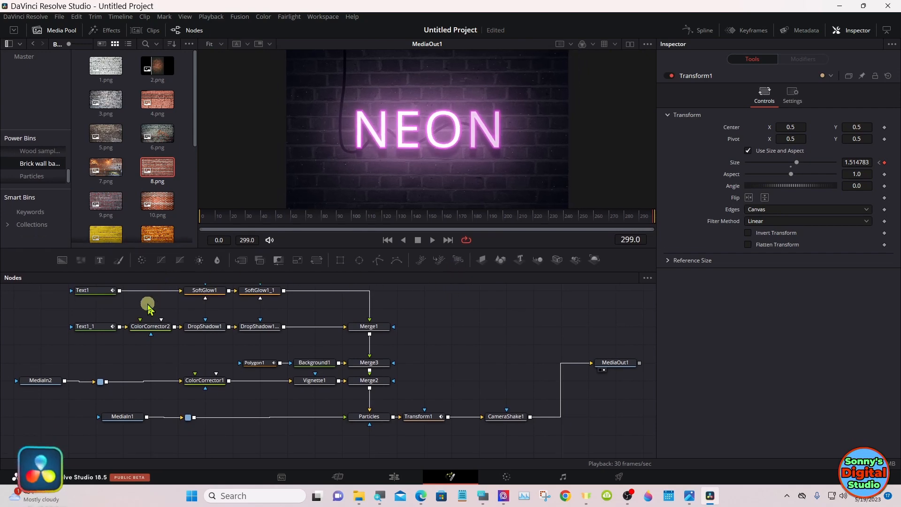
left_click_drag(38, 384, 29, 384)
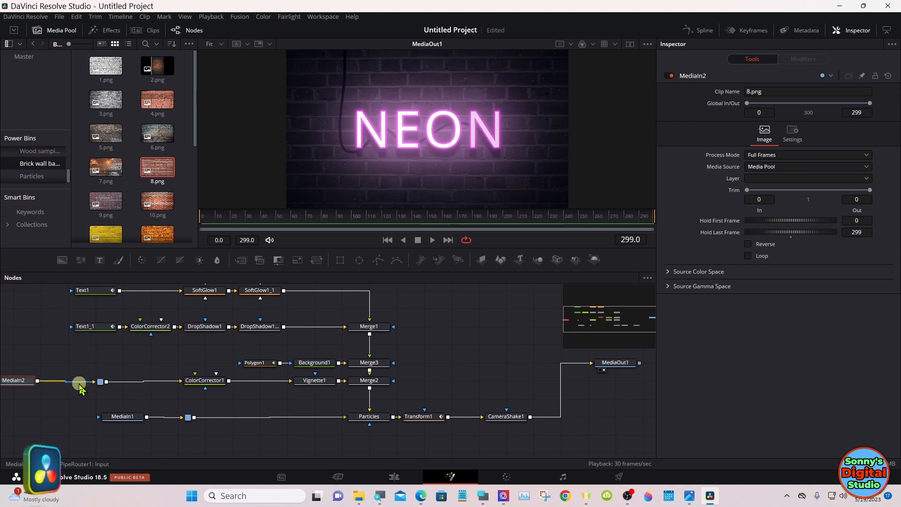
left_click_drag(80, 386, 79, 386)
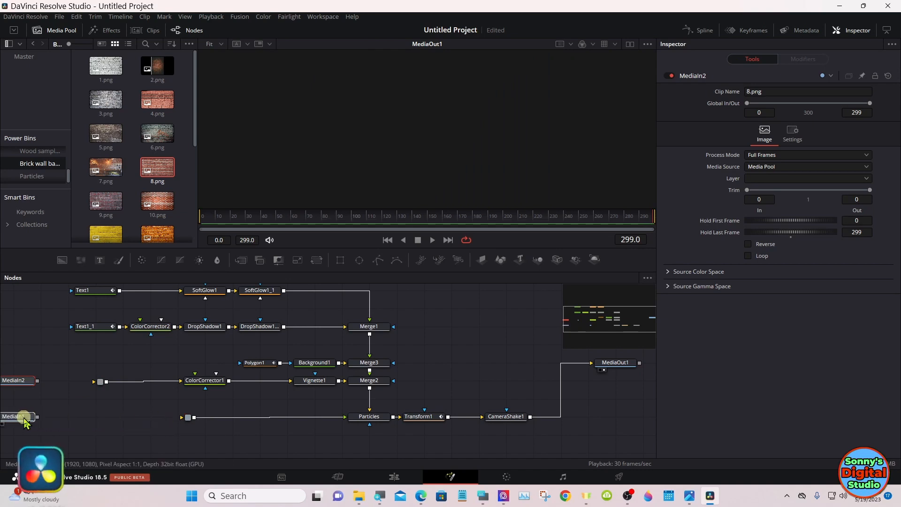
left_click(24, 416)
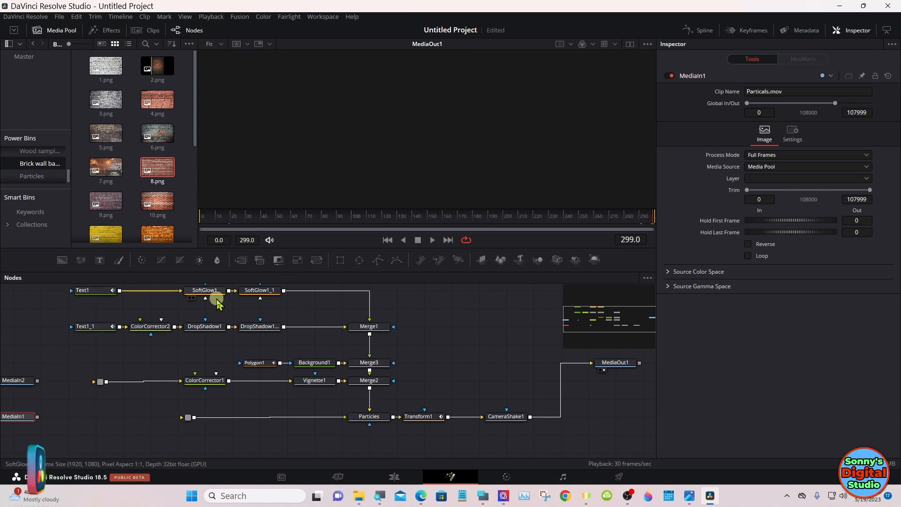
Step: Group all nodes except MediaIn1, MediaIn2 and MediaOut1, and place the group node in line with MediaOut1
left_click_drag(572, 314, 607, 322)
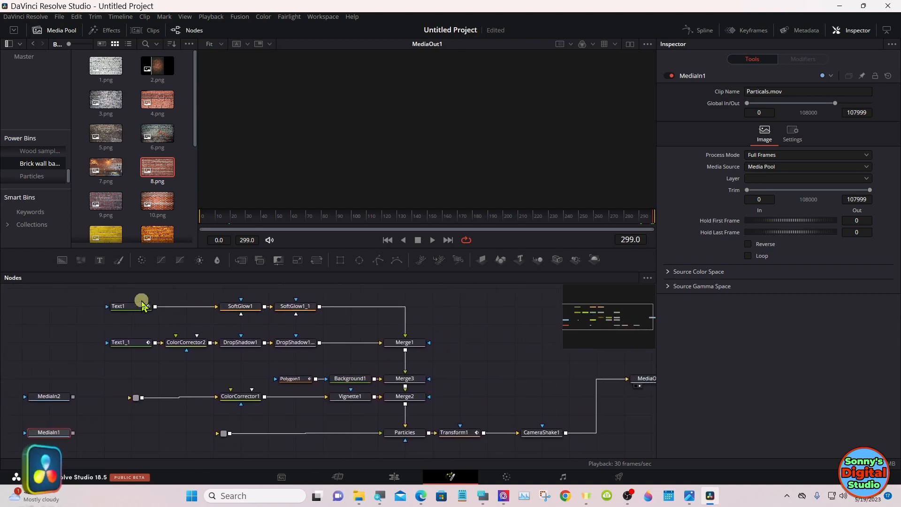
left_click_drag(132, 296, 536, 447)
left_click(400, 379)
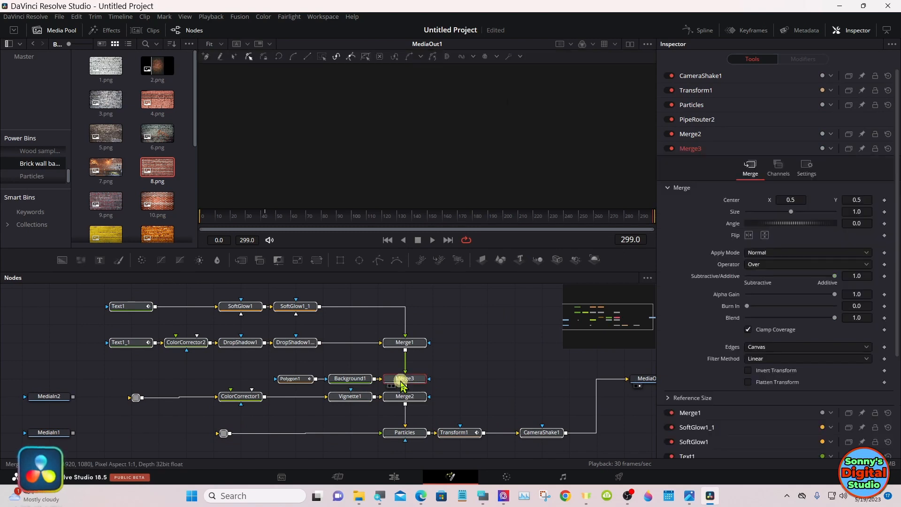
right_click(401, 384)
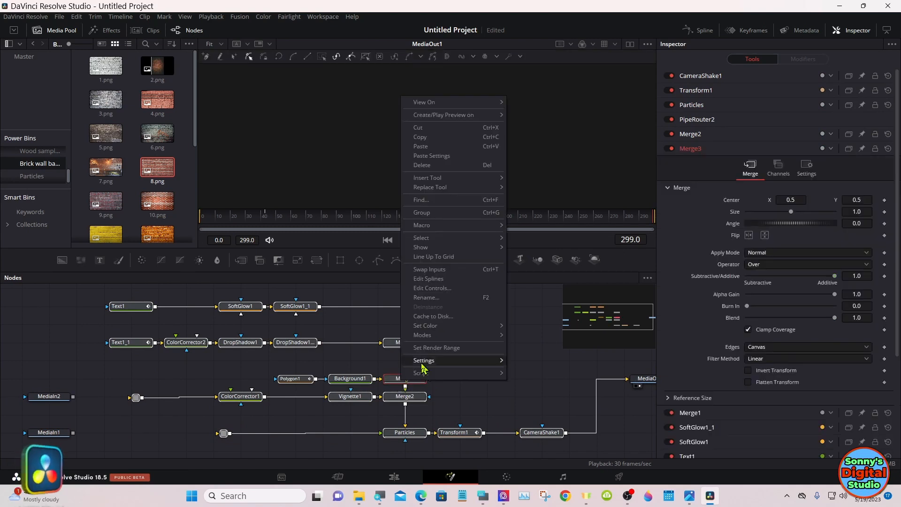
left_click(438, 212)
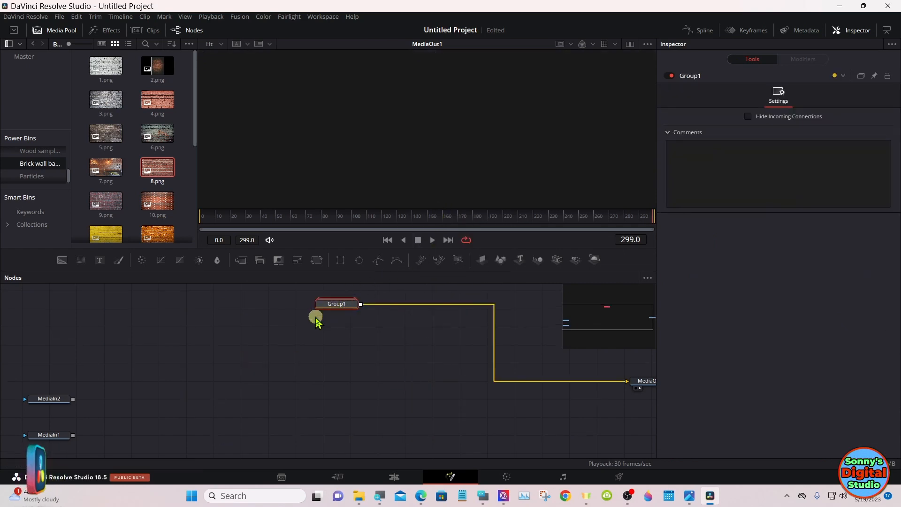
left_click_drag(322, 306, 272, 385)
Step: Save the Group1 node's settings to the Desktop as Group1
right_click(272, 385)
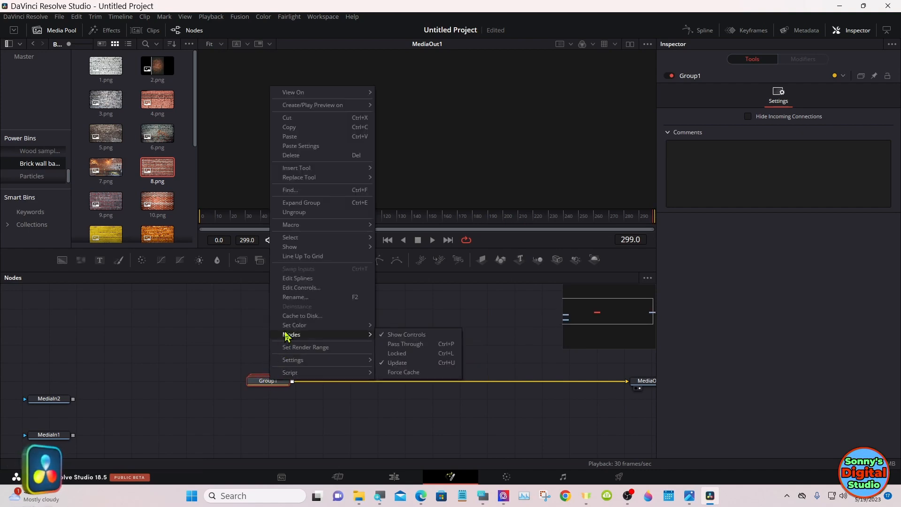
mouse_move(283, 331)
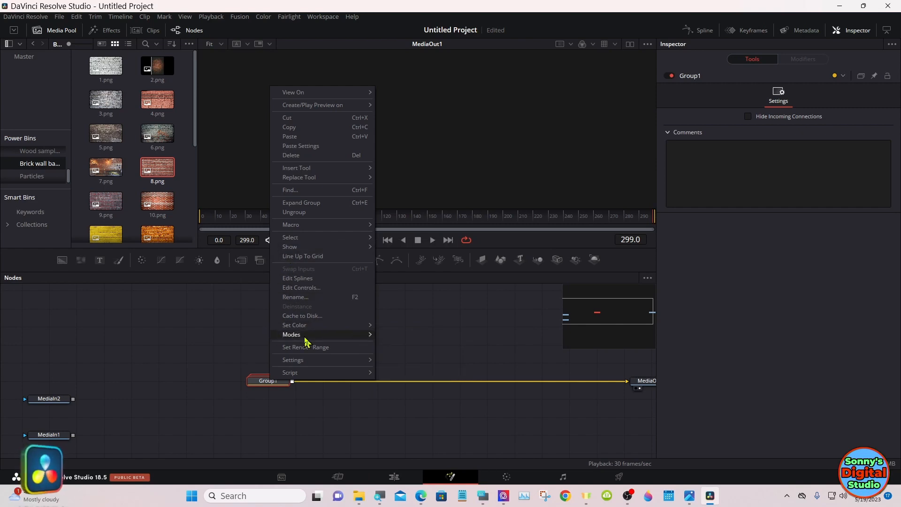
mouse_move(329, 363)
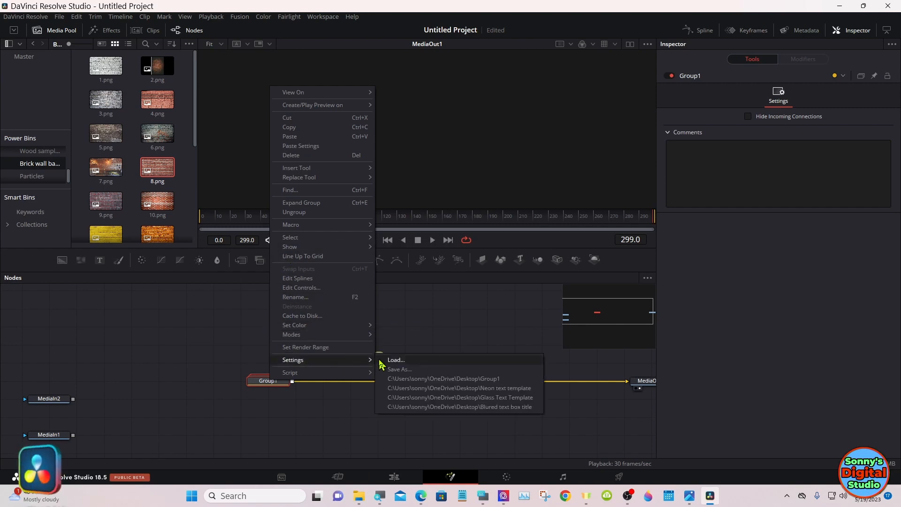
left_click(404, 371)
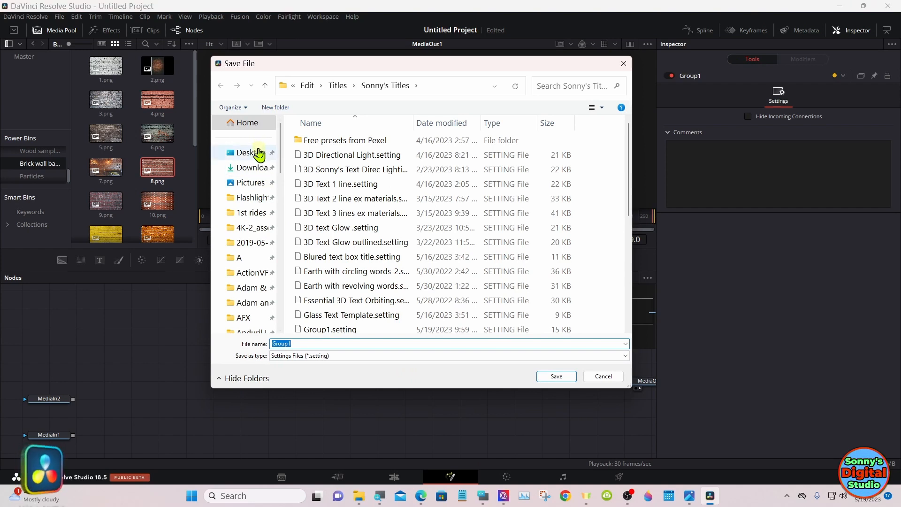
left_click(258, 154)
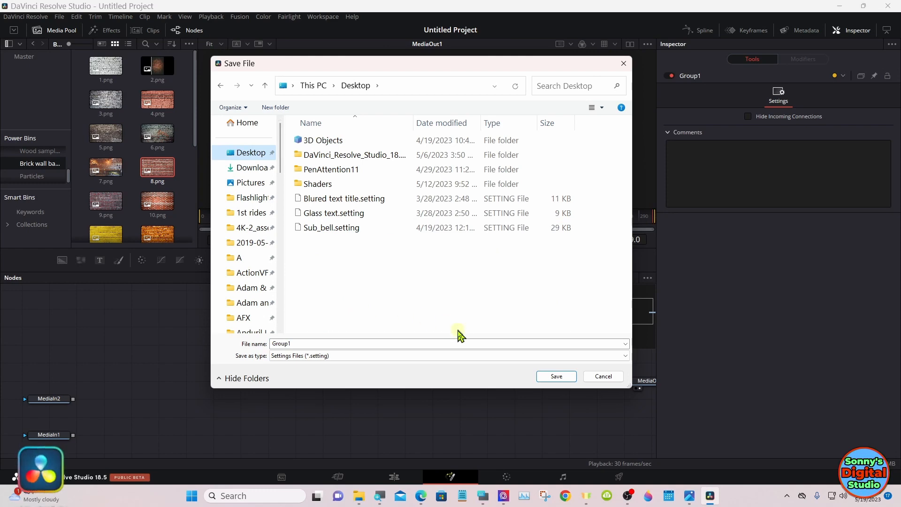
left_click(555, 377)
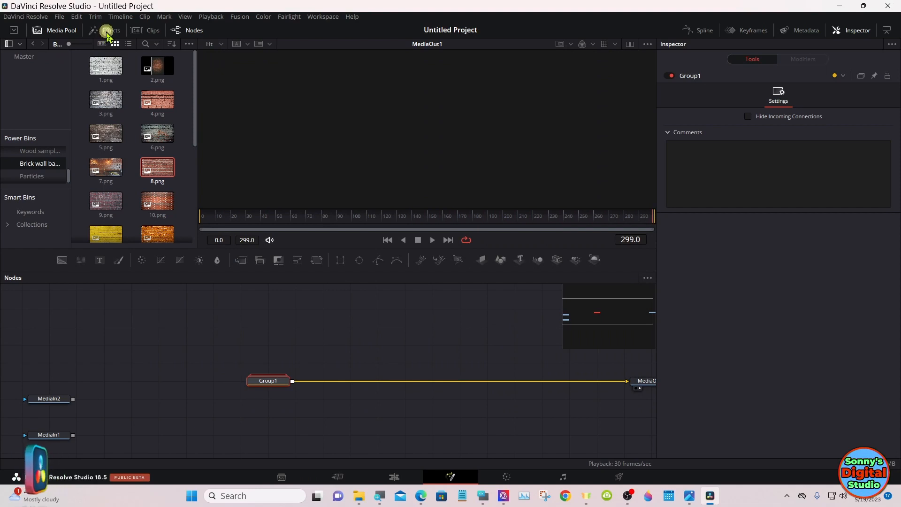
Step: Show the template folder for Sonny's Titles under the Edit page title templates in File Explorer
left_click(107, 31)
left_click(107, 31)
left_click(107, 32)
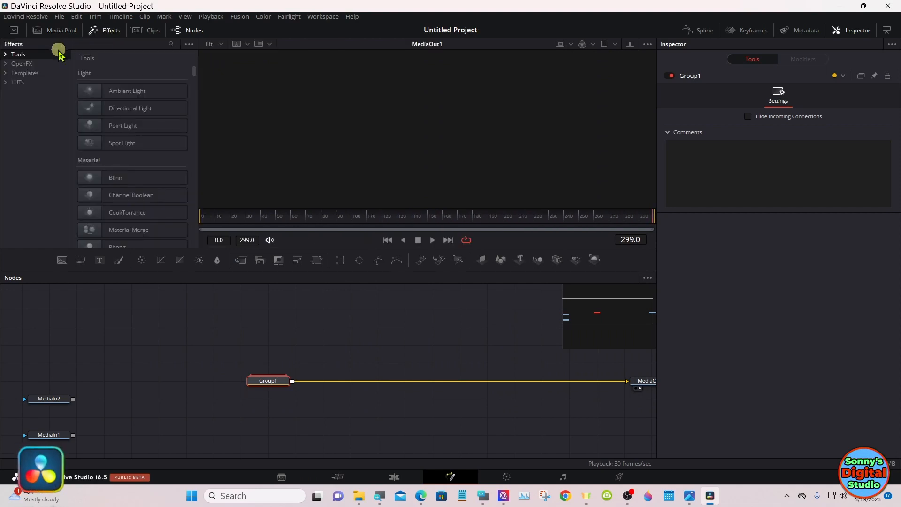
left_click(9, 73)
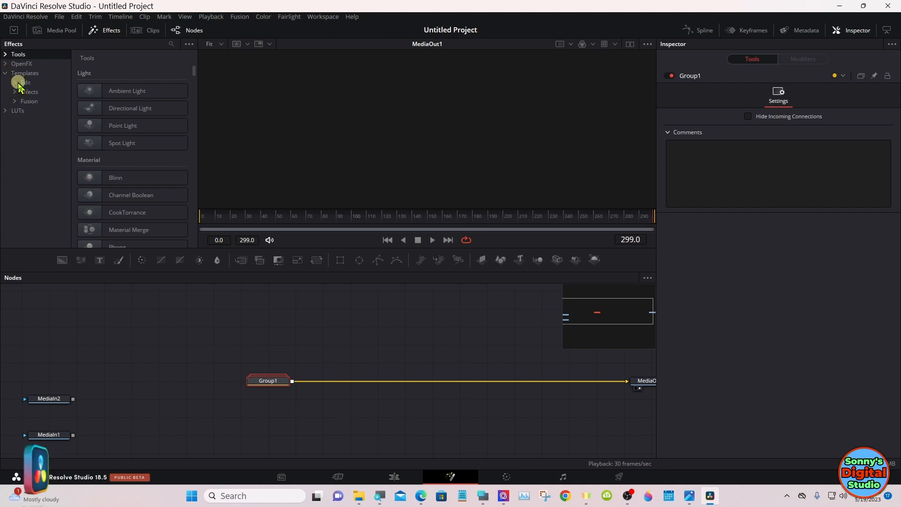
left_click(18, 83)
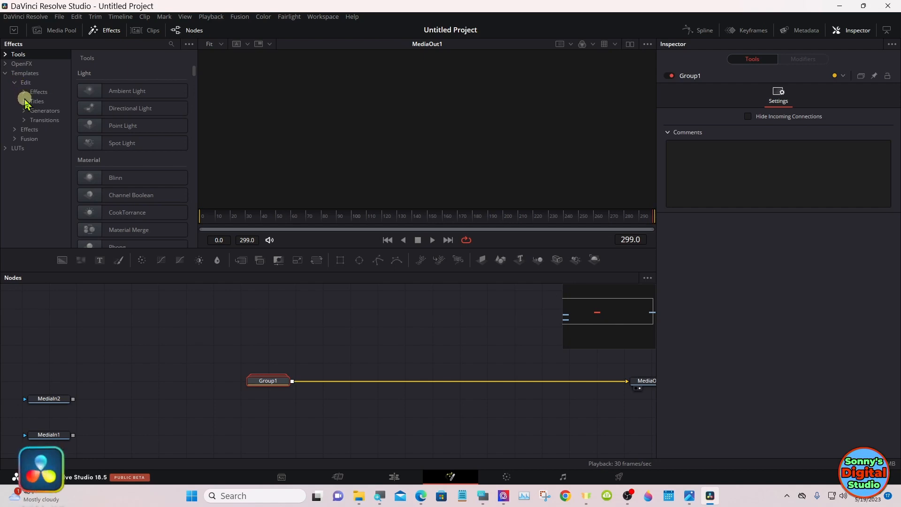
left_click(27, 103)
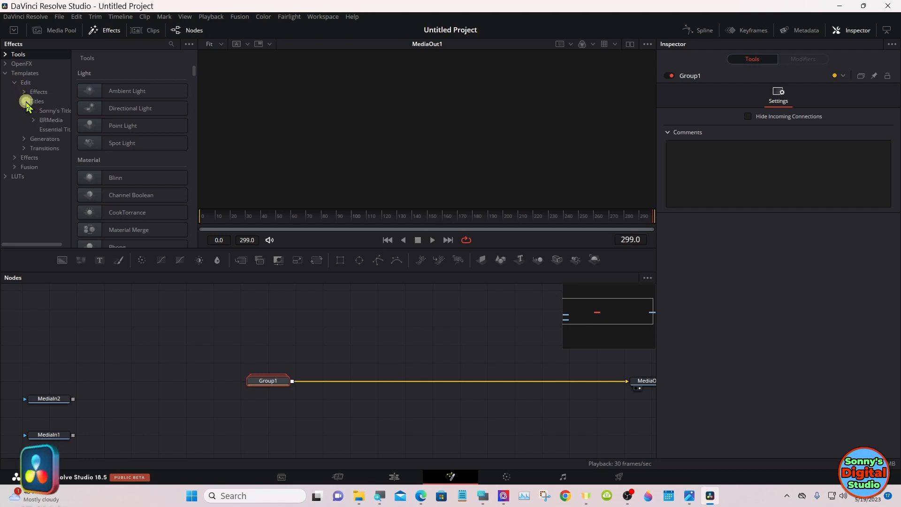
left_click(54, 111)
right_click(54, 114)
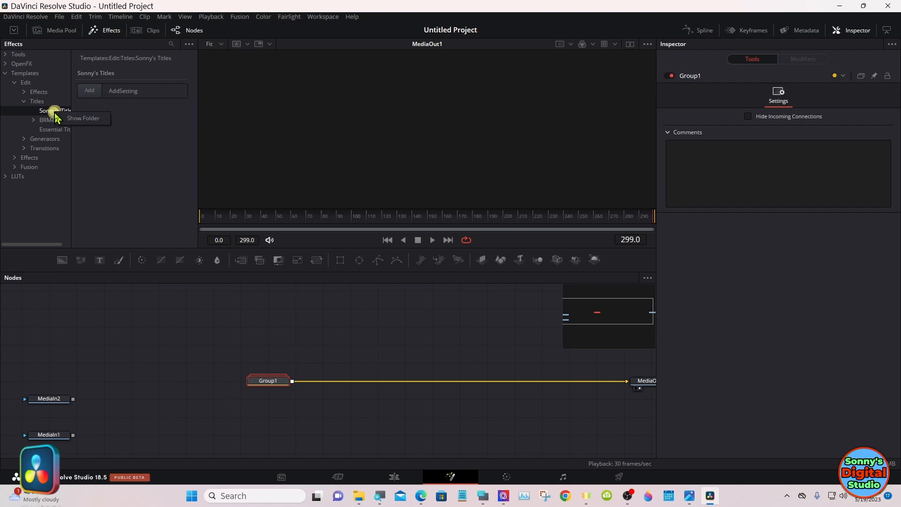
left_click(78, 117)
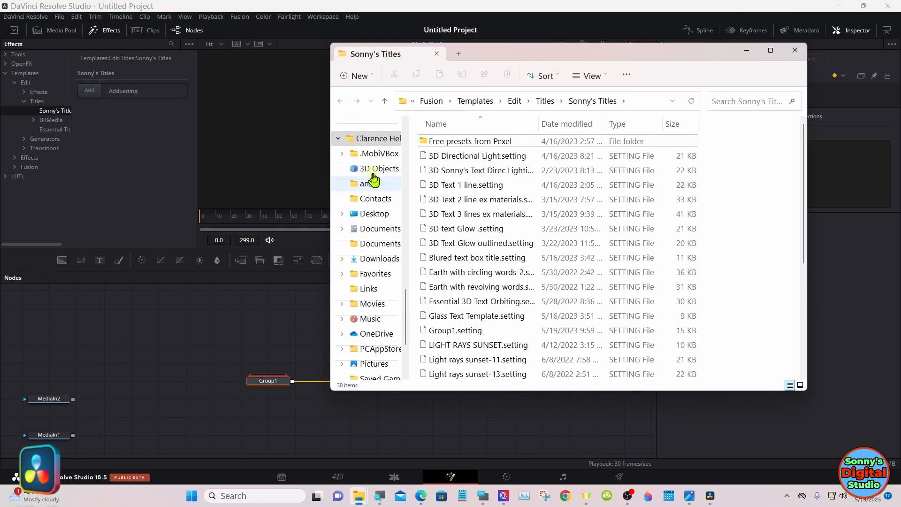
Step: Move the DaVinci Resolve window aside to uncover the desktop files and bring back the Sonny's Titles folder window
left_click(399, 7)
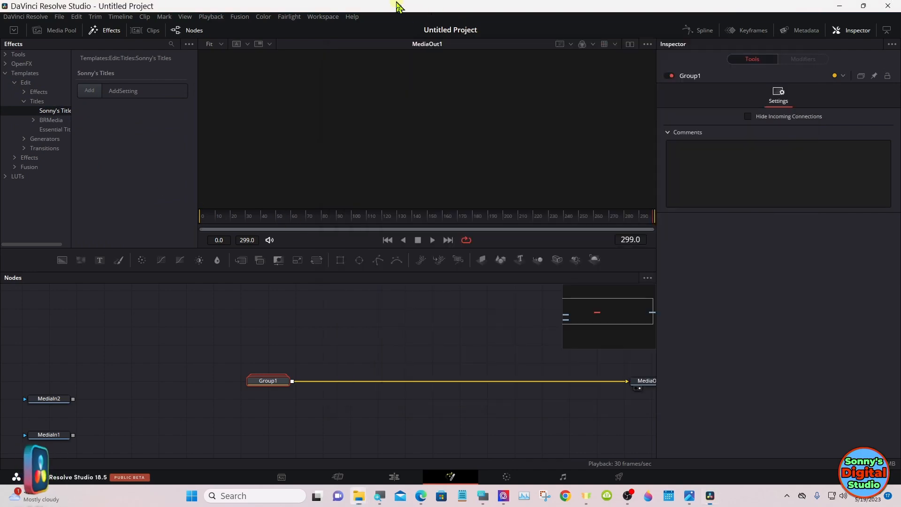
left_click_drag(495, 7, 759, 12)
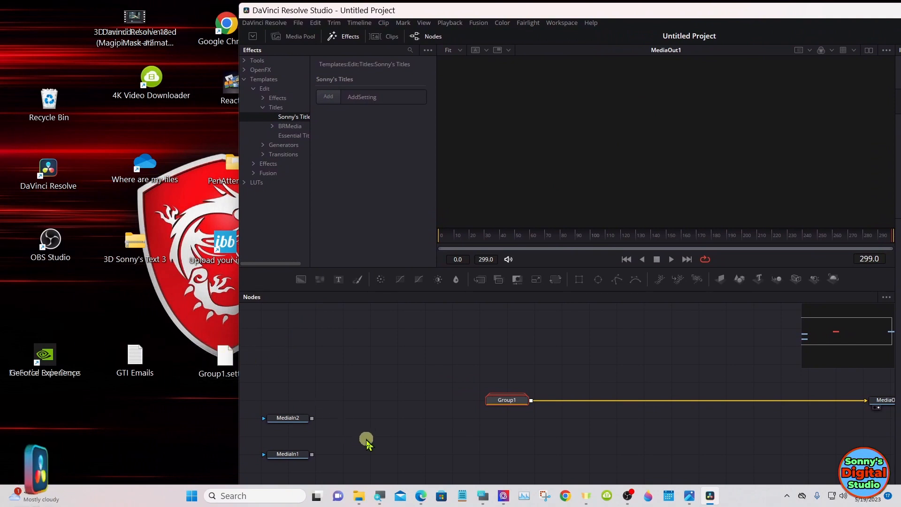
mouse_move(360, 496)
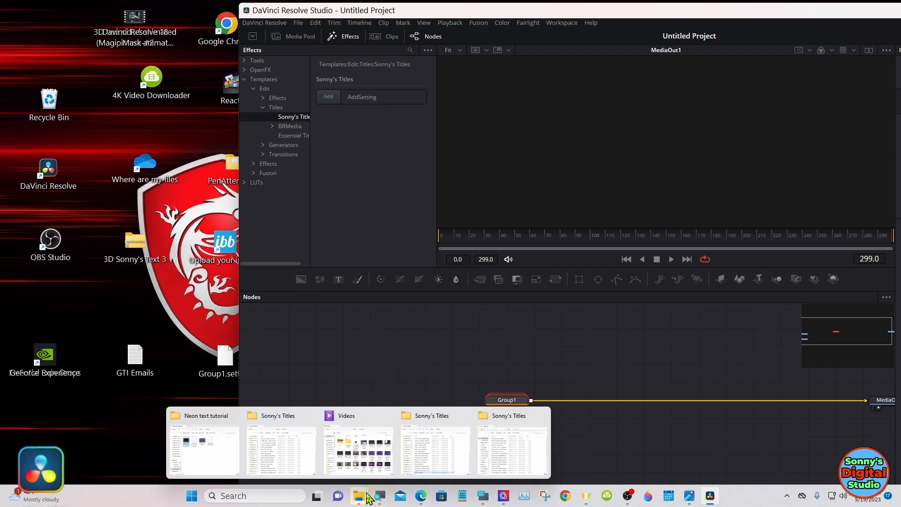
left_click(495, 444)
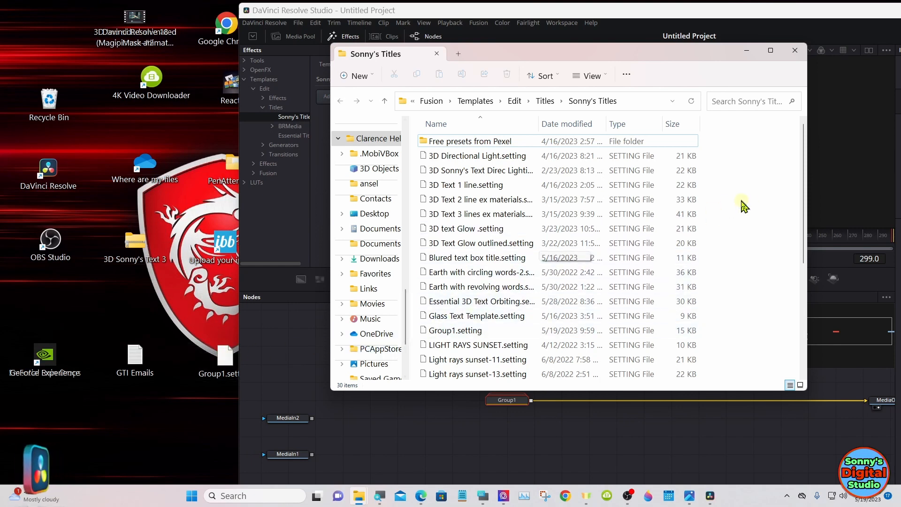
Step: Delete the old Group1.setting from the Sonny's Titles folder and move the new Group1.setting from the desktop into it
scroll(801, 193, "down", 1)
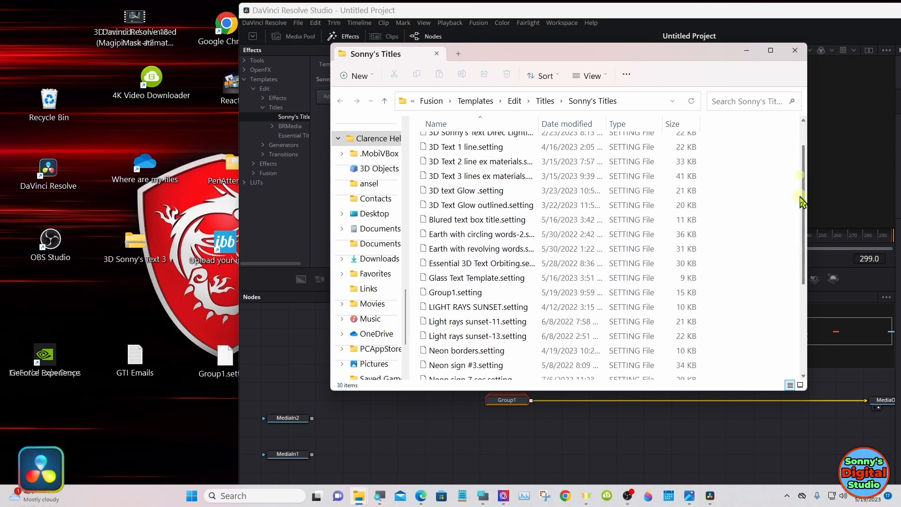
left_click(507, 285)
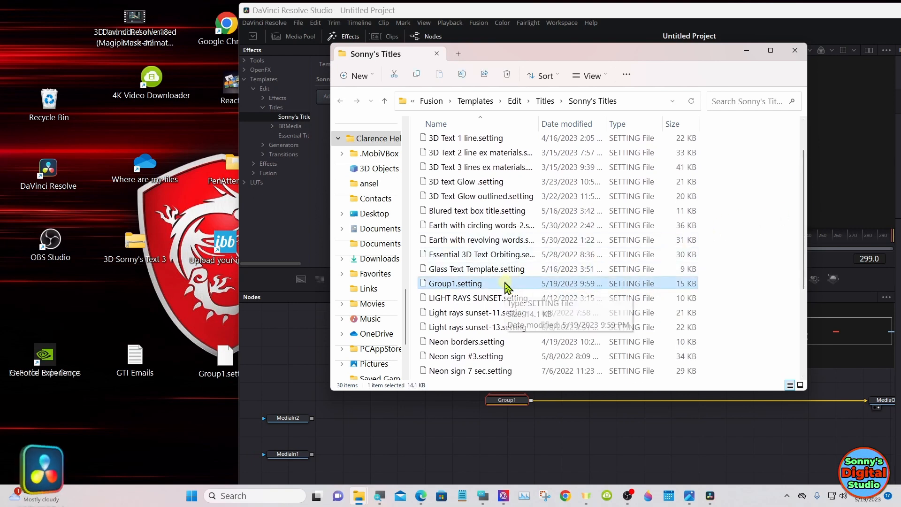
right_click(509, 285)
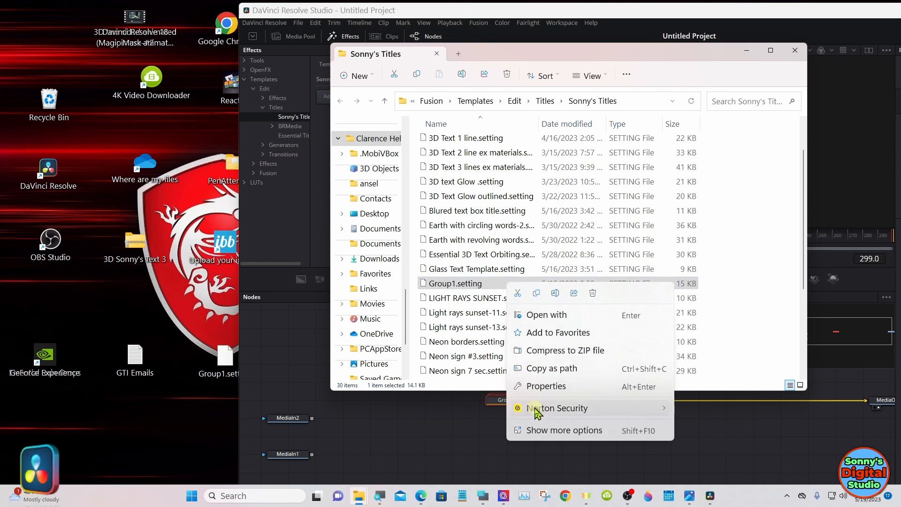
left_click(539, 431)
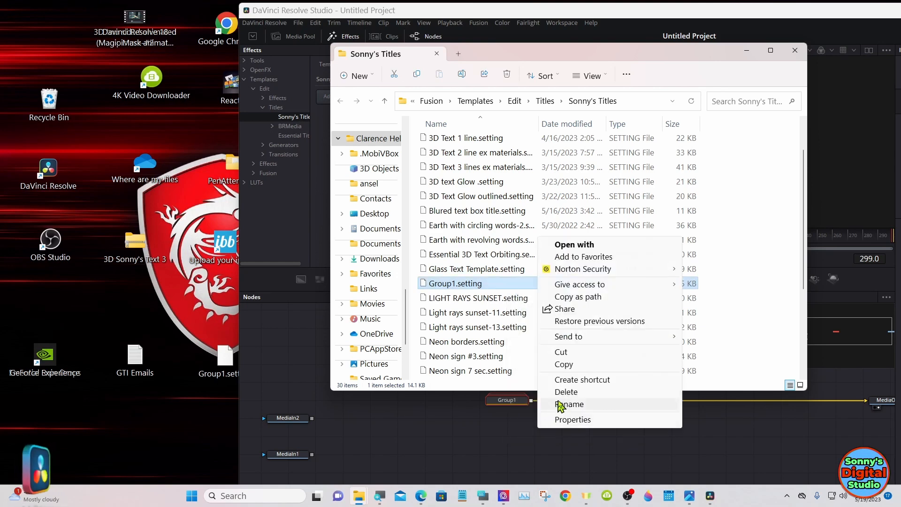
left_click(561, 396)
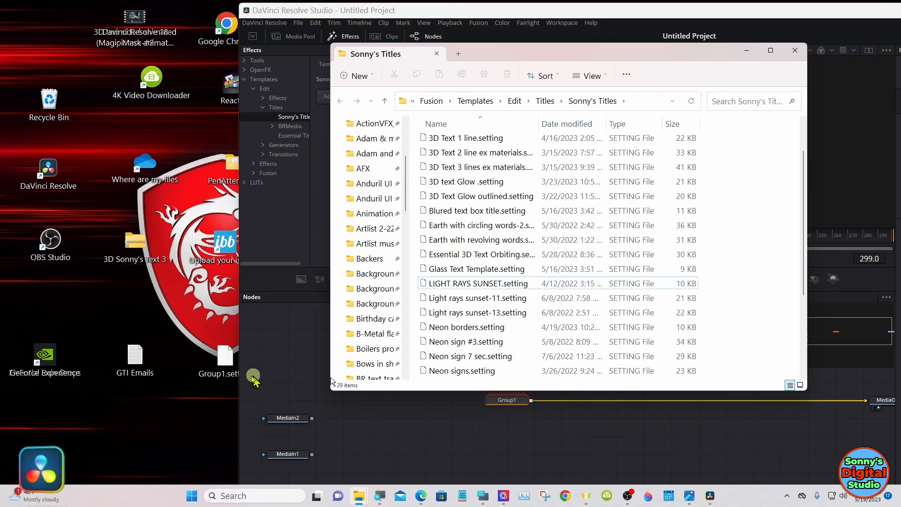
left_click_drag(217, 371, 532, 233)
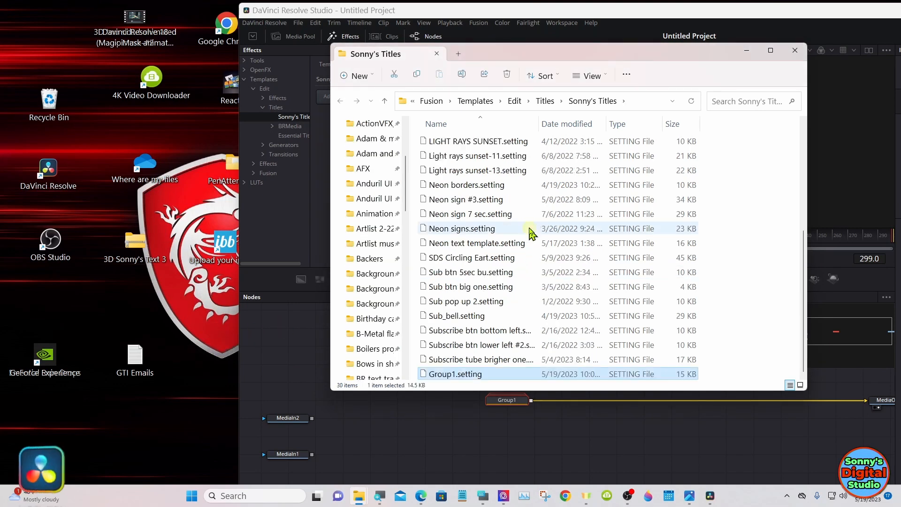
Step: Put the file window away, return to the Edit page in DaVinci Resolve and ripple delete the old Group1 title clip
left_click(746, 50)
left_click_drag(732, 10, 505, 8)
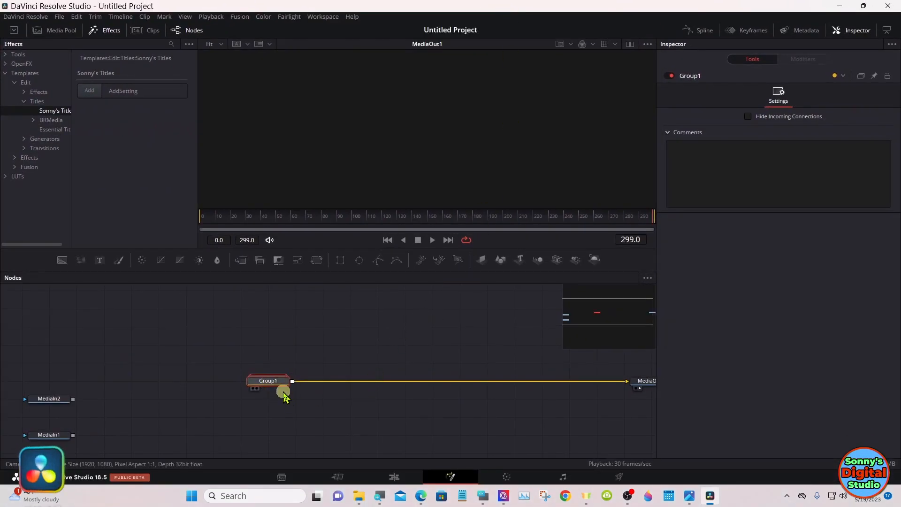
left_click(396, 477)
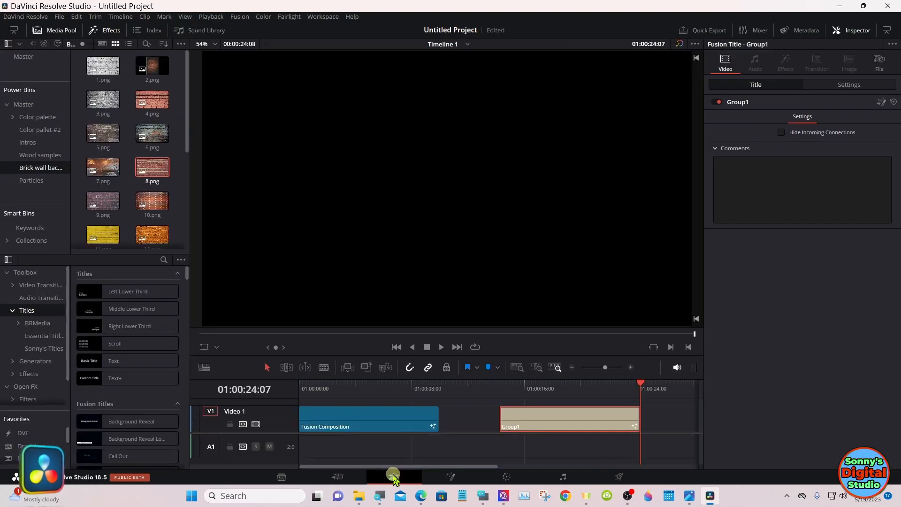
right_click(516, 427)
left_click(543, 318)
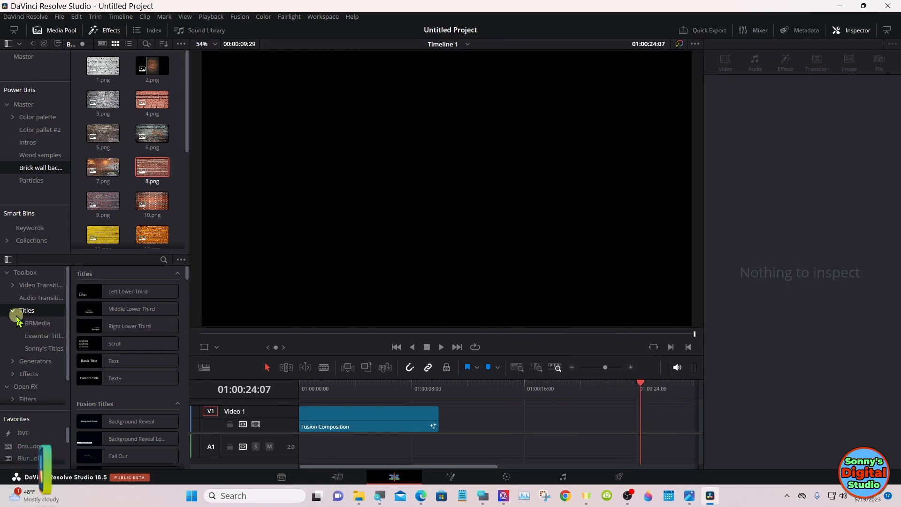
Step: Add the Group1 title from Sonny's Titles to Video 1 after the Fusion Composition clip and trim its length to about 10 seconds
left_click(37, 349)
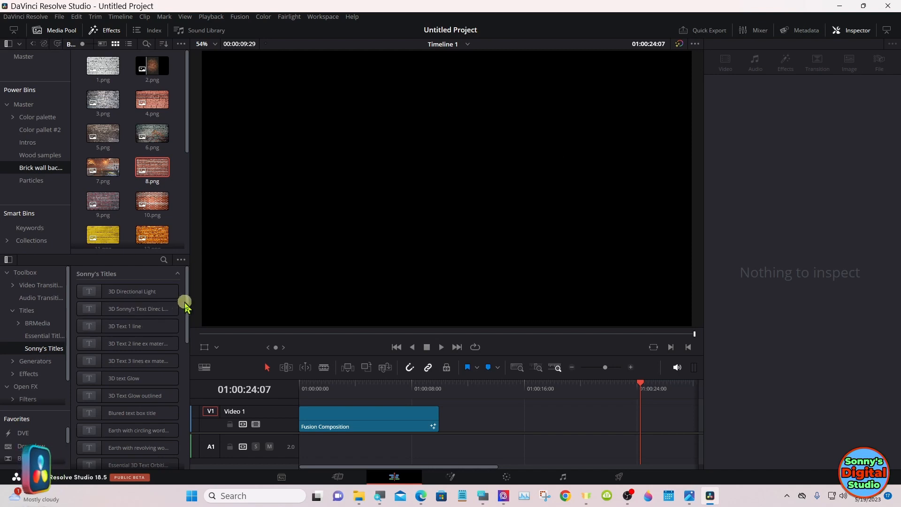
left_click_drag(185, 301, 185, 352)
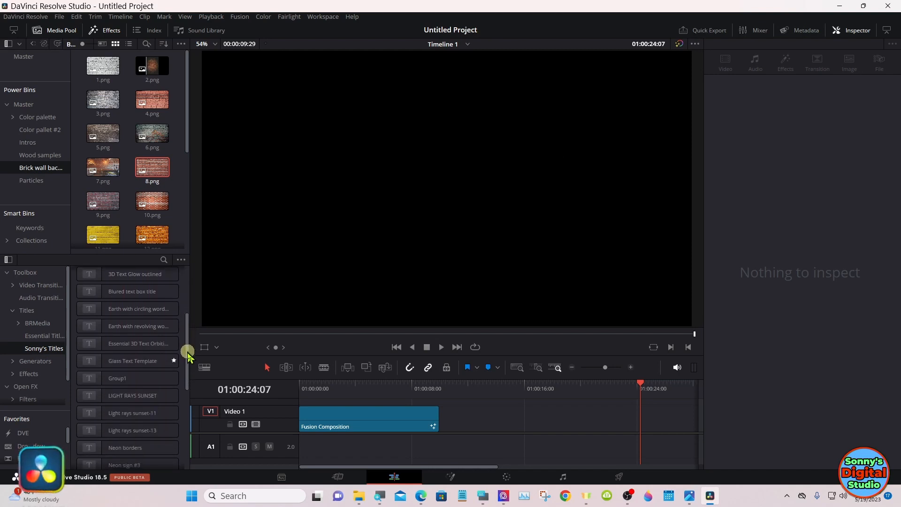
left_click(144, 377)
left_click_drag(144, 377, 494, 416)
left_click_drag(561, 418, 629, 426)
left_click_drag(613, 394, 586, 392)
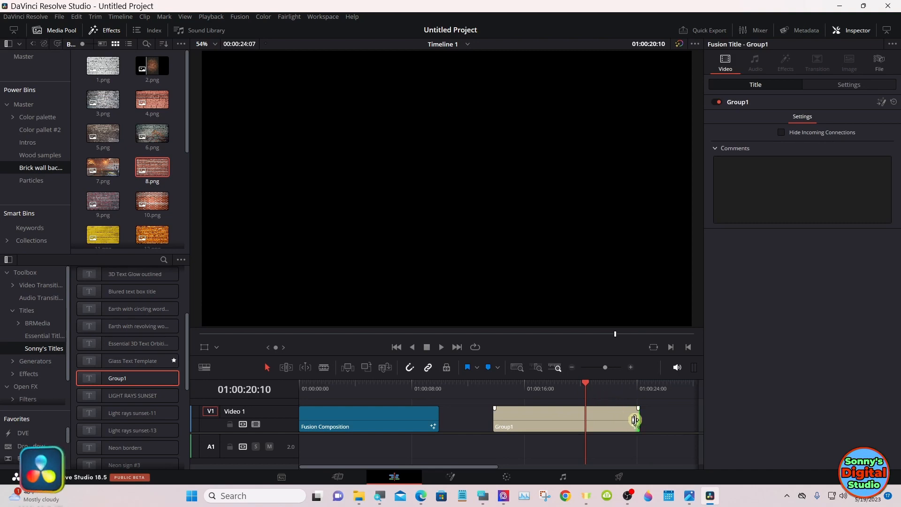
left_click_drag(635, 420, 631, 419)
Step: Open the new Group1 clip in Fusion and spread the Group1 and MediaOut1 nodes apart on one level
left_click_drag(566, 391, 550, 395)
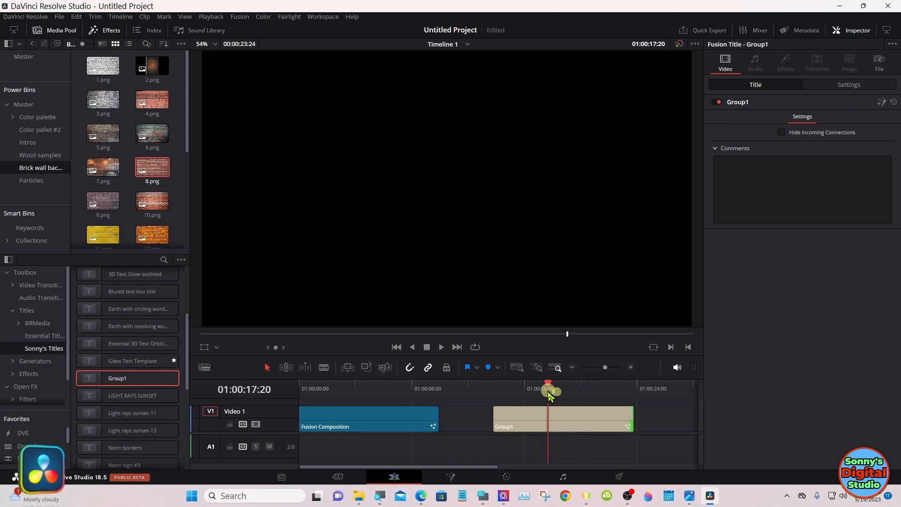
left_click(547, 418)
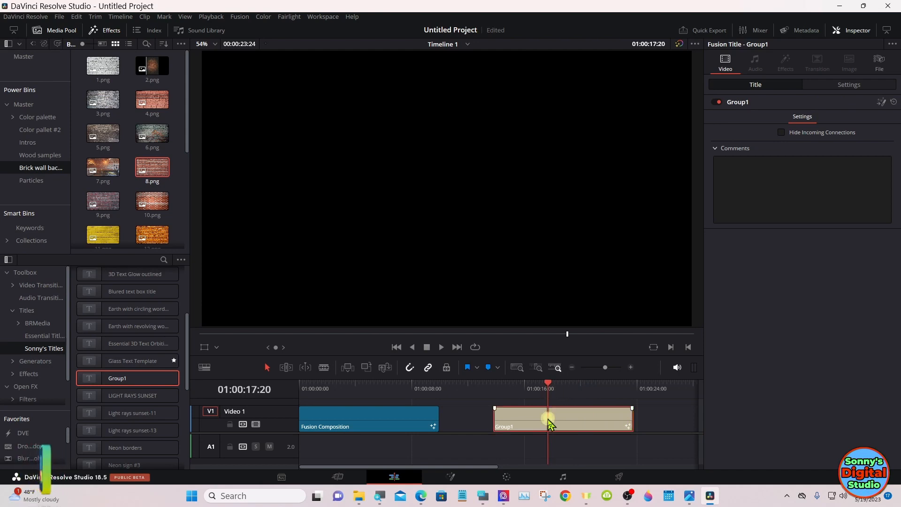
left_click(449, 477)
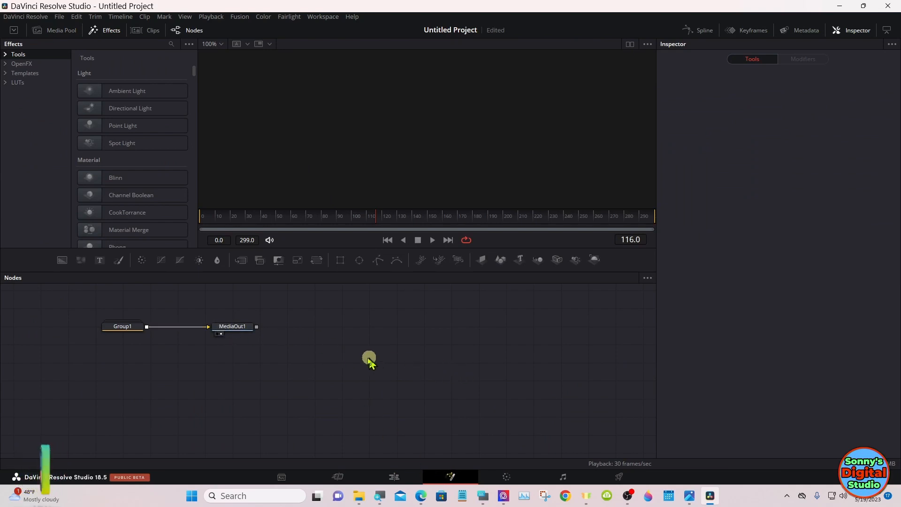
left_click_drag(252, 328, 498, 386)
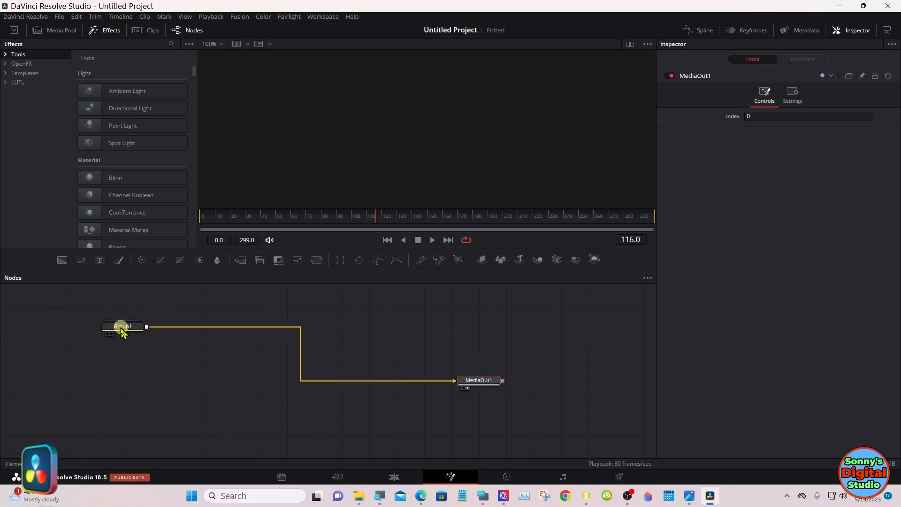
left_click_drag(121, 326, 227, 381)
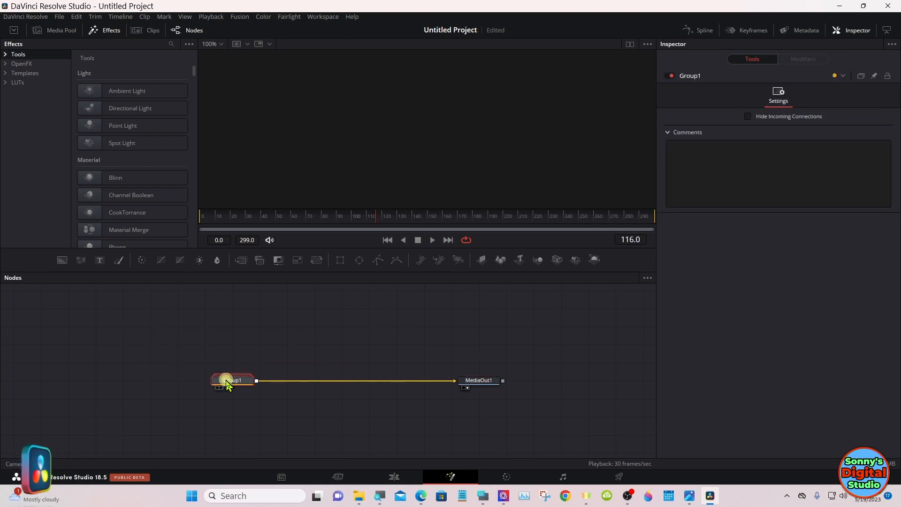
Step: Ungroup the Group1 node and reposition its nodes, with MediaOut1 clear of the rest of the tree
right_click(227, 382)
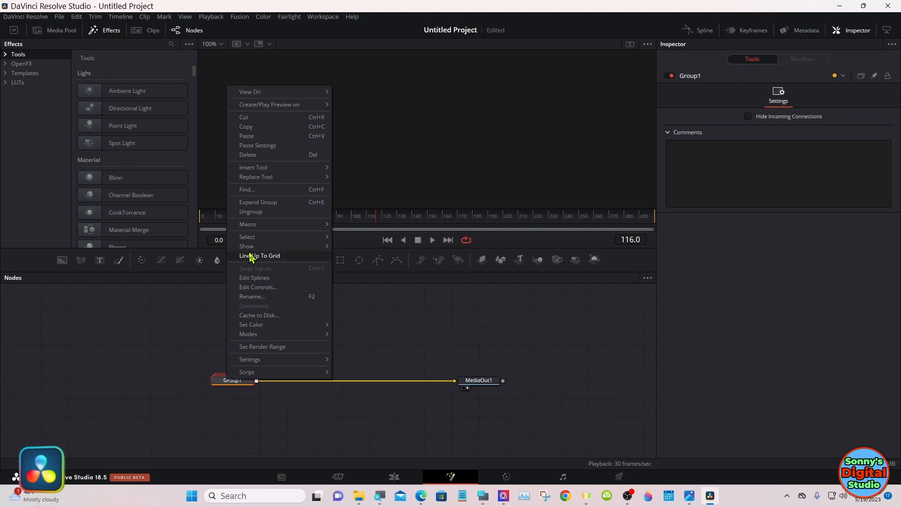
left_click(258, 212)
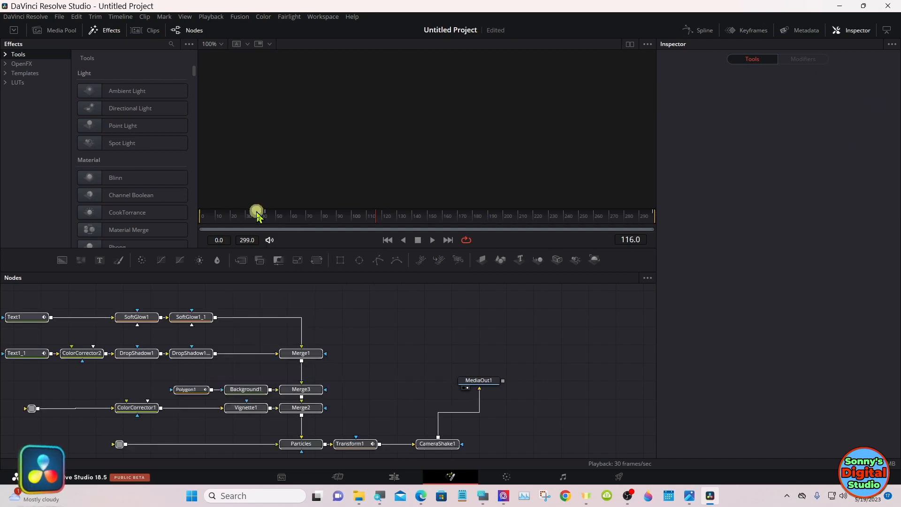
left_click_drag(303, 357, 400, 357)
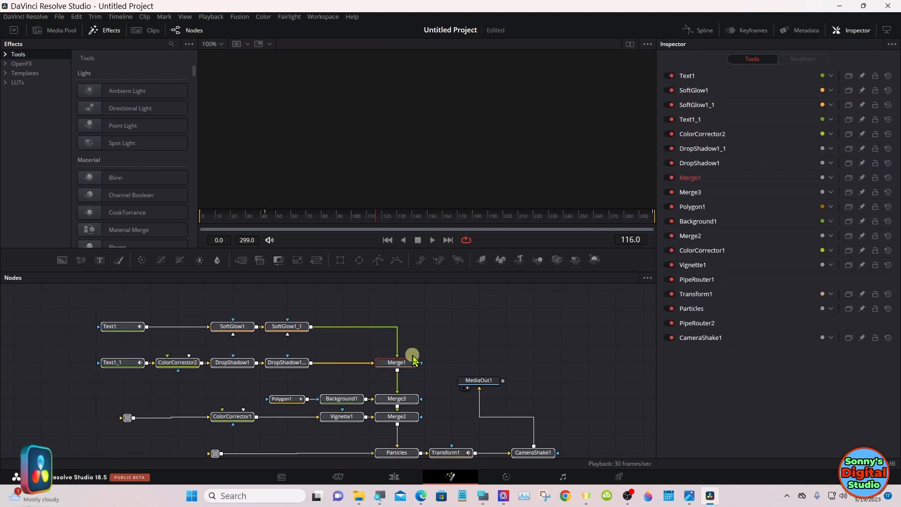
left_click_drag(497, 388, 607, 388)
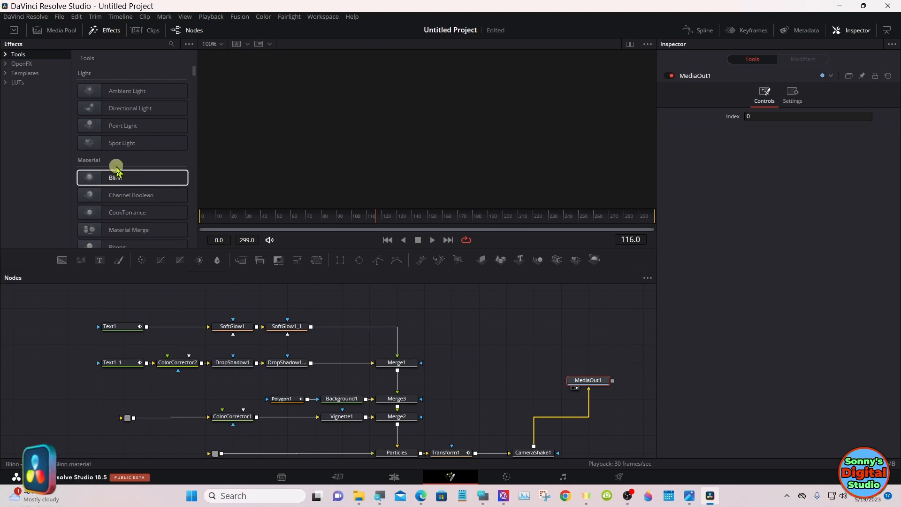
Step: Feed the brick wall image 3.png into the router before ColorCorrector1 and Particals.mov into the router leading to the Particles merge
left_click(59, 30)
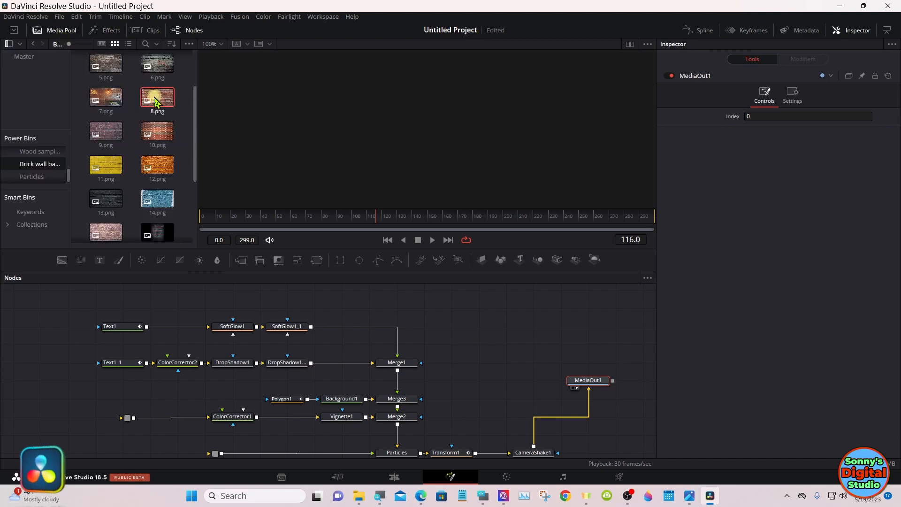
mouse_move(155, 101)
left_mouse_down()
mouse_move(125, 158)
mouse_move(152, 109)
left_mouse_up()
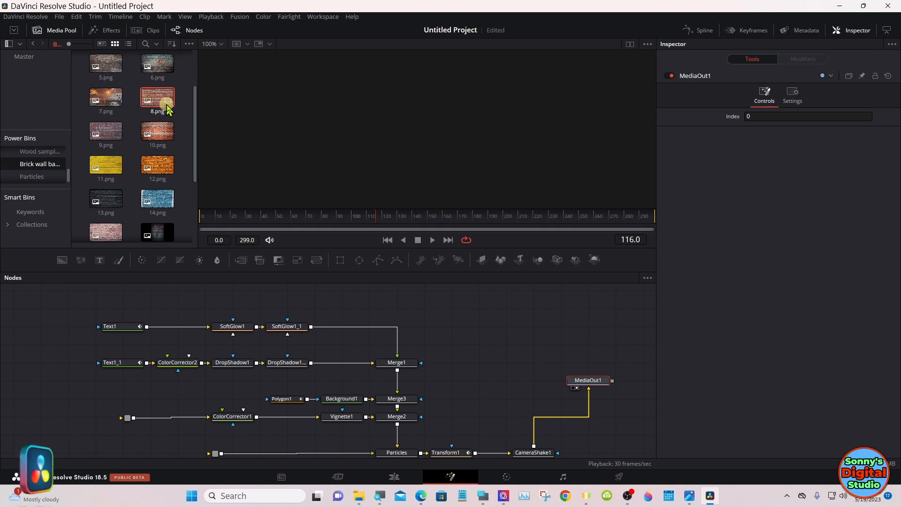
scroll(196, 111, "up", 1)
scroll(195, 106, "up", 2)
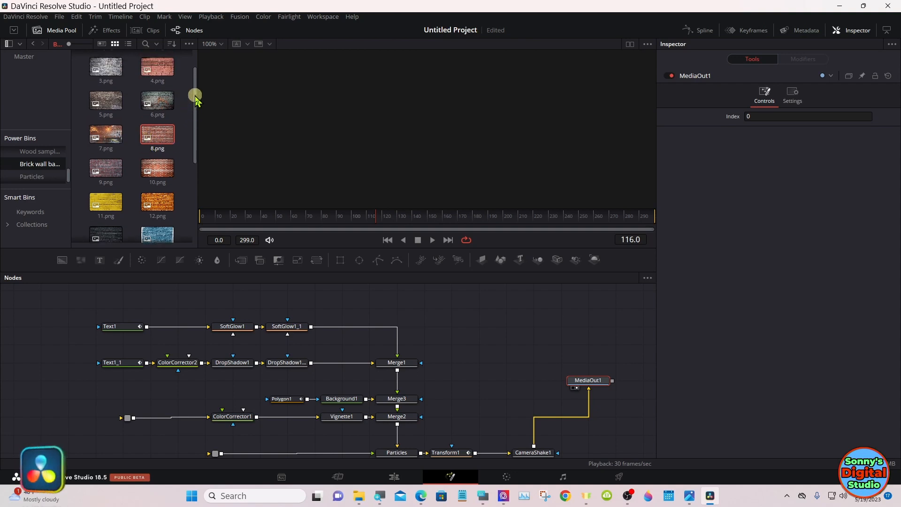
left_click(116, 72)
left_click_drag(116, 72, 127, 418)
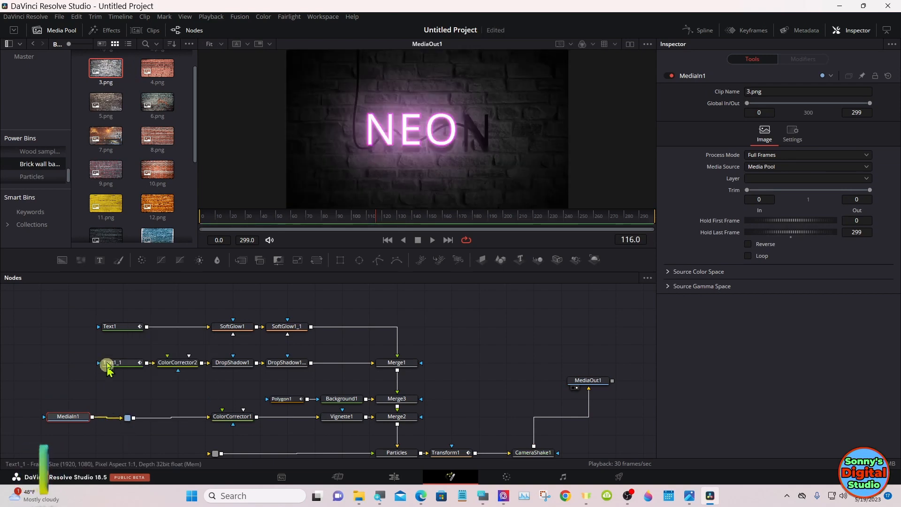
left_click(38, 175)
left_click_drag(81, 70, 219, 441)
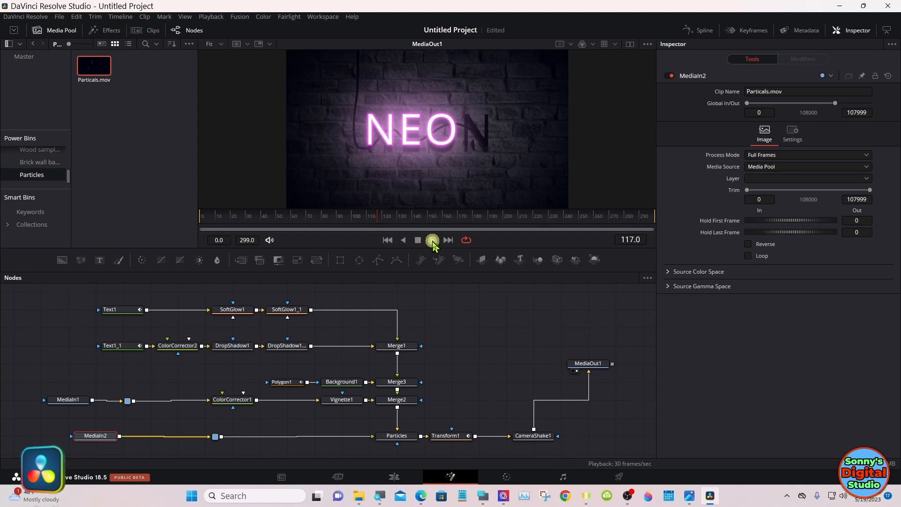
Step: Play parts of the composition to check the flickering letters, brick wall and particles
left_click(433, 240)
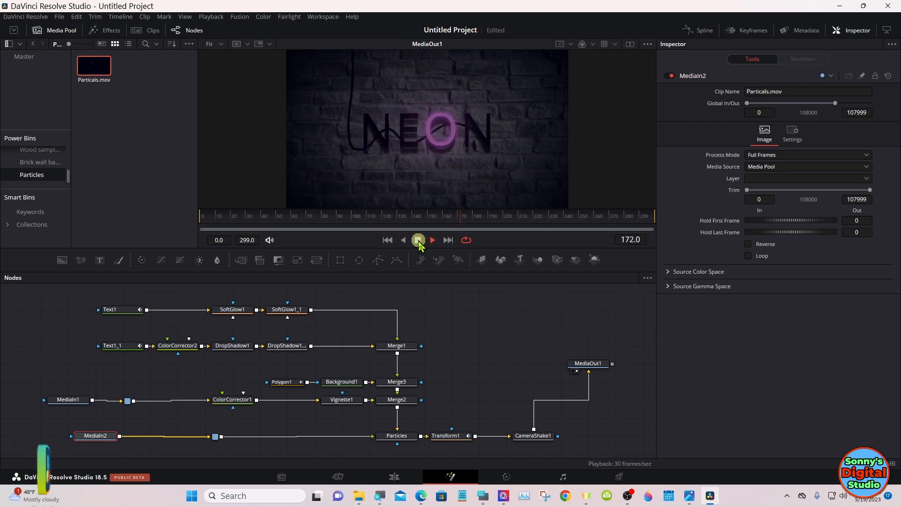
left_click(418, 240)
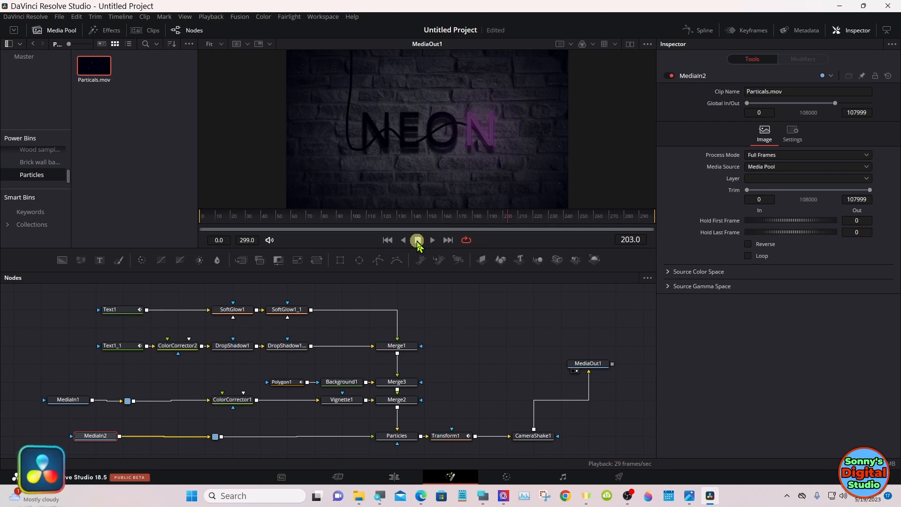
left_click(431, 240)
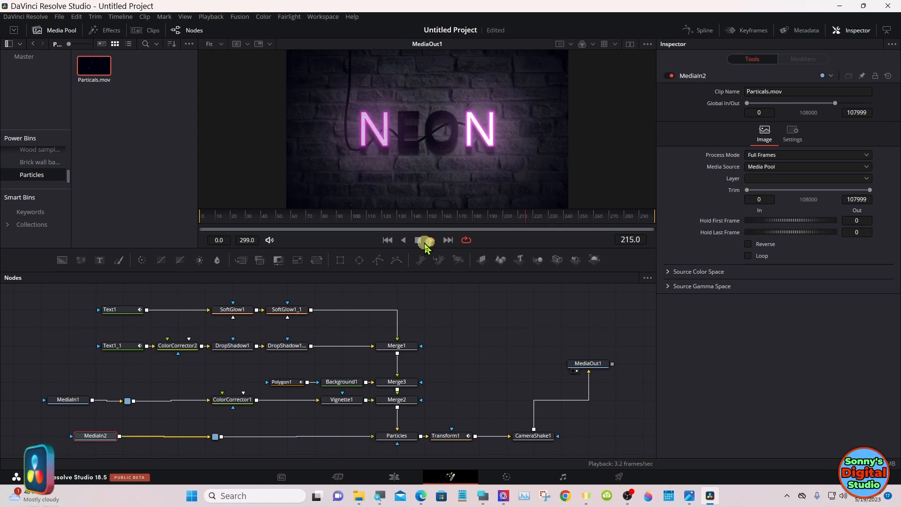
left_click(418, 241)
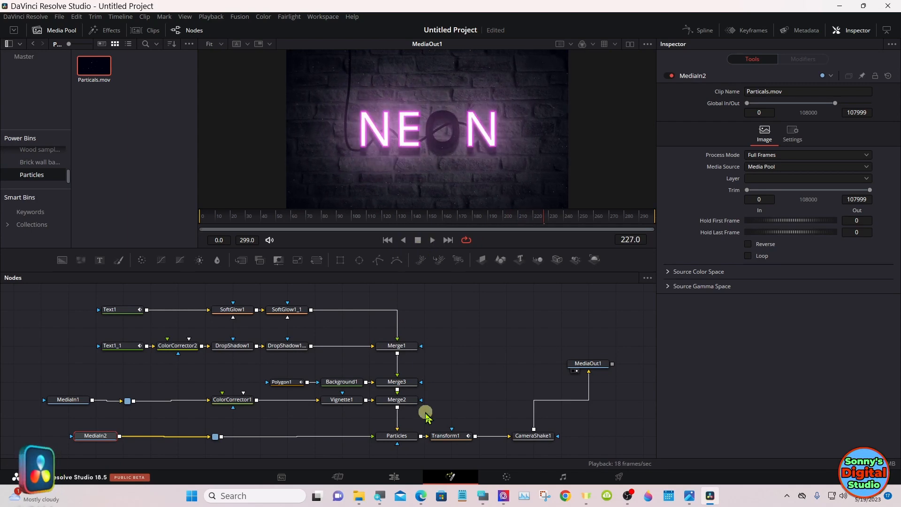
Step: Set the Blend of the Particles merge to 1.0
left_click(396, 436)
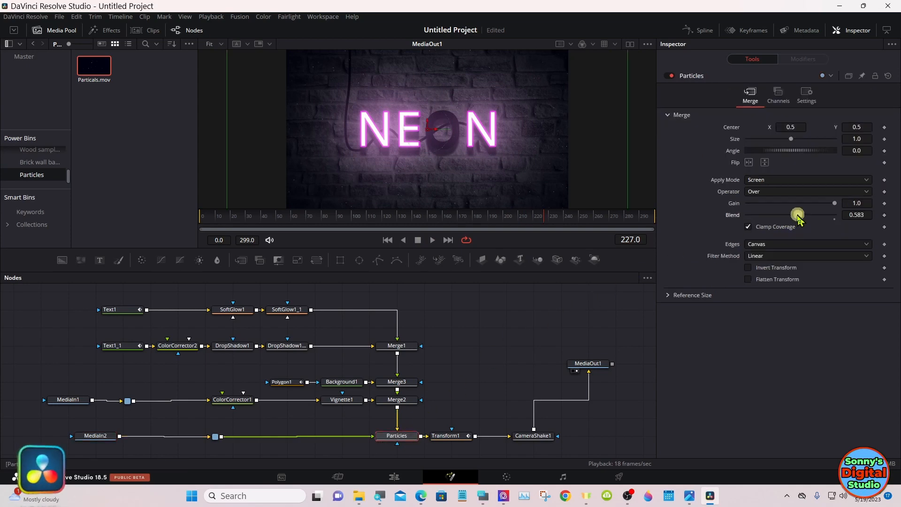
left_click_drag(799, 217, 838, 215)
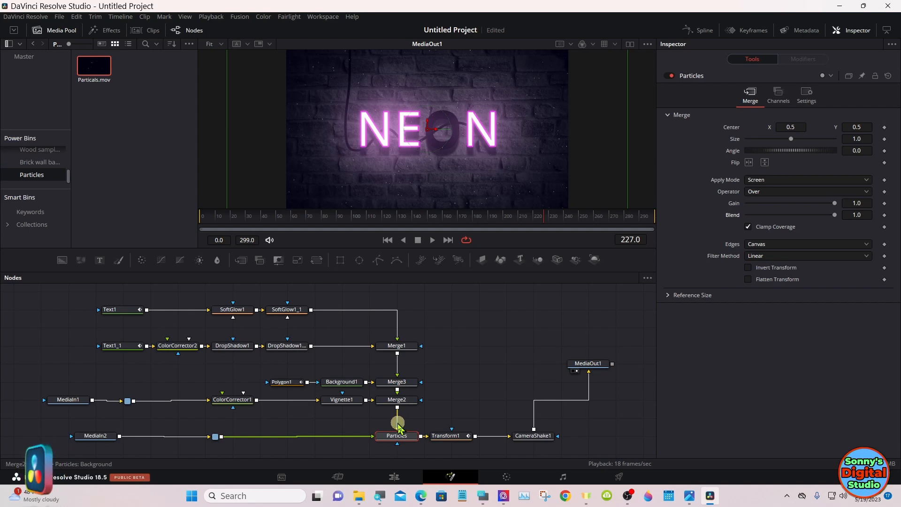
left_click_drag(397, 426, 397, 429)
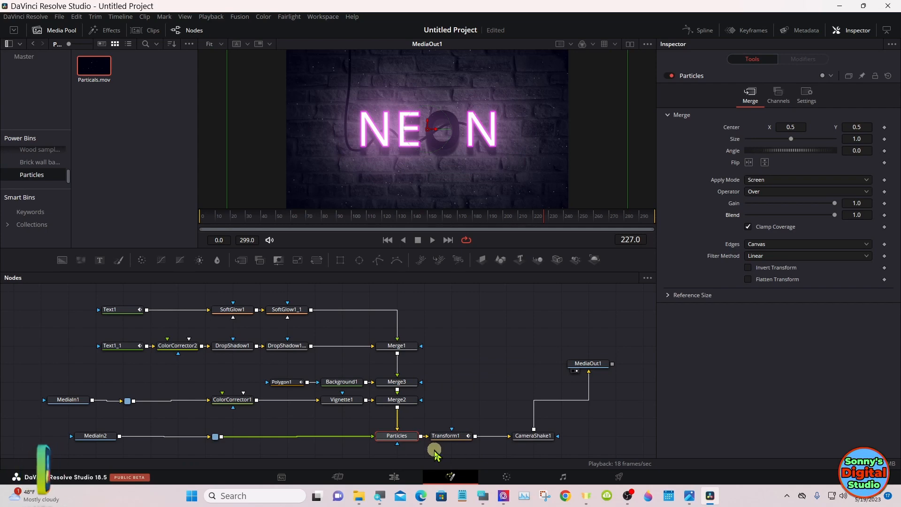
Step: Return to the Edit page, park the playhead at the start of the Group1 clip and set the render cache to Smart
left_click(395, 477)
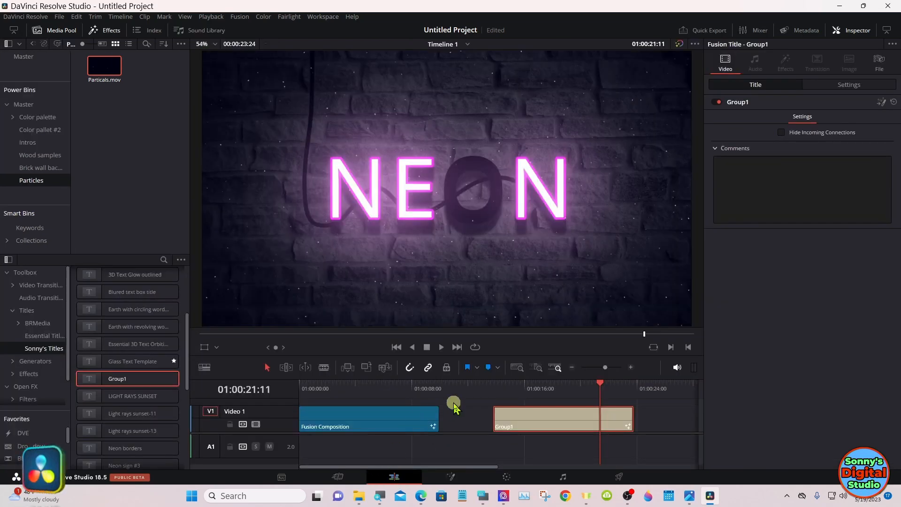
left_click(493, 389)
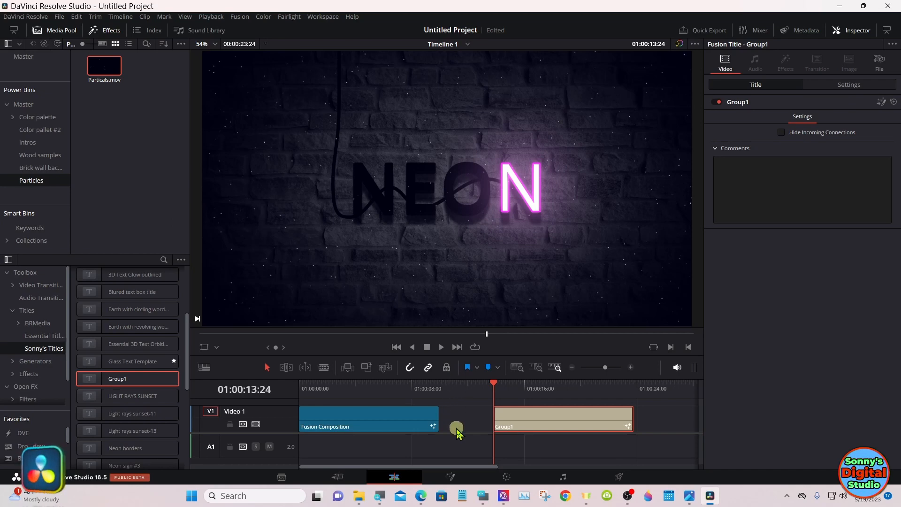
left_click_drag(456, 433, 457, 450)
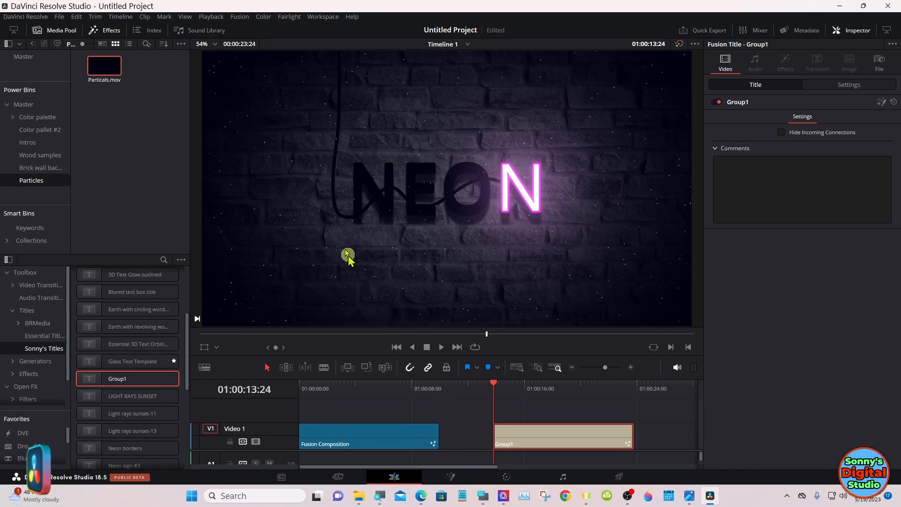
left_click(216, 18)
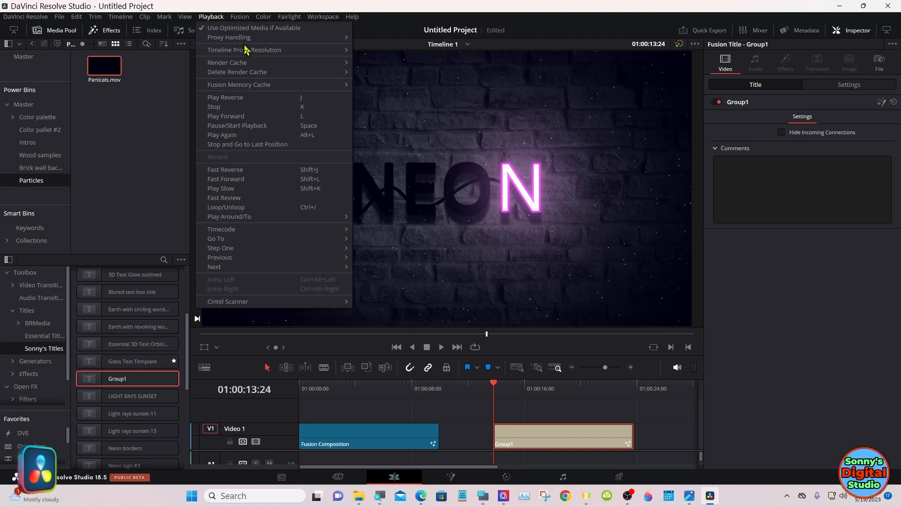
mouse_move(307, 65)
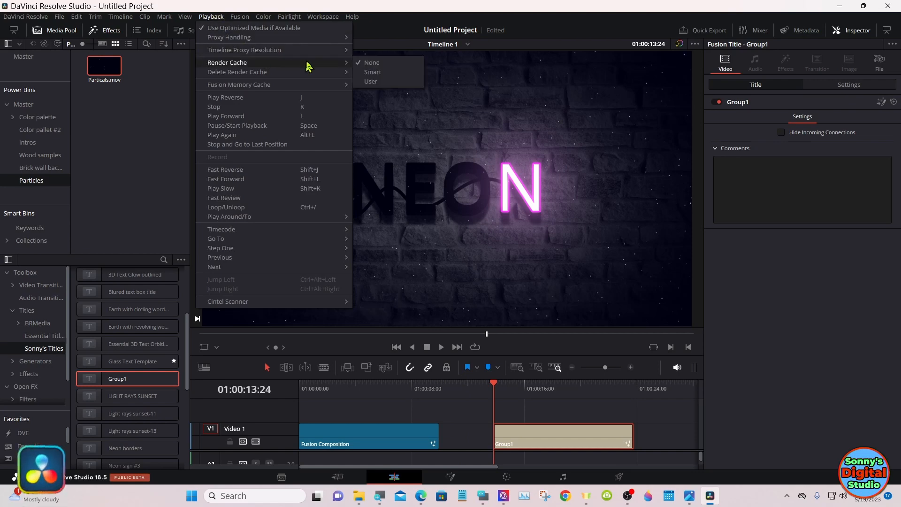
left_click(372, 72)
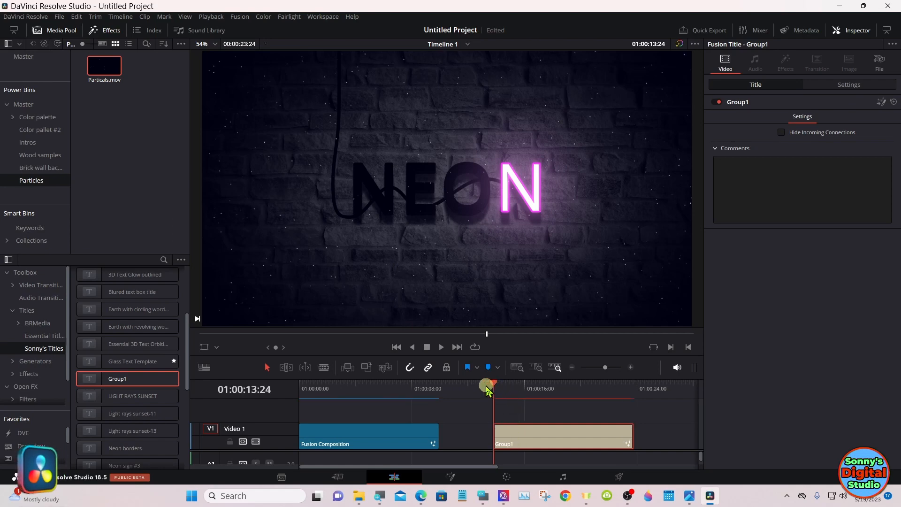
Step: Play the Group1 title from its beginning on the timeline to review the finished neon animation
mouse_move(497, 389)
left_mouse_down()
mouse_move(513, 389)
mouse_move(495, 388)
left_mouse_up()
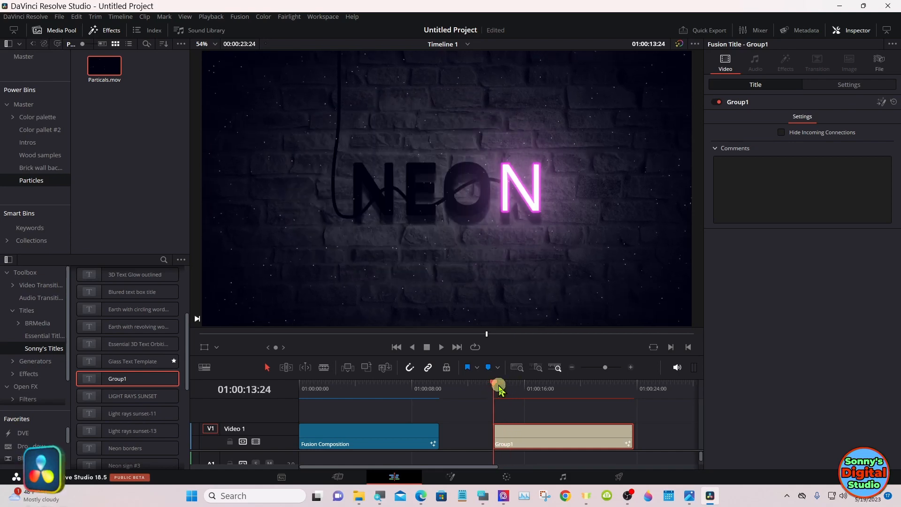
left_click(440, 348)
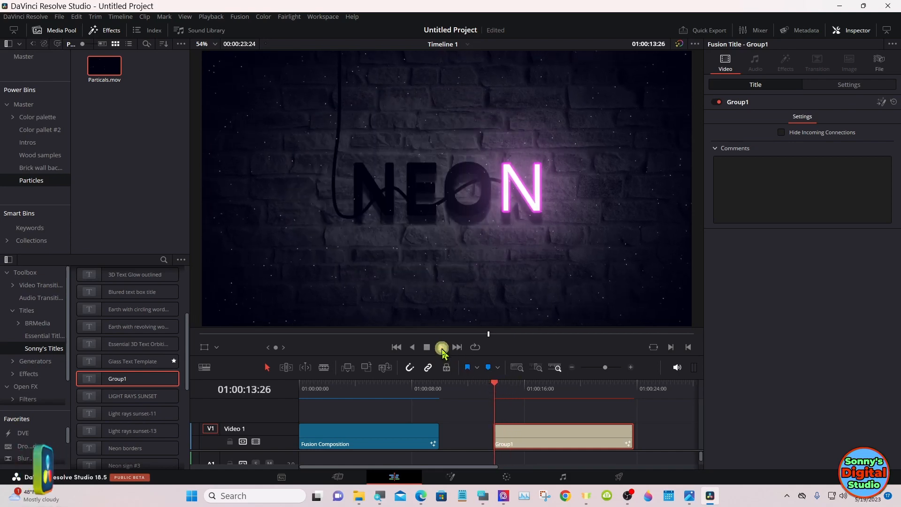
left_click(412, 348)
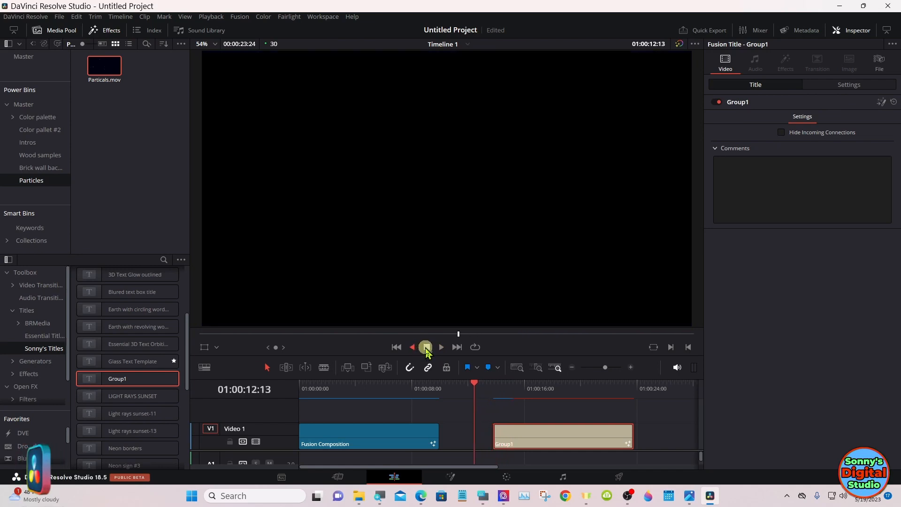
left_click(495, 385)
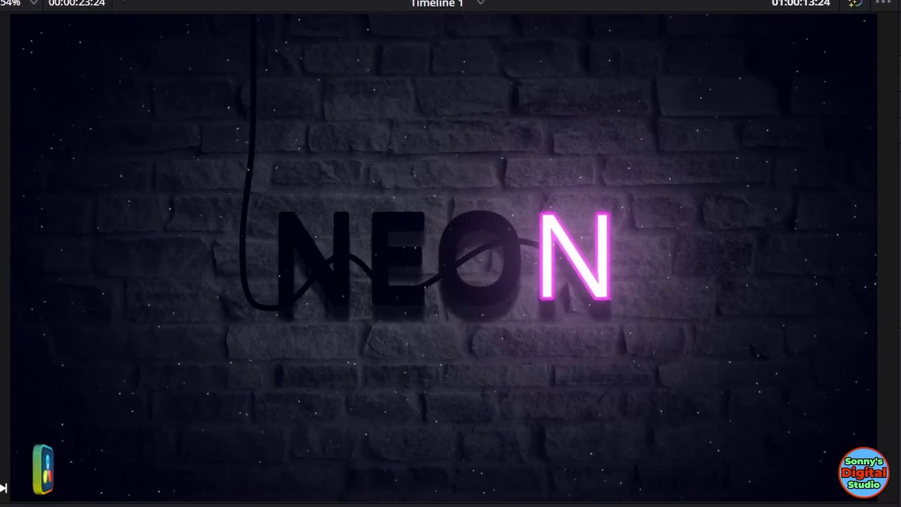
key("space")
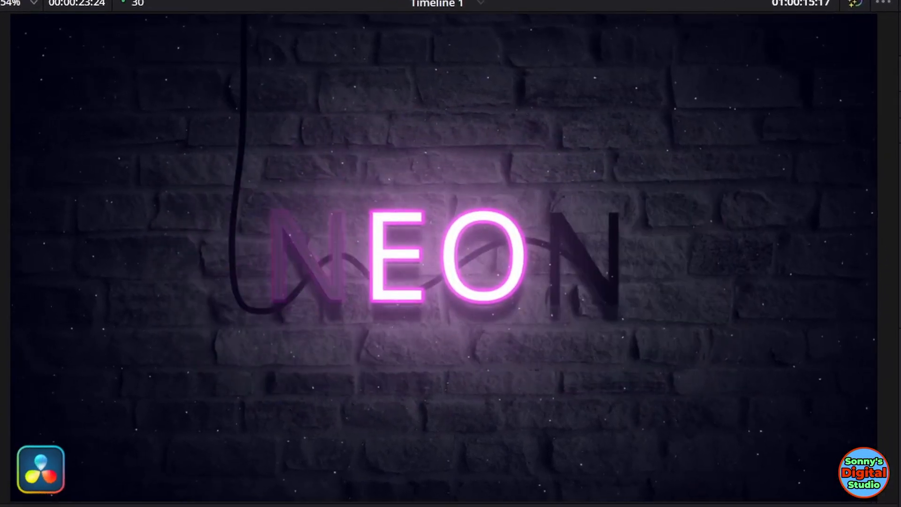